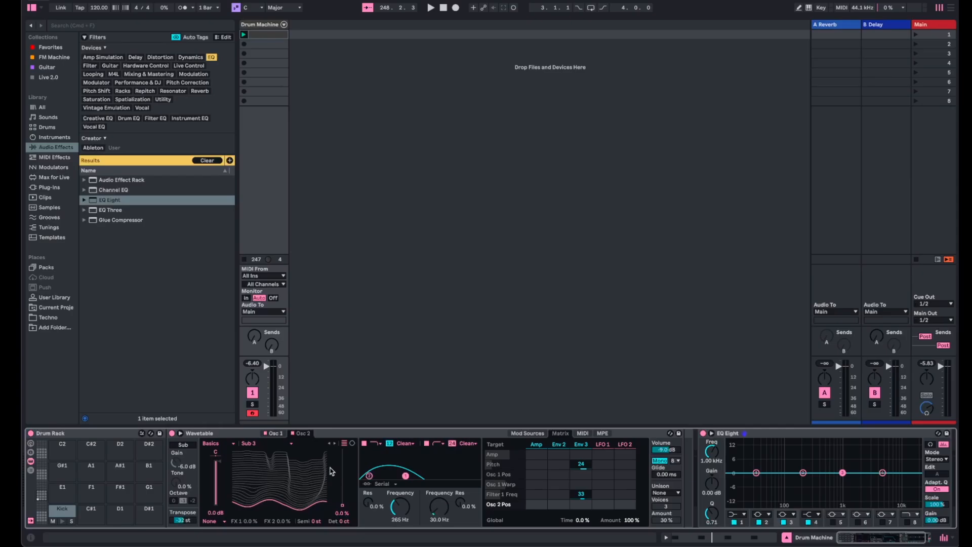
# - Review the kick's Wavetable oscillator and envelope settings, the drum rack chain, and the limiter on the main track
pyautogui.click(276, 434)
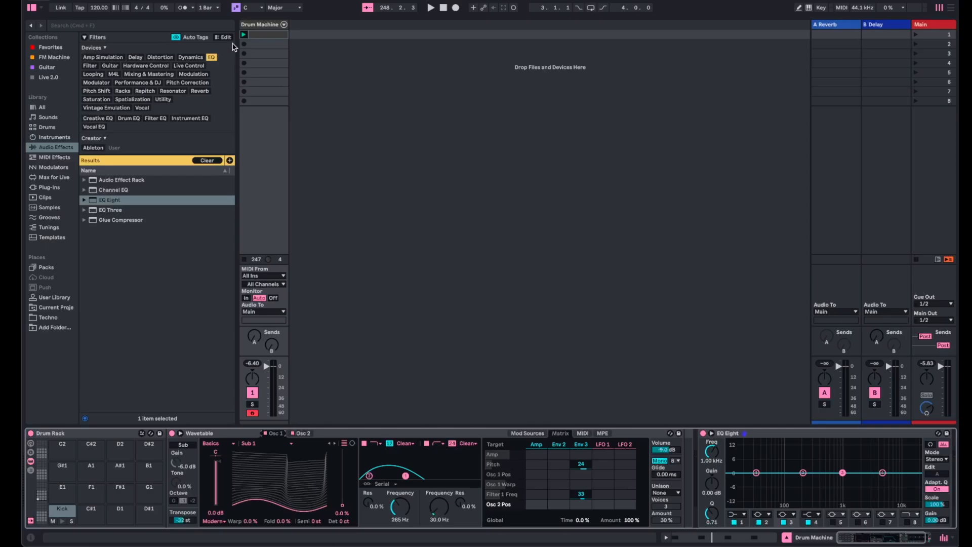
pyautogui.click(261, 35)
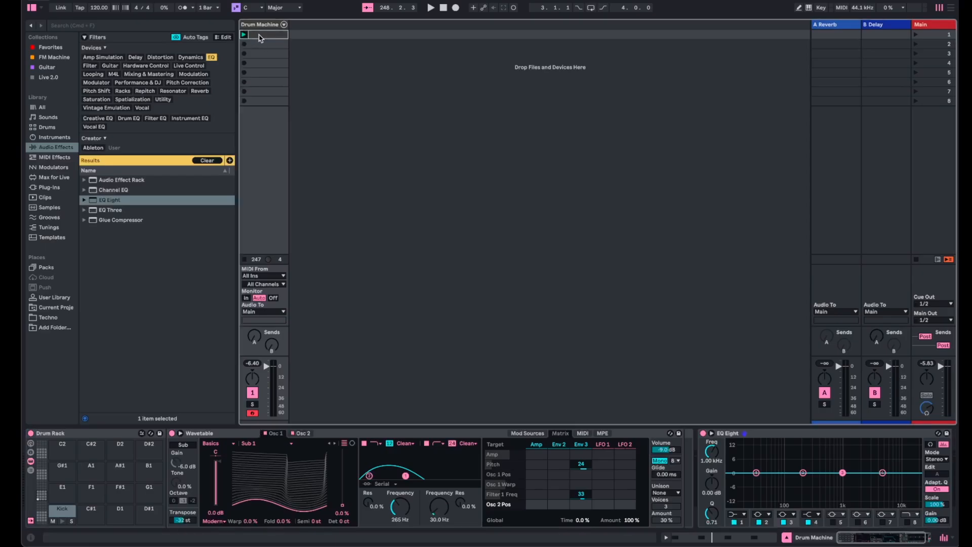
pyautogui.click(83, 435)
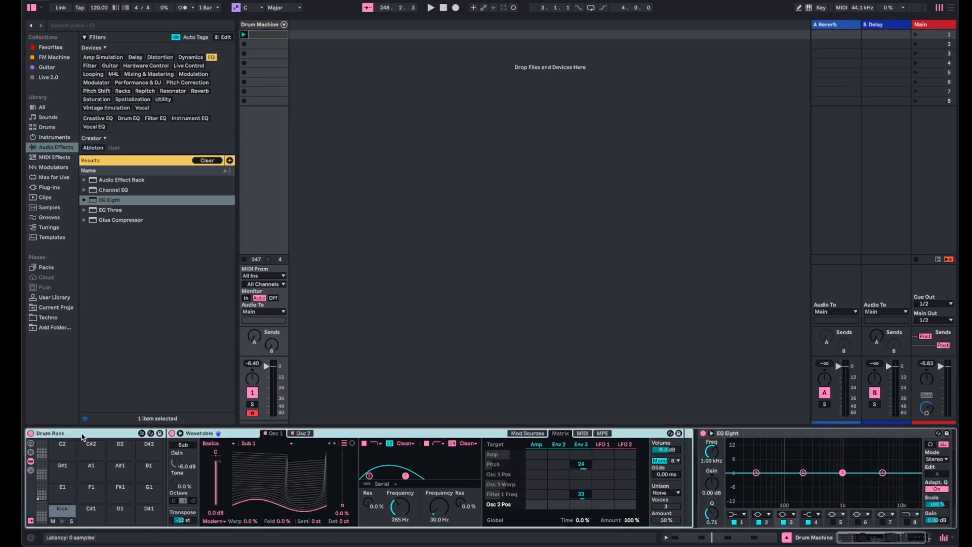
pyautogui.click(258, 24)
pyautogui.click(943, 26)
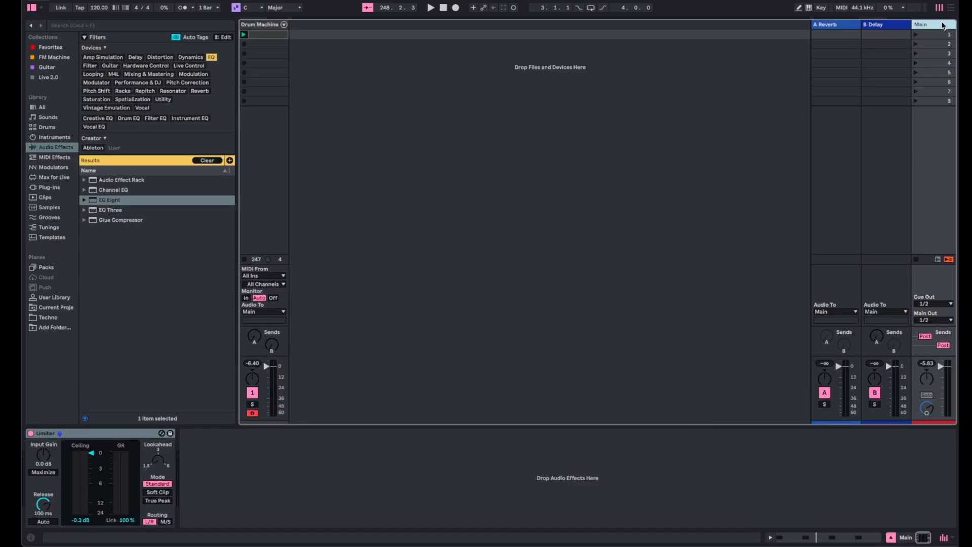
pyautogui.click(260, 25)
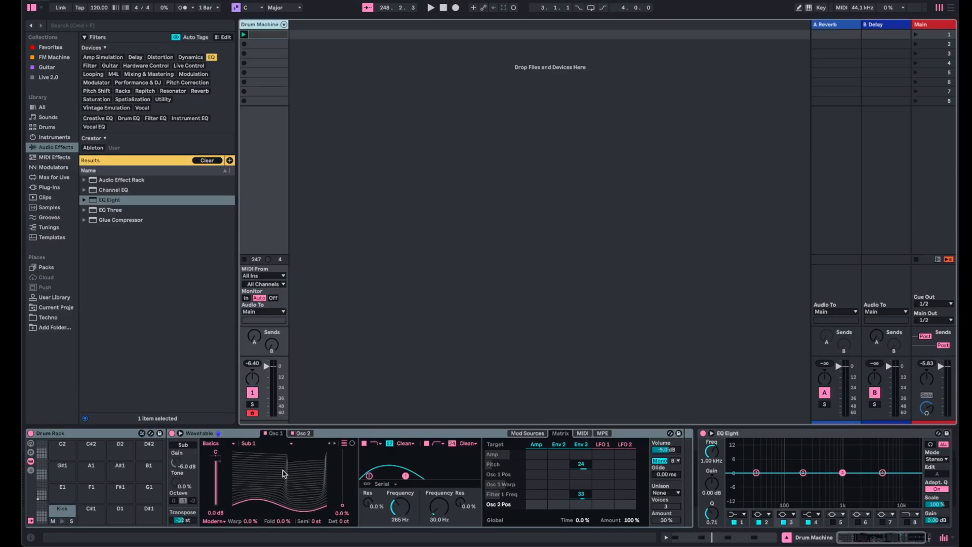
pyautogui.click(528, 433)
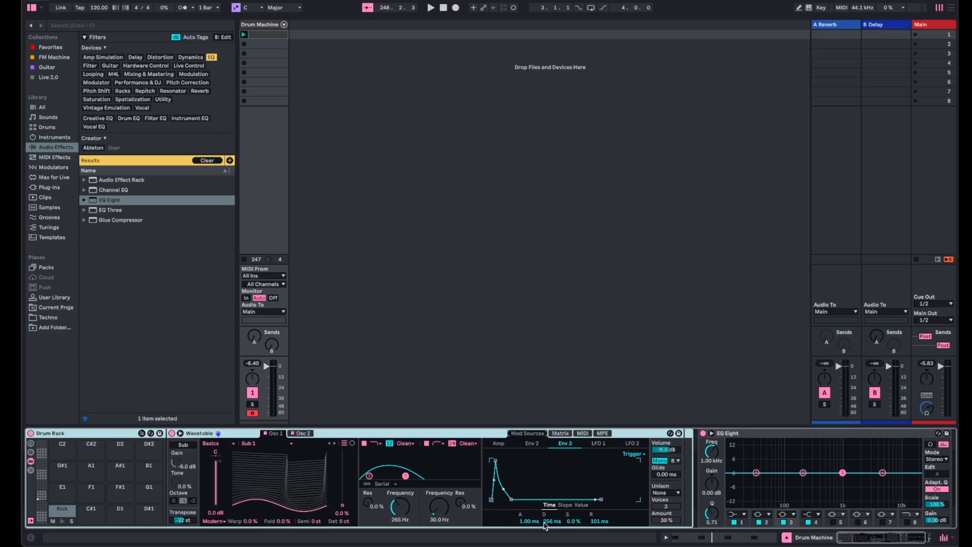
pyautogui.click(496, 443)
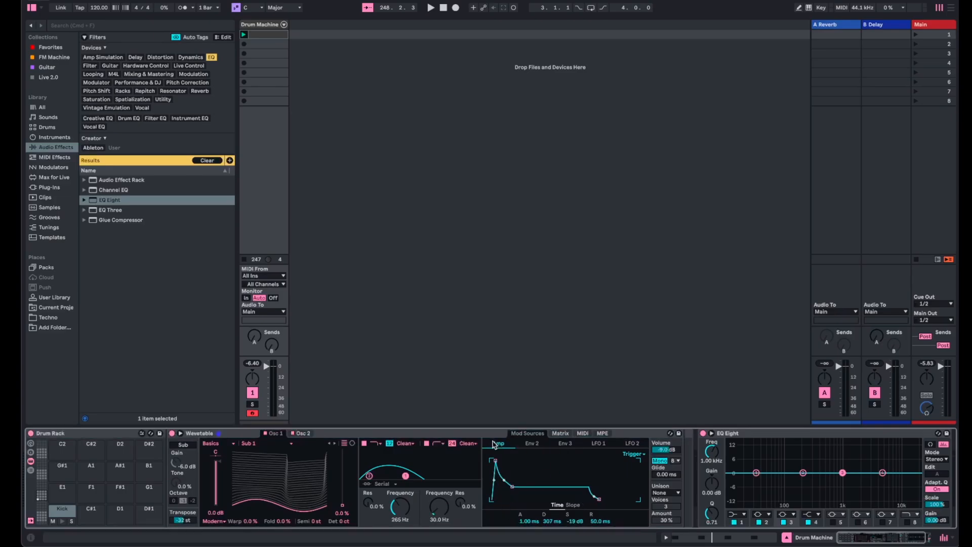
# - Play the kick pattern and audition changes to Osc 2's wavetable position and Osc 1's Fold amount
pyautogui.press('space')
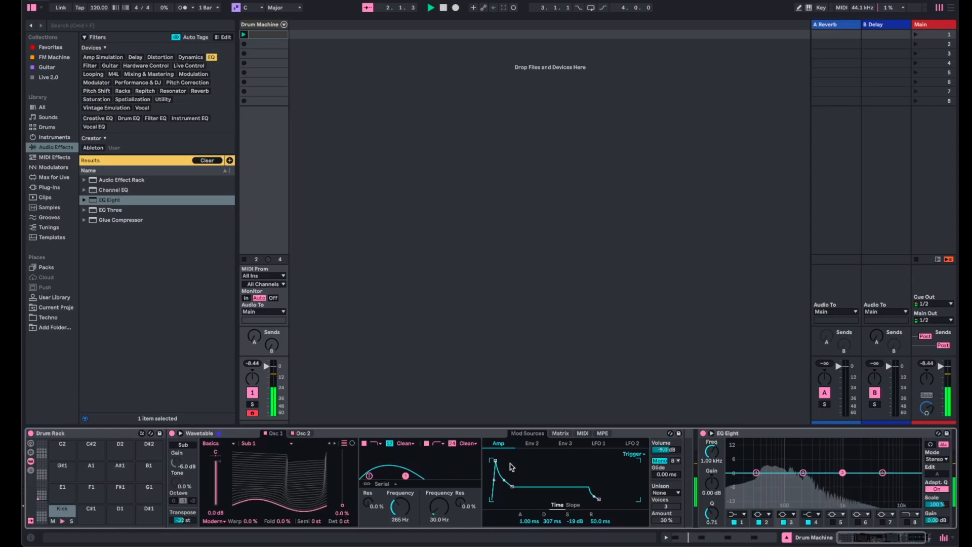
pyautogui.click(302, 434)
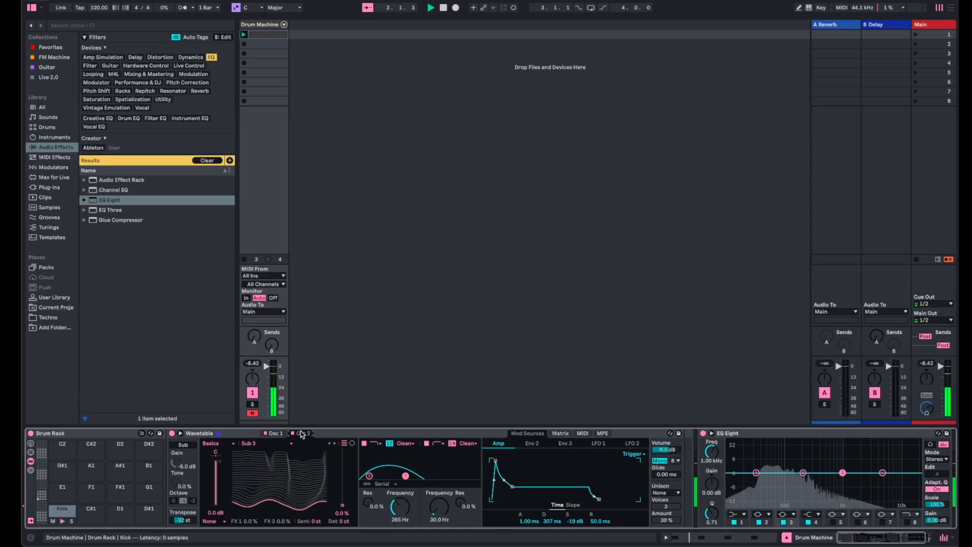
pyautogui.moveTo(342, 504)
pyautogui.mouseDown()
pyautogui.moveTo(343, 449)
pyautogui.moveTo(343, 505)
pyautogui.mouseUp()
pyautogui.click(274, 433)
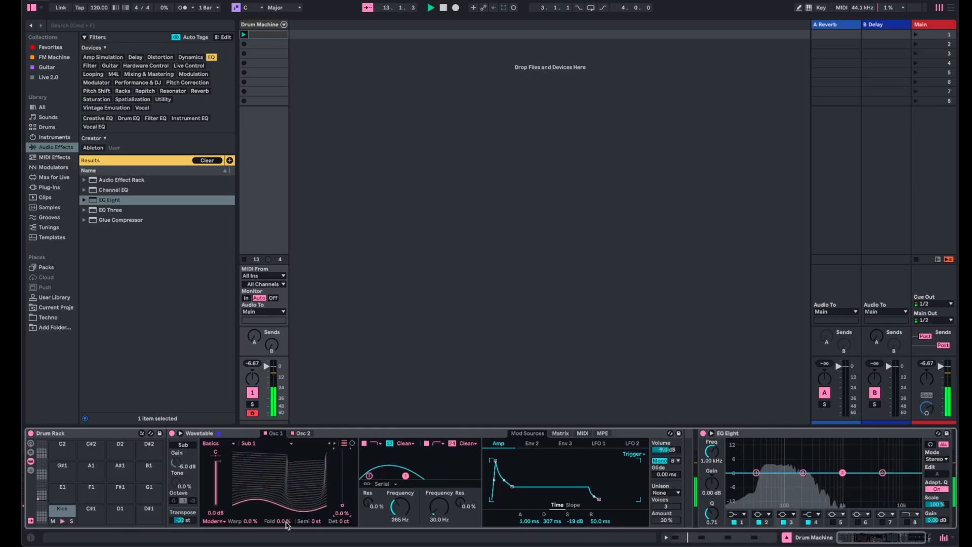
pyautogui.moveTo(287, 521)
pyautogui.mouseDown()
pyautogui.moveTo(291, 487)
pyautogui.moveTo(292, 527)
pyautogui.mouseUp()
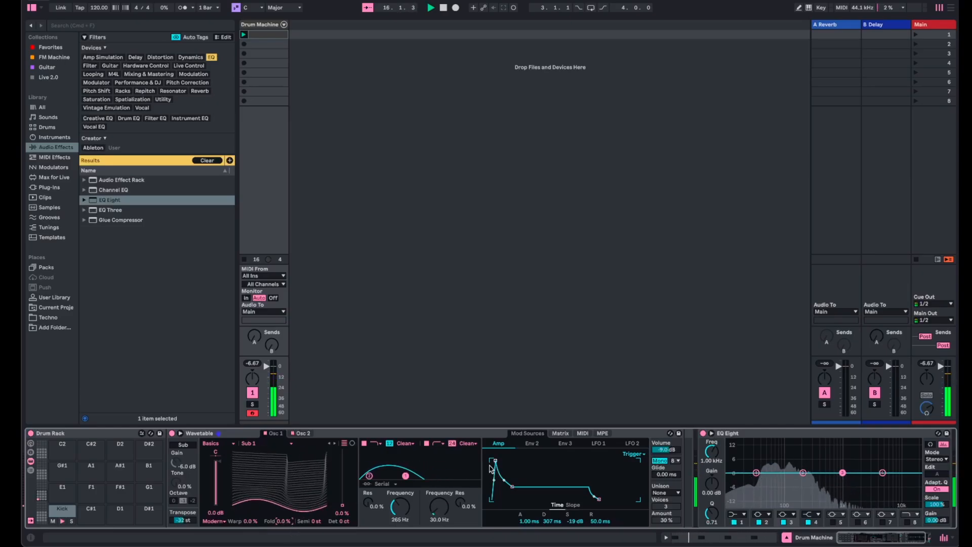
# - Modulate Osc 1 Fold from Env 2 with an amount of 70 and raise Osc 1's base Fold to 8.6%
pyautogui.click(533, 445)
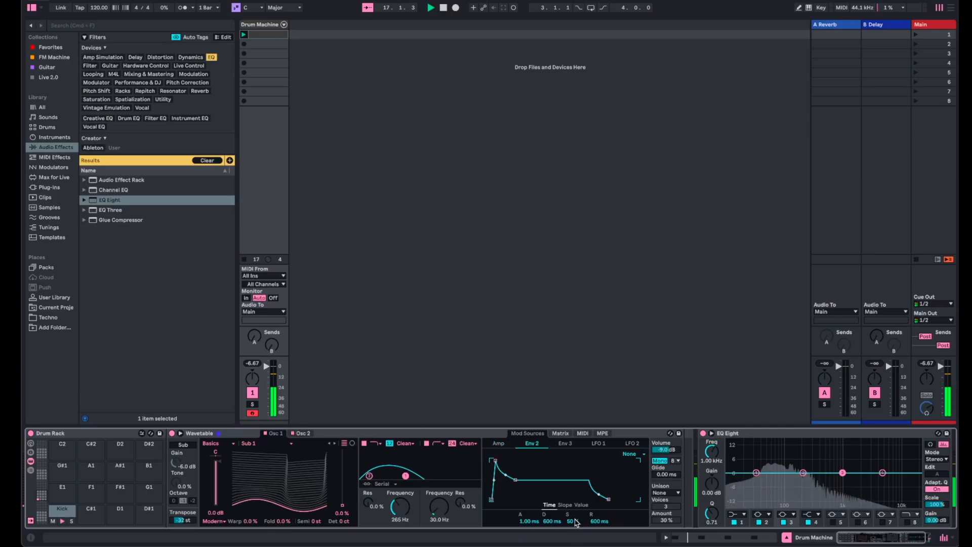
pyautogui.click(560, 434)
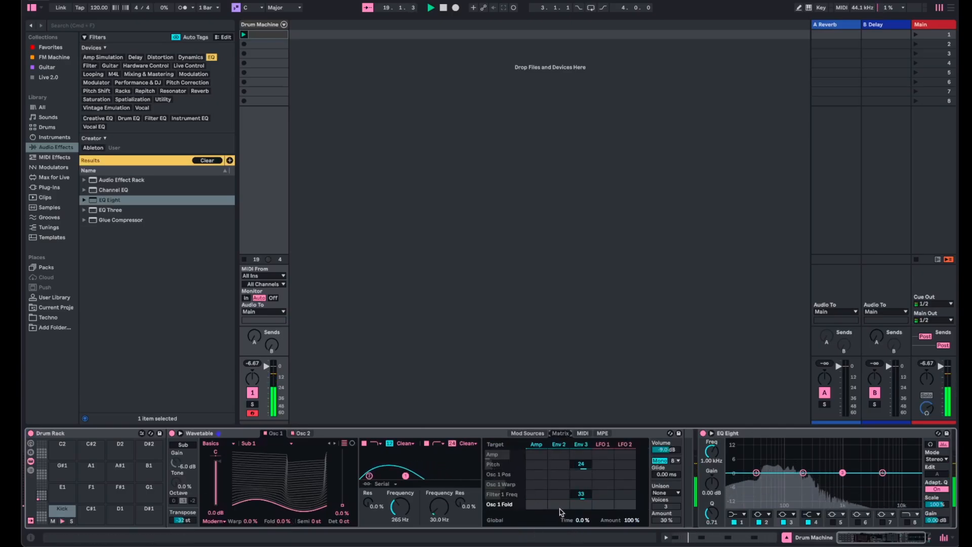
pyautogui.moveTo(560, 508); pyautogui.dragTo(560, 486)
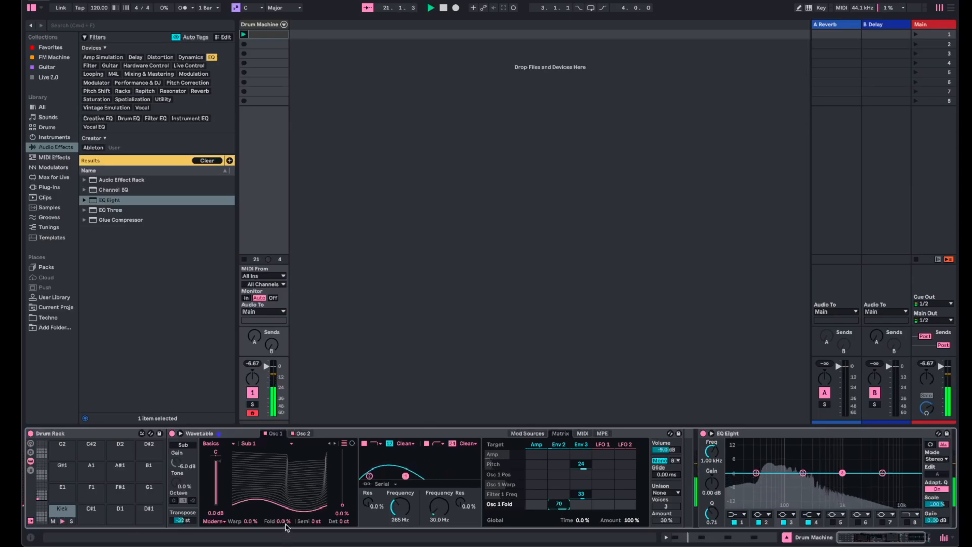
pyautogui.moveTo(286, 526); pyautogui.dragTo(287, 524)
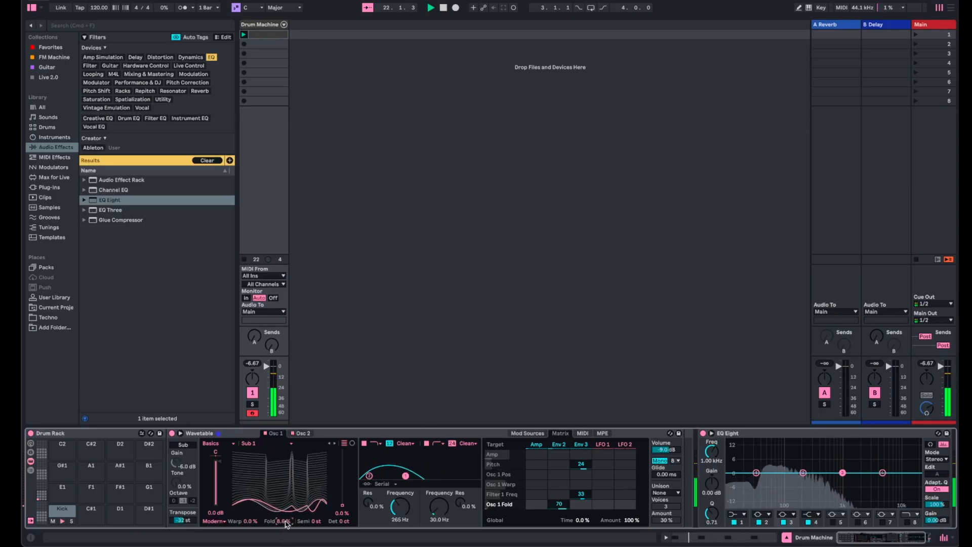
# - Set Env 2's sustain to 0.0% and release to 113 ms, and switch its loop mode to Trigger
pyautogui.click(527, 433)
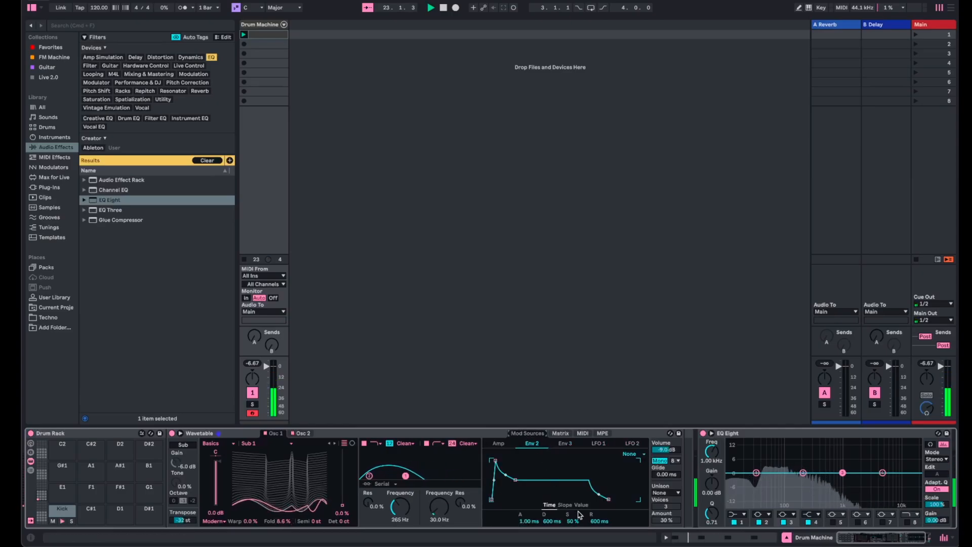
pyautogui.moveTo(572, 521); pyautogui.dragTo(596, 537)
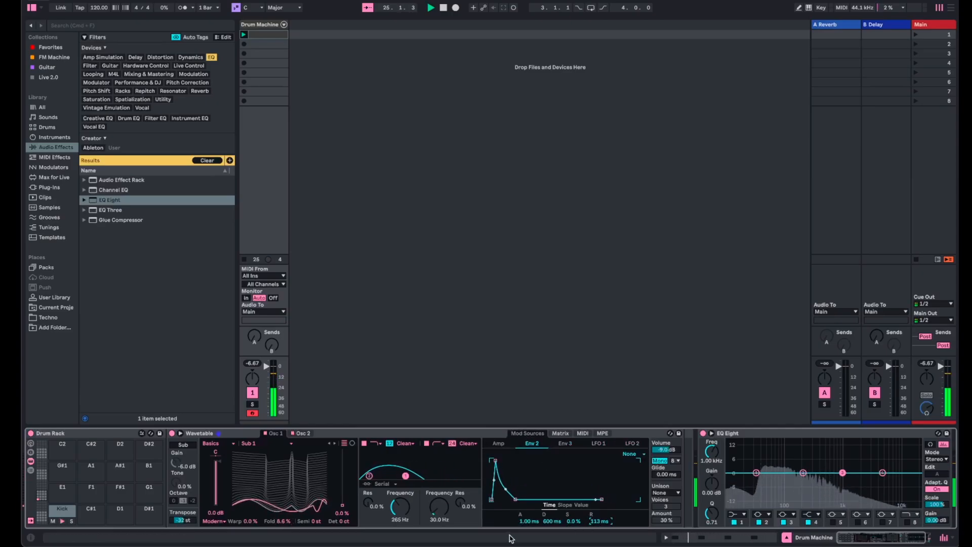
pyautogui.click(638, 455)
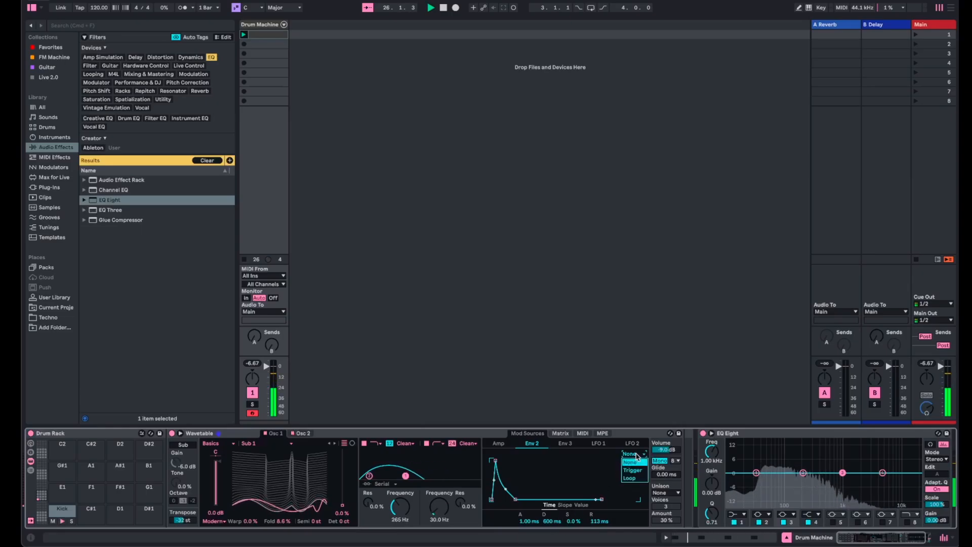
pyautogui.click(634, 466)
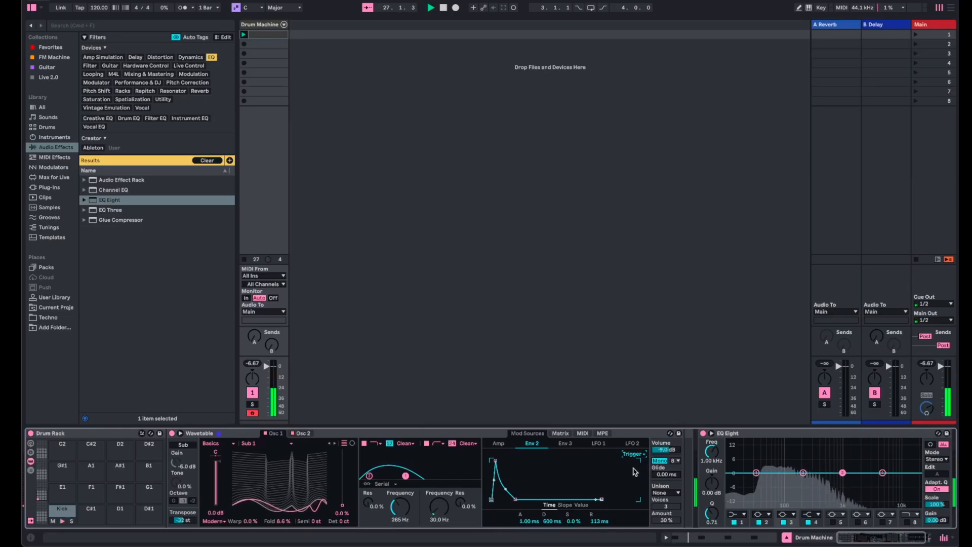
# - Shorten Env 2's decay to 26.2 ms and reduce Osc 1's Fold to 2.3%
pyautogui.moveTo(551, 521); pyautogui.dragTo(551, 546)
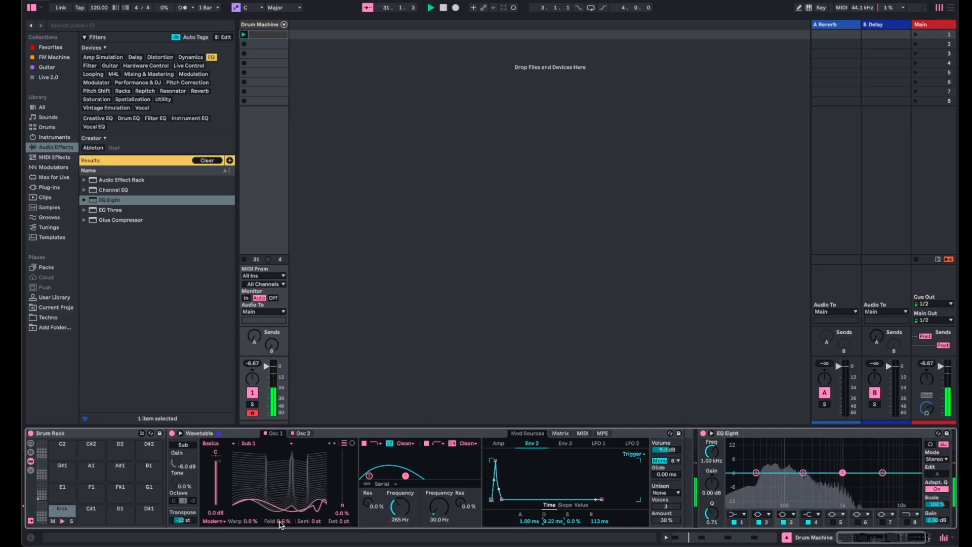
pyautogui.moveTo(282, 523)
pyautogui.mouseDown()
pyautogui.moveTo(282, 432)
pyautogui.moveTo(282, 526)
pyautogui.mouseUp()
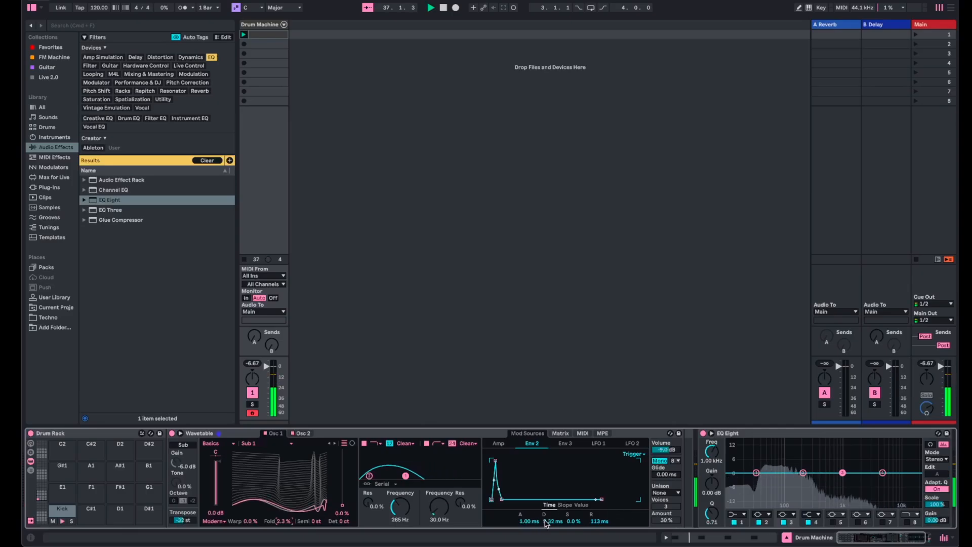
pyautogui.moveTo(546, 521); pyautogui.dragTo(547, 528)
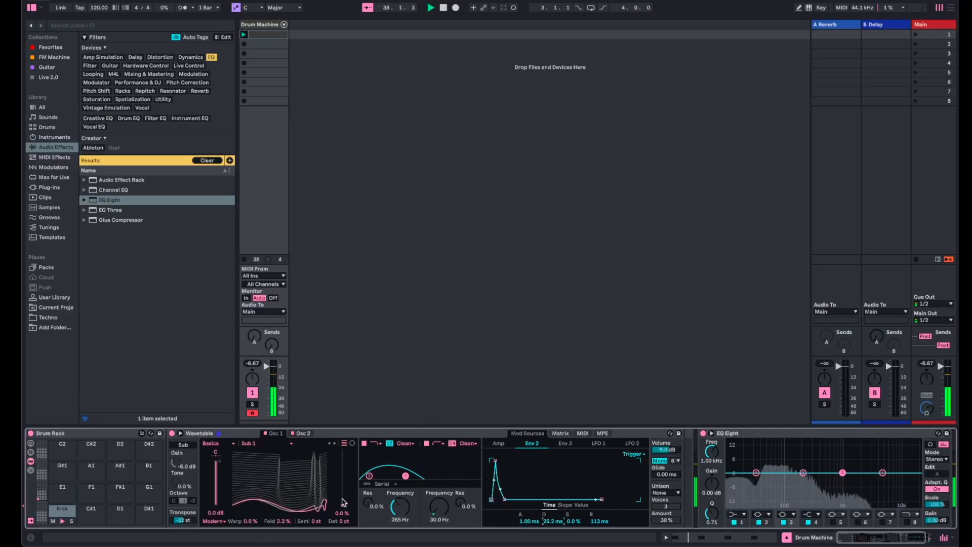
# - Reset the Env 2 modulation of Osc 1 Fold and modulate Osc 1 Pos from Env 2 with an amount of 97
pyautogui.click(561, 433)
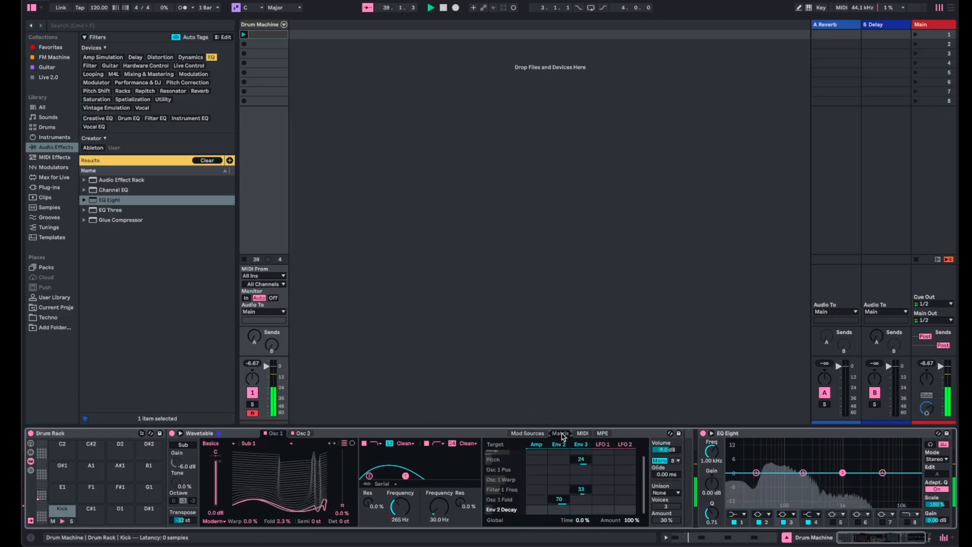
pyautogui.doubleClick(563, 500)
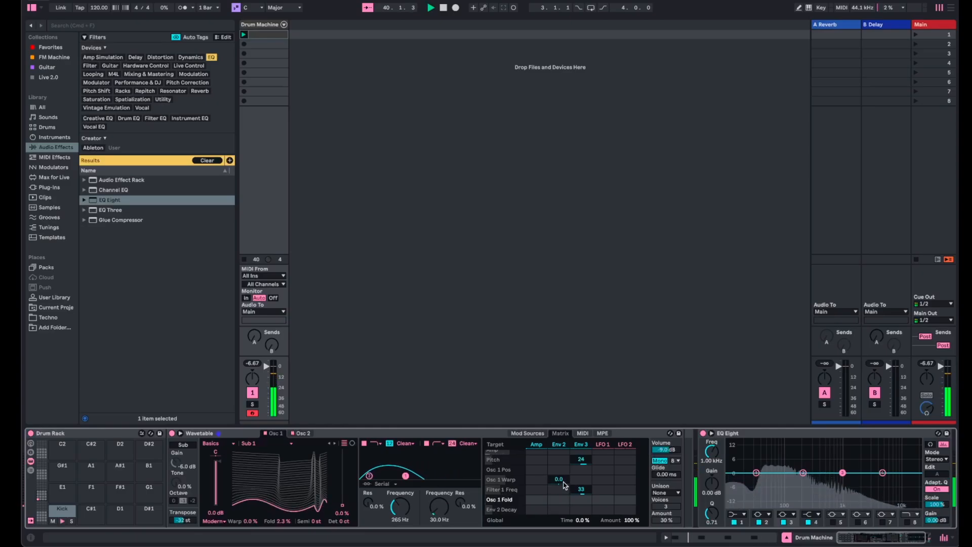
pyautogui.moveTo(559, 469); pyautogui.dragTo(559, 461)
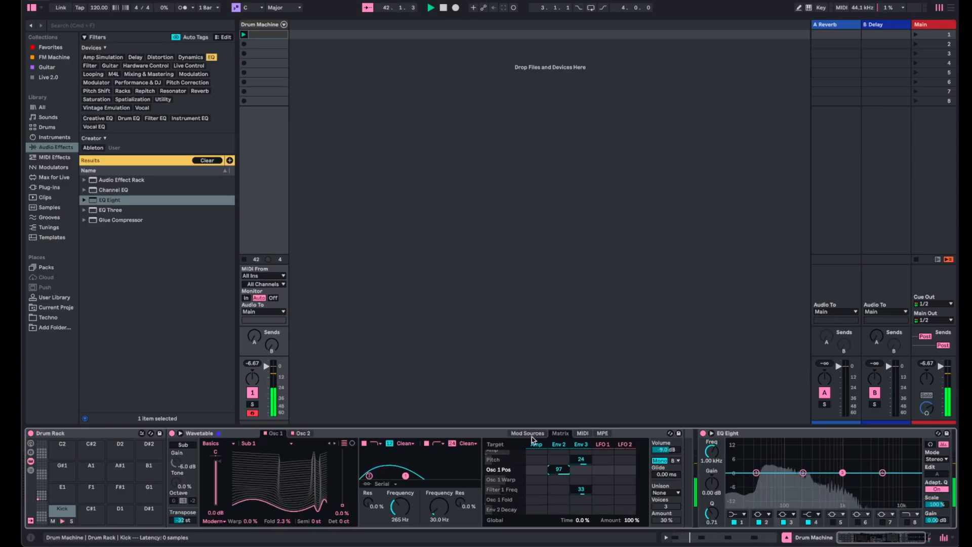
# - Shape Env 2 with a 127 ms decay and 16.0 ms release, and return Osc 1's Fold to 0.0%
pyautogui.click(530, 435)
pyautogui.moveTo(555, 522)
pyautogui.mouseDown()
pyautogui.moveTo(556, 501)
pyautogui.moveTo(555, 512)
pyautogui.mouseUp()
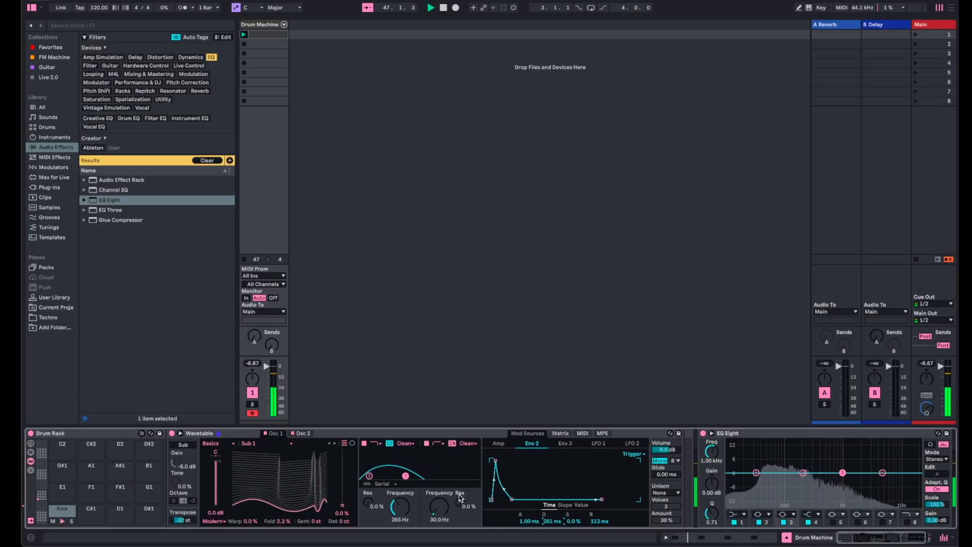
pyautogui.moveTo(599, 521); pyautogui.dragTo(552, 537)
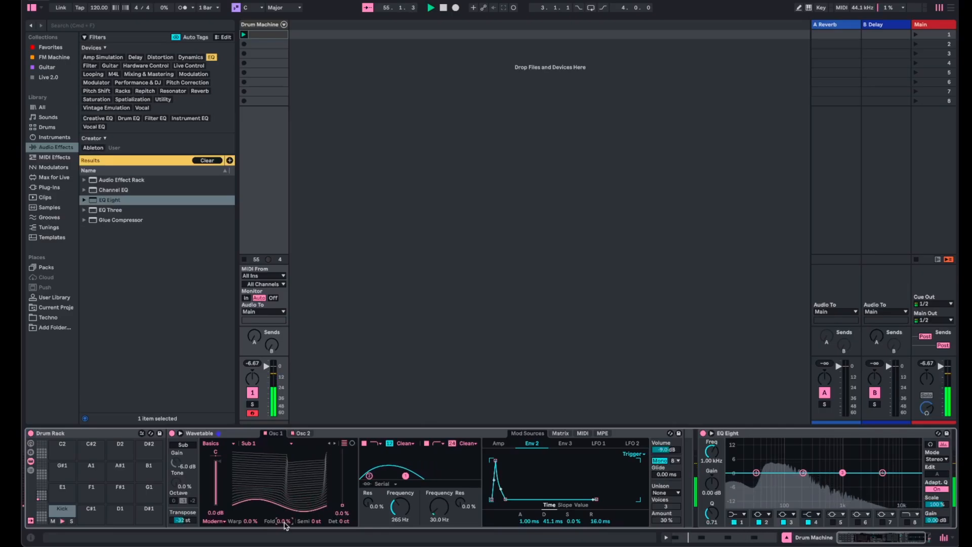
pyautogui.moveTo(342, 496); pyautogui.dragTo(343, 470)
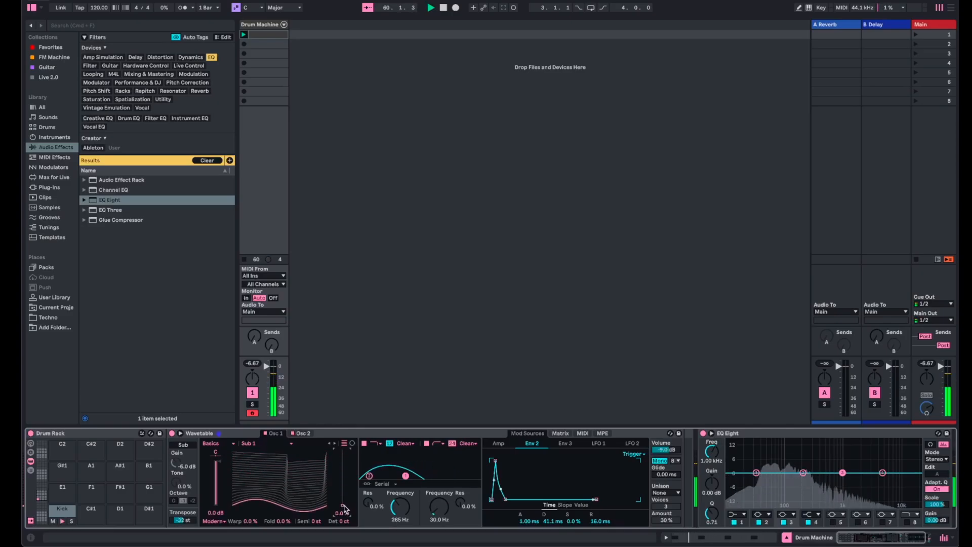
pyautogui.moveTo(553, 520)
pyautogui.mouseDown()
pyautogui.moveTo(552, 504)
pyautogui.moveTo(552, 526)
pyautogui.mouseUp()
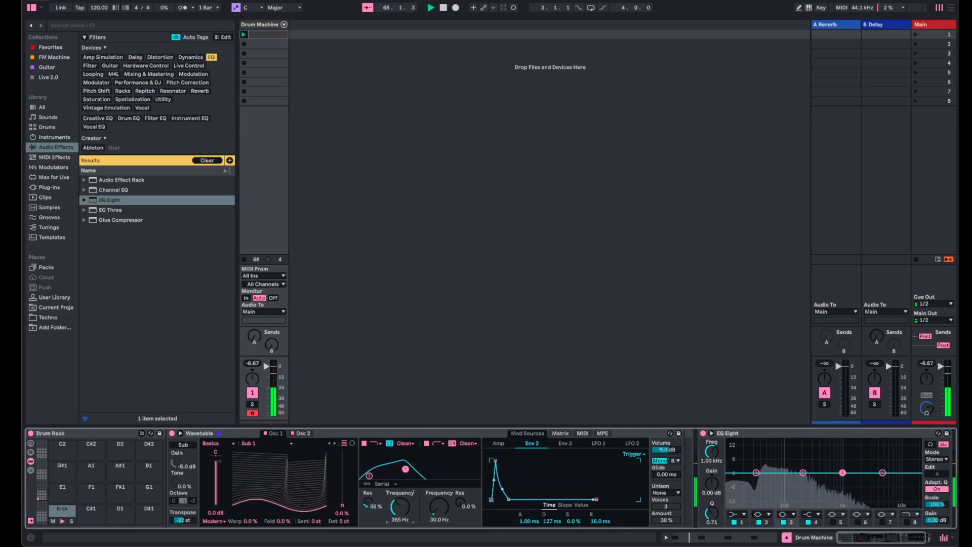
# - Set Osc 1's wavetable position to 99% and the first filter to 35% resonance and 40.9 Hz
pyautogui.moveTo(400, 506)
pyautogui.mouseDown()
pyautogui.moveTo(400, 476)
pyautogui.moveTo(400, 508)
pyautogui.mouseUp()
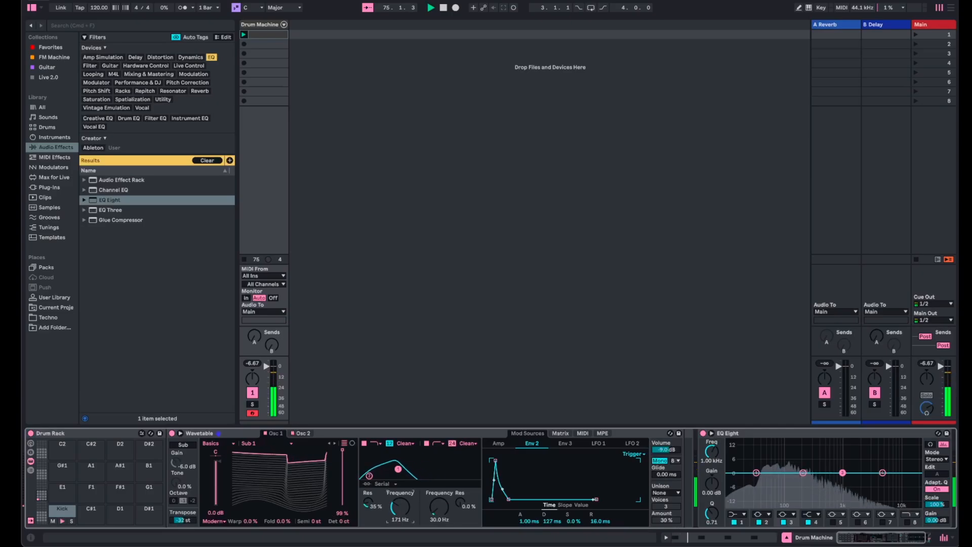
pyautogui.moveTo(400, 507)
pyautogui.mouseDown()
pyautogui.moveTo(400, 475)
pyautogui.moveTo(400, 519)
pyautogui.moveTo(405, 510)
pyautogui.mouseUp()
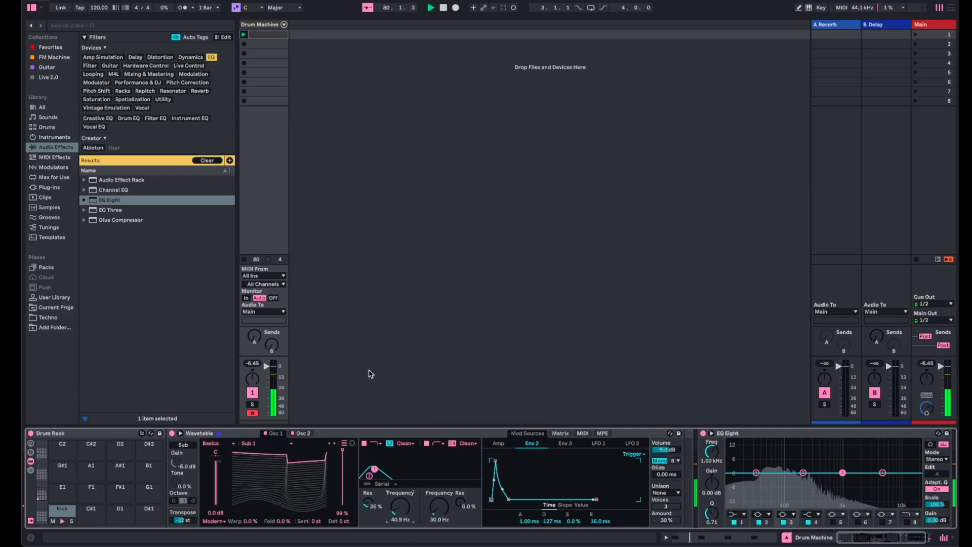
pyautogui.click(254, 363)
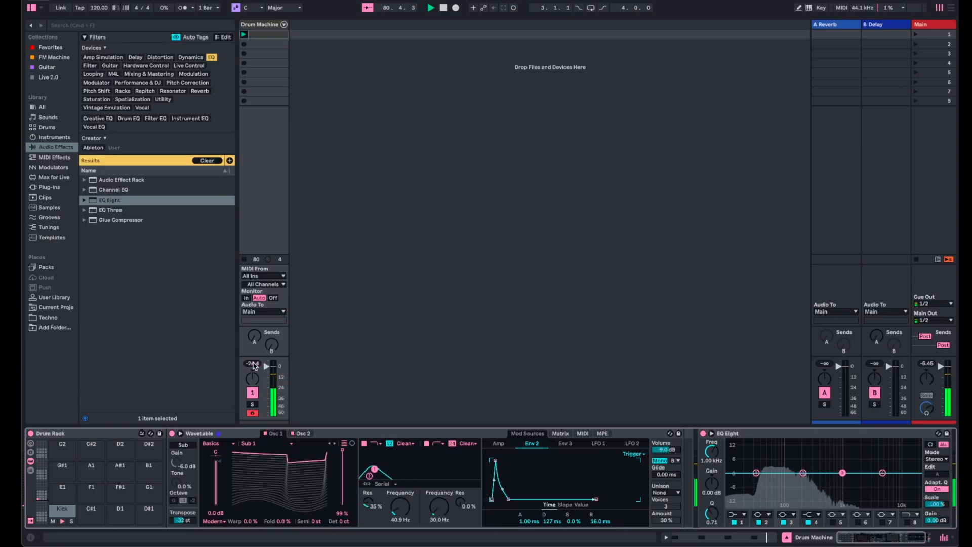
# - Raise Osc 2's wavetable position to 100% and set the first filter's frequency to 313 Hz
pyautogui.click(302, 433)
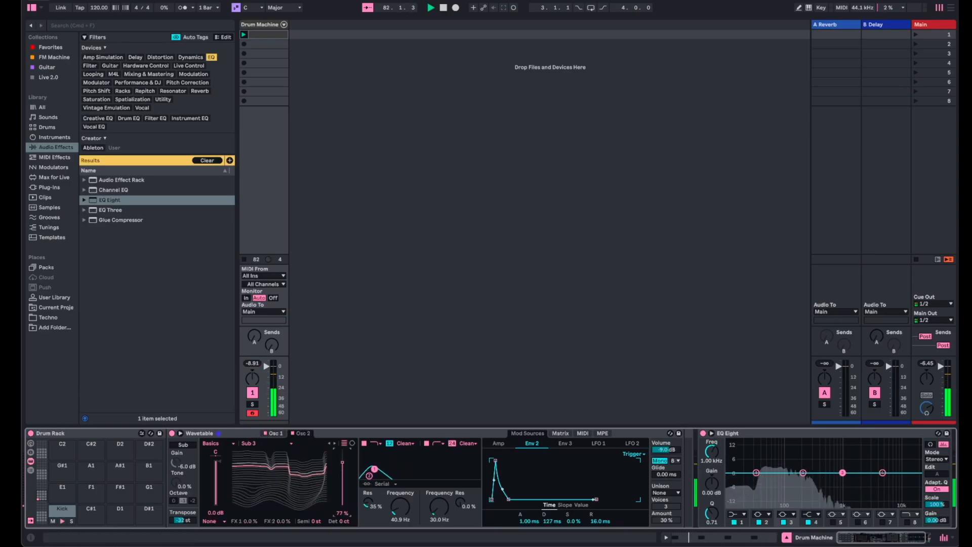
pyautogui.moveTo(344, 510); pyautogui.dragTo(344, 452)
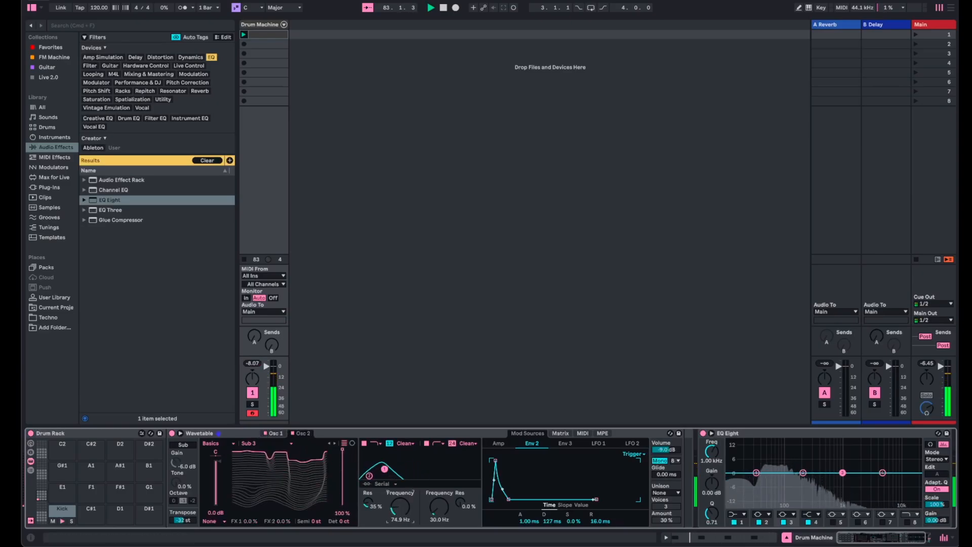
pyautogui.moveTo(400, 506); pyautogui.dragTo(400, 489)
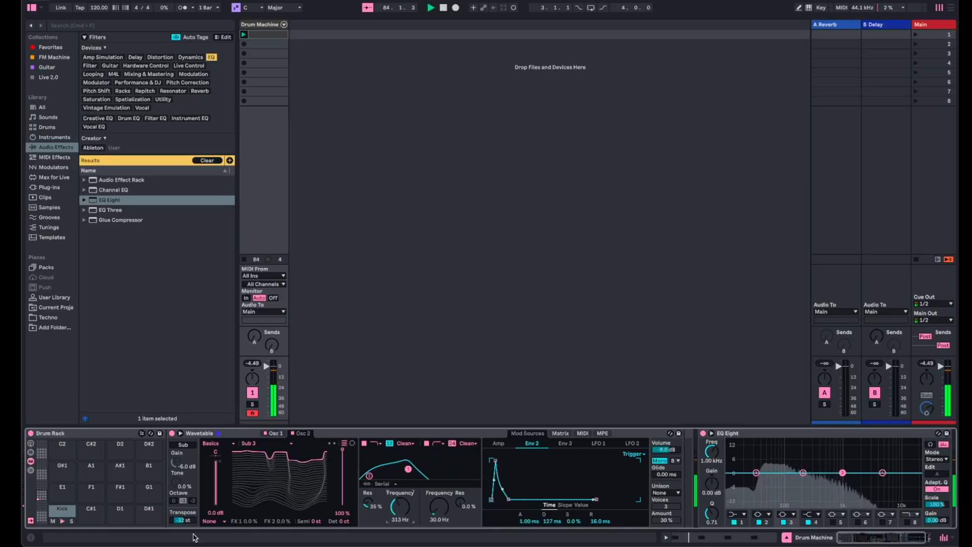
# - Switch Osc 2's effect to Fm with an amount of 19% and lower its wavetable position to 0.0%
pyautogui.click(223, 522)
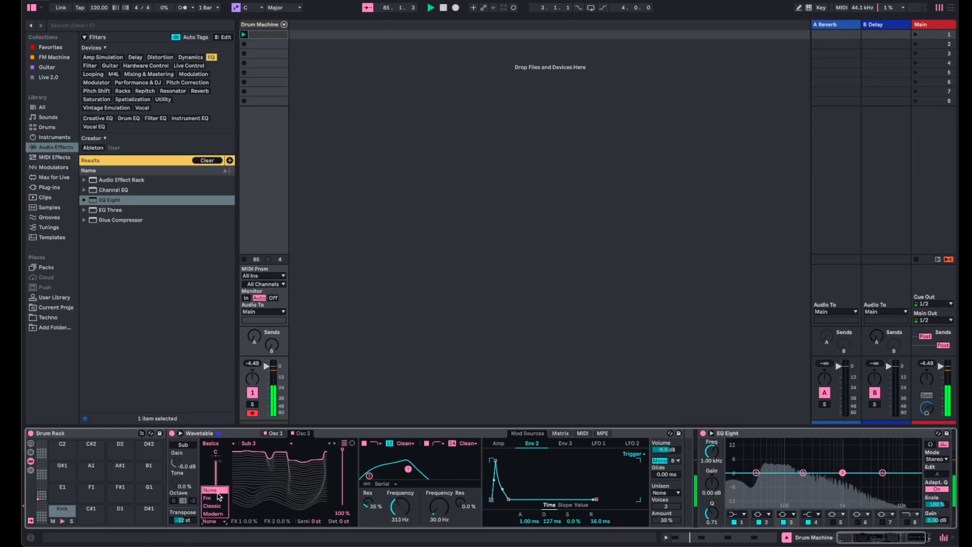
pyautogui.click(219, 497)
pyautogui.moveTo(280, 522); pyautogui.dragTo(279, 502)
pyautogui.moveTo(339, 456); pyautogui.dragTo(339, 505)
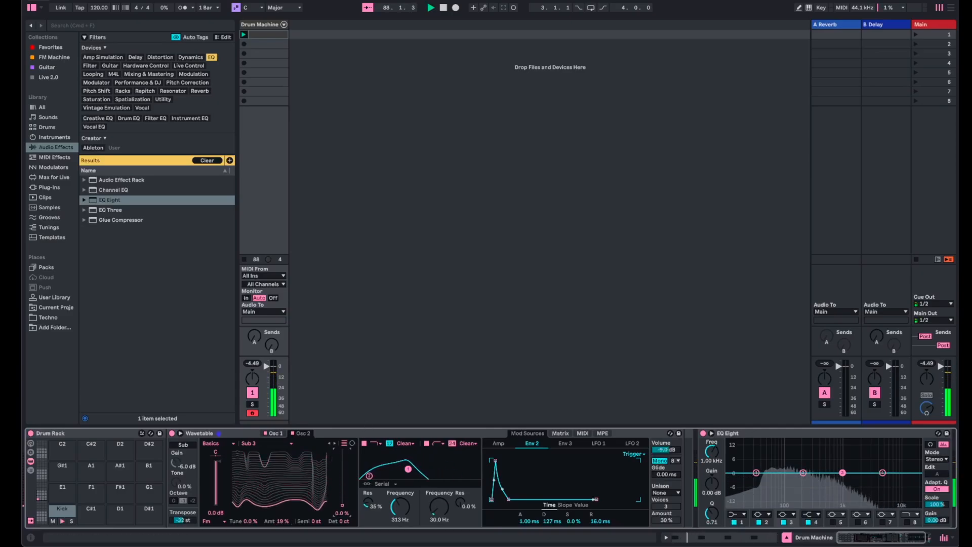
# - Modulate Osc 1 Pos and Osc 2 Pos from Env 2 at 100 each, and reset Osc 2's FM amount to 0.0%
pyautogui.click(561, 433)
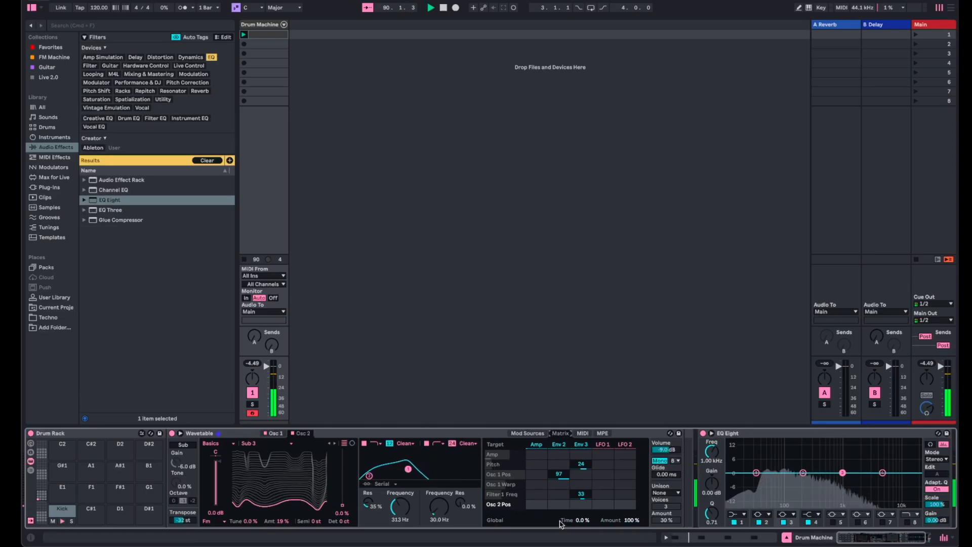
pyautogui.moveTo(566, 480); pyautogui.dragTo(566, 475)
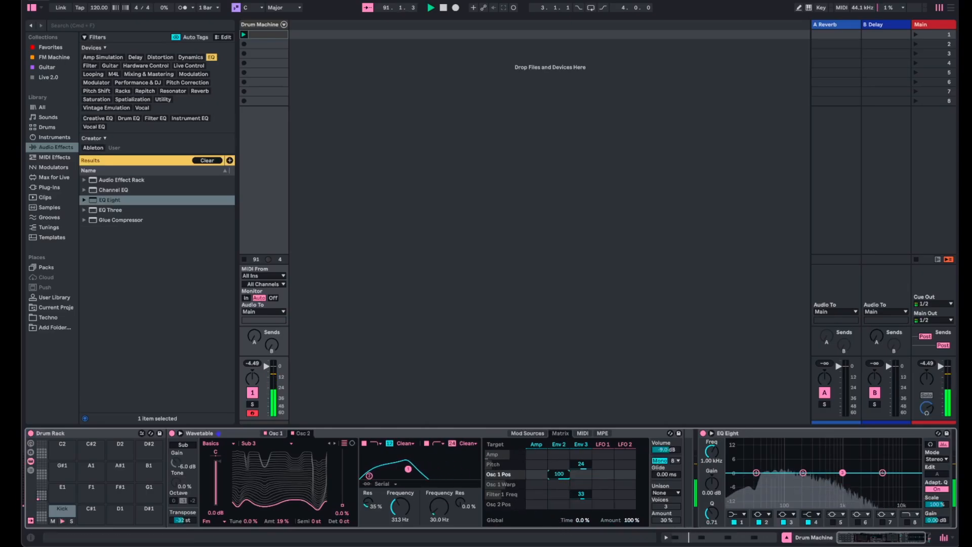
pyautogui.moveTo(563, 509); pyautogui.dragTo(563, 506)
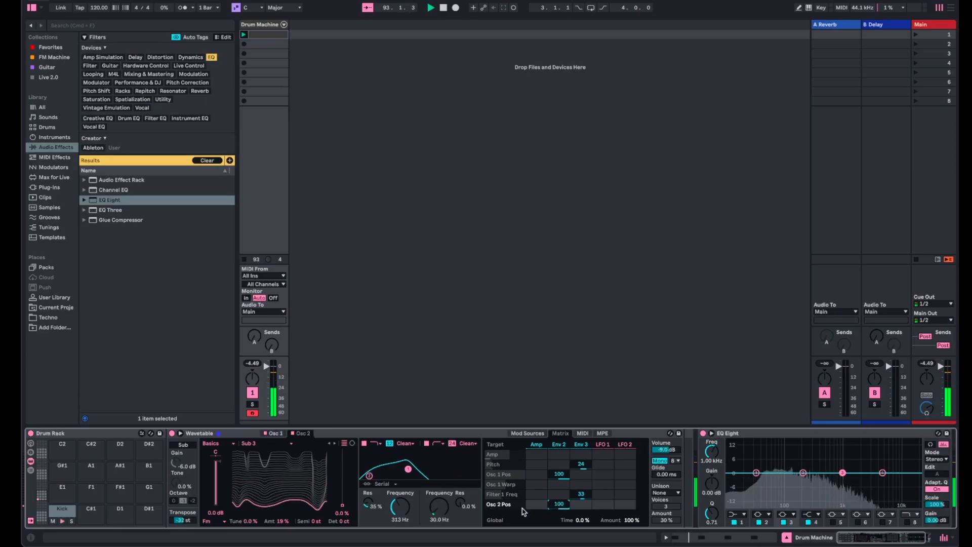
pyautogui.doubleClick(293, 520)
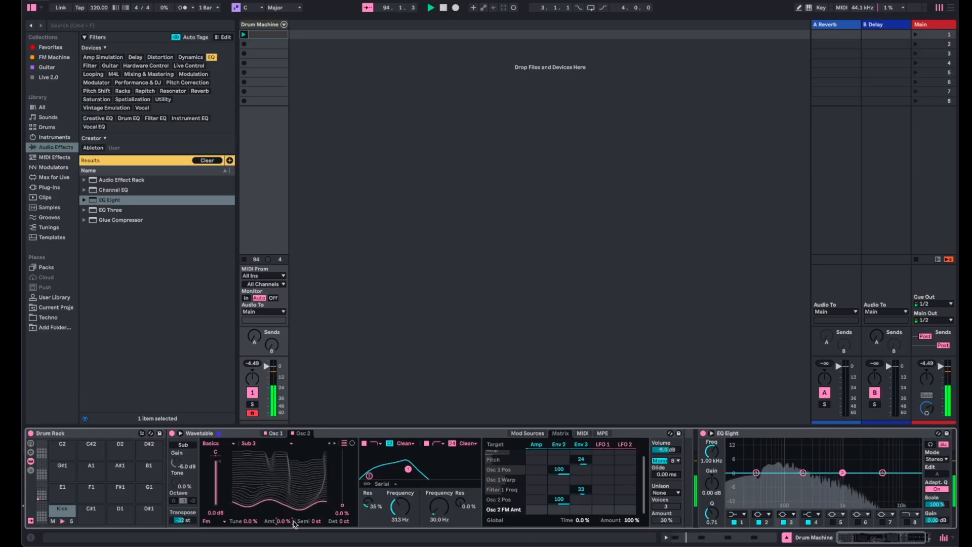
# - Lower the first filter's frequency to 56.9 Hz with Osc 1 switched off, and switch Osc 1 back on
pyautogui.click(266, 433)
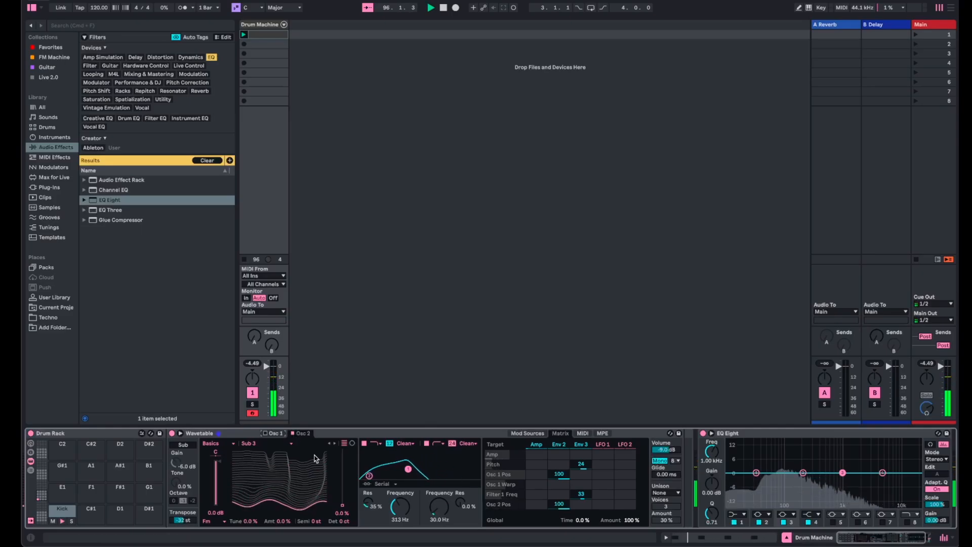
pyautogui.moveTo(397, 509)
pyautogui.mouseDown()
pyautogui.moveTo(397, 537)
pyautogui.moveTo(400, 512)
pyautogui.mouseUp()
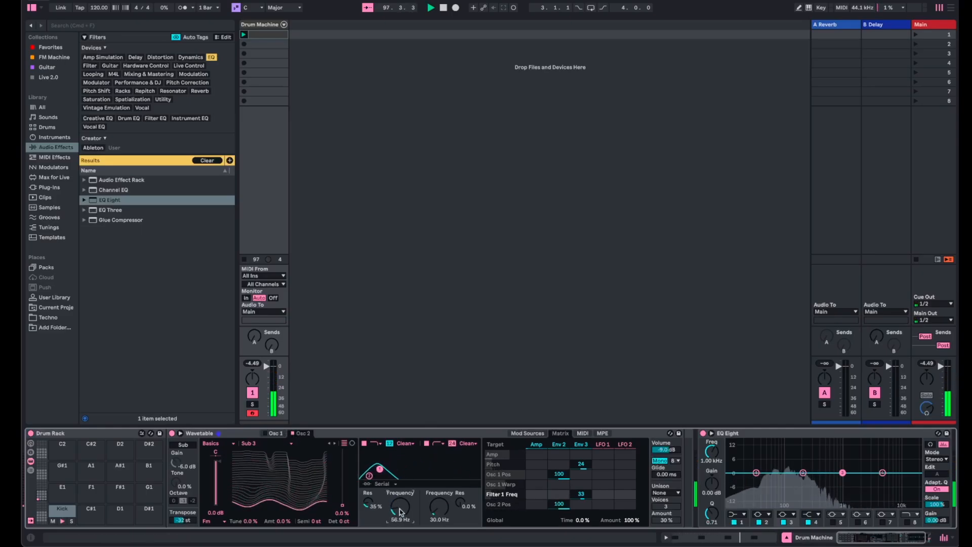
pyautogui.click(265, 434)
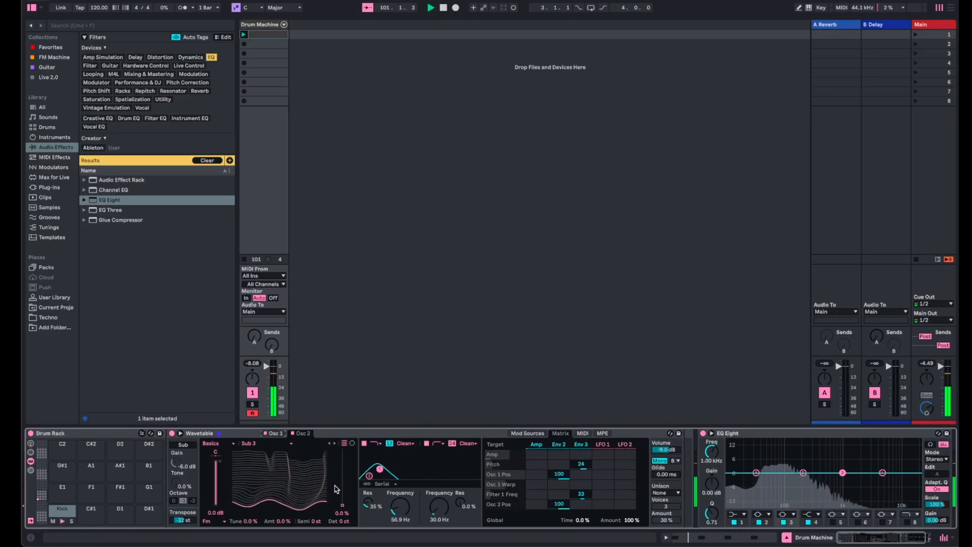
# - Stop playback, set the song tempo to 134 BPM and restart playback
pyautogui.press('space')
pyautogui.click(107, 9)
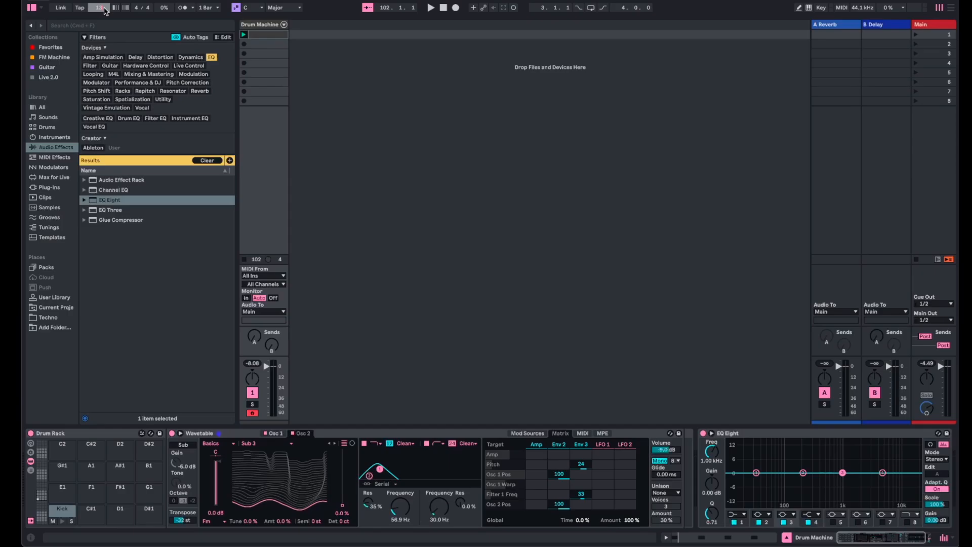
pyautogui.press('space')
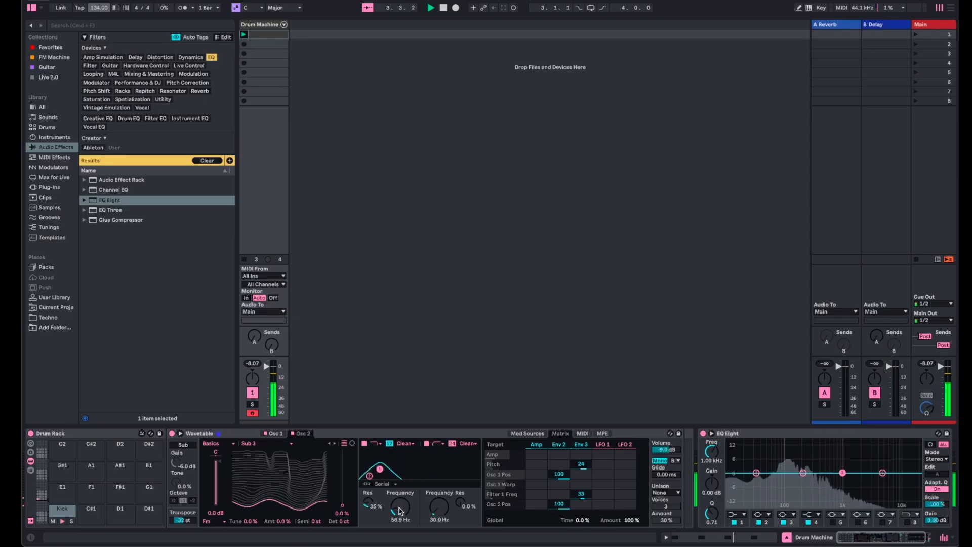
# - Set the first filter's frequency to 104 Hz and reset the Env 2 modulation of Osc 1 Pos and Osc 2 Pos
pyautogui.moveTo(399, 507); pyautogui.dragTo(399, 494)
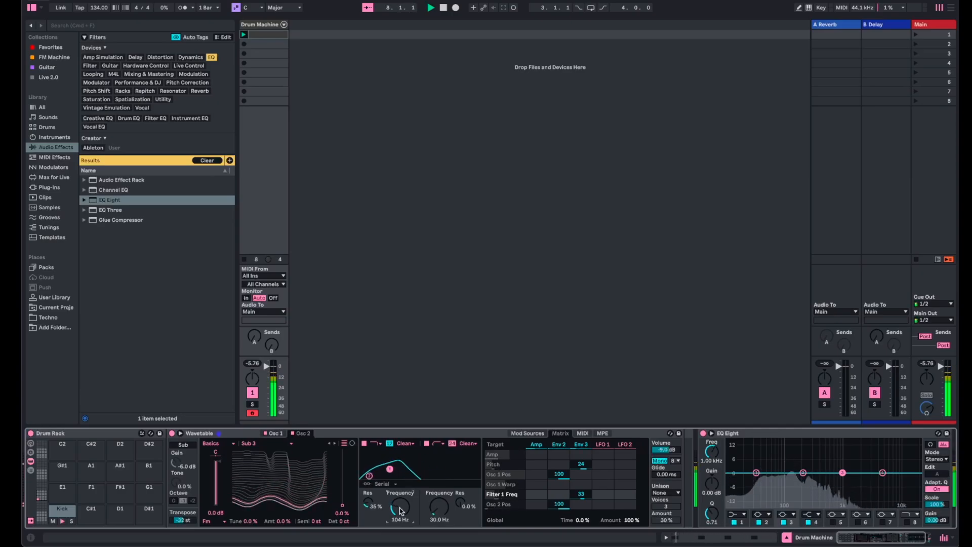
pyautogui.click(280, 434)
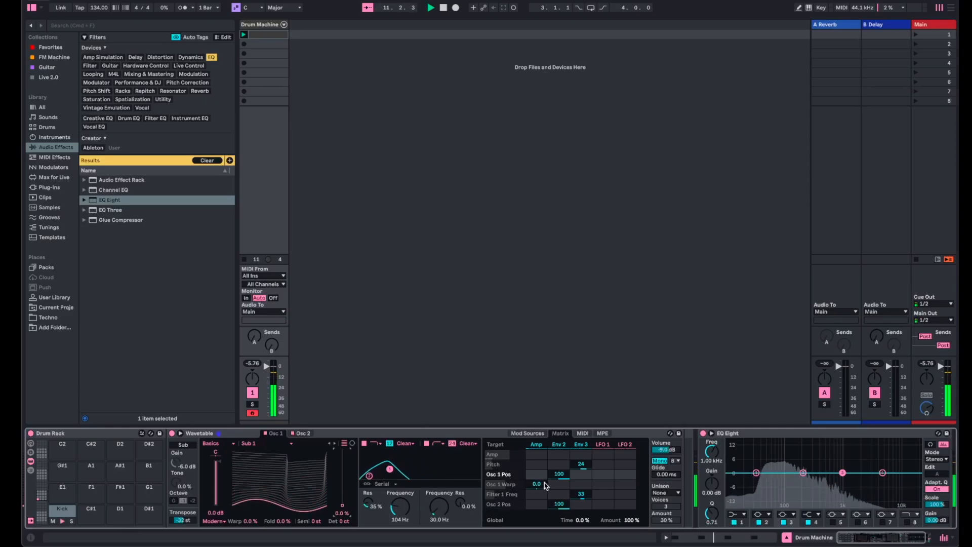
pyautogui.doubleClick(559, 476)
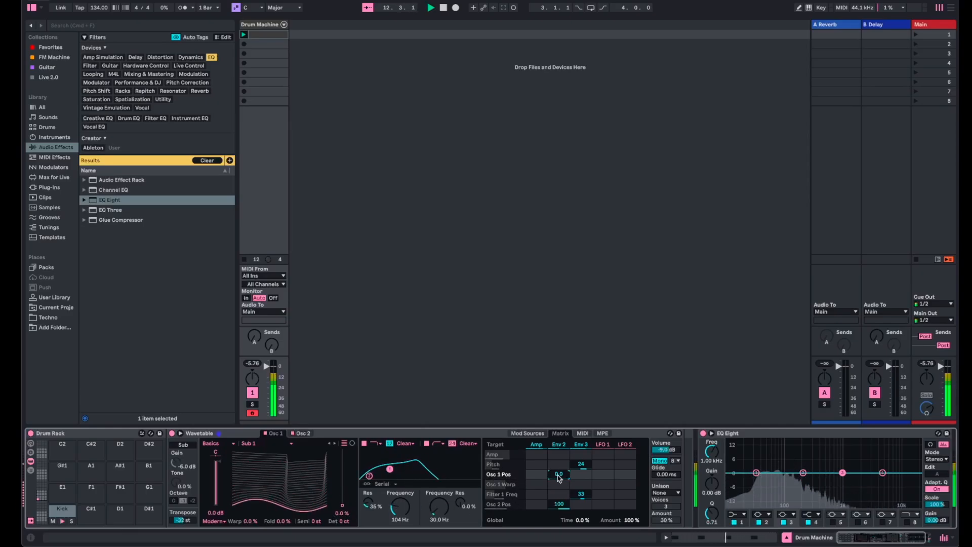
pyautogui.doubleClick(559, 504)
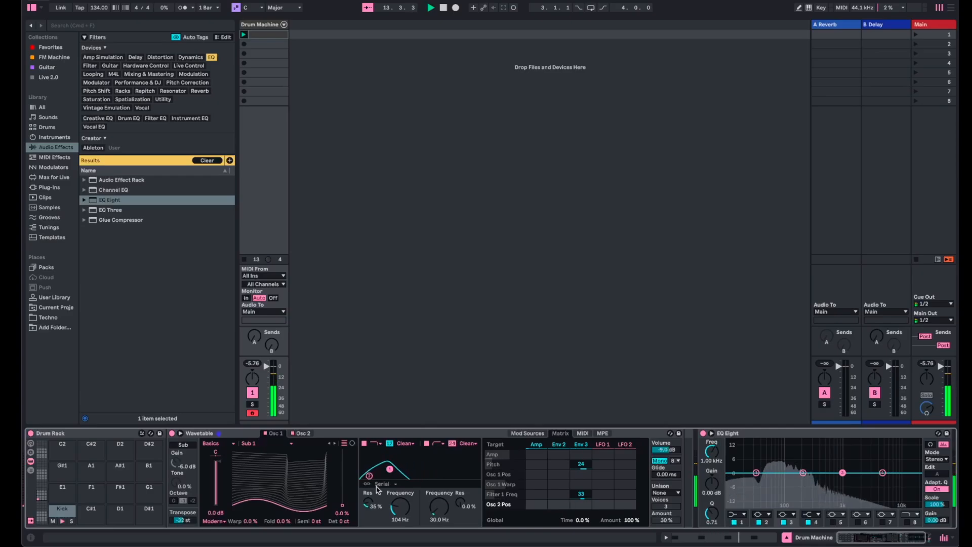
# - Raise Osc 1's wavetable position to 91% and set the first filter's frequency to 251 Hz
pyautogui.moveTo(400, 506)
pyautogui.mouseDown()
pyautogui.moveTo(400, 521)
pyautogui.moveTo(400, 494)
pyautogui.mouseUp()
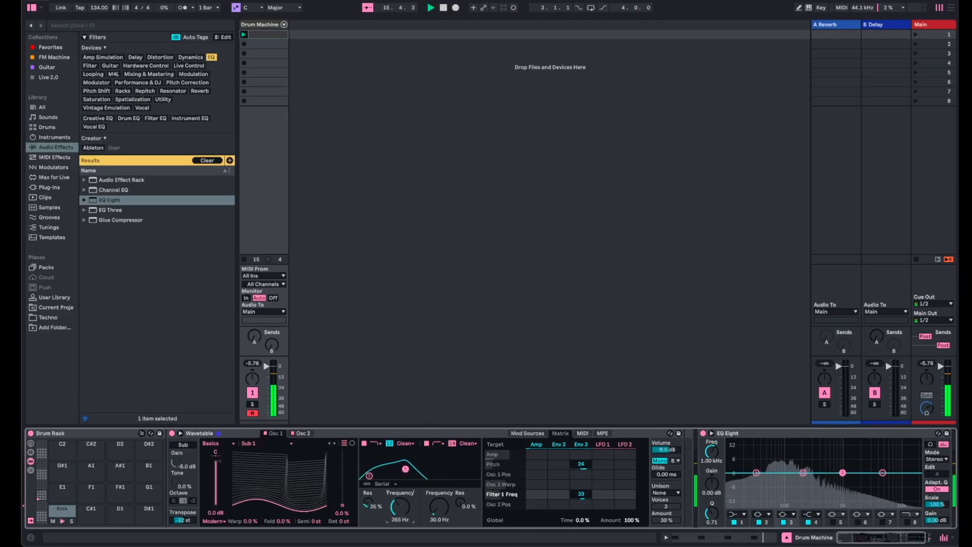
pyautogui.moveTo(400, 507); pyautogui.dragTo(343, 460)
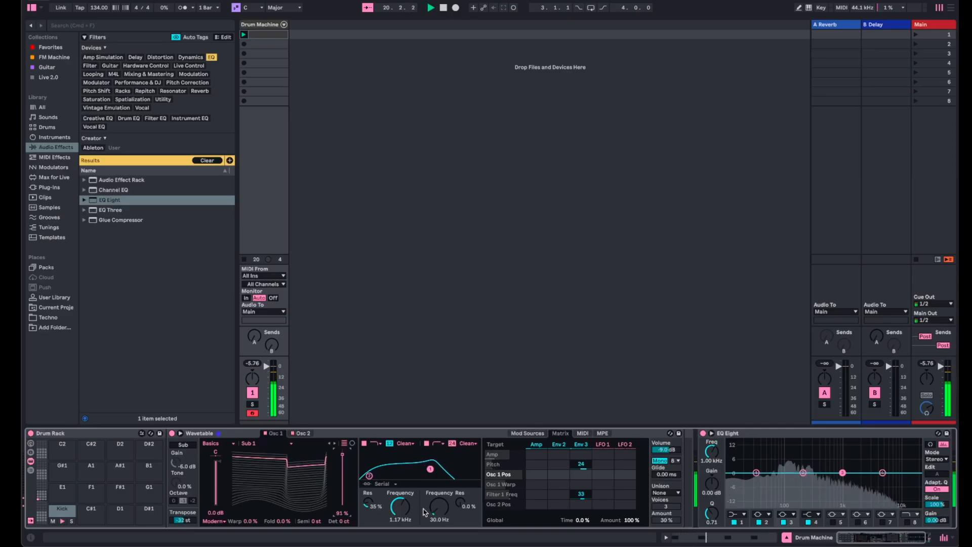
pyautogui.moveTo(424, 512); pyautogui.dragTo(424, 528)
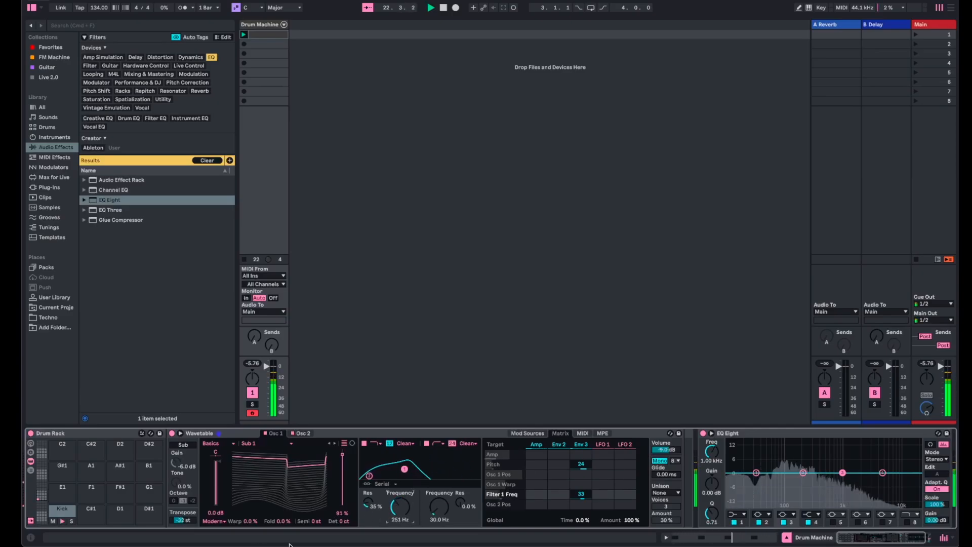
# - Try Osc 1's Fold at 100% and Osc 2's FM amount at 100%, keeping Osc 2's wavetable position at 0.0%
pyautogui.moveTo(283, 521); pyautogui.dragTo(283, 492)
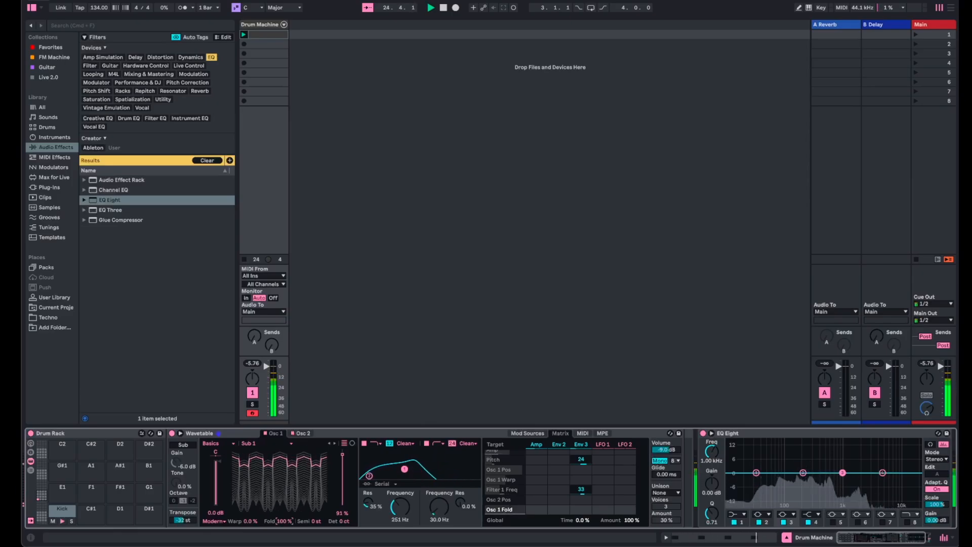
pyautogui.click(304, 433)
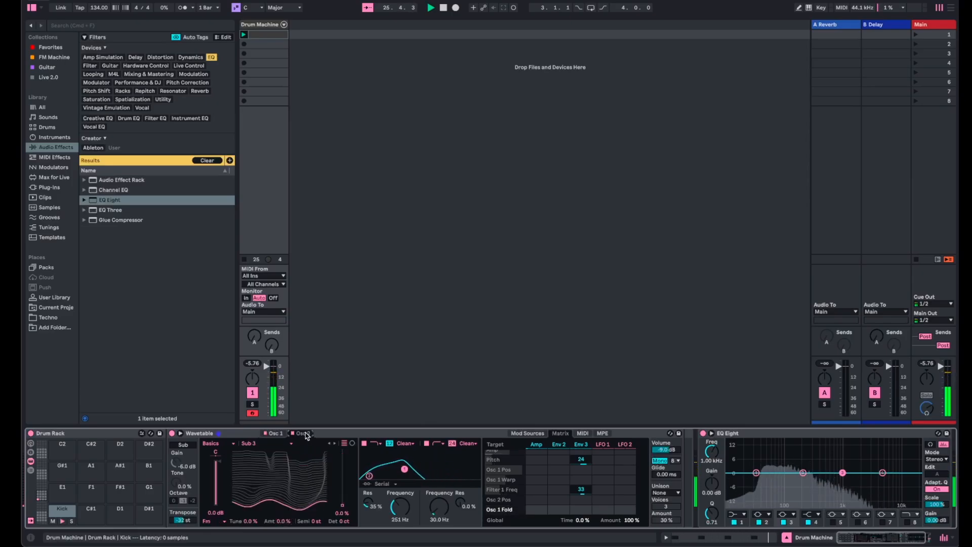
pyautogui.moveTo(283, 521); pyautogui.dragTo(284, 491)
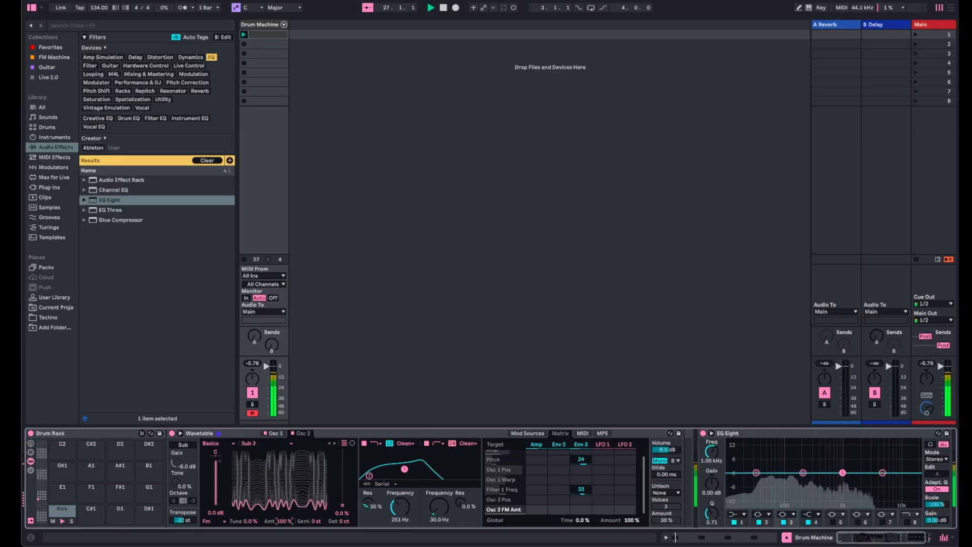
pyautogui.moveTo(343, 504)
pyautogui.mouseDown()
pyautogui.moveTo(344, 450)
pyautogui.moveTo(342, 504)
pyautogui.mouseUp()
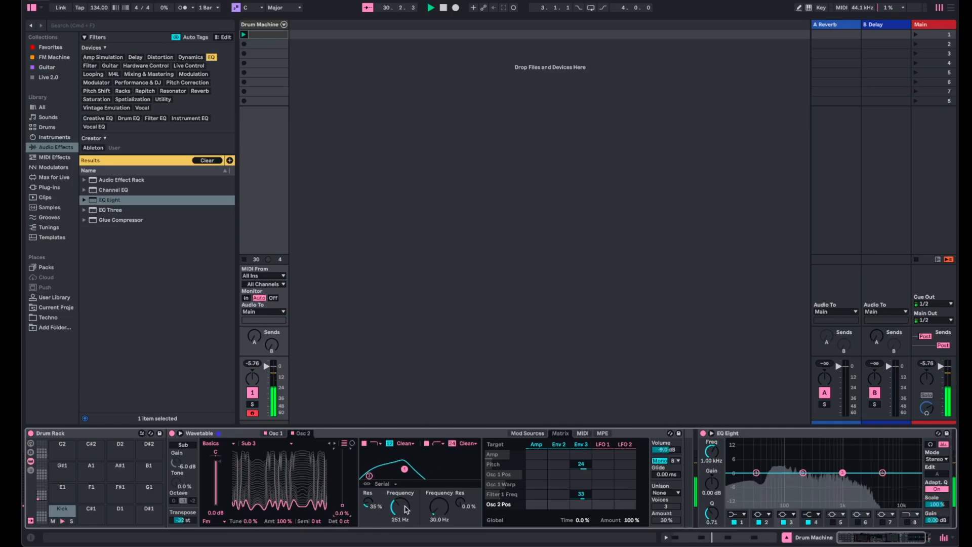
# - Set the first filter's frequency to 130 Hz and return Osc 1's wavetable position to 0.0%
pyautogui.moveTo(405, 509); pyautogui.dragTo(405, 527)
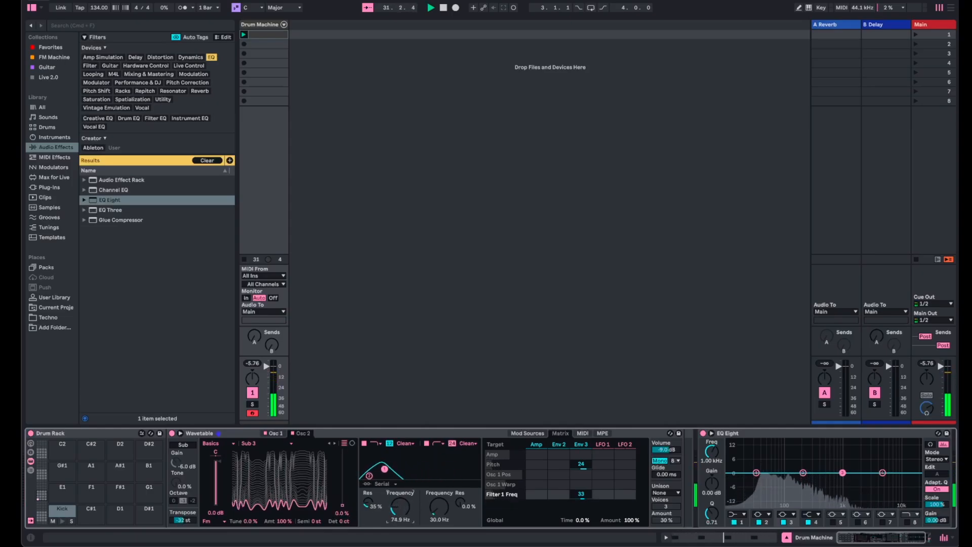
pyautogui.moveTo(398, 512); pyautogui.dragTo(399, 509)
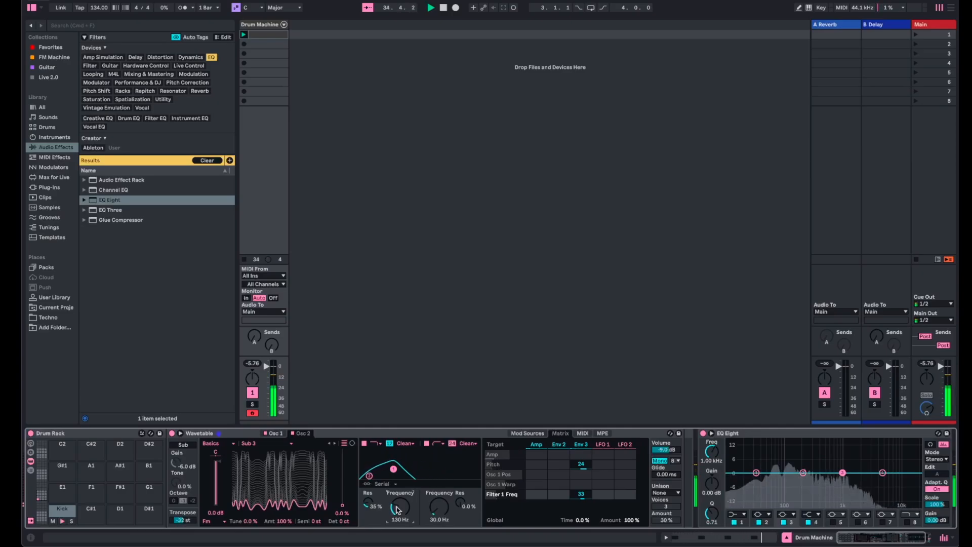
pyautogui.click(274, 433)
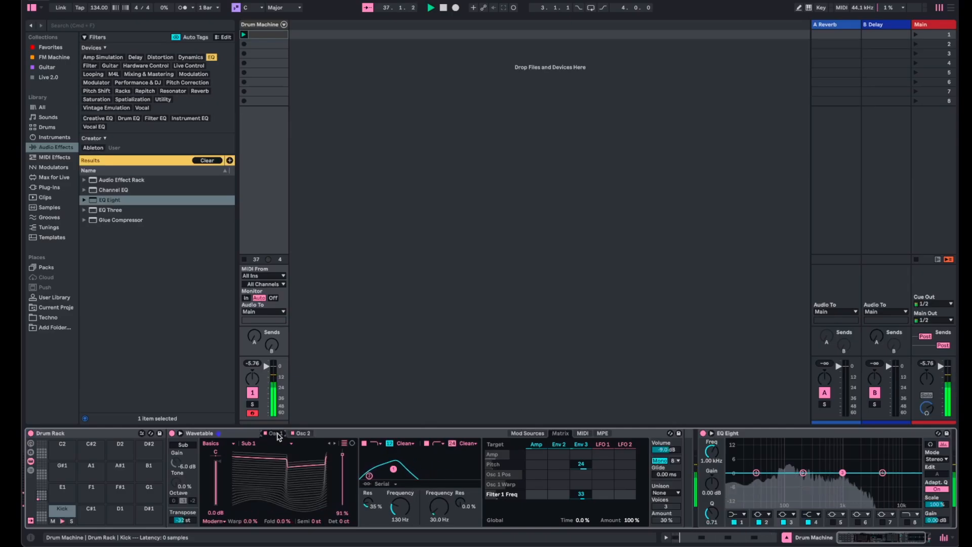
pyautogui.moveTo(342, 454); pyautogui.dragTo(342, 505)
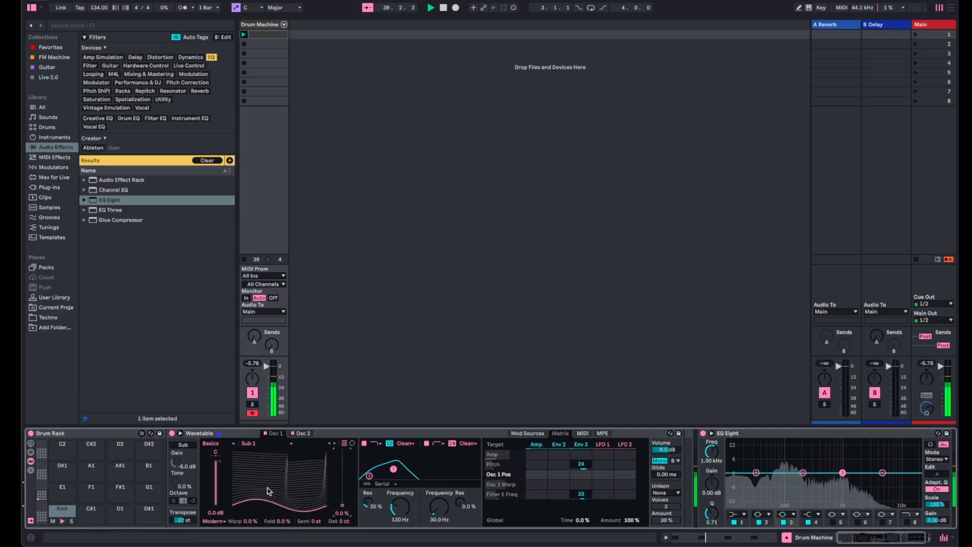
# - Set Osc 2's FM amount to 34% and tune to 86%, and audition its gain, leaving it at 0.0 dB
pyautogui.click(304, 433)
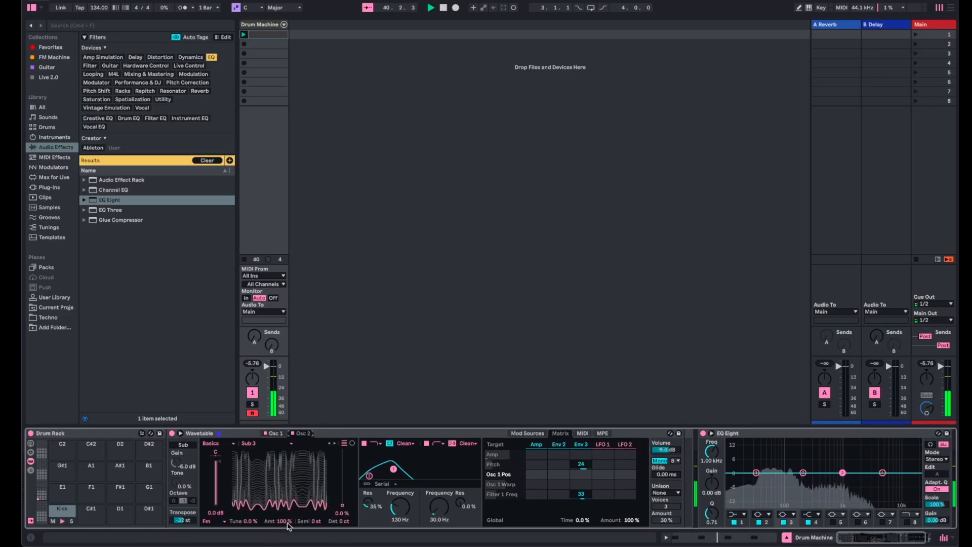
pyautogui.moveTo(287, 527); pyautogui.dragTo(250, 481)
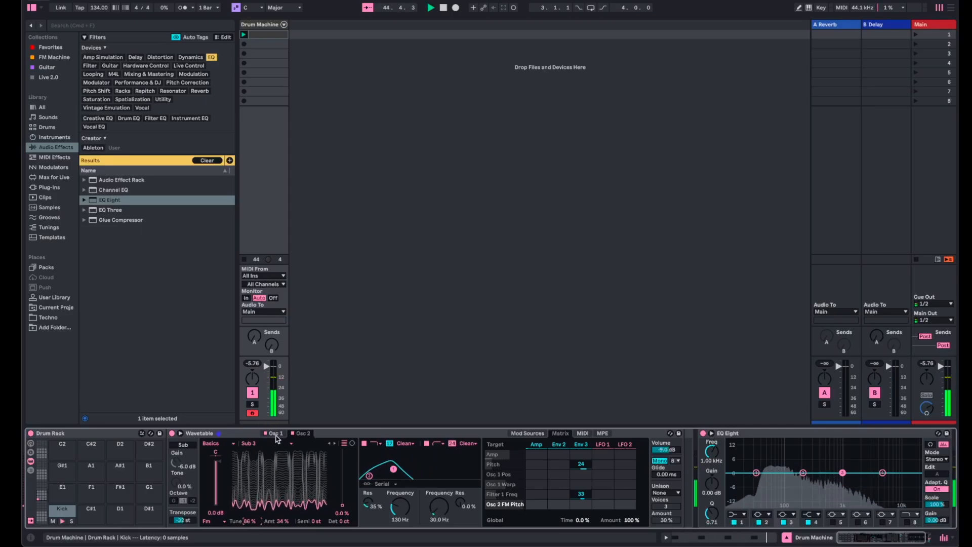
pyautogui.moveTo(217, 463); pyautogui.dragTo(217, 507)
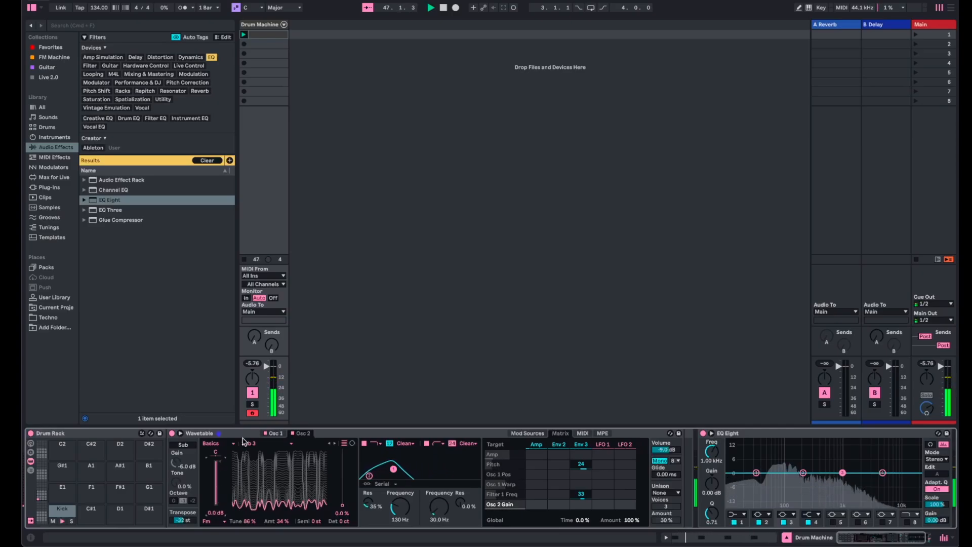
# - Audition Osc 1's gain, returning it to 0.0 dB, and switch on the sub oscillator
pyautogui.click(274, 434)
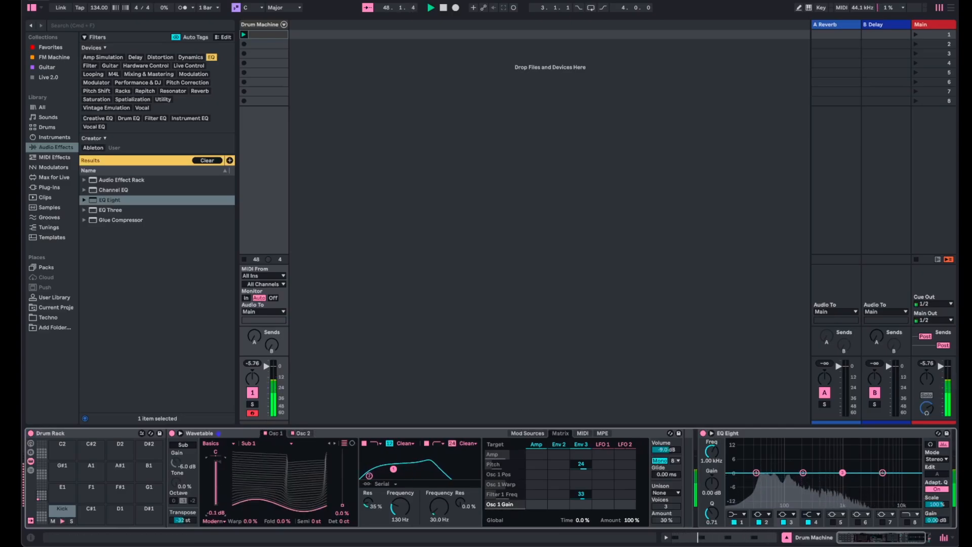
pyautogui.moveTo(218, 465)
pyautogui.mouseDown()
pyautogui.moveTo(218, 507)
pyautogui.moveTo(217, 461)
pyautogui.mouseUp()
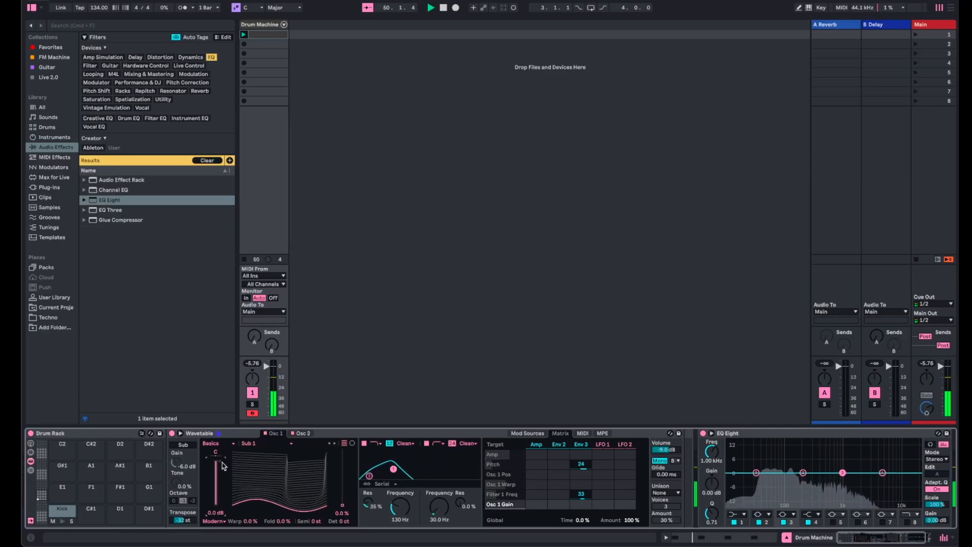
pyautogui.click(181, 445)
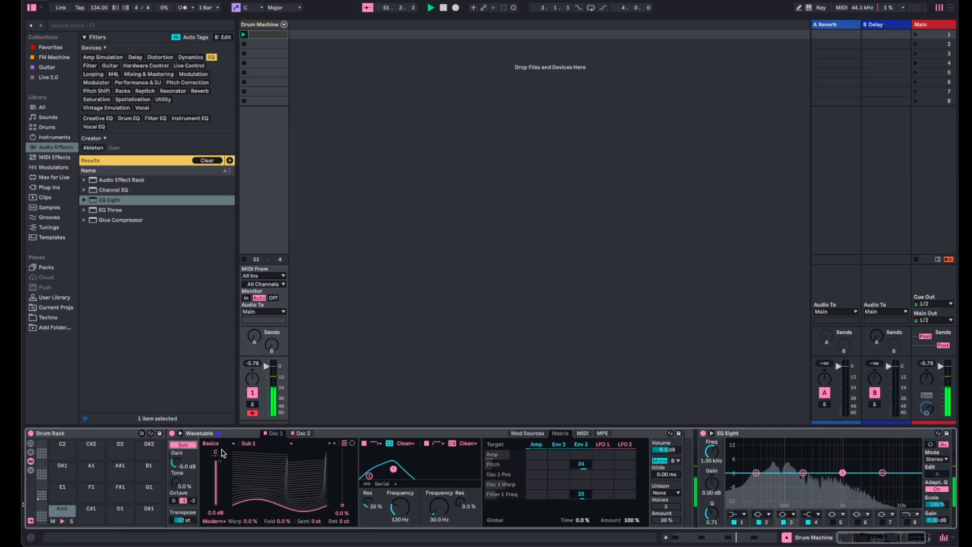
# - Switch off Osc 1 and Osc 2 to isolate the sub, set the sub's octave to 0, and switch Osc 1 back on
pyautogui.click(265, 434)
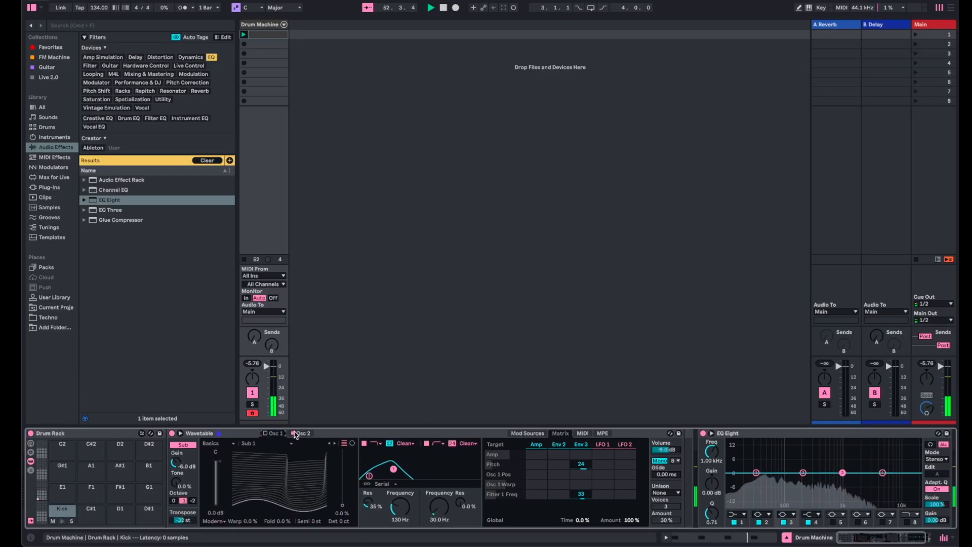
pyautogui.click(293, 434)
pyautogui.click(175, 501)
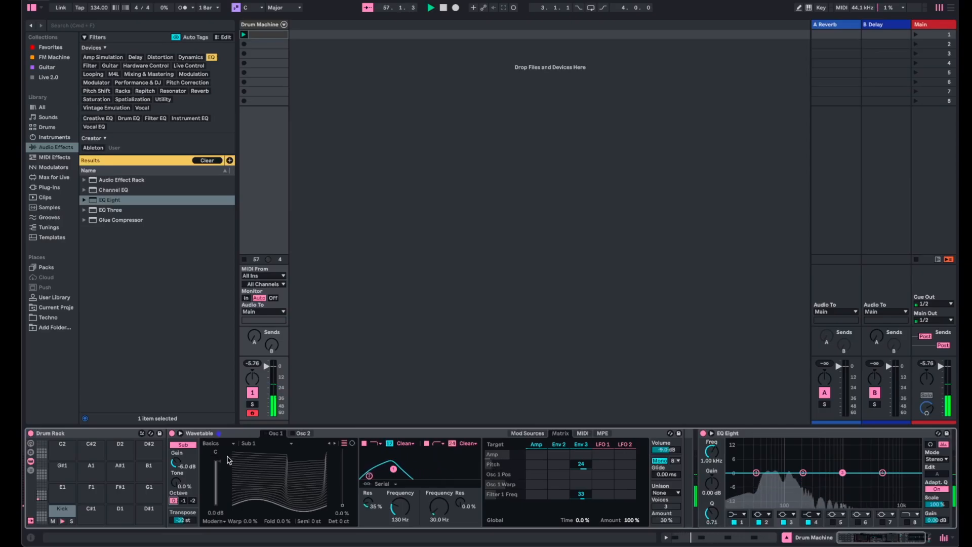
pyautogui.click(265, 433)
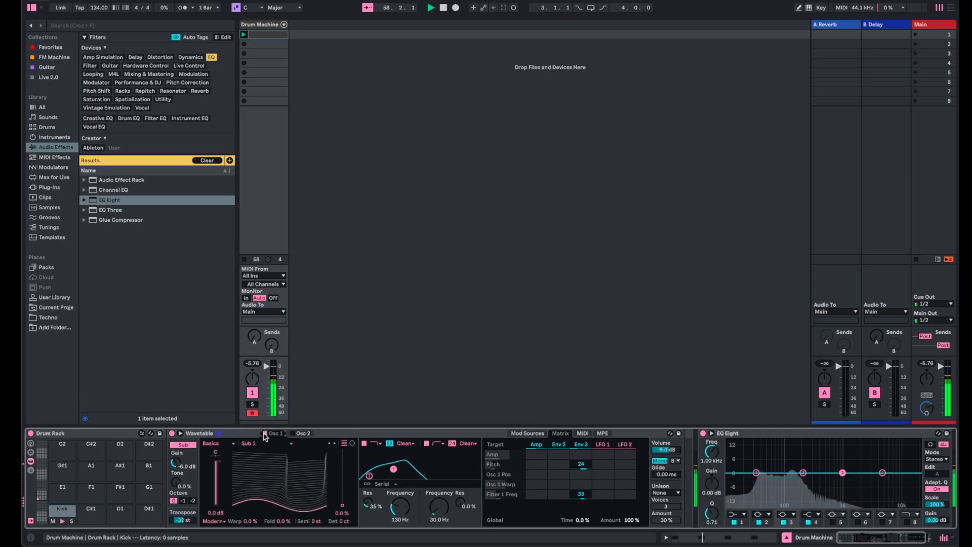
# - Switch Osc 2 back on, try White Noise as Osc 1's wavetable, and return it to Sub 1
pyautogui.click(294, 434)
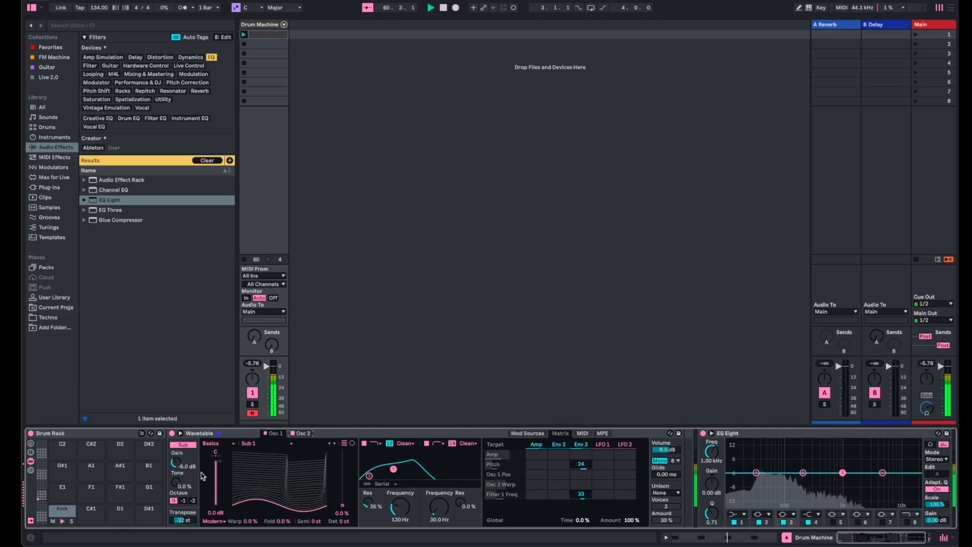
pyautogui.moveTo(218, 463)
pyautogui.mouseDown()
pyautogui.moveTo(217, 486)
pyautogui.moveTo(218, 458)
pyautogui.mouseUp()
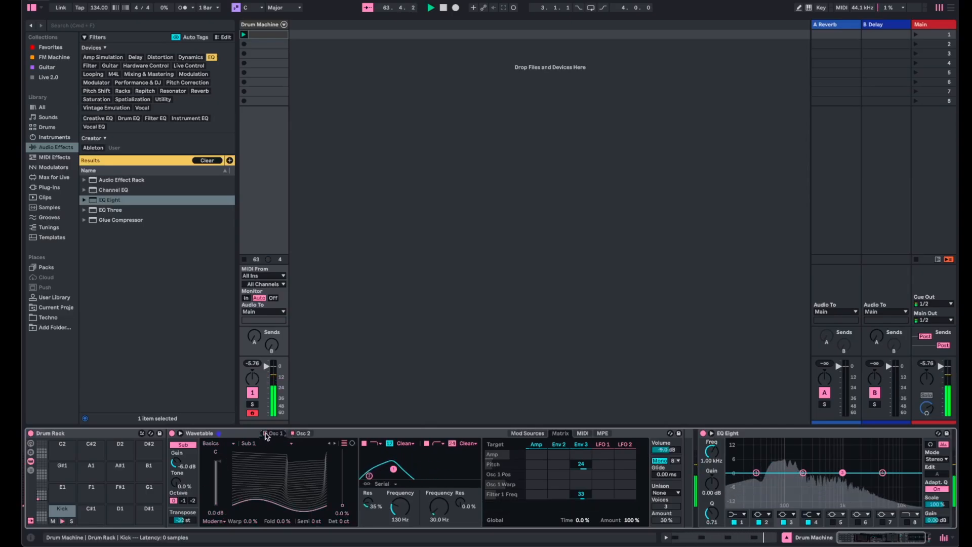
pyautogui.click(293, 443)
pyautogui.click(293, 436)
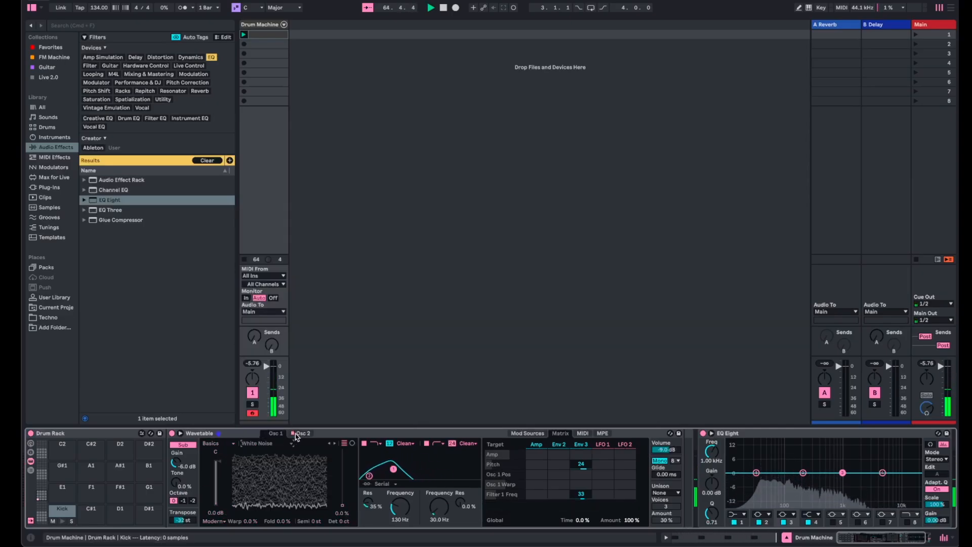
pyautogui.click(292, 444)
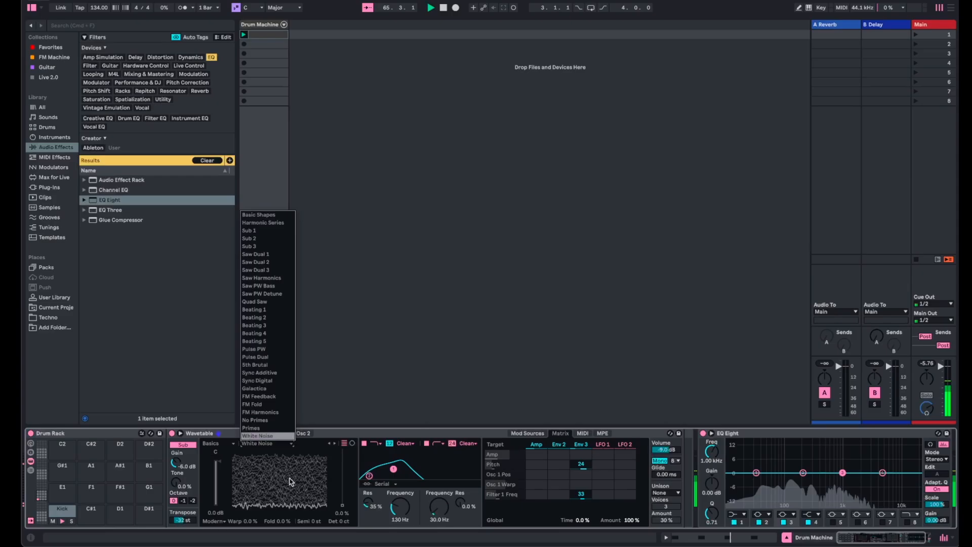
pyautogui.click(274, 232)
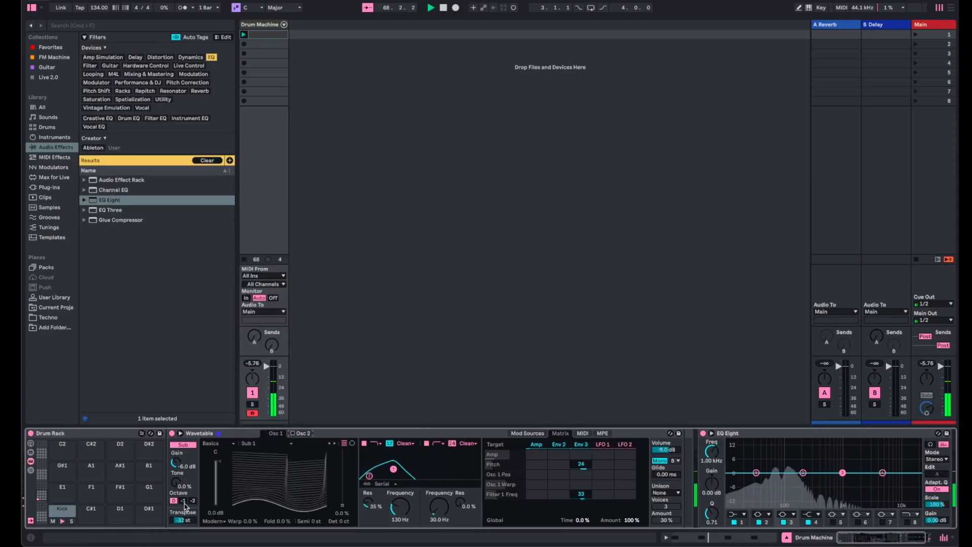
# - Set the sub oscillator's gain to -3.5 dB and the first filter's frequency to 98.6 Hz
pyautogui.moveTo(178, 486); pyautogui.dragTo(175, 506)
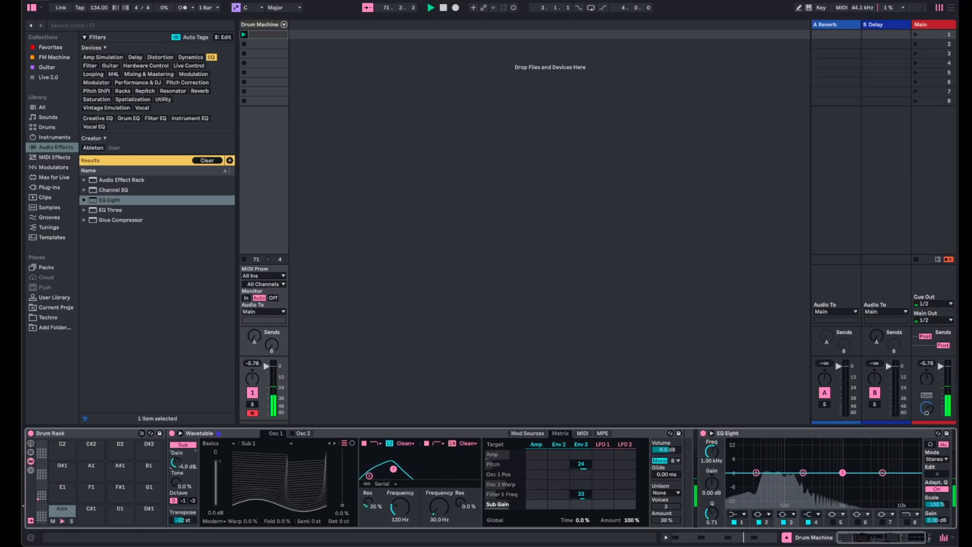
pyautogui.moveTo(175, 462); pyautogui.dragTo(175, 461)
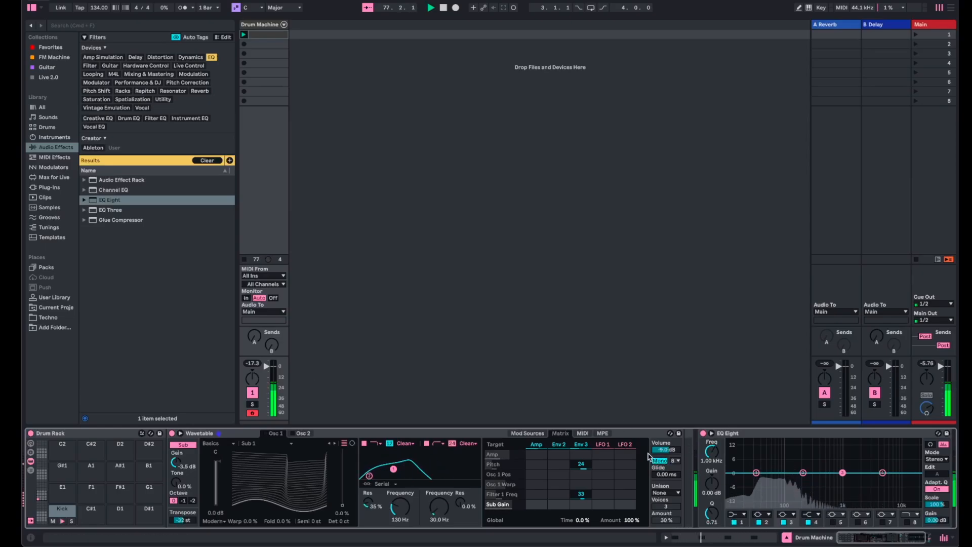
pyautogui.click(401, 507)
pyautogui.moveTo(401, 506)
pyautogui.mouseDown()
pyautogui.moveTo(401, 476)
pyautogui.moveTo(403, 511)
pyautogui.mouseUp()
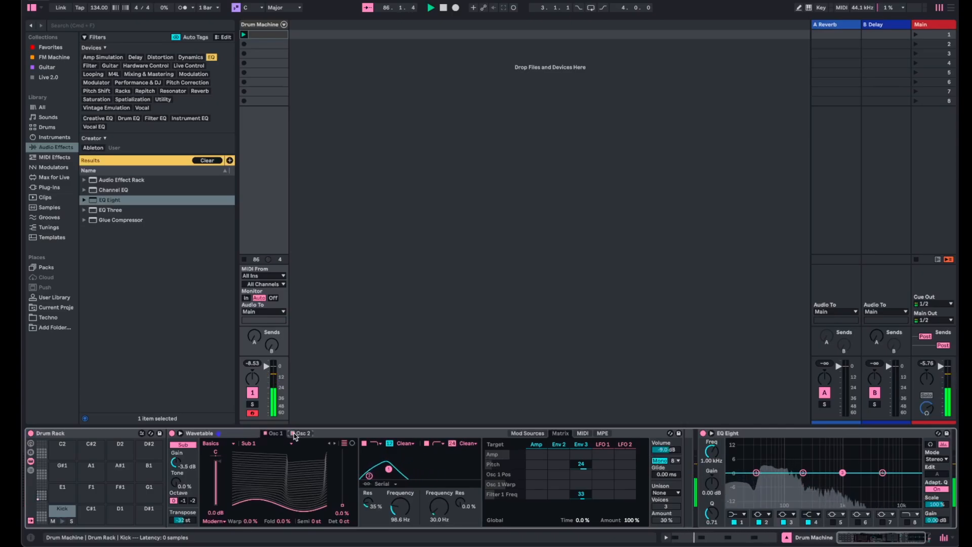
# - Sweep Osc 1's wavetable position, and set Osc 2's position to 100% with its FM amount at 0.0%
pyautogui.moveTo(342, 506); pyautogui.dragTo(343, 449)
pyautogui.click(303, 433)
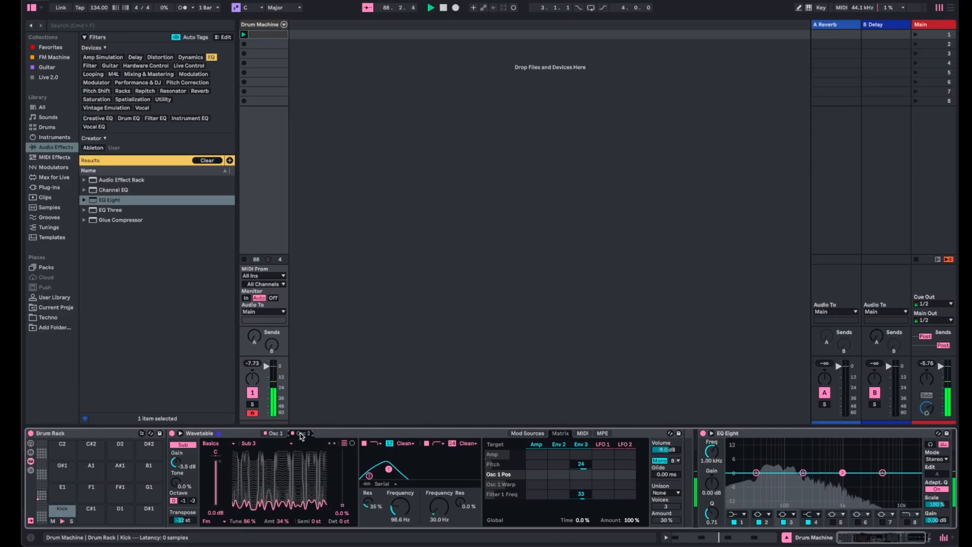
pyautogui.click(342, 506)
pyautogui.moveTo(343, 506); pyautogui.dragTo(343, 449)
pyautogui.moveTo(282, 523); pyautogui.dragTo(282, 527)
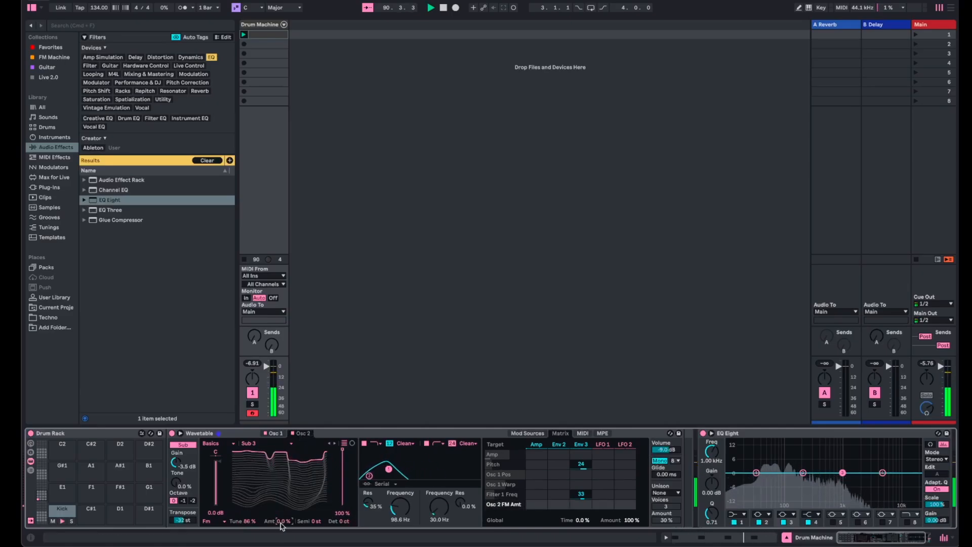
pyautogui.moveTo(340, 454)
pyautogui.mouseDown()
pyautogui.moveTo(342, 505)
pyautogui.moveTo(342, 448)
pyautogui.mouseUp()
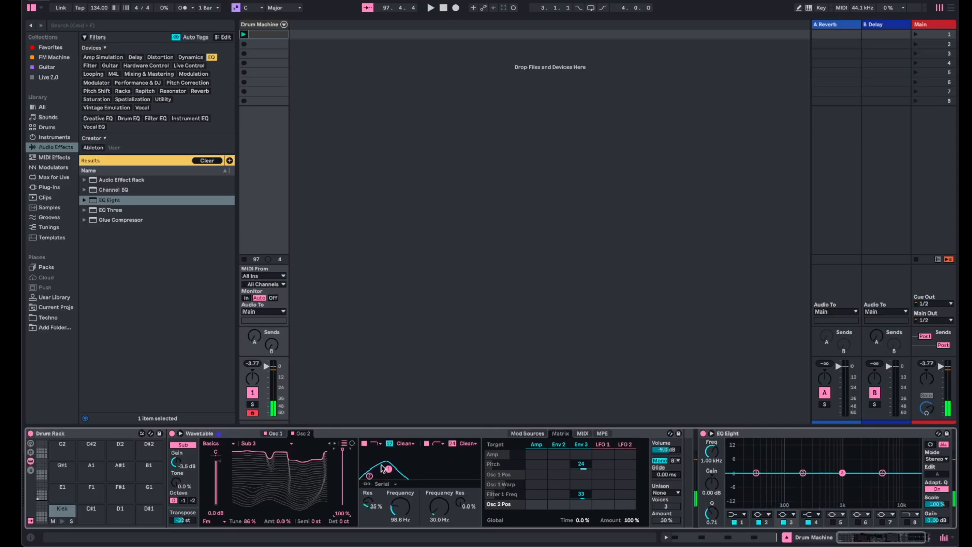
# - Insert Saturator from the distortion effects between Wavetable and EQ Eight, and enlarge the mixer's level meters
pyautogui.click(165, 57)
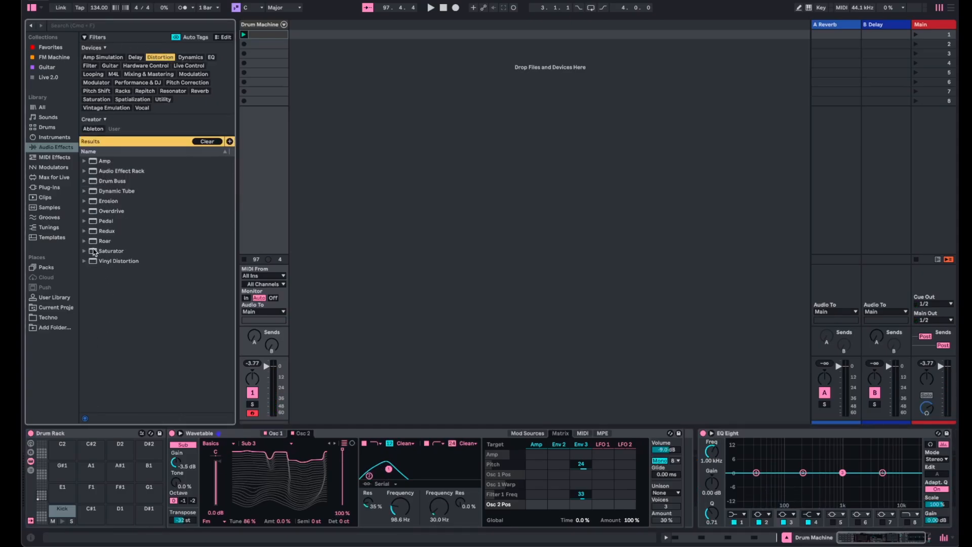
pyautogui.moveTo(94, 253); pyautogui.dragTo(684, 476)
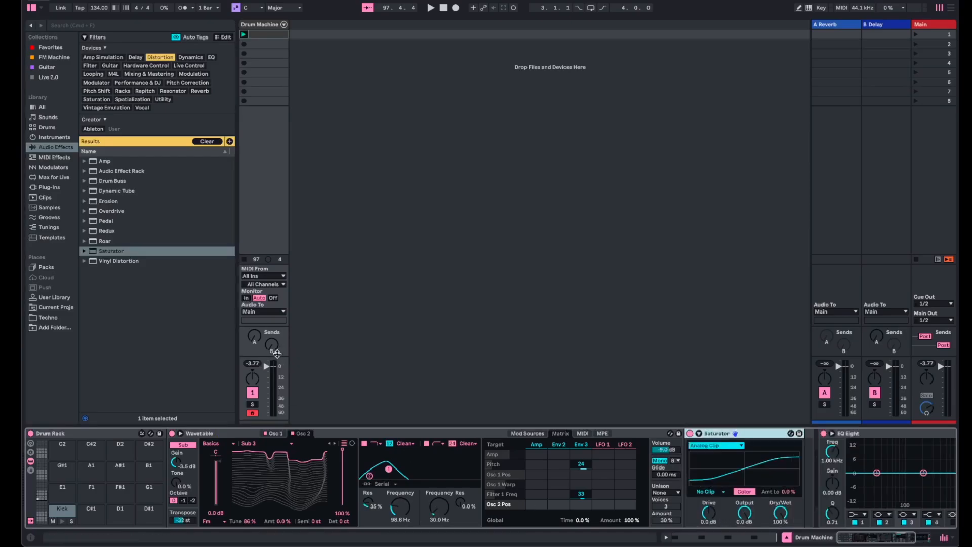
pyautogui.moveTo(289, 354); pyautogui.dragTo(300, 160)
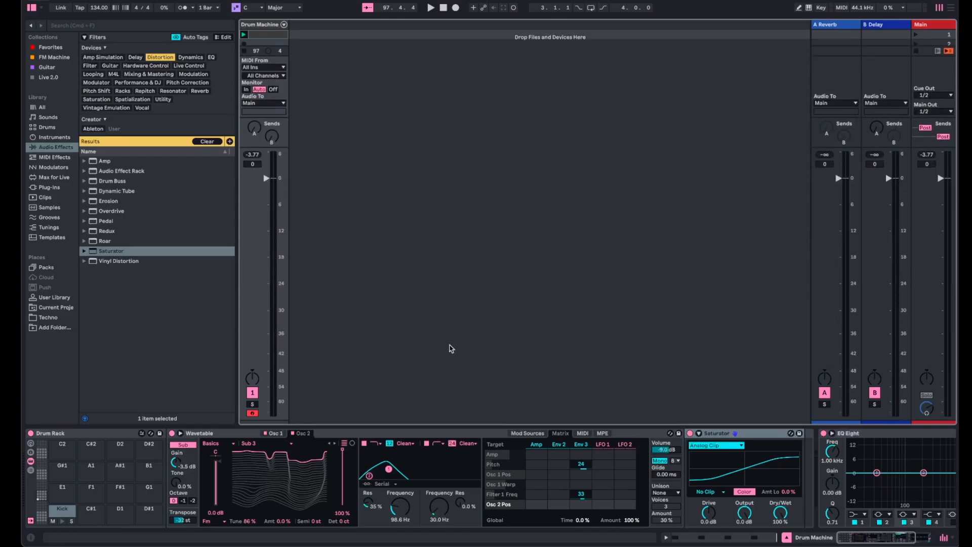
# - Play the beat and set Saturator to Bass Shaper with 8.0 dB drive, leaving its output at 0.0 dB
pyautogui.press('space')
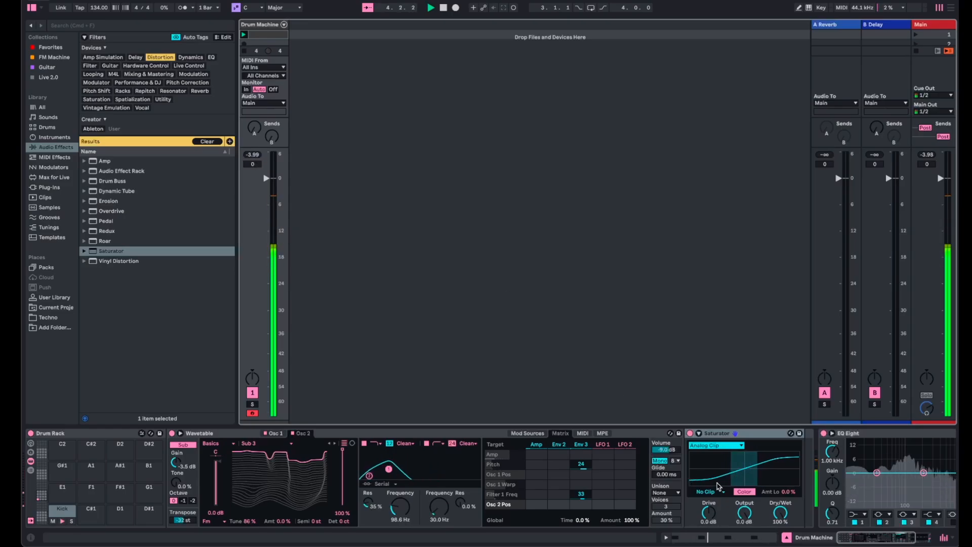
pyautogui.moveTo(709, 513); pyautogui.dragTo(709, 496)
pyautogui.click(722, 446)
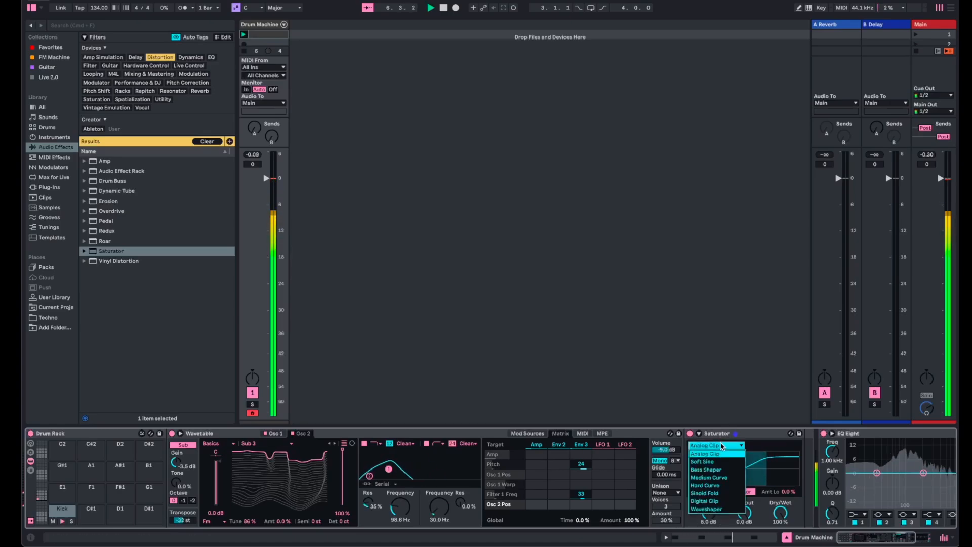
pyautogui.click(720, 470)
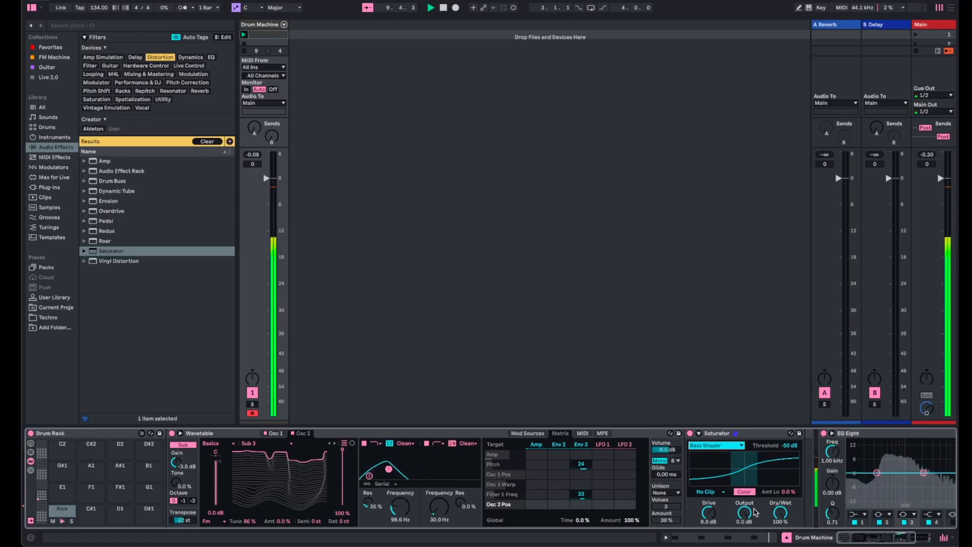
pyautogui.moveTo(744, 513); pyautogui.dragTo(744, 510)
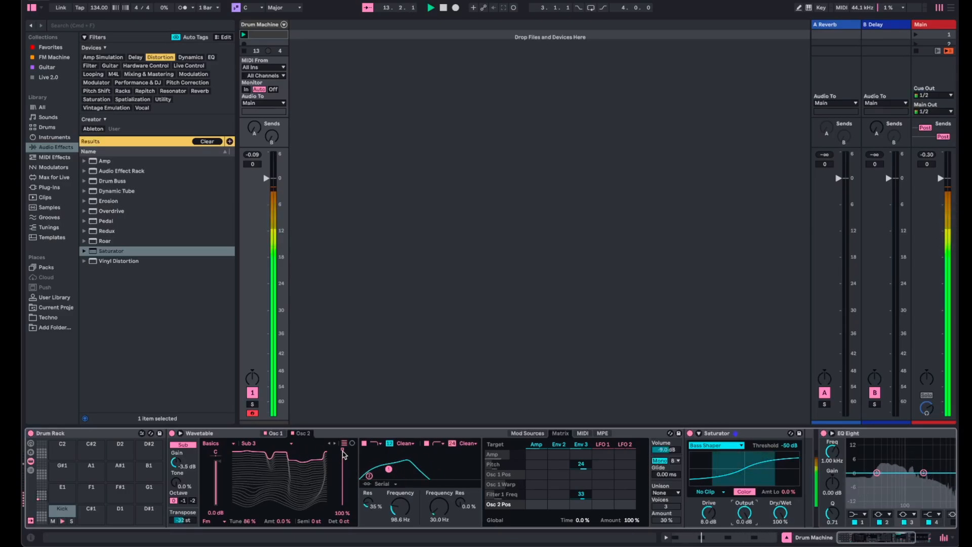
# - Return Osc 2's wavetable position to 0.0% and raise Osc 1's fold to 100%
pyautogui.moveTo(343, 454); pyautogui.dragTo(343, 505)
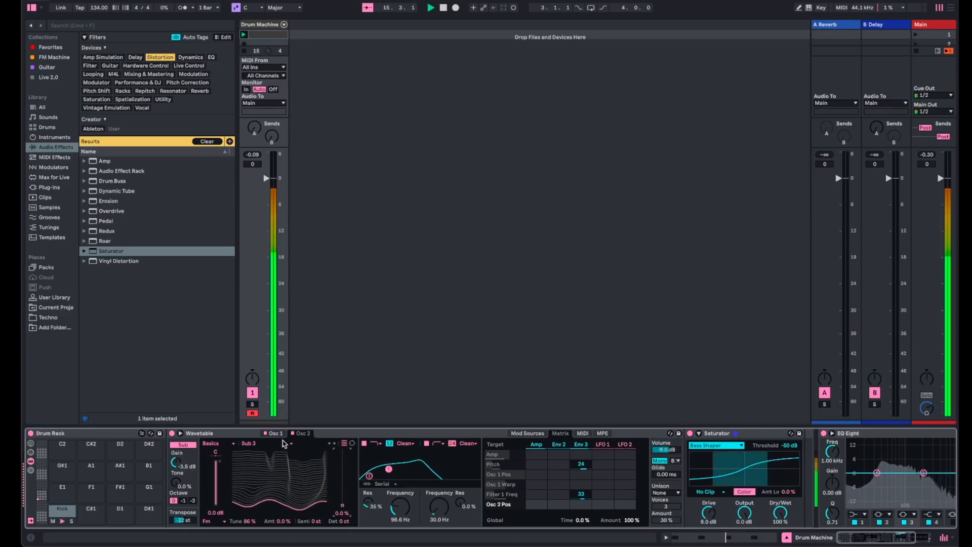
pyautogui.click(273, 434)
pyautogui.moveTo(343, 454)
pyautogui.mouseDown()
pyautogui.moveTo(343, 504)
pyautogui.moveTo(342, 451)
pyautogui.mouseUp()
pyautogui.moveTo(288, 525); pyautogui.dragTo(287, 476)
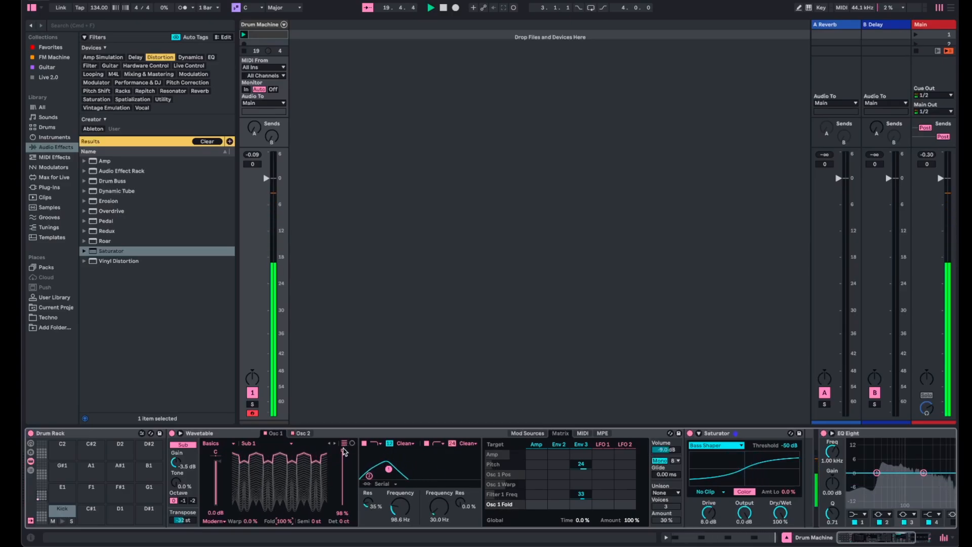
# - Sweep Osc 1's wavetable position from 100% to 0.0%, and set Osc 2's position to 100% with its FM amount at 0.0%
pyautogui.moveTo(343, 450)
pyautogui.mouseDown()
pyautogui.moveTo(342, 504)
pyautogui.moveTo(349, 446)
pyautogui.mouseUp()
pyautogui.click(256, 155)
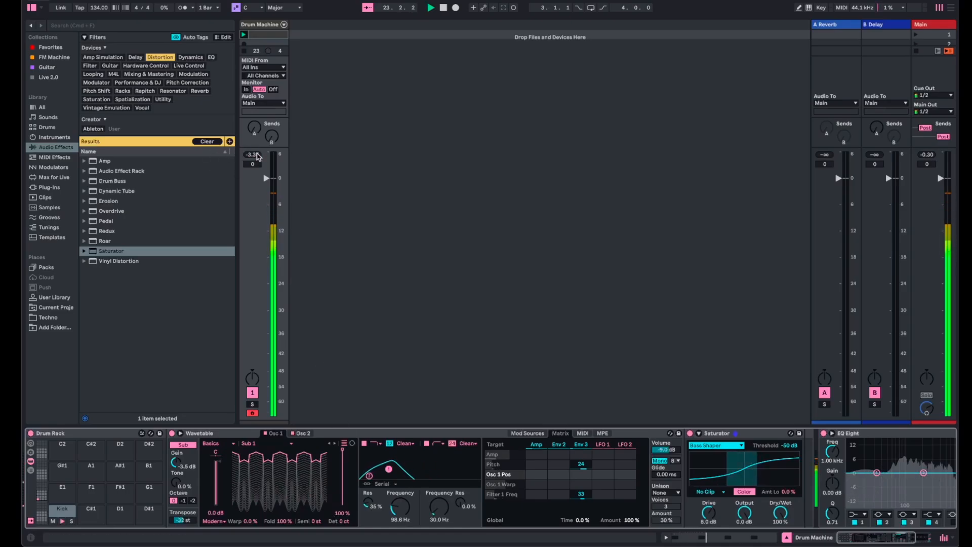
pyautogui.moveTo(346, 467); pyautogui.dragTo(346, 507)
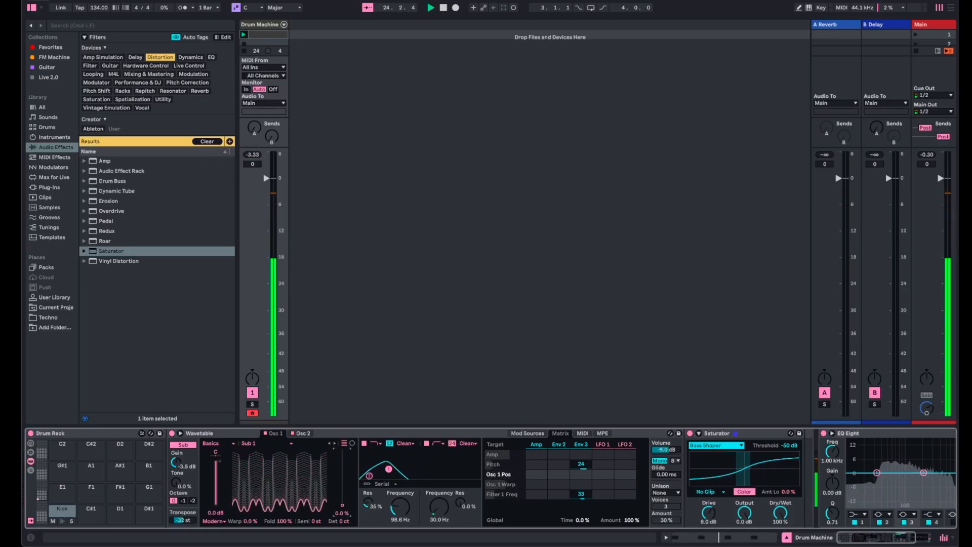
pyautogui.click(304, 434)
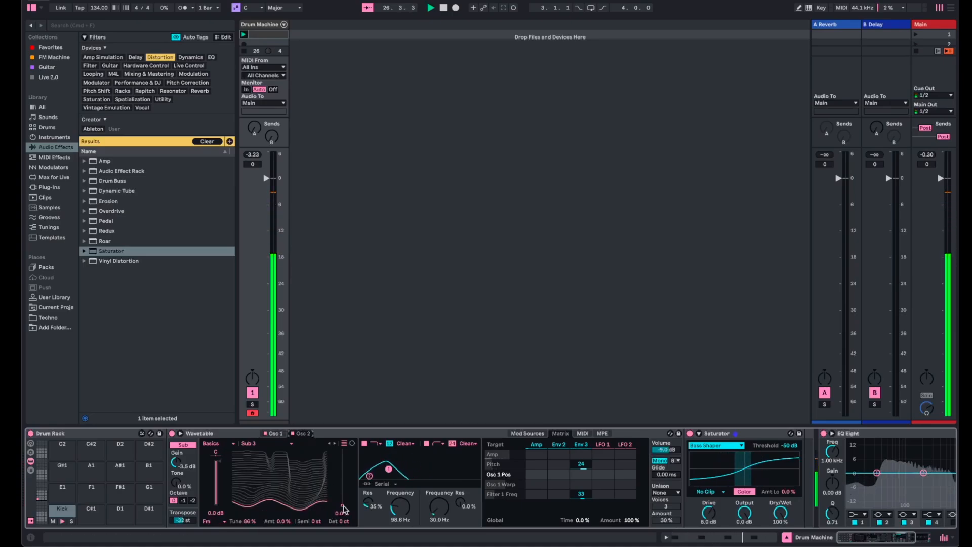
pyautogui.moveTo(342, 504); pyautogui.dragTo(344, 452)
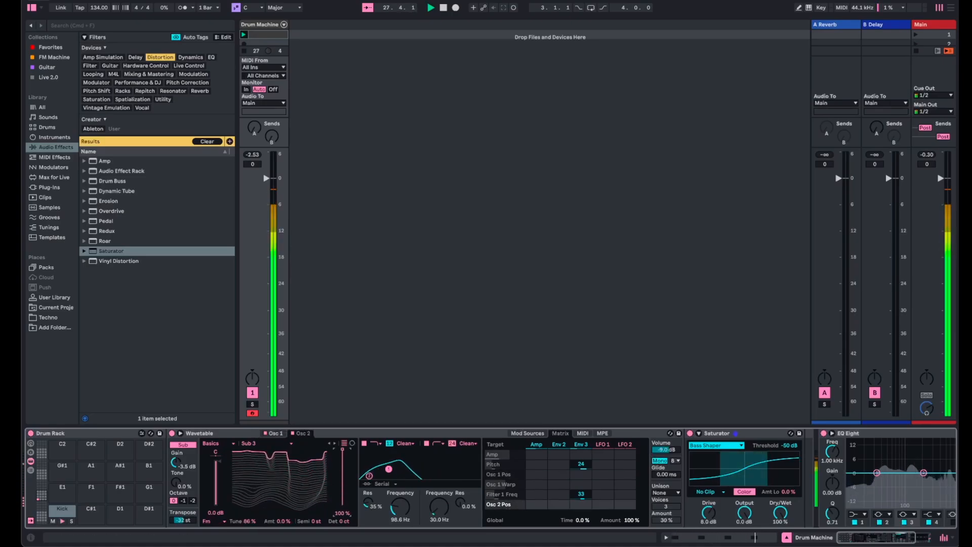
pyautogui.moveTo(282, 522)
pyautogui.mouseDown()
pyautogui.moveTo(281, 489)
pyautogui.moveTo(284, 526)
pyautogui.mouseUp()
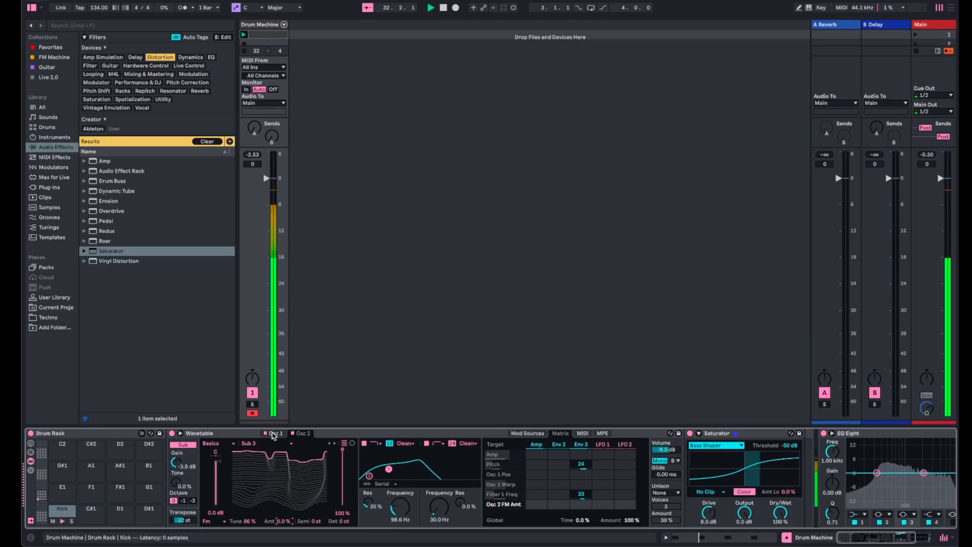
# - Raise the sub oscillator's gain to 0.0 dB and return Osc 1's fold to 0.0%
pyautogui.click(274, 435)
pyautogui.click(174, 464)
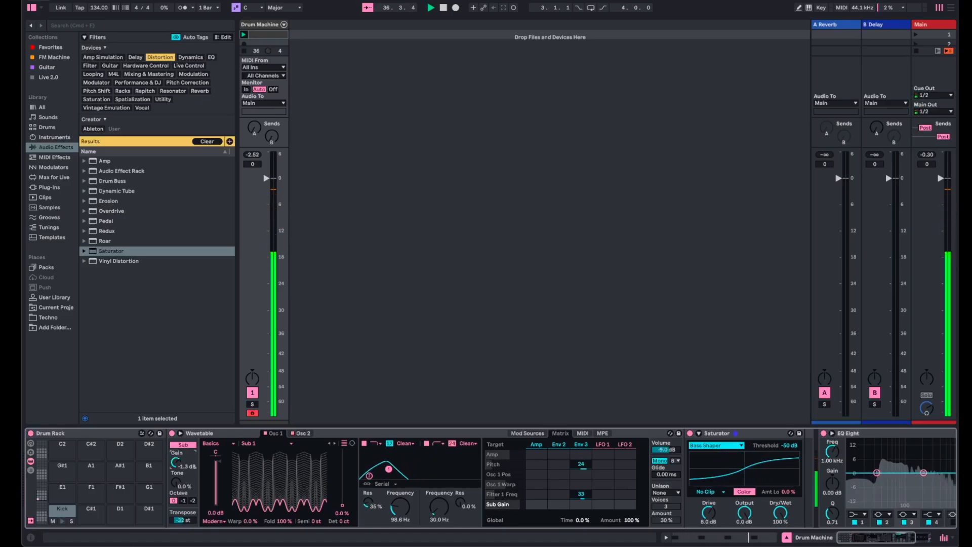
pyautogui.moveTo(178, 463); pyautogui.dragTo(177, 457)
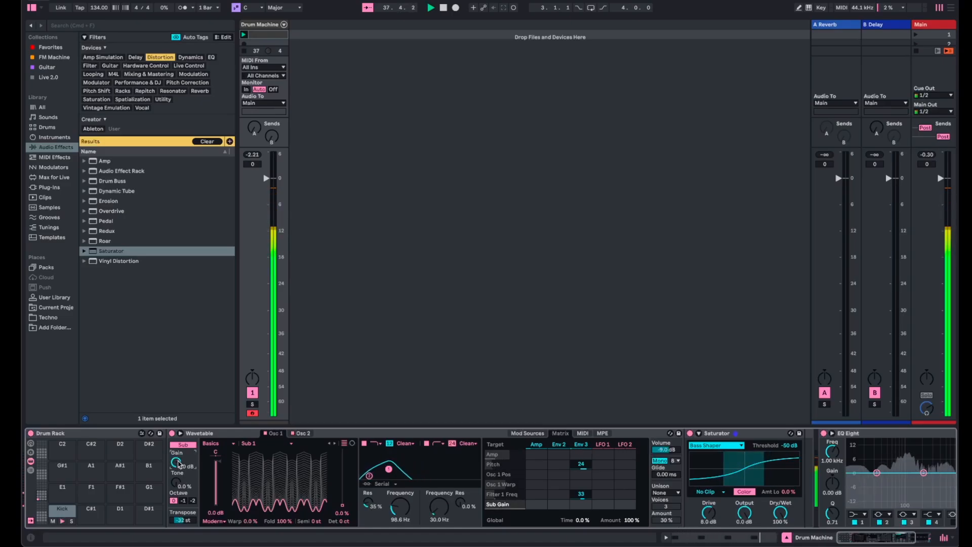
pyautogui.moveTo(342, 511)
pyautogui.mouseDown()
pyautogui.moveTo(342, 451)
pyautogui.moveTo(344, 509)
pyautogui.mouseUp()
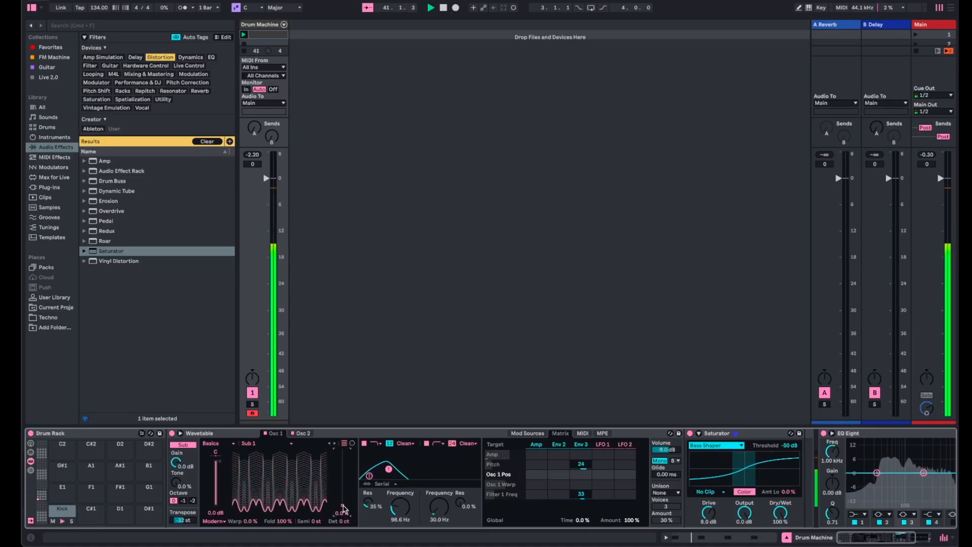
pyautogui.moveTo(273, 521); pyautogui.dragTo(273, 539)
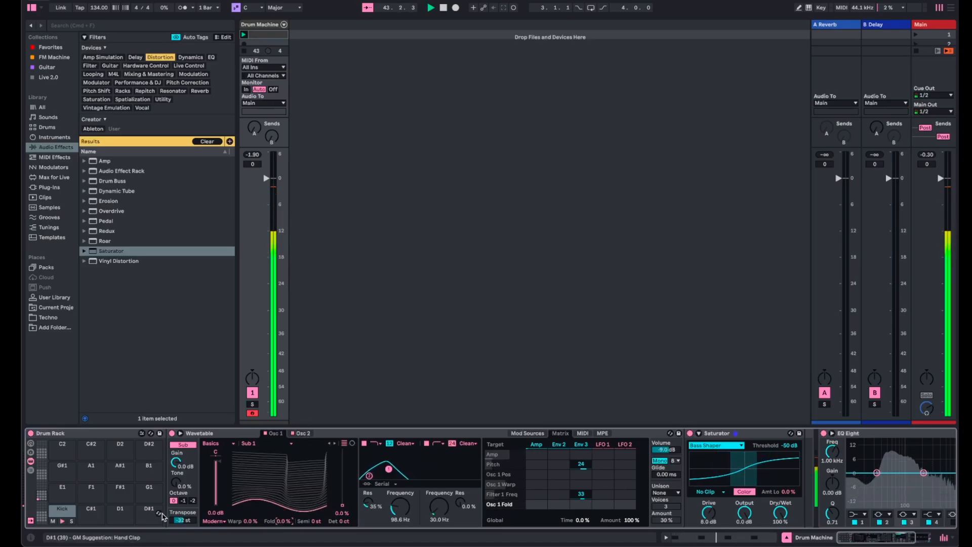
# - Set the sub oscillator's gain to -6.0 dB and the first filter's frequency to 51.0 Hz, leaving Osc 1's position at 0.0%
pyautogui.moveTo(178, 470); pyautogui.dragTo(179, 482)
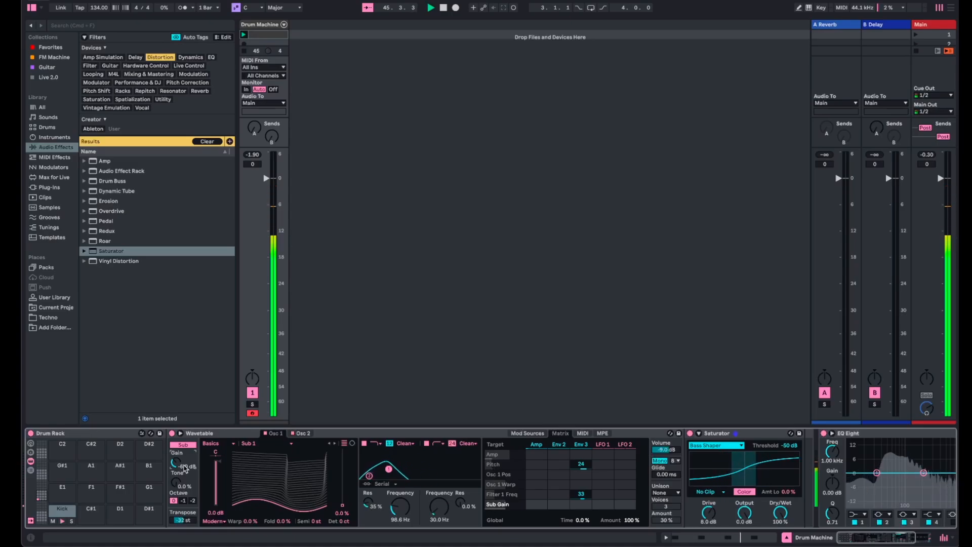
pyautogui.click(257, 156)
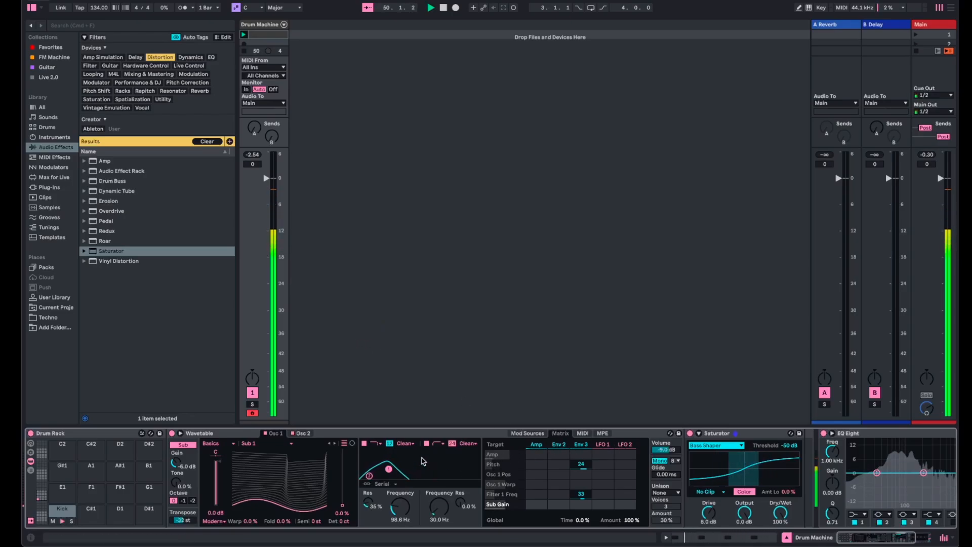
pyautogui.hscroll(5, 423, 460)
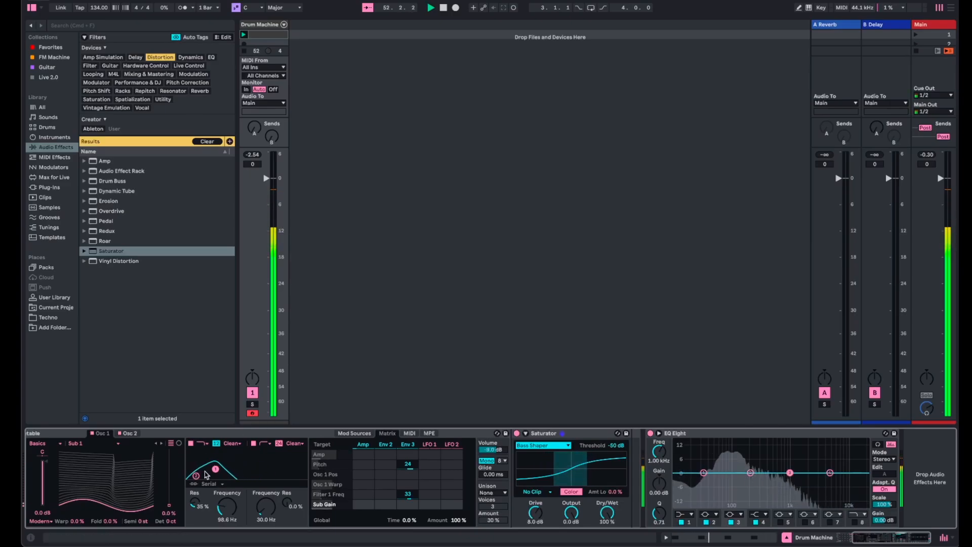
pyautogui.moveTo(233, 527); pyautogui.dragTo(233, 498)
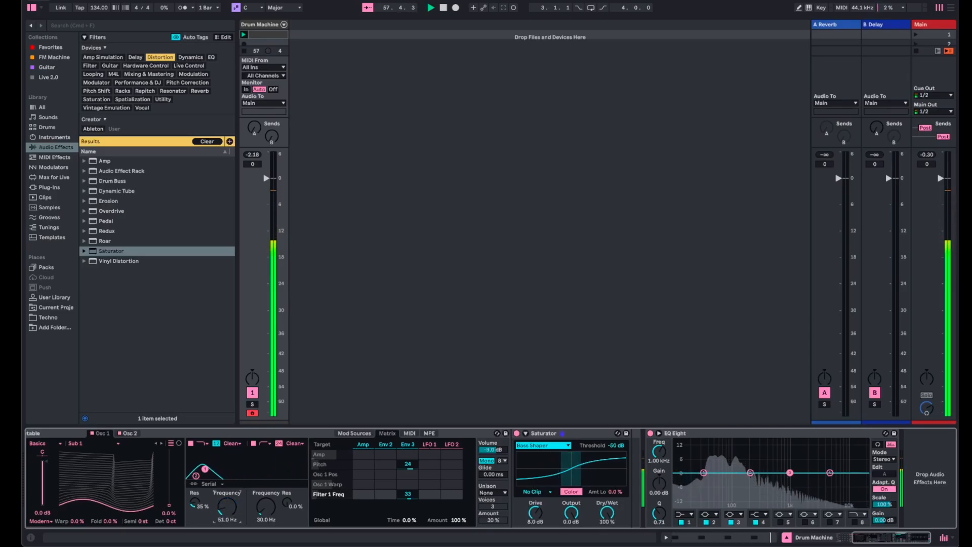
pyautogui.moveTo(169, 505)
pyautogui.mouseDown()
pyautogui.moveTo(169, 448)
pyautogui.moveTo(169, 505)
pyautogui.mouseUp()
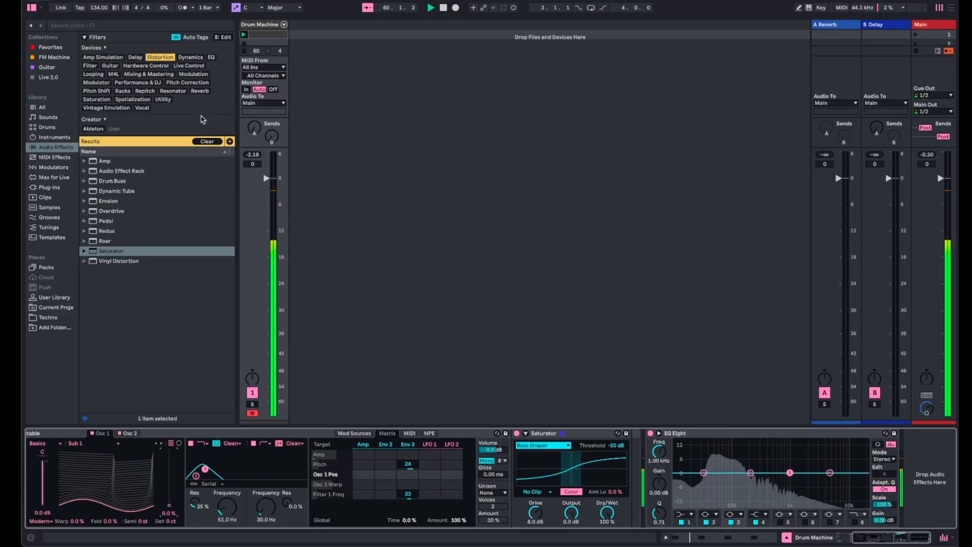
# - Add Drum Buss from the Dynamics effects between Saturator and EQ Eight, and bypass Saturator during playback
pyautogui.click(136, 57)
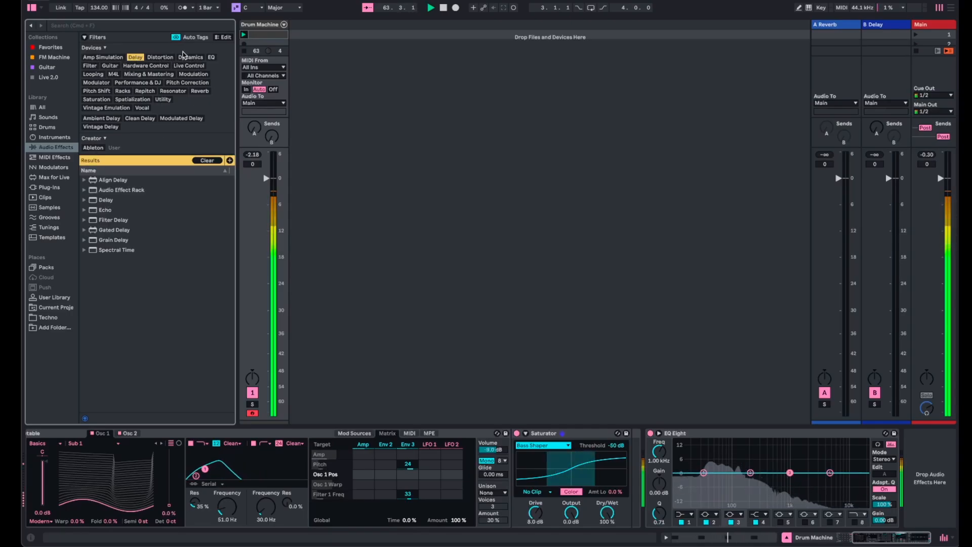
pyautogui.click(181, 59)
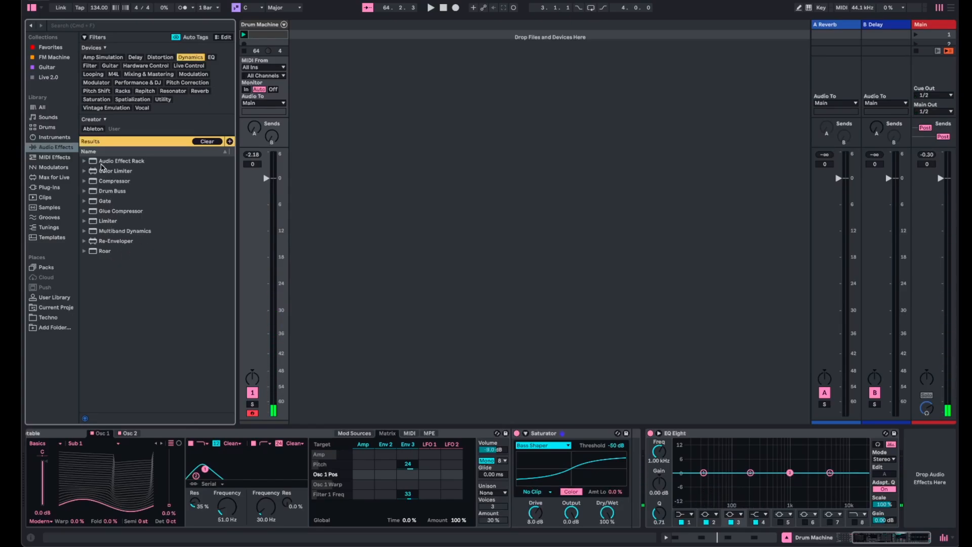
pyautogui.moveTo(107, 201); pyautogui.dragTo(628, 469)
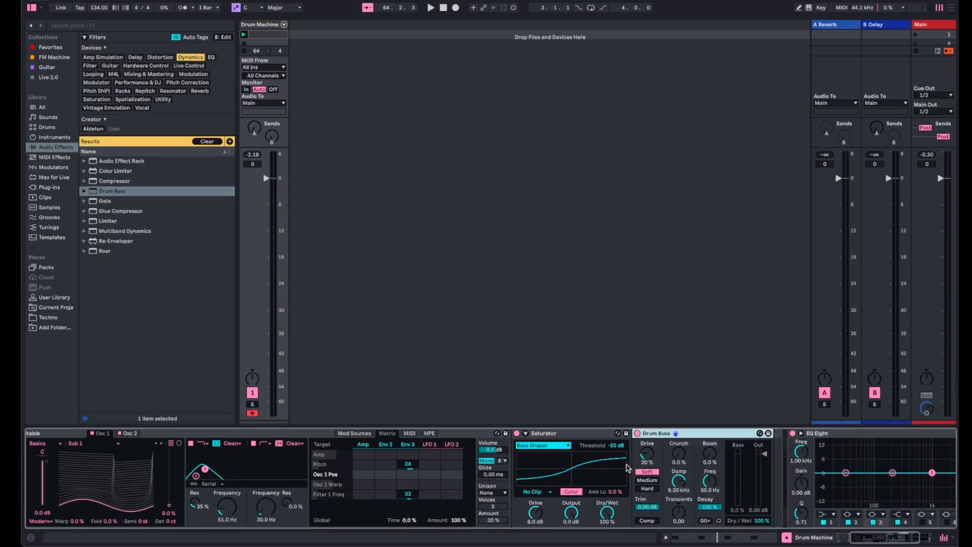
pyautogui.click(516, 433)
pyautogui.press('space')
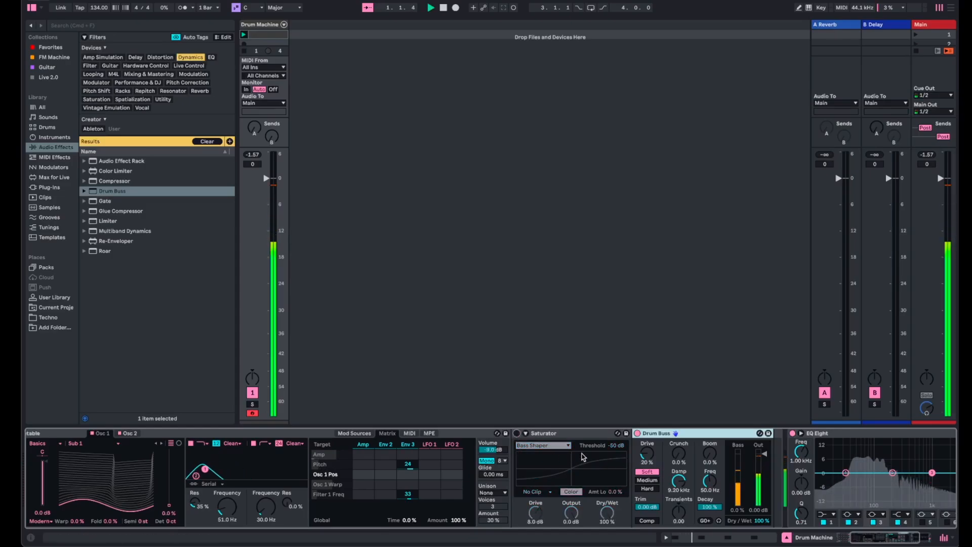
# - Set Drum Buss's output level to -6 dB and reset the Drum Machine track's peak level
pyautogui.click(759, 513)
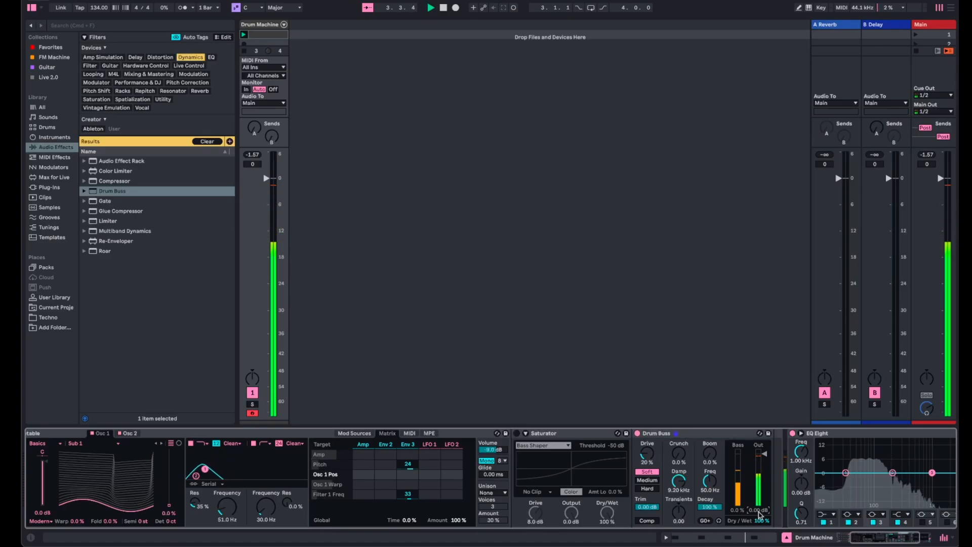
pyautogui.write('-6')
pyautogui.press('Return')
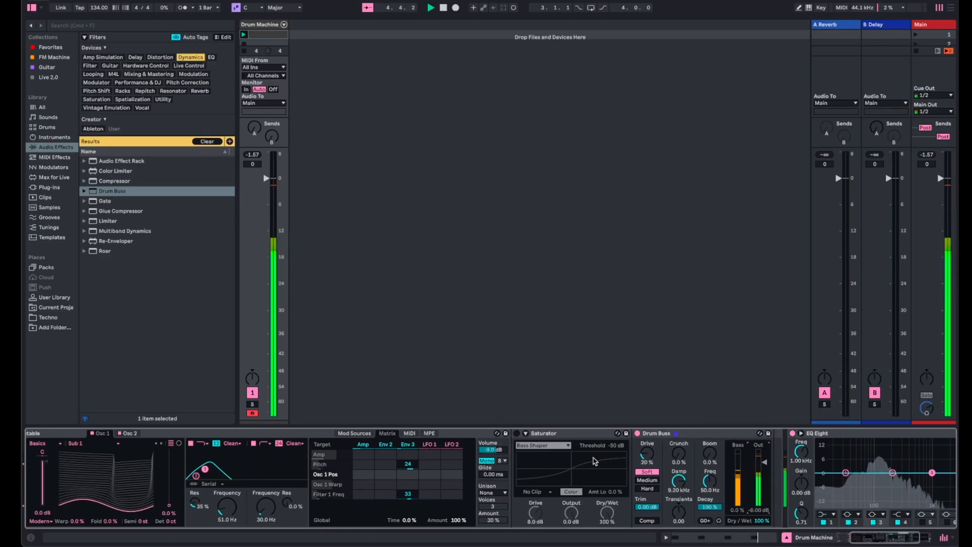
pyautogui.moveTo(262, 157); pyautogui.dragTo(280, 170)
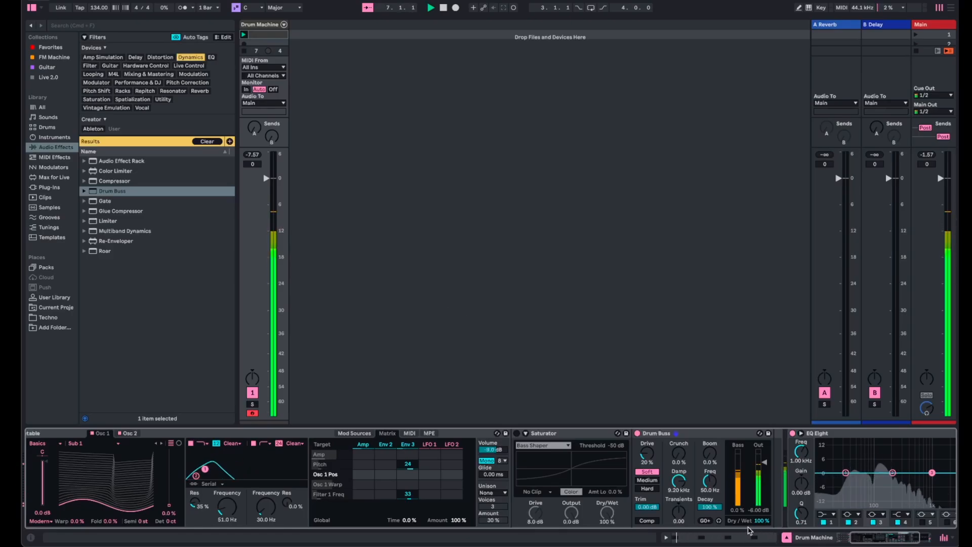
# - Enable Drum Buss's compressor with the Medium drive type, and set Boom to 13% at 41.2 Hz
pyautogui.click(647, 521)
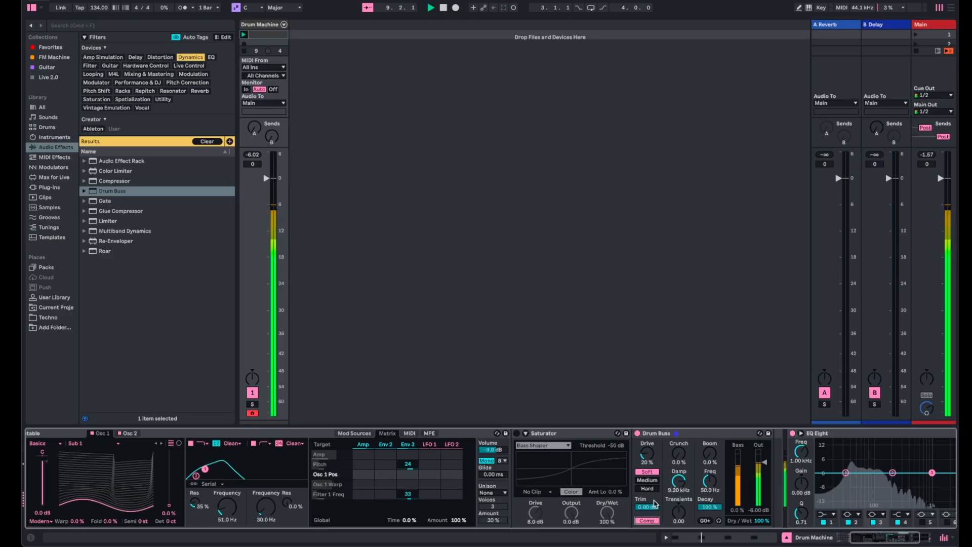
pyautogui.click(653, 480)
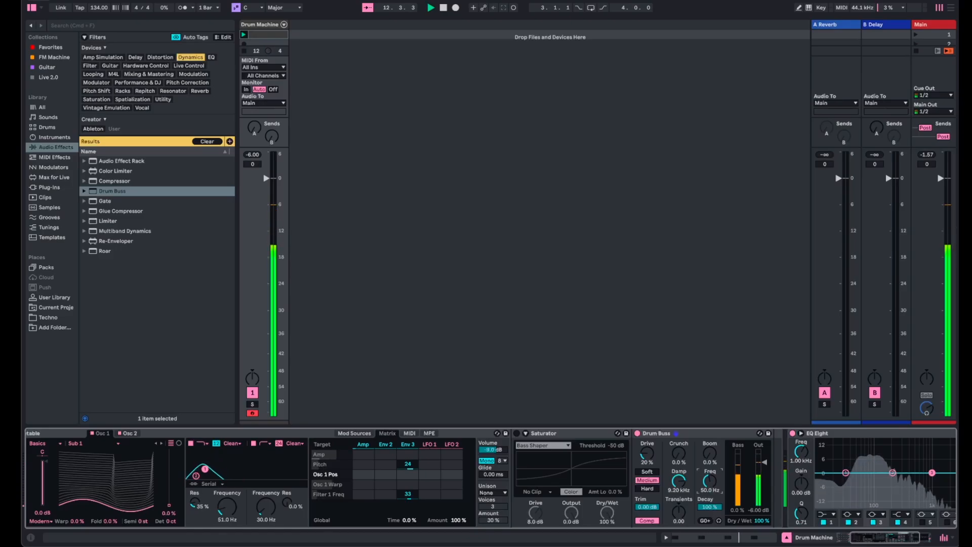
pyautogui.moveTo(710, 481); pyautogui.dragTo(709, 489)
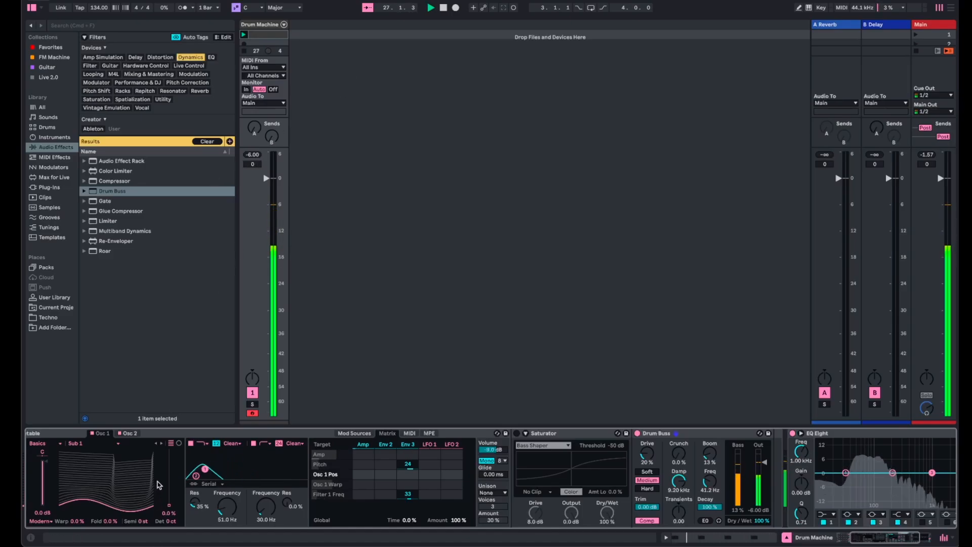
# - Set the first filter's frequency to 43.3 Hz with Osc 1's position at 100%, and to 238 Hz with Osc 2's position at 0.0%
pyautogui.hscroll(-5, 158, 485)
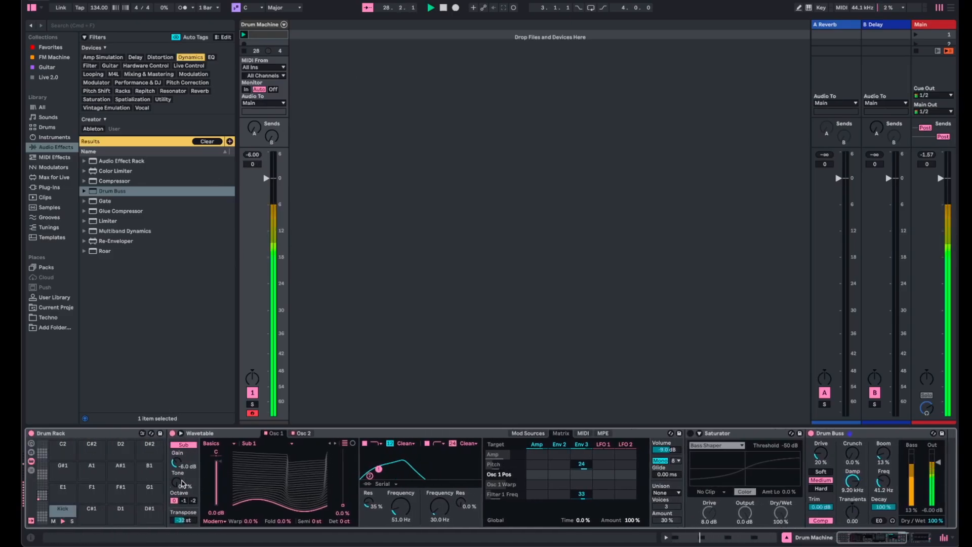
pyautogui.moveTo(343, 506); pyautogui.dragTo(343, 449)
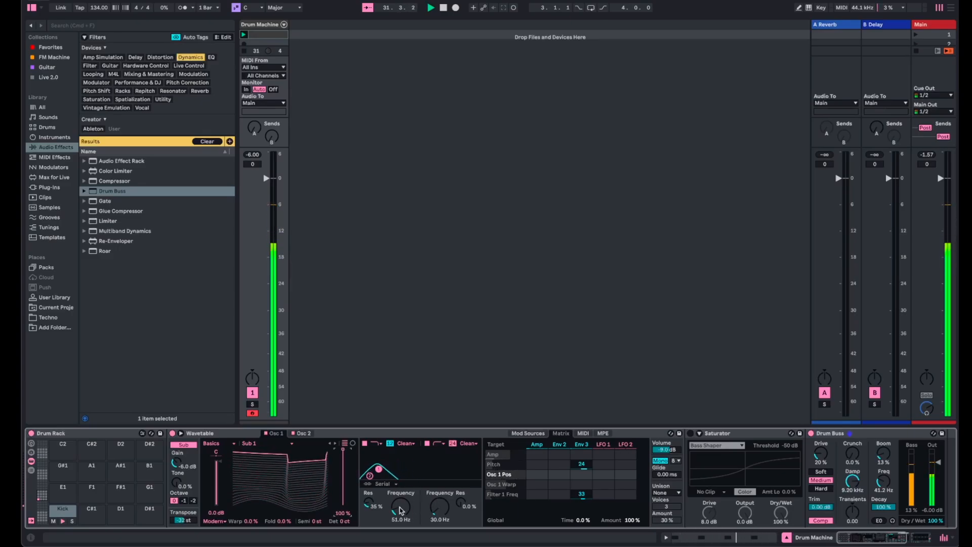
pyautogui.moveTo(400, 511)
pyautogui.mouseDown()
pyautogui.moveTo(400, 476)
pyautogui.moveTo(400, 511)
pyautogui.mouseUp()
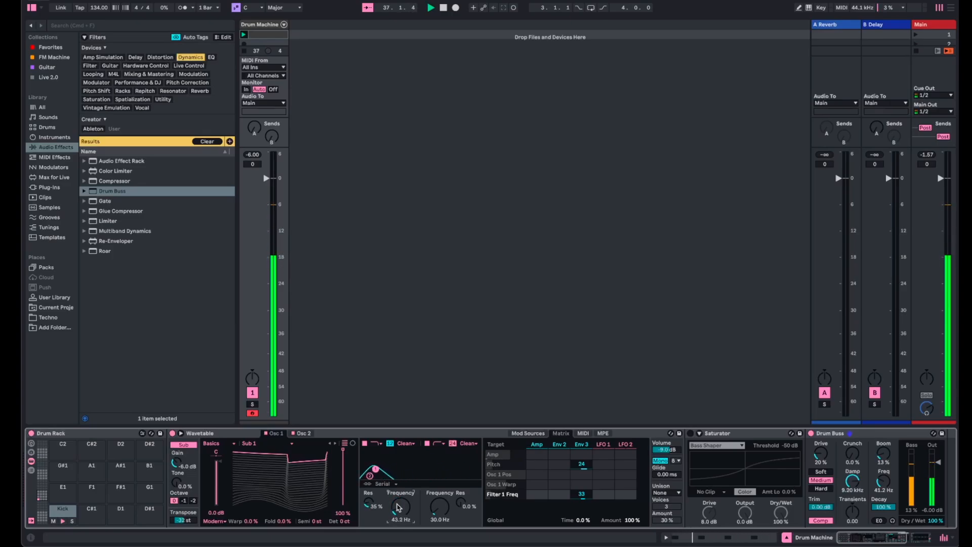
pyautogui.click(302, 434)
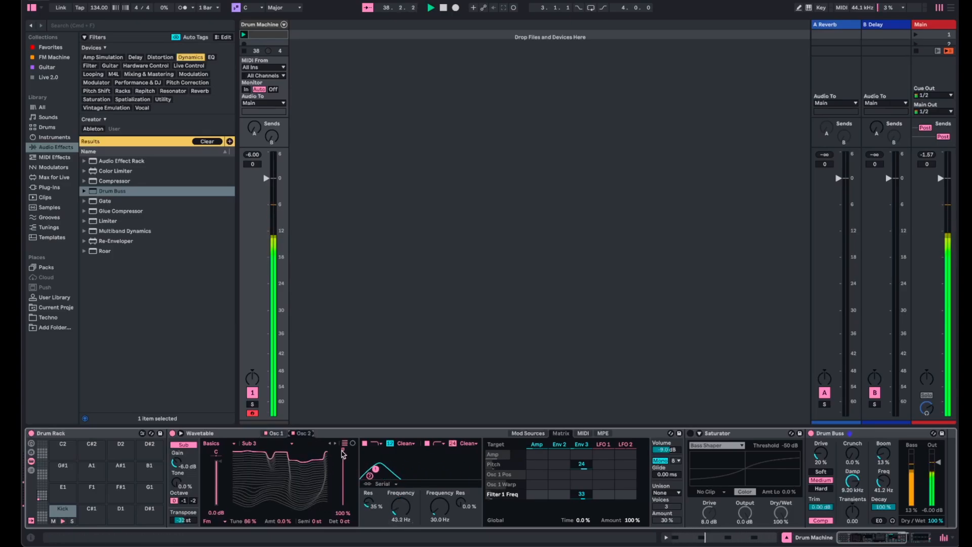
pyautogui.moveTo(343, 449); pyautogui.dragTo(400, 516)
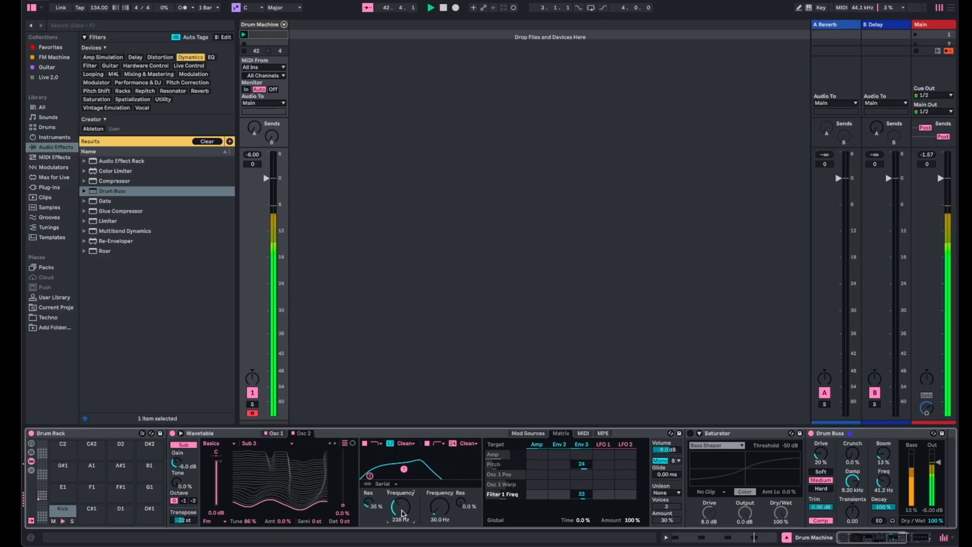
# - Turn Saturator on, lower its drive to 5.7 dB, and bypass it again
pyautogui.click(690, 433)
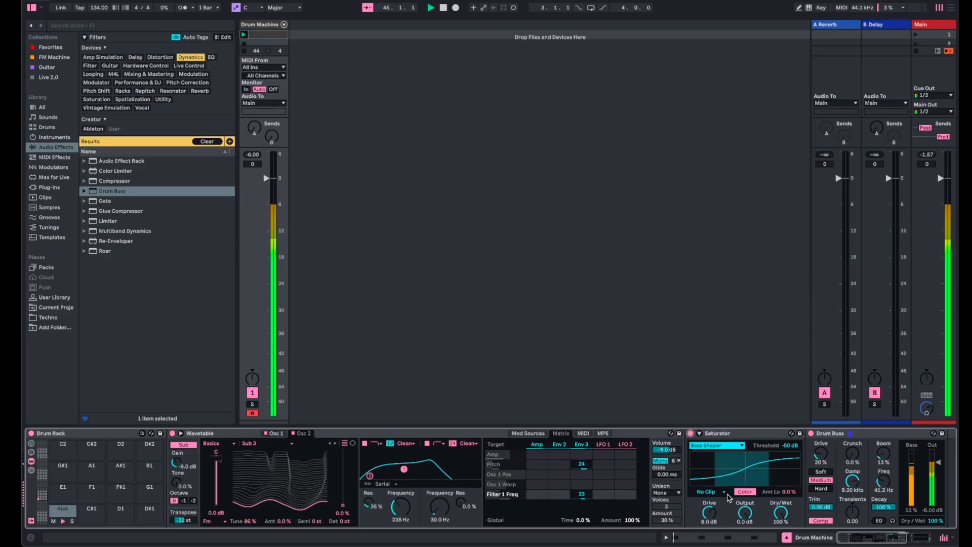
pyautogui.moveTo(745, 512); pyautogui.dragTo(709, 516)
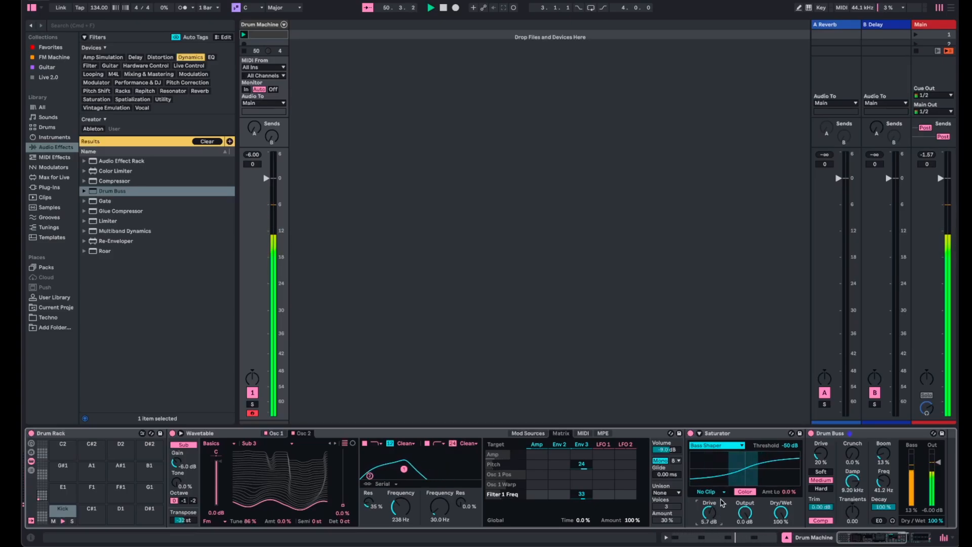
pyautogui.click(690, 433)
# - Raise Wavetable's volume to -5.2 dB, with the first filter's frequency at 83.6 Hz and Osc 2's position at 100%
pyautogui.click(667, 450)
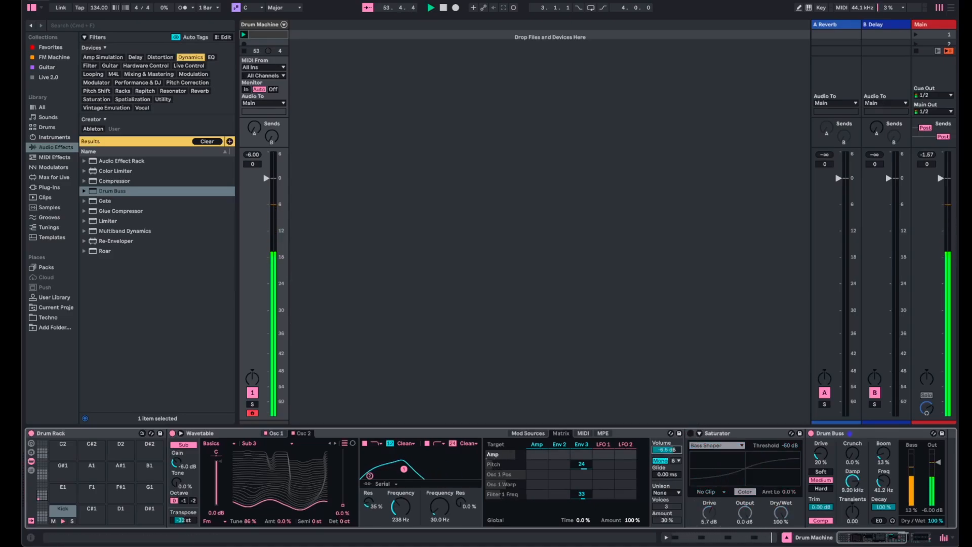
pyautogui.moveTo(667, 450); pyautogui.dragTo(666, 446)
pyautogui.moveTo(400, 506); pyautogui.dragTo(401, 525)
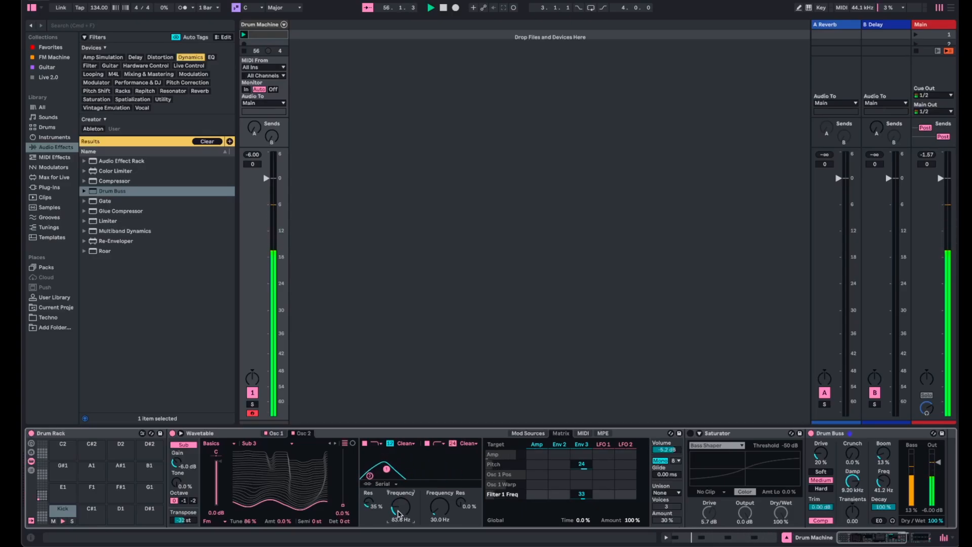
pyautogui.moveTo(342, 509); pyautogui.dragTo(342, 449)
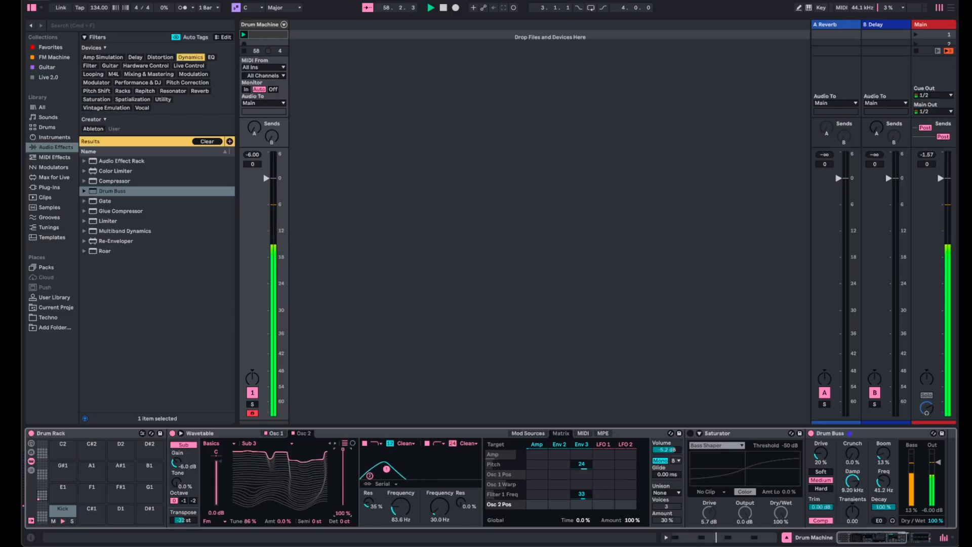
# - Raise Osc 1's fold and wavetable position to 100% and the first filter's frequency to 7.20 kHz
pyautogui.click(275, 433)
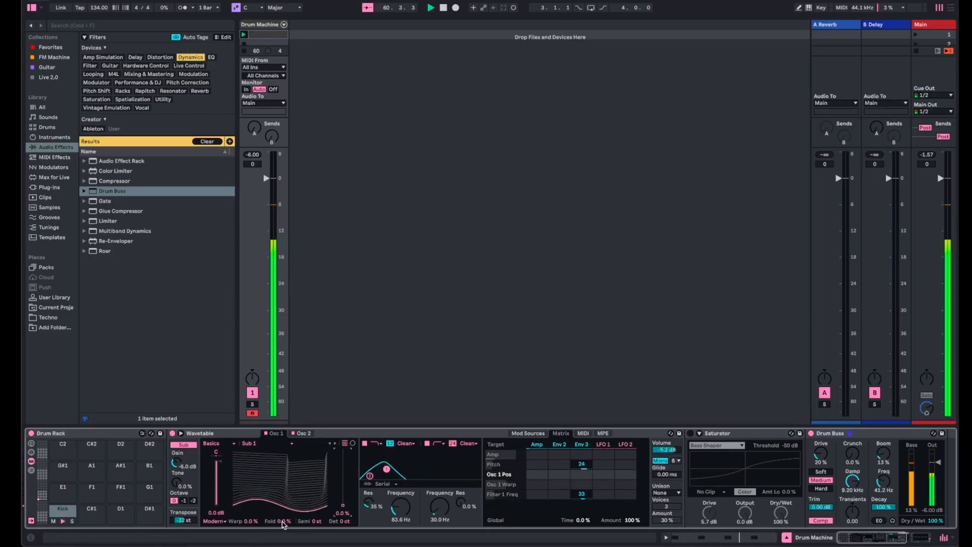
pyautogui.moveTo(283, 524); pyautogui.dragTo(283, 472)
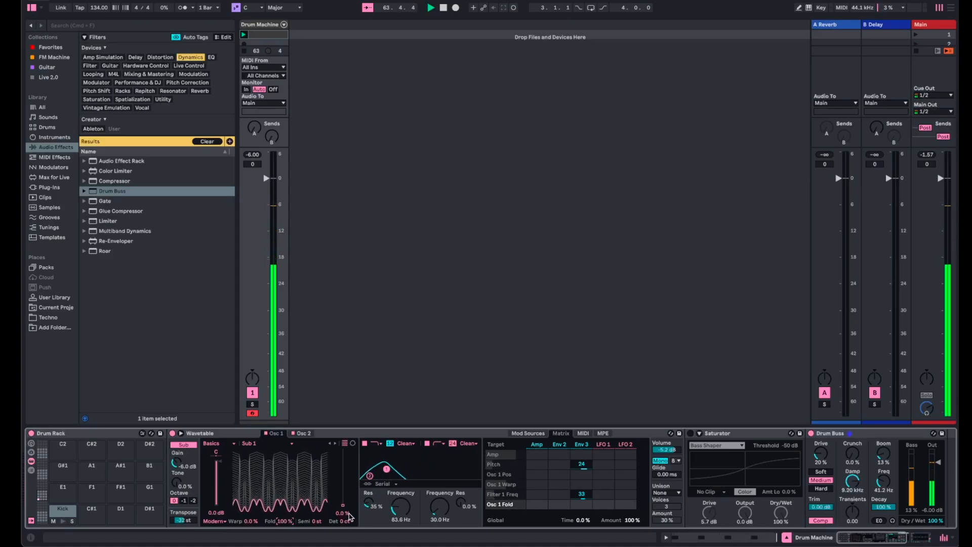
pyautogui.moveTo(342, 504)
pyautogui.mouseDown()
pyautogui.moveTo(343, 465)
pyautogui.moveTo(343, 505)
pyautogui.mouseUp()
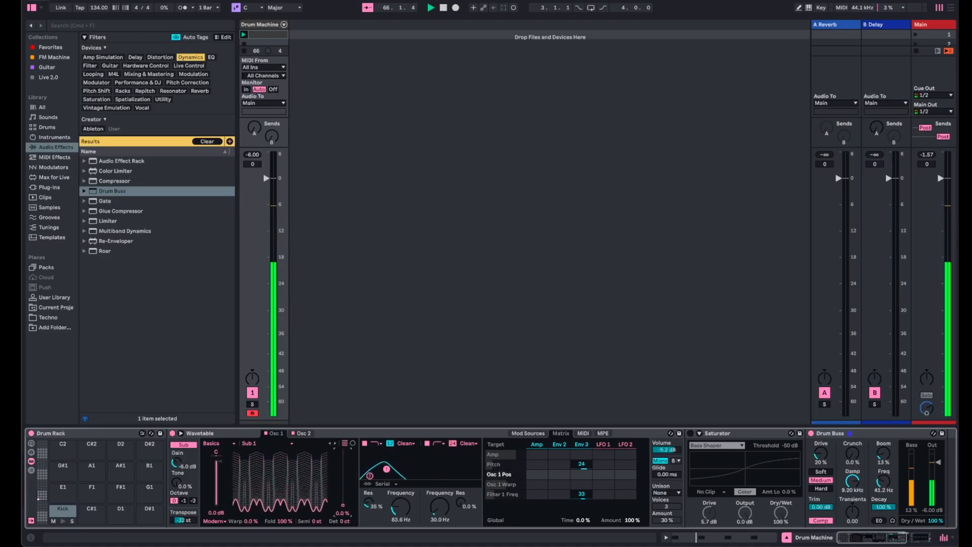
pyautogui.moveTo(402, 508)
pyautogui.mouseDown()
pyautogui.moveTo(403, 483)
pyautogui.moveTo(402, 511)
pyautogui.mouseUp()
pyautogui.moveTo(343, 504); pyautogui.dragTo(343, 452)
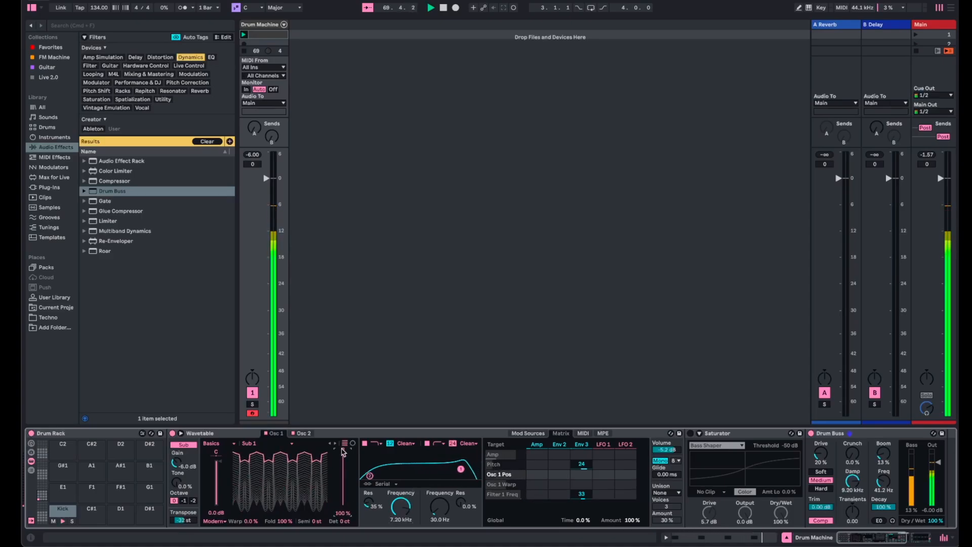
# - Set Osc 2's wavetable position and FM amount to 0.0%, and lower the first filter's frequency to 20.0 Hz
pyautogui.click(303, 433)
pyautogui.moveTo(343, 504)
pyautogui.mouseDown()
pyautogui.moveTo(343, 496)
pyautogui.moveTo(343, 504)
pyautogui.mouseUp()
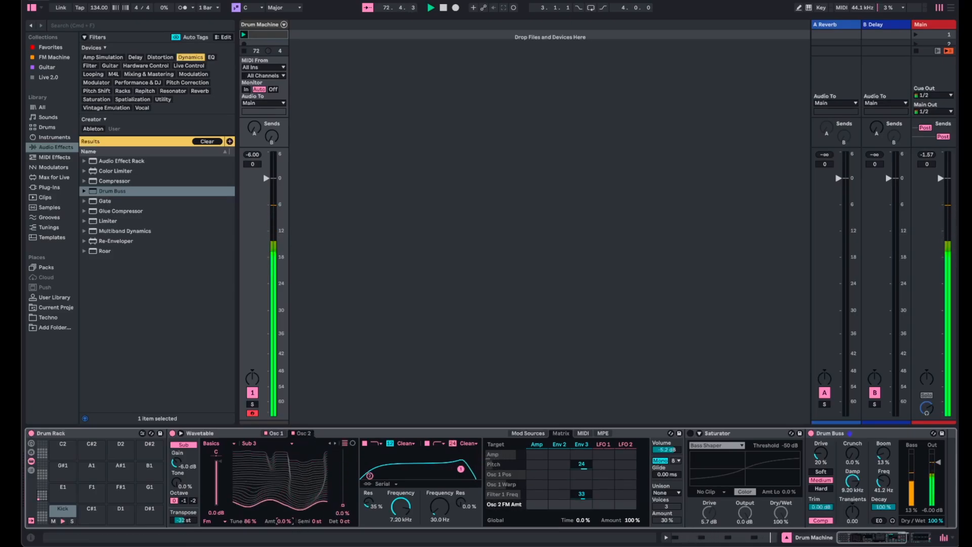
pyautogui.moveTo(284, 521)
pyautogui.mouseDown()
pyautogui.moveTo(284, 475)
pyautogui.moveTo(285, 522)
pyautogui.mouseUp()
pyautogui.moveTo(398, 508); pyautogui.dragTo(397, 546)
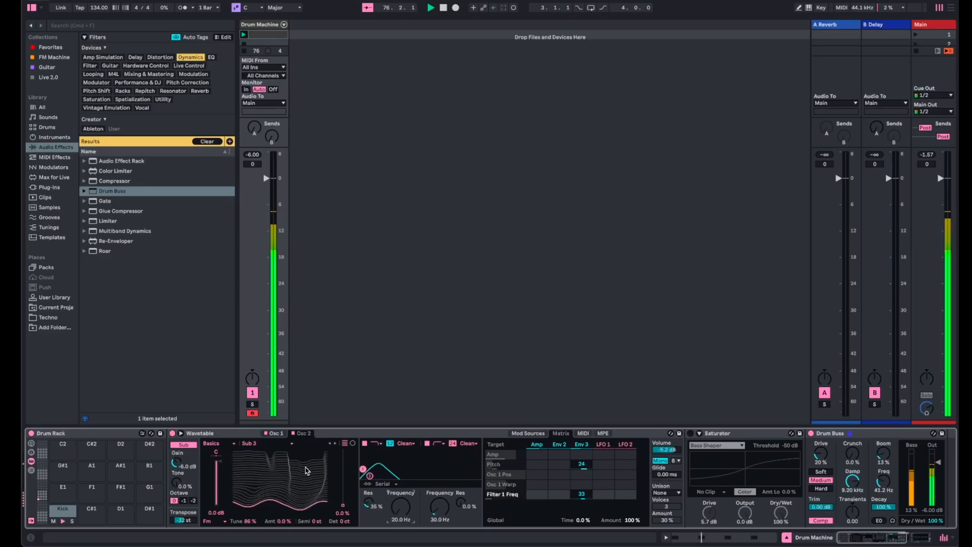
# - Return Osc 1's wavetable position and fold to 0.0%, and set the first filter's frequency to 70.9 Hz
pyautogui.click(274, 433)
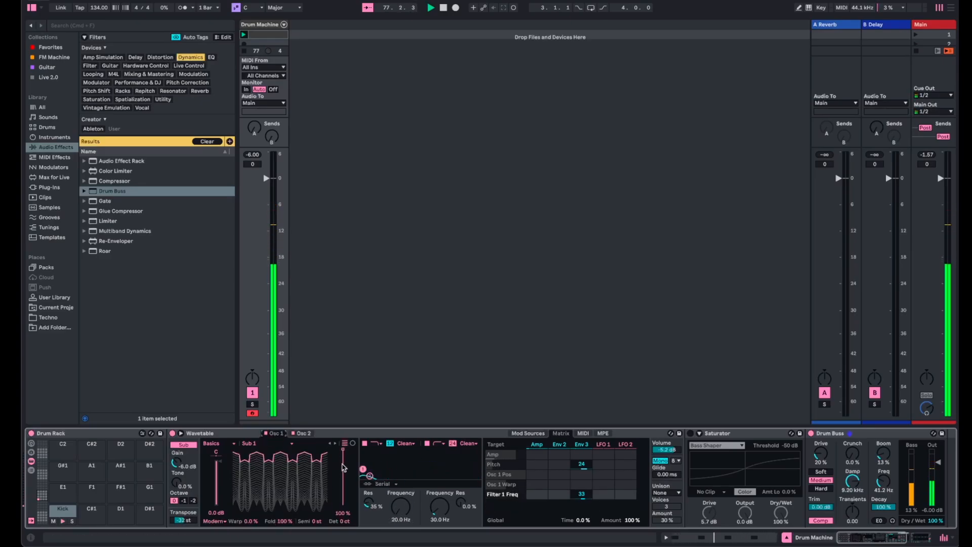
pyautogui.moveTo(342, 461); pyautogui.dragTo(342, 507)
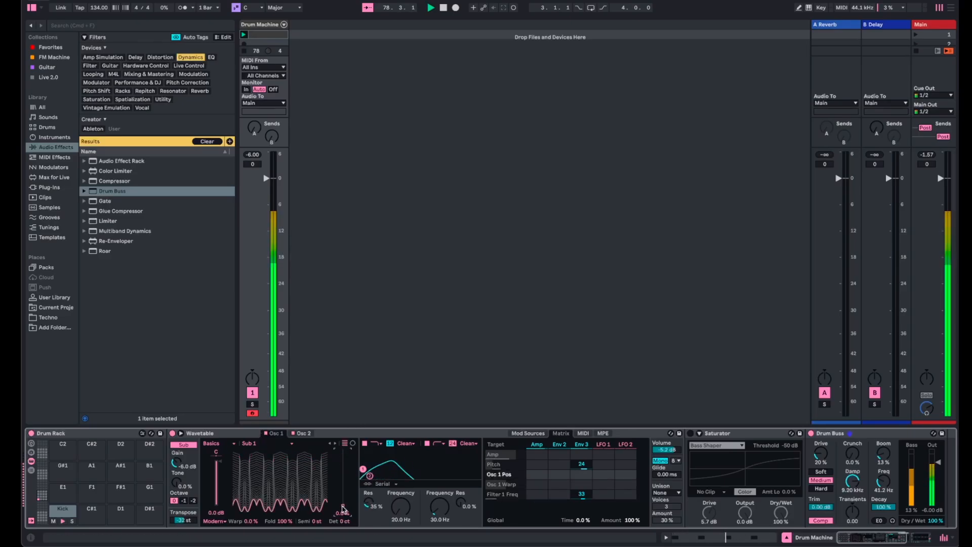
pyautogui.moveTo(284, 521); pyautogui.dragTo(284, 546)
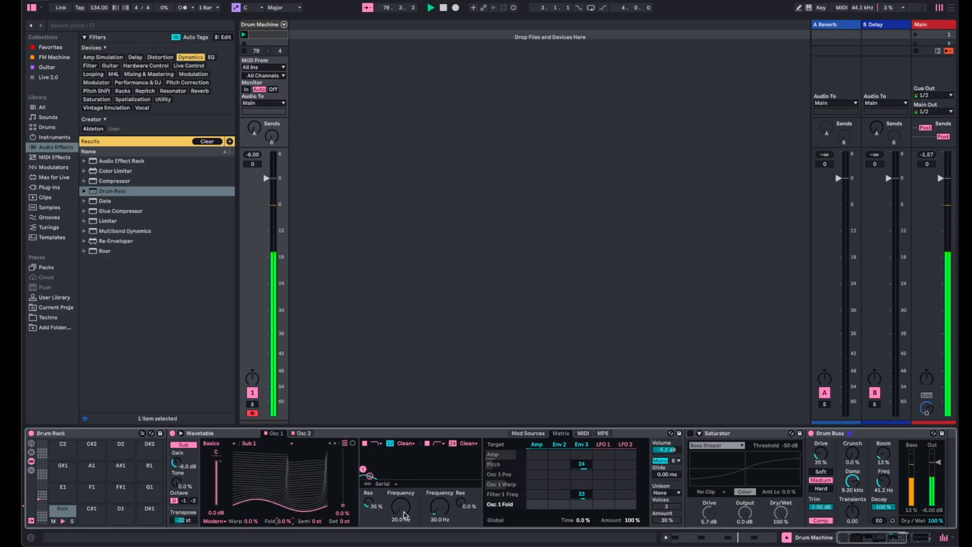
pyautogui.moveTo(405, 516); pyautogui.dragTo(404, 499)
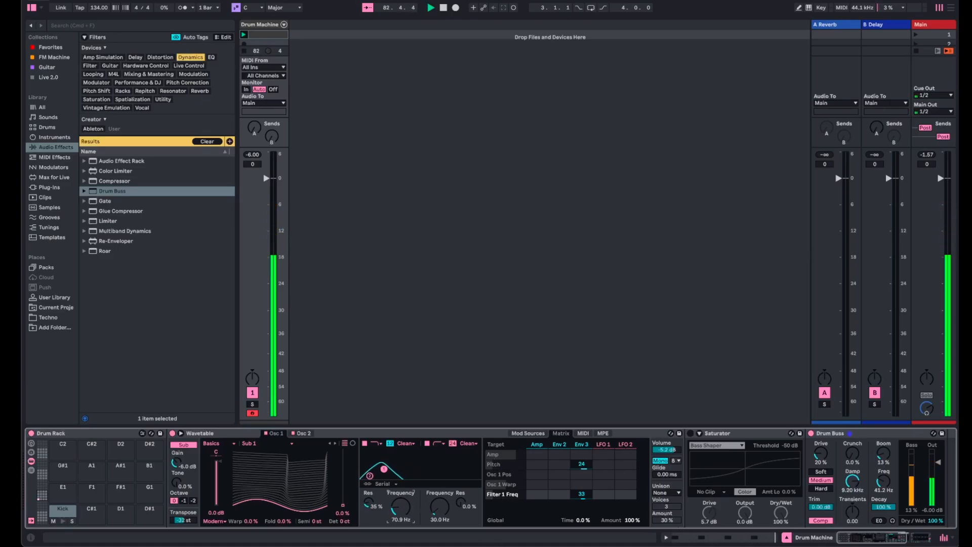
# - Delete the bypassed Saturator from the kick's device chain
pyautogui.click(737, 434)
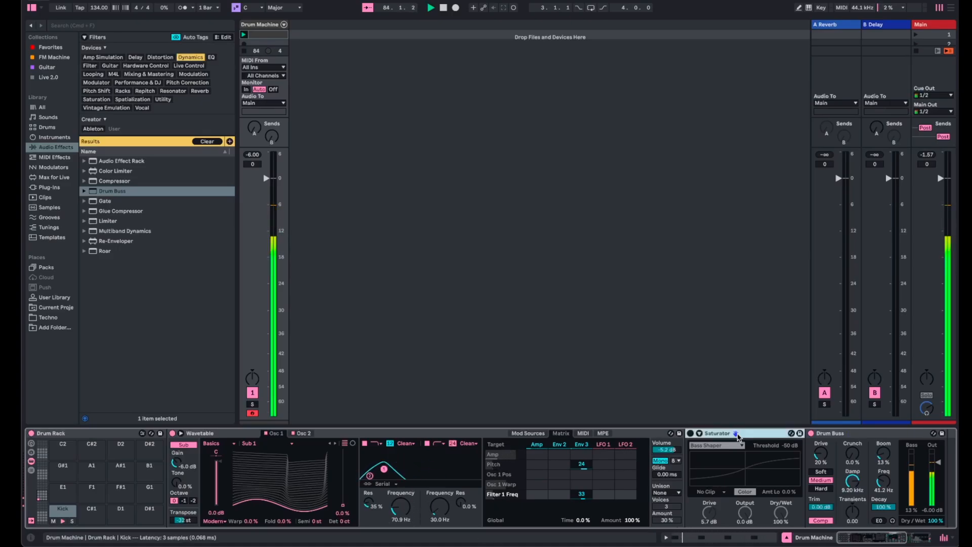
pyautogui.press('Delete')
pyautogui.hscroll(5, 744, 470)
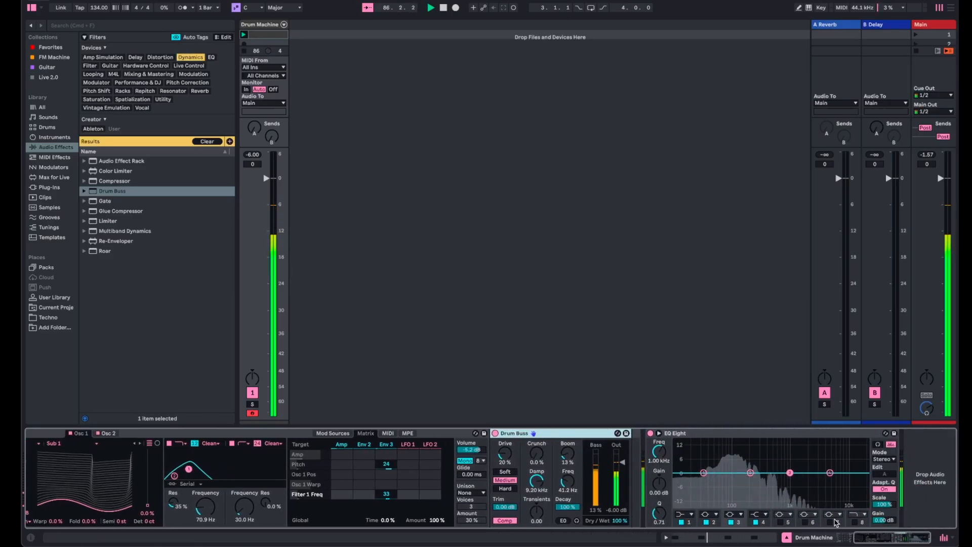
# - Lower the first filter's frequency to 20.0 Hz with Osc 2 shown, and return to Osc 1 with its position at 0.0%
pyautogui.click(106, 433)
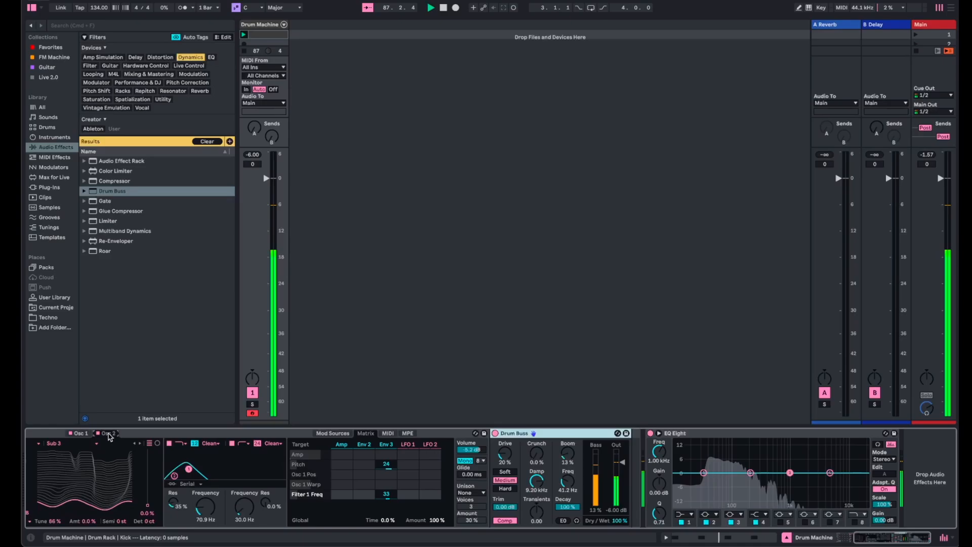
pyautogui.moveTo(205, 507); pyautogui.dragTo(205, 517)
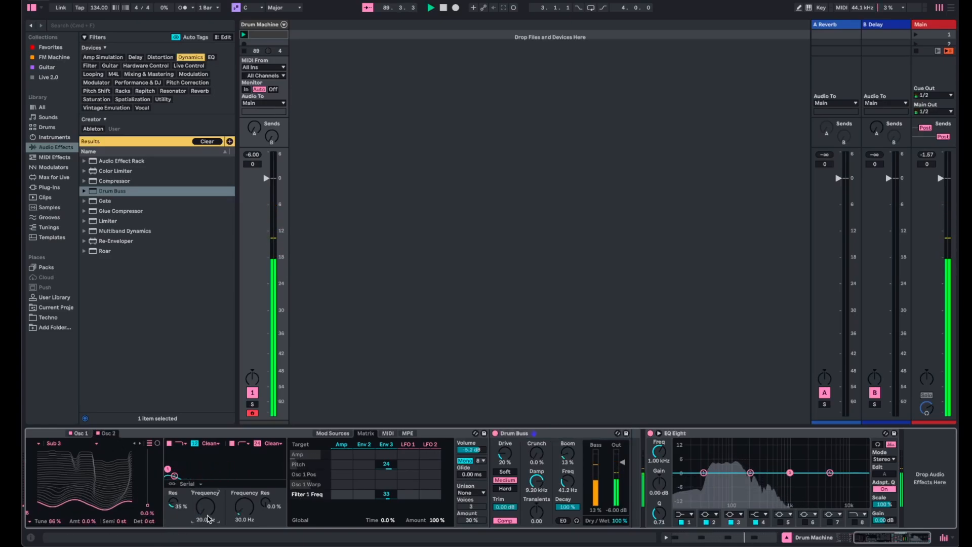
pyautogui.click(80, 433)
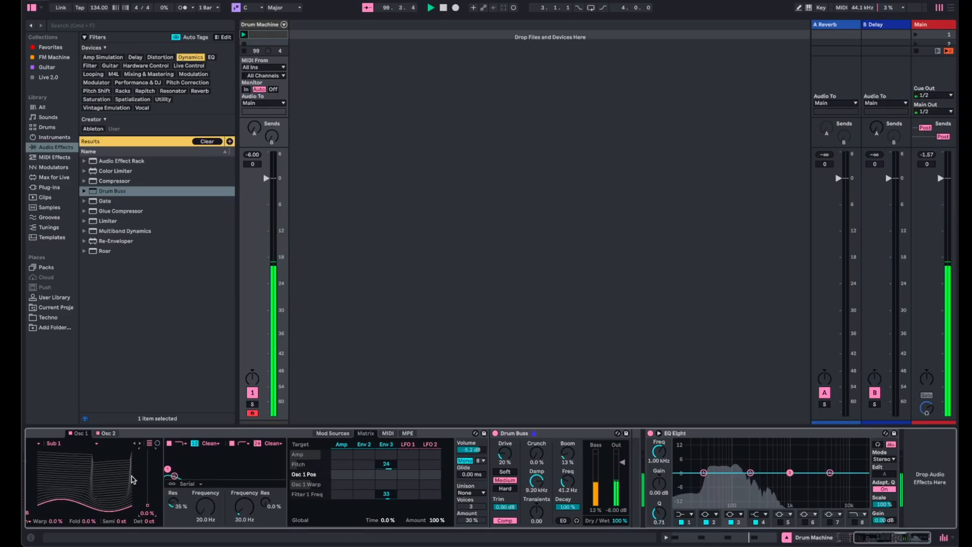
# - Insert a Reverb between Wavetable and Drum Buss, set its Dry/Wet to 42%, and audition the kick
pyautogui.click(200, 91)
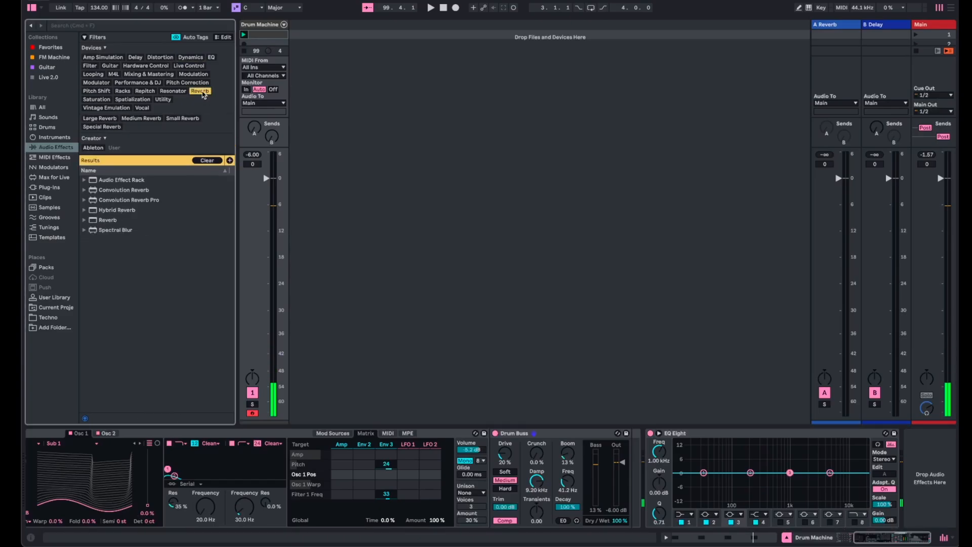
pyautogui.click(92, 221)
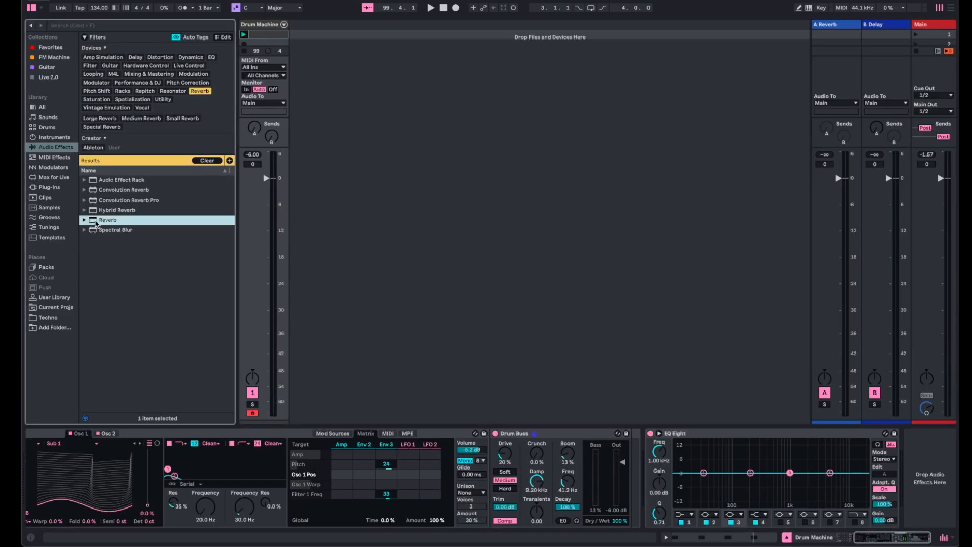
pyautogui.moveTo(117, 247); pyautogui.dragTo(488, 506)
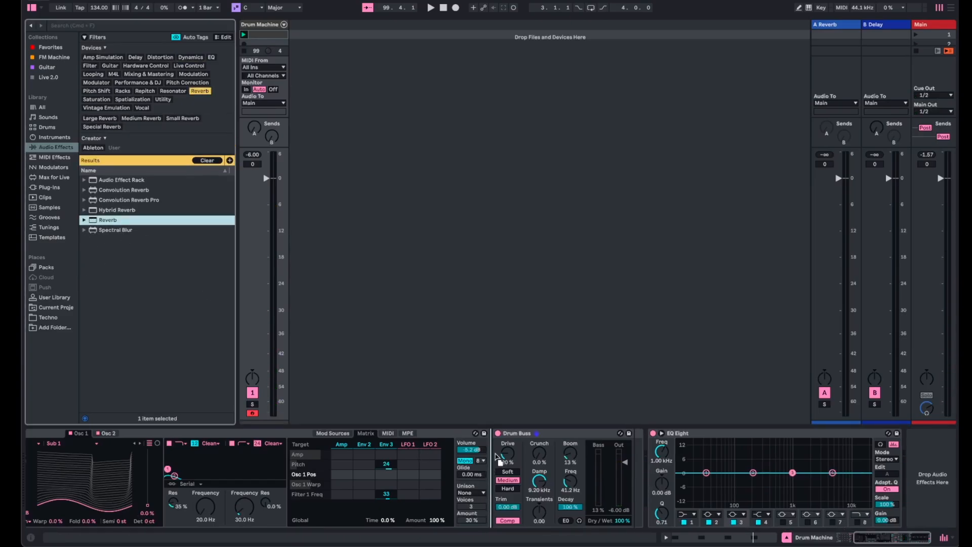
pyautogui.moveTo(494, 452); pyautogui.dragTo(496, 455)
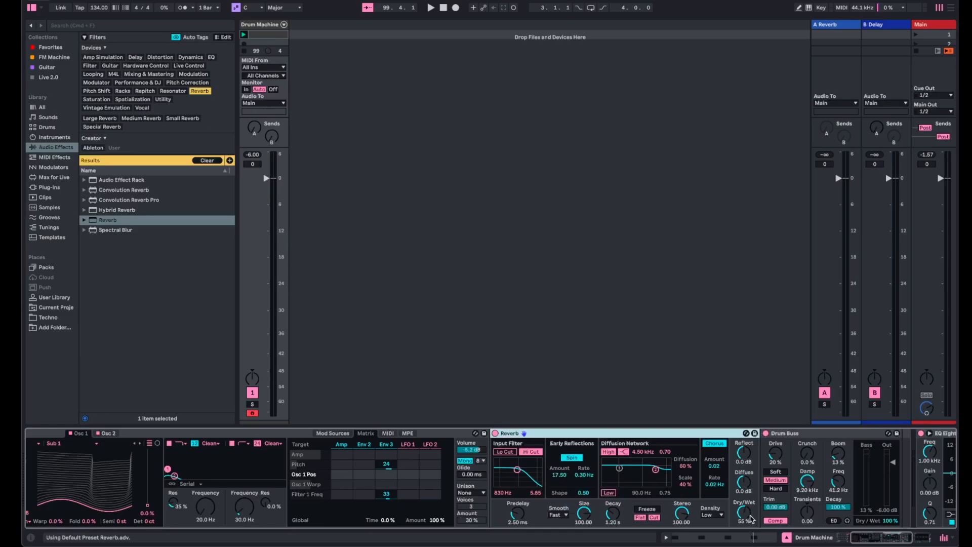
pyautogui.moveTo(751, 519); pyautogui.dragTo(751, 521)
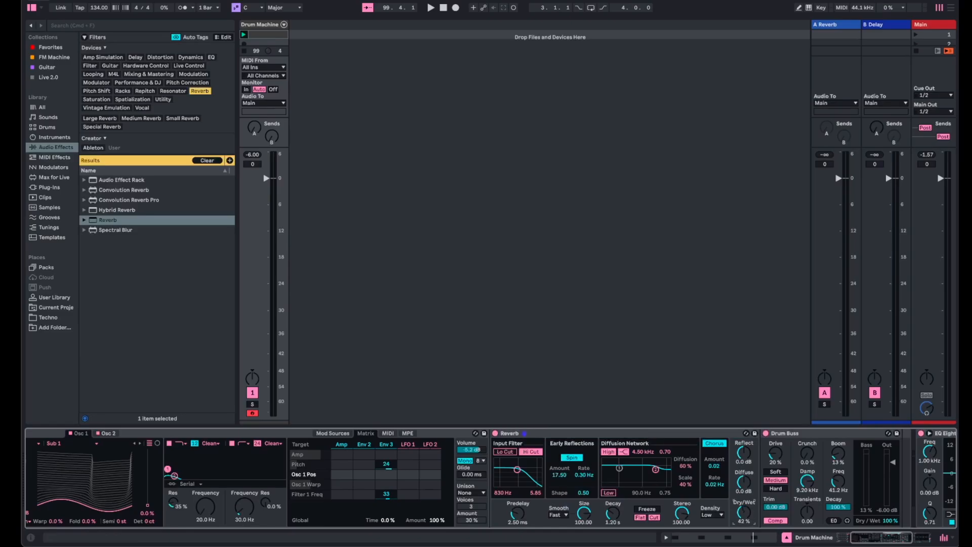
pyautogui.click(572, 459)
pyautogui.click(723, 446)
pyautogui.press('space')
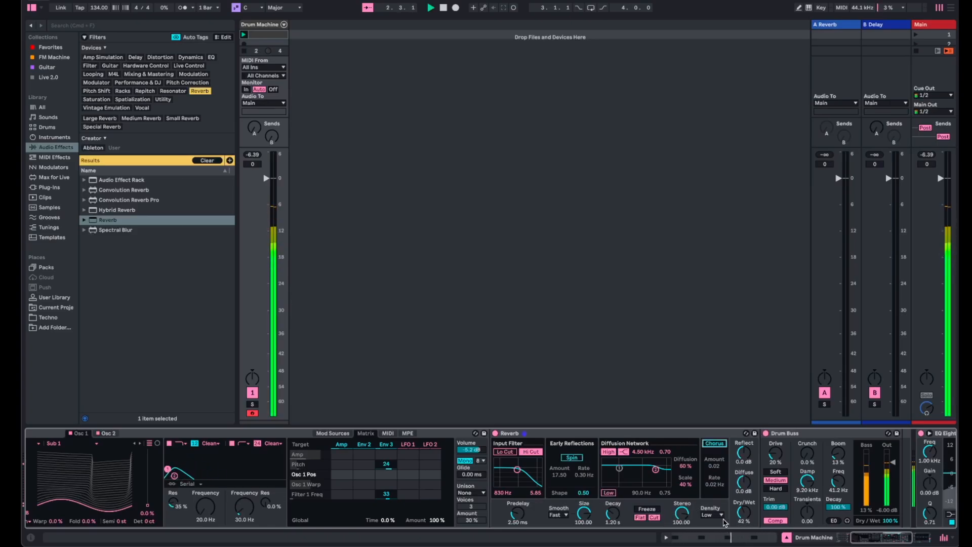
pyautogui.press('space')
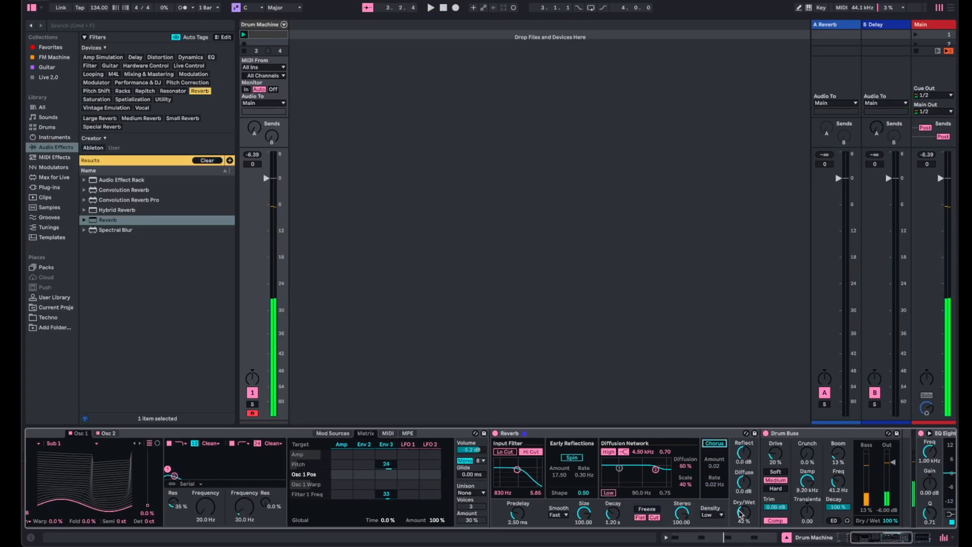
# - Insert a Utility between the Reverb and Drum Buss, enable its Mono option, and start playback
pyautogui.click(169, 100)
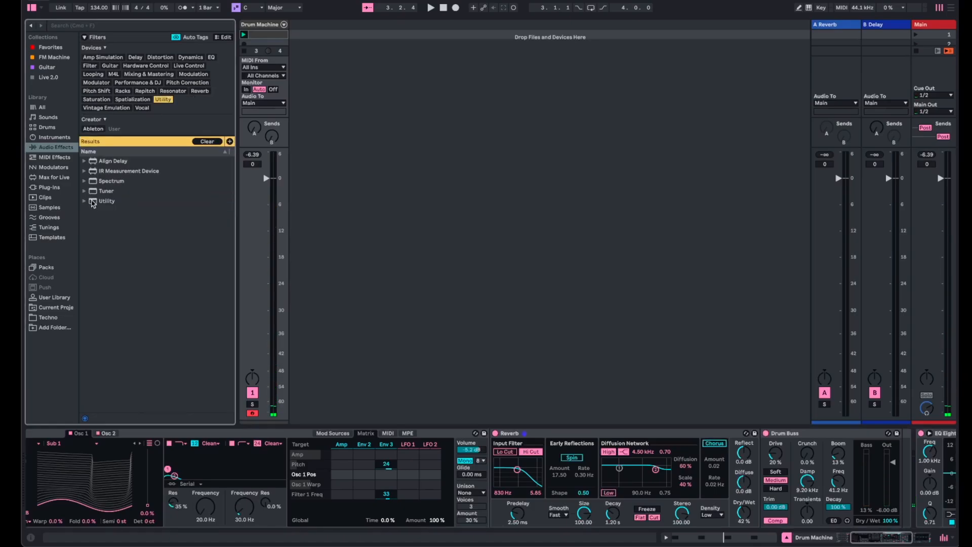
pyautogui.moveTo(102, 201); pyautogui.dragTo(759, 448)
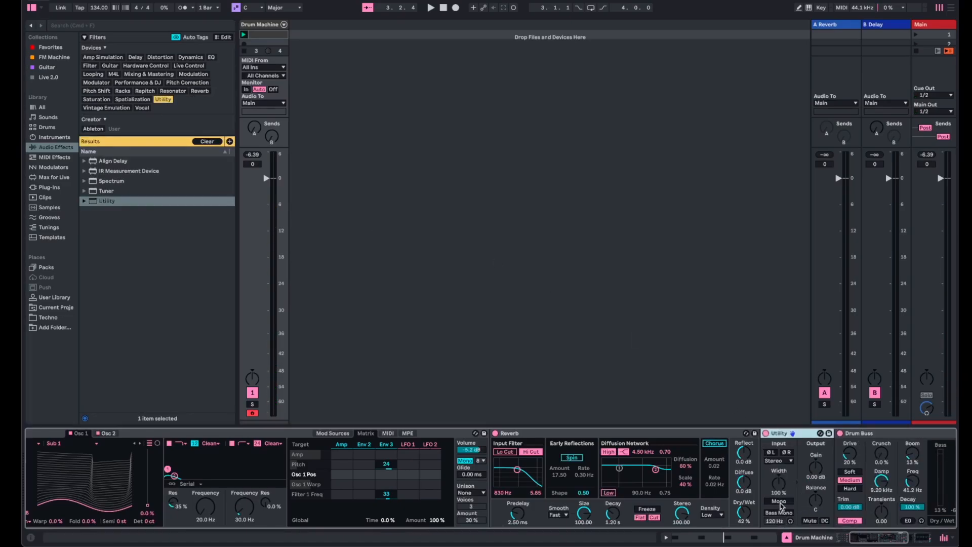
pyautogui.click(779, 501)
pyautogui.press('space')
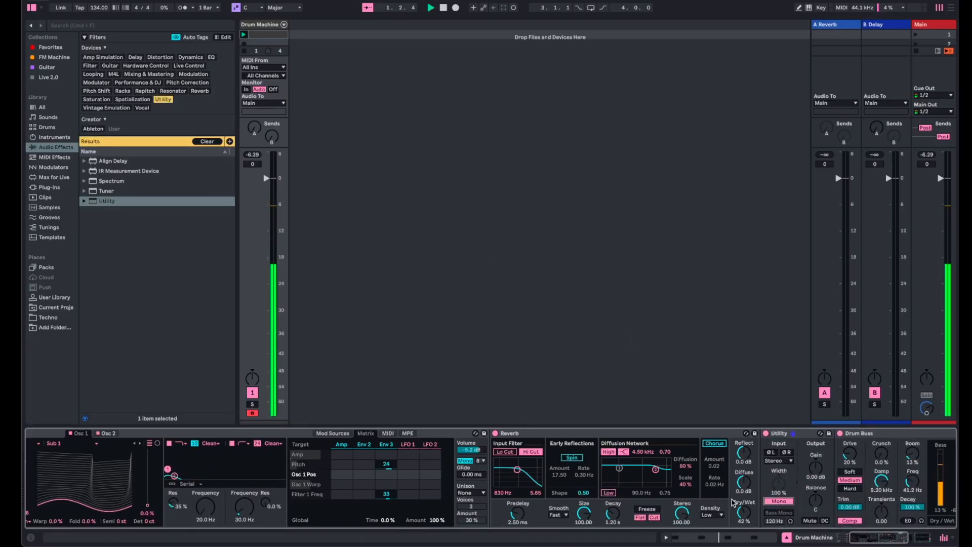
# - Set the Reverb to 6.3% Dry/Wet and 891 ms decay with the first filter at 573 Hz, and compare it against bypass
pyautogui.moveTo(749, 515); pyautogui.dragTo(750, 528)
pyautogui.moveTo(743, 512); pyautogui.dragTo(744, 517)
pyautogui.moveTo(219, 513); pyautogui.dragTo(212, 503)
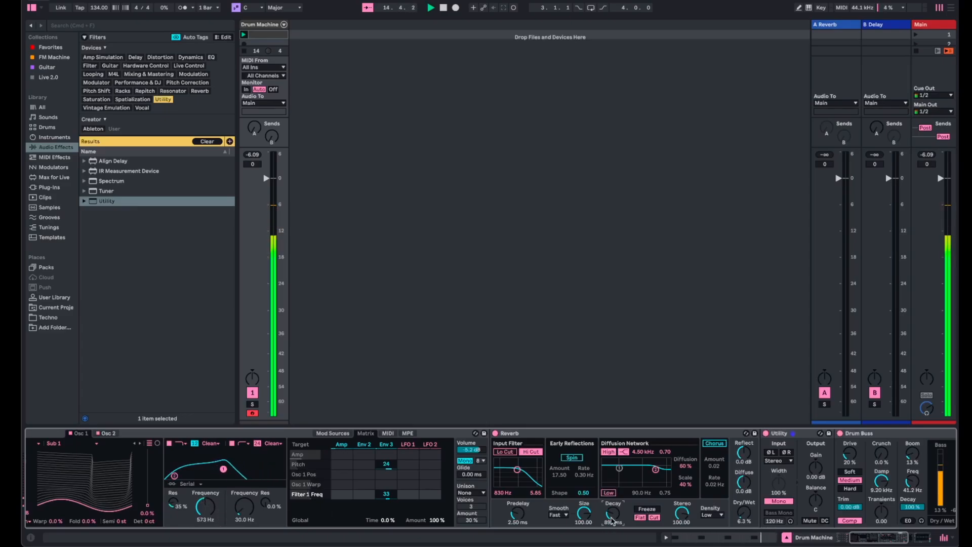
pyautogui.click(496, 434)
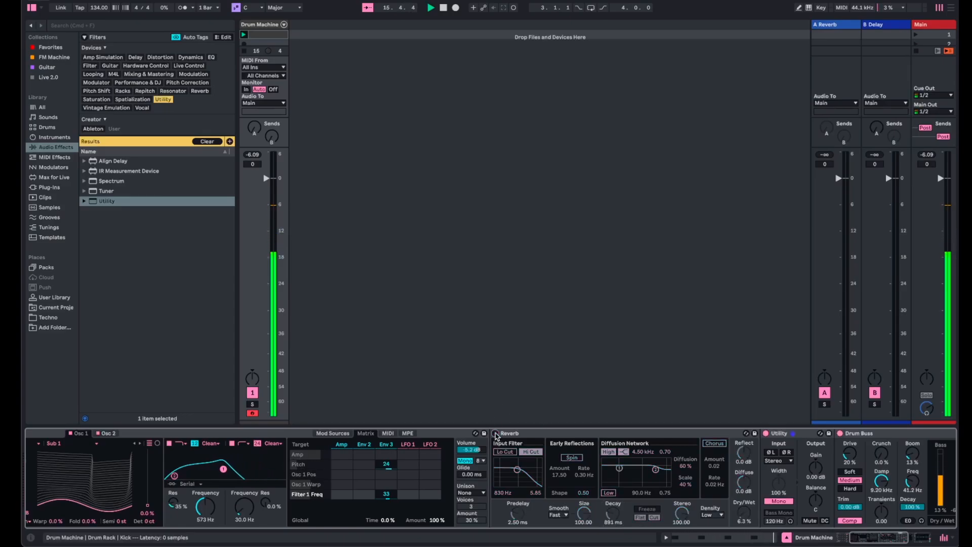
pyautogui.click(496, 434)
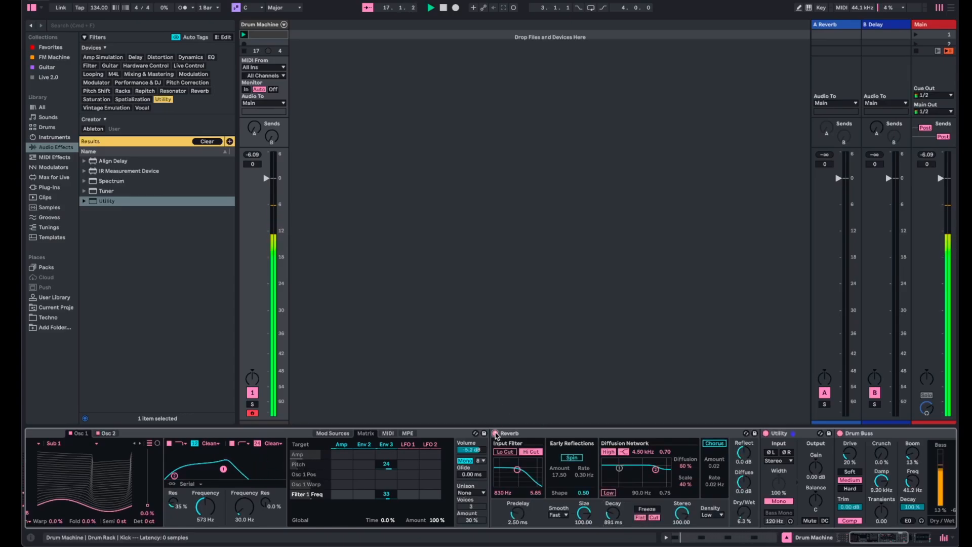
# - Set Osc 1's wavetable position to 100%, the first filter's frequency to 640 Hz, and the Reverb's decay to 778 ms
pyautogui.moveTo(205, 513)
pyautogui.mouseDown()
pyautogui.moveTo(205, 488)
pyautogui.moveTo(205, 526)
pyautogui.mouseUp()
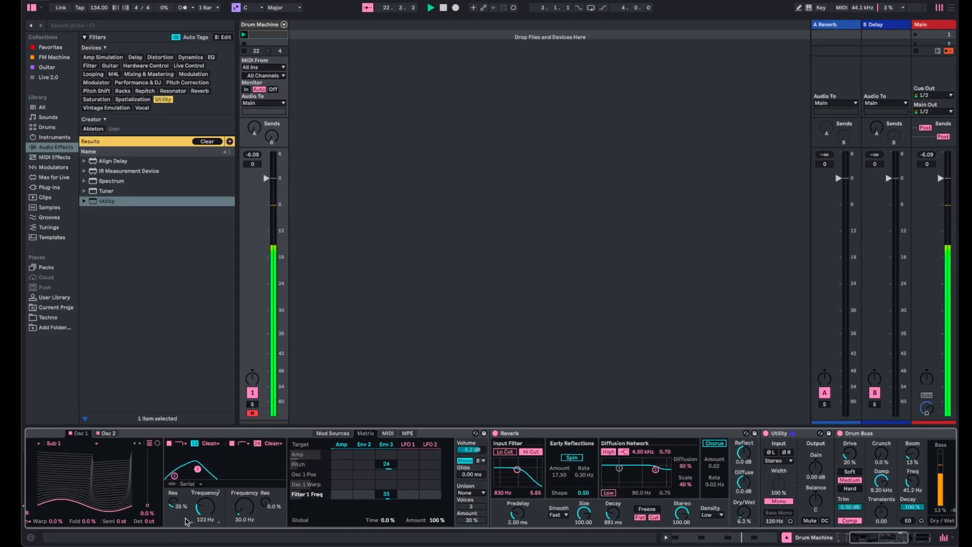
pyautogui.moveTo(150, 513); pyautogui.dragTo(148, 452)
pyautogui.moveTo(210, 522); pyautogui.dragTo(205, 483)
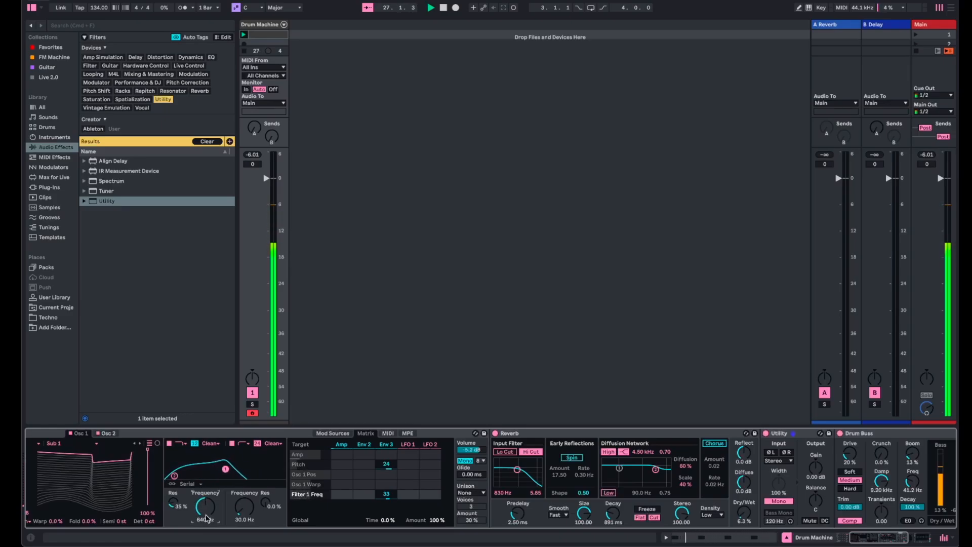
pyautogui.hscroll(-5, 206, 518)
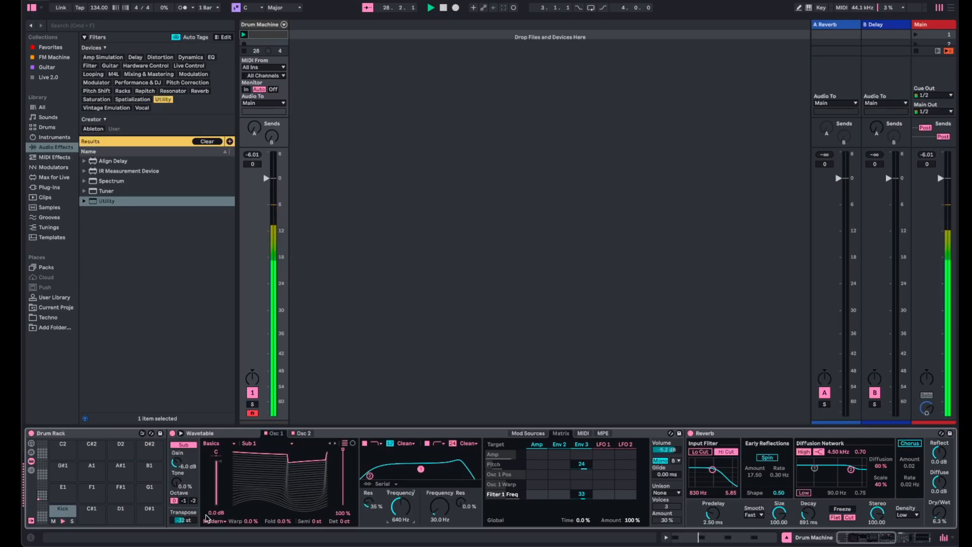
pyautogui.hscroll(7, 207, 518)
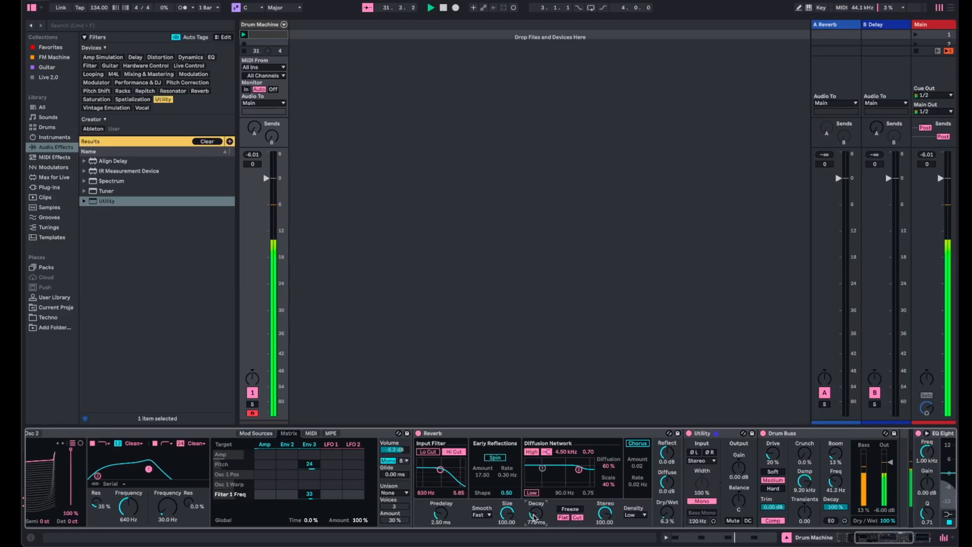
# - Set the amp envelope's decay to 274 ms and the first filter's frequency to 1.24 kHz, with Osc 1's wavetable position at 0.0%
pyautogui.click(256, 433)
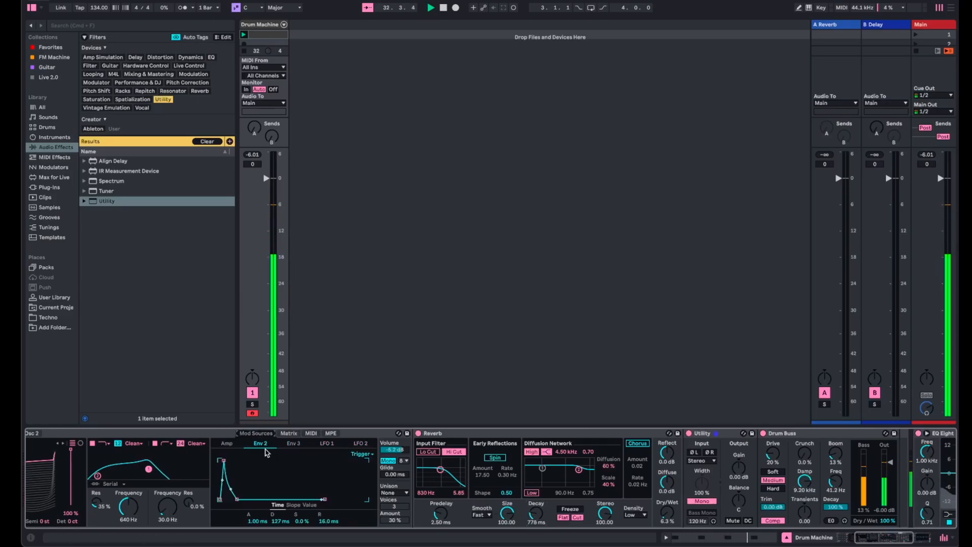
pyautogui.click(229, 446)
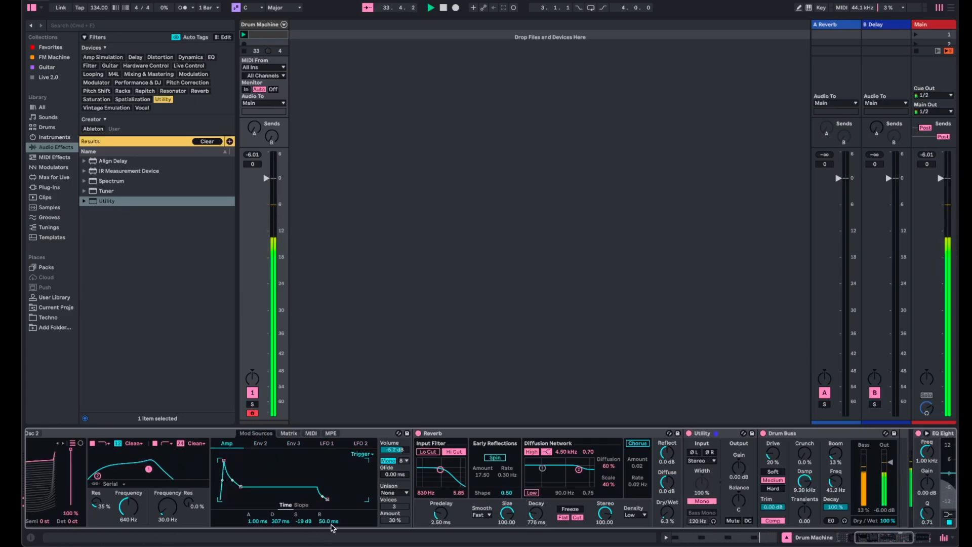
pyautogui.moveTo(134, 510); pyautogui.dragTo(128, 502)
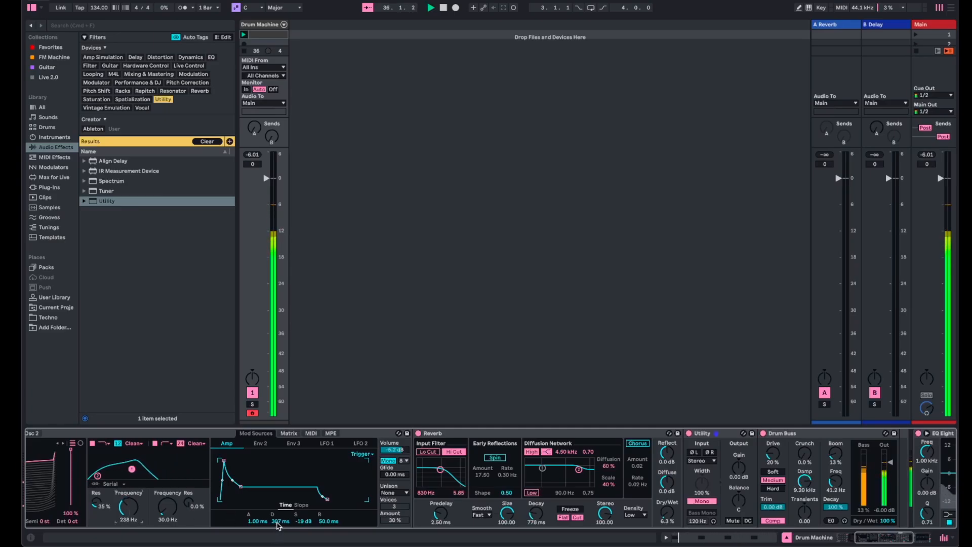
pyautogui.moveTo(272, 521); pyautogui.dragTo(272, 517)
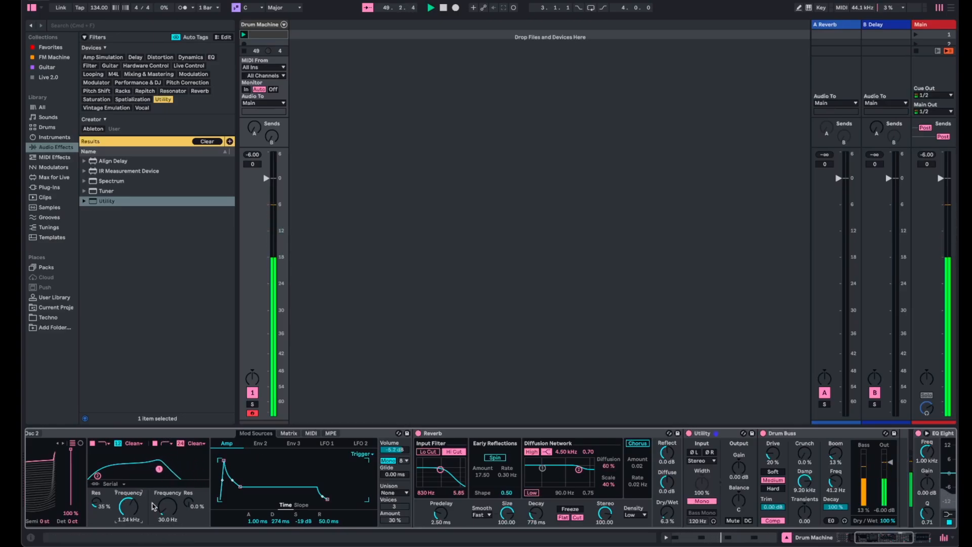
pyautogui.moveTo(71, 450); pyautogui.dragTo(71, 505)
pyautogui.hscroll(-5, 91, 498)
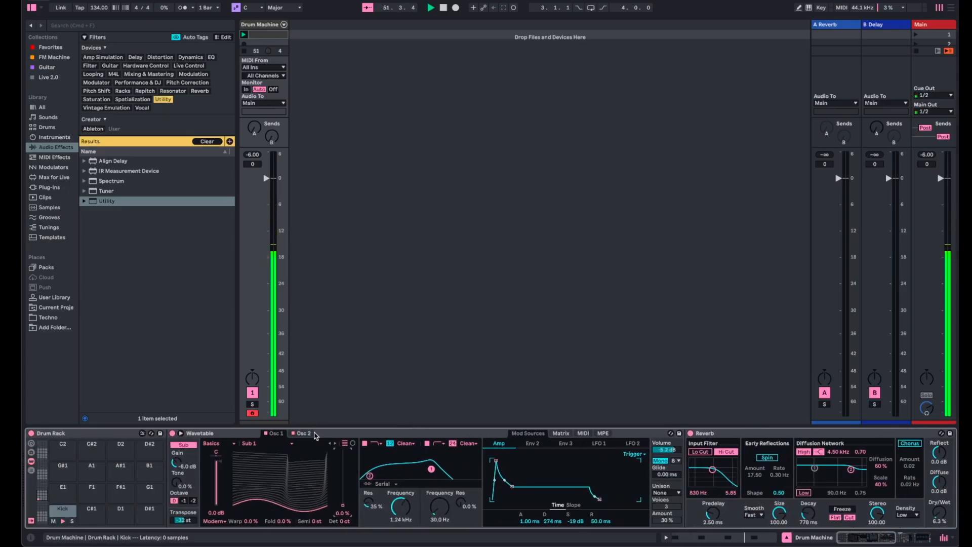
# - Audition Osc 2 with wavetable position and FM amount at 100%, and reset its position, FM amount and tune to 0.0%
pyautogui.click(305, 433)
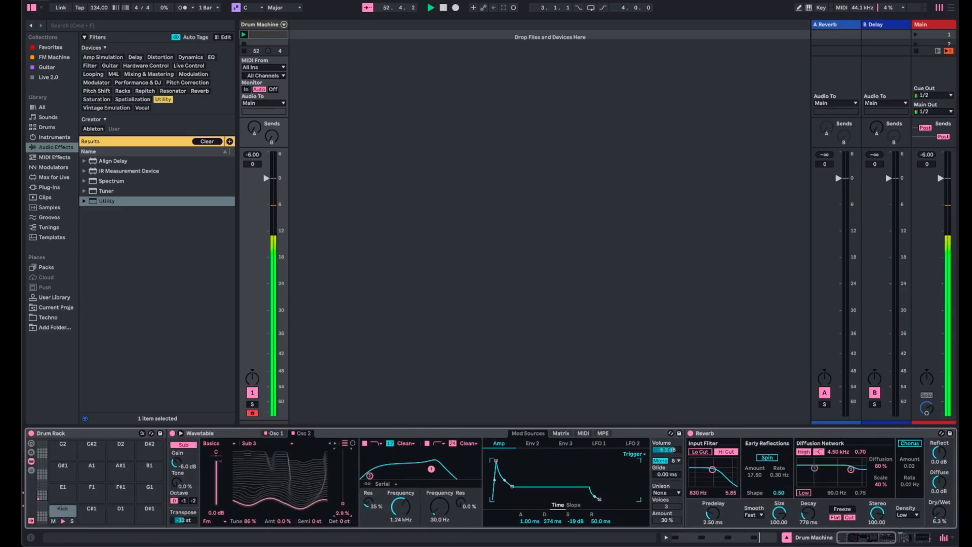
pyautogui.moveTo(343, 503); pyautogui.dragTo(343, 448)
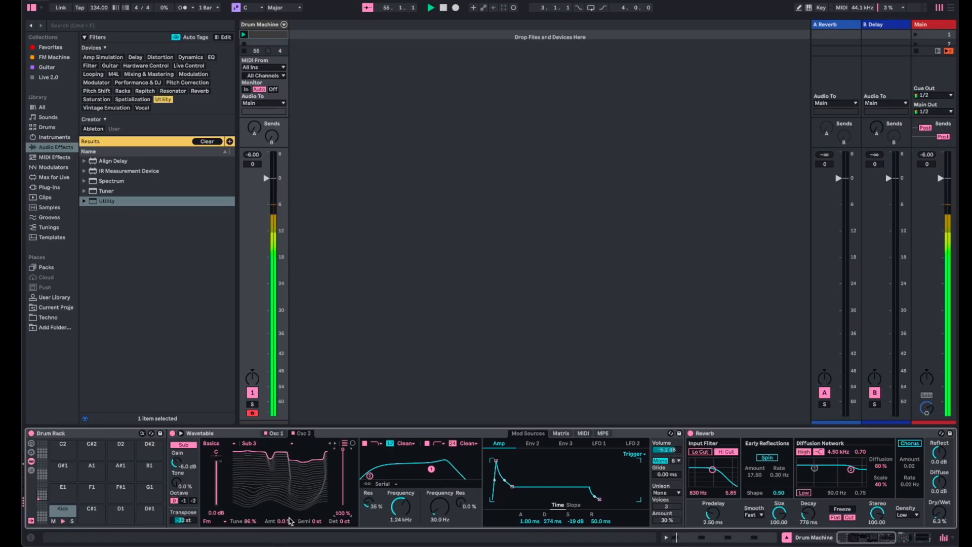
pyautogui.moveTo(286, 521); pyautogui.dragTo(287, 496)
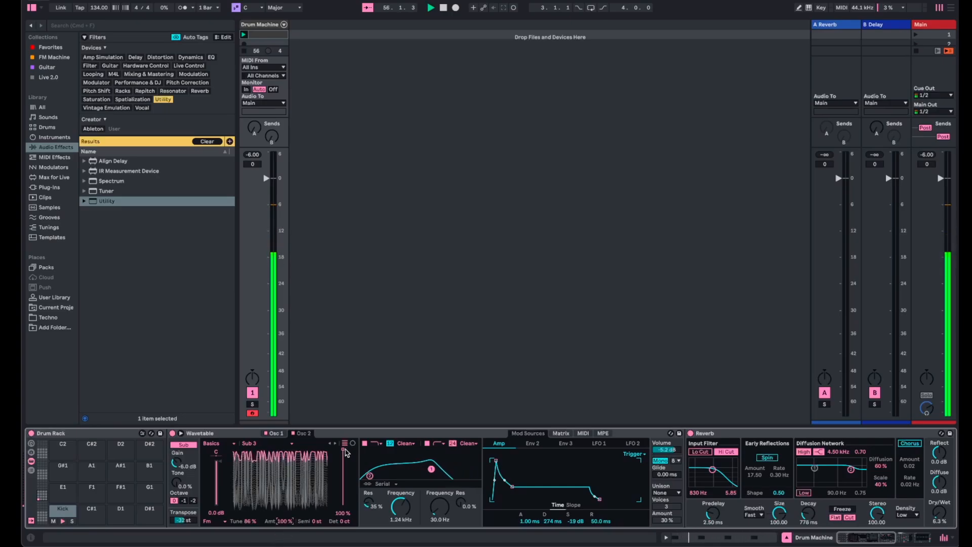
pyautogui.moveTo(345, 452); pyautogui.dragTo(343, 505)
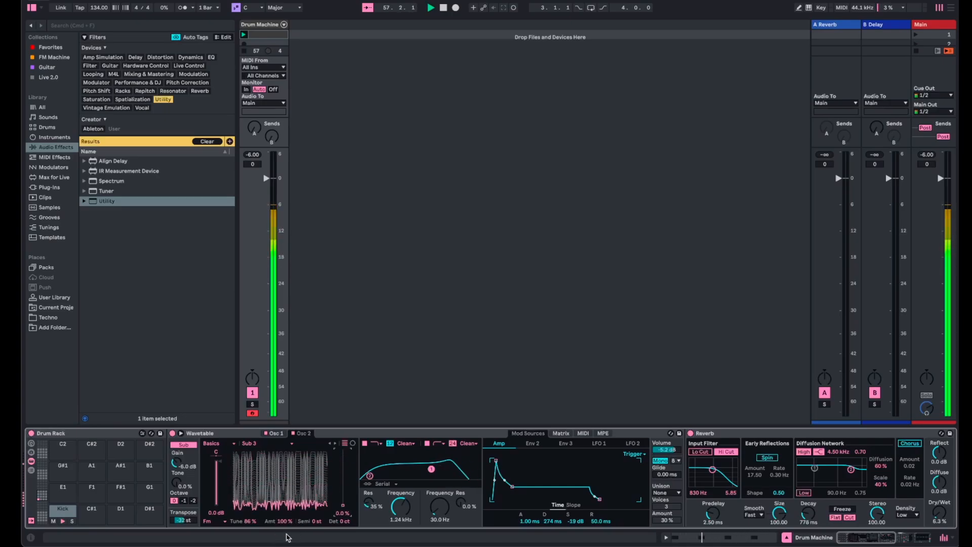
pyautogui.moveTo(281, 521); pyautogui.dragTo(282, 544)
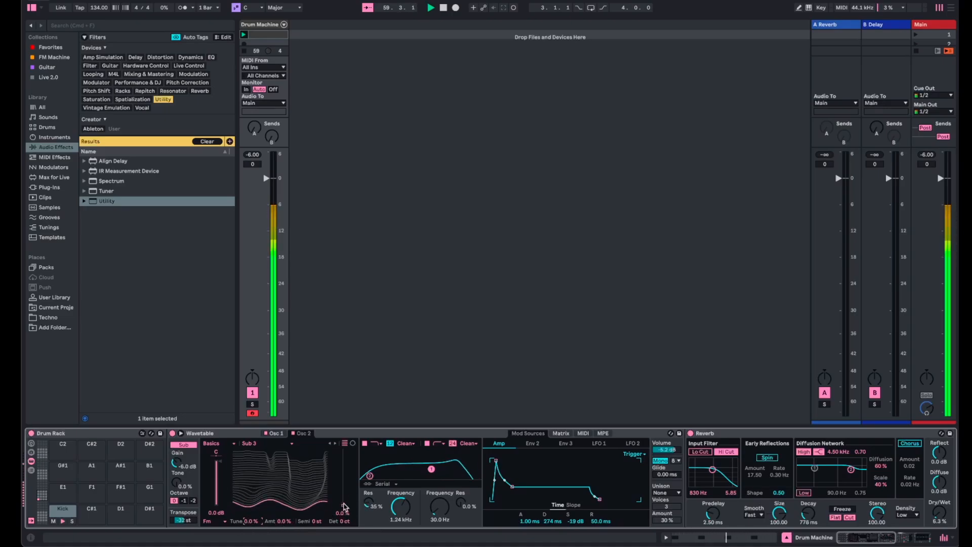
# - Audition Osc 2 with a 5.6% wavetable position and 100% FM amount, and return both to 0.0%
pyautogui.moveTo(343, 505); pyautogui.dragTo(345, 504)
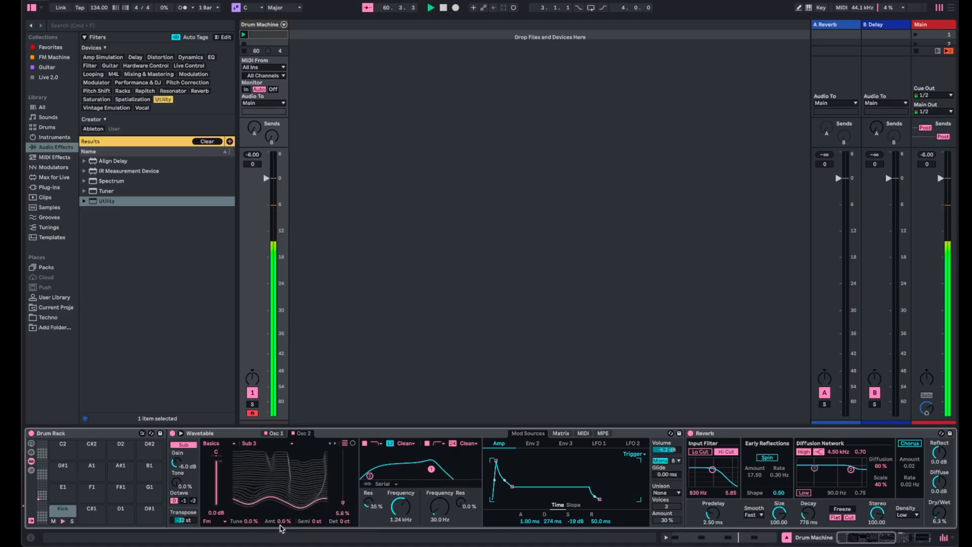
pyautogui.moveTo(282, 522); pyautogui.dragTo(282, 471)
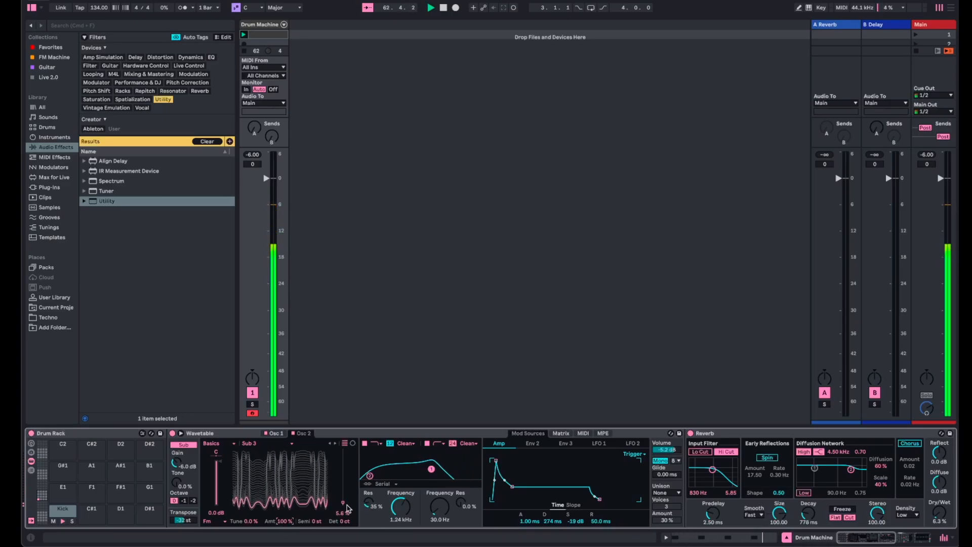
pyautogui.moveTo(347, 508)
pyautogui.mouseDown()
pyautogui.moveTo(343, 450)
pyautogui.moveTo(344, 508)
pyautogui.mouseUp()
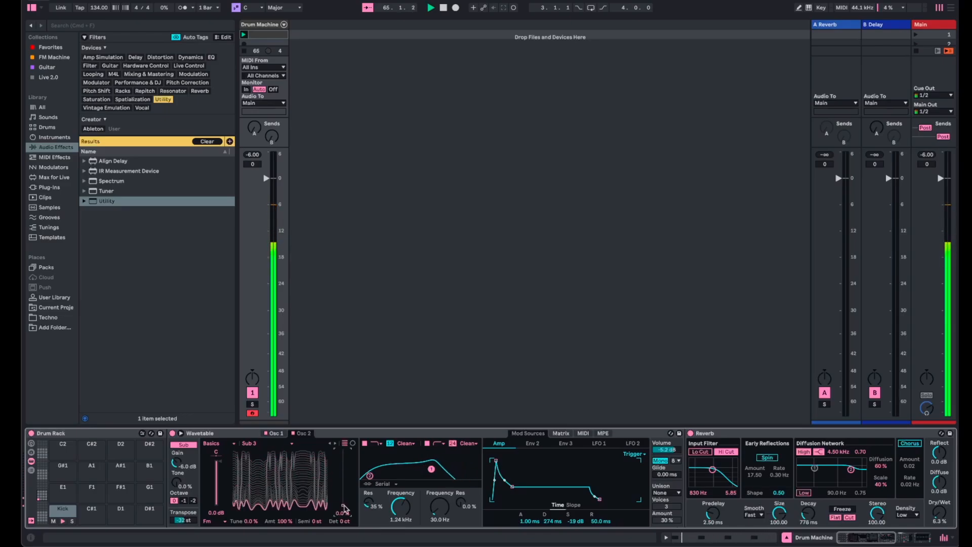
pyautogui.doubleClick(283, 521)
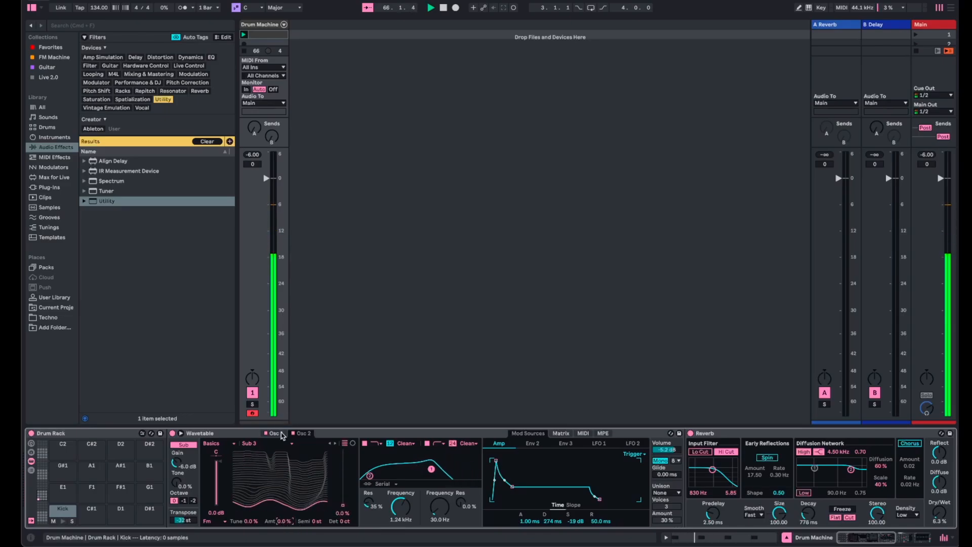
# - Audition Osc 1 with its fold at 100%, return the fold to 0.0%, and stop playback
pyautogui.click(280, 435)
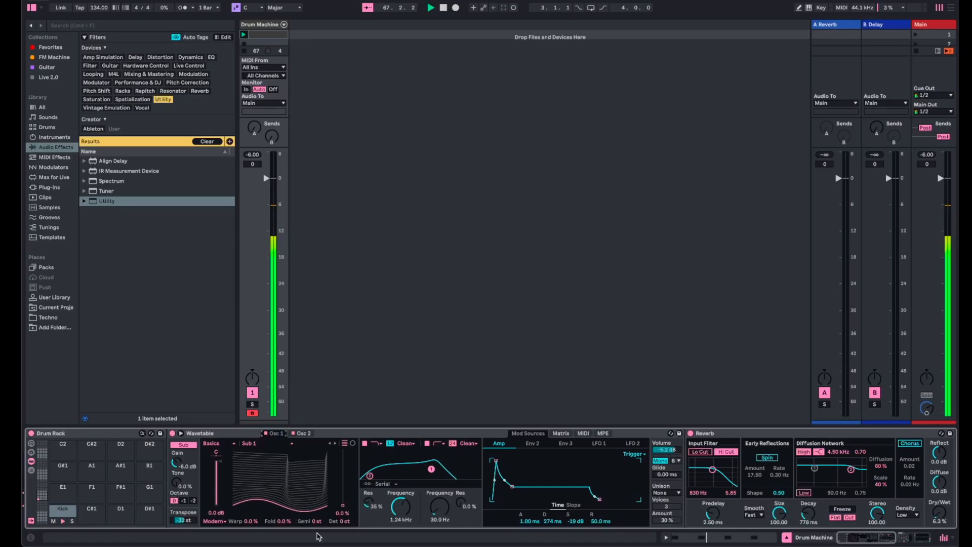
pyautogui.moveTo(284, 521); pyautogui.dragTo(283, 497)
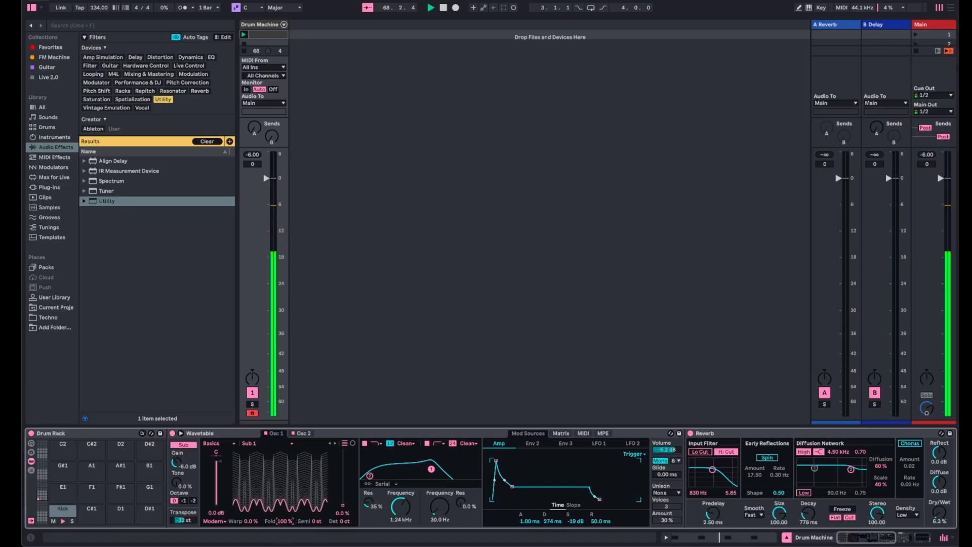
pyautogui.moveTo(343, 505)
pyautogui.mouseDown()
pyautogui.moveTo(343, 478)
pyautogui.moveTo(345, 514)
pyautogui.mouseUp()
pyautogui.doubleClick(285, 521)
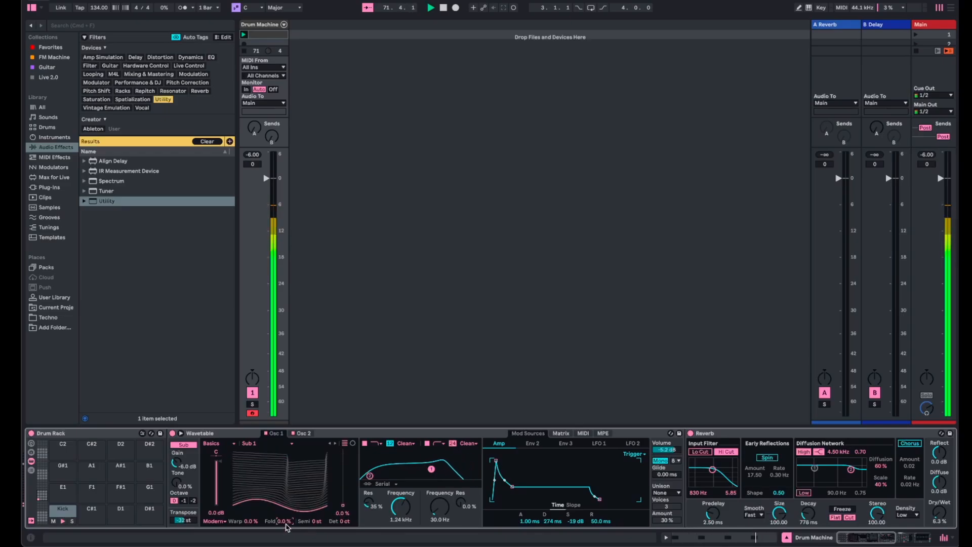
pyautogui.hscroll(6, 387, 488)
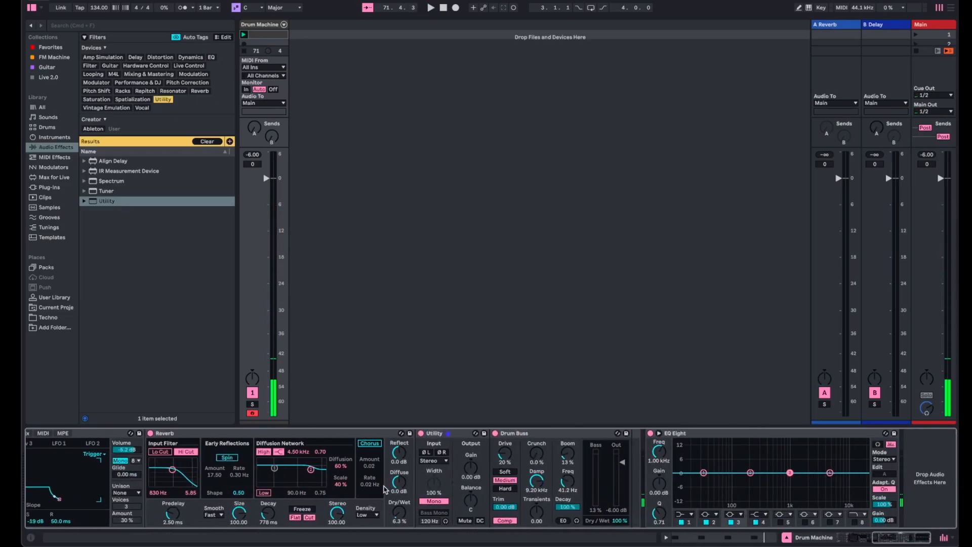
# - Start playback, expand EQ Eight's display, and pull band 2 into a narrow cut near 120 Hz with a Q of 5.55
pyautogui.press('space')
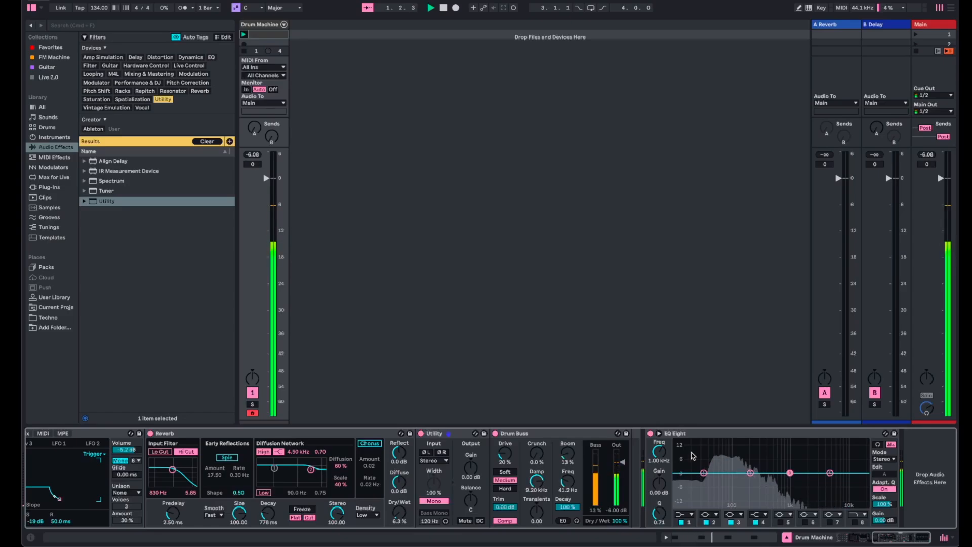
pyautogui.click(659, 434)
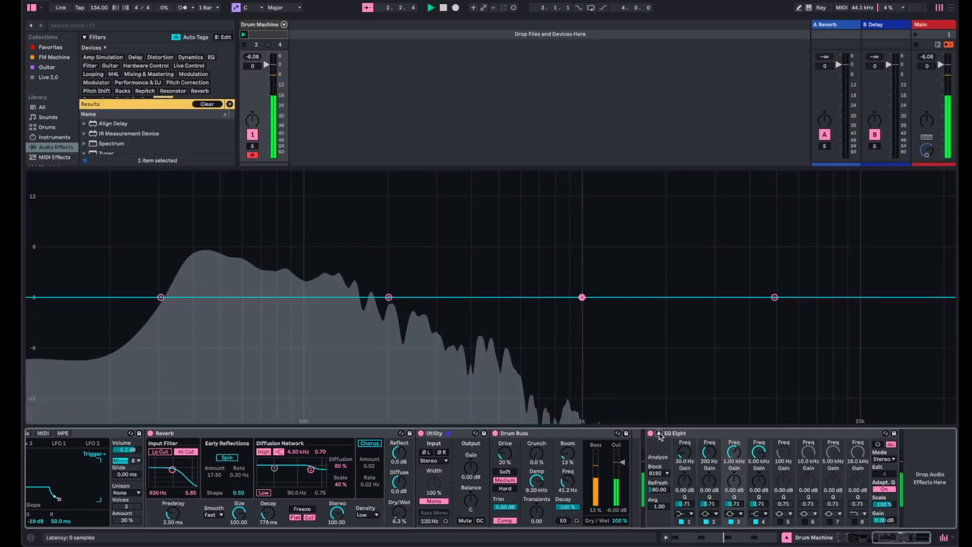
pyautogui.click(389, 297)
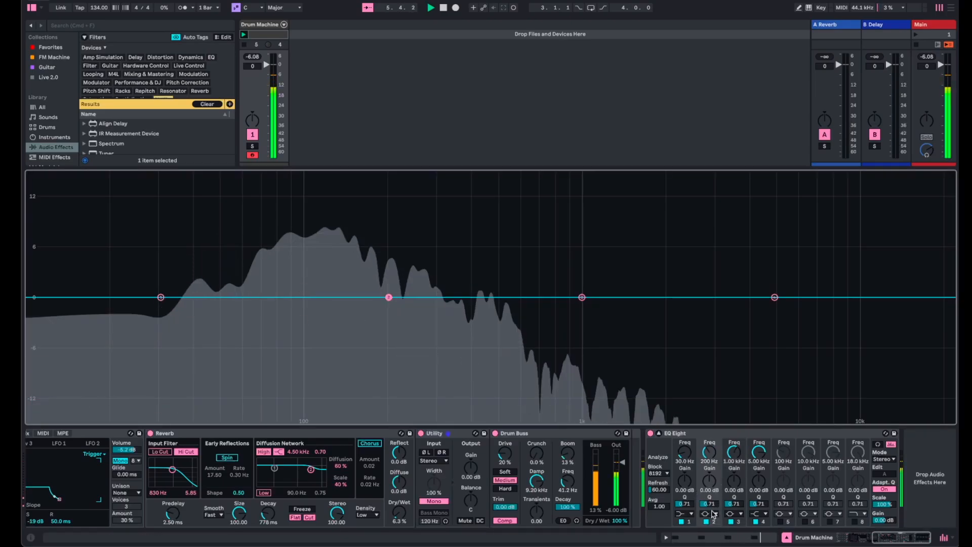
pyautogui.moveTo(714, 513); pyautogui.dragTo(714, 455)
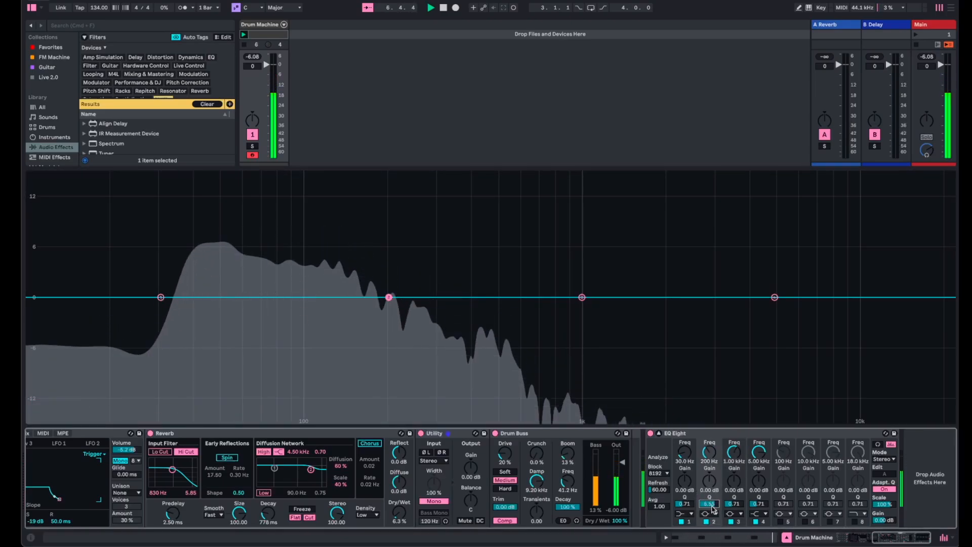
pyautogui.moveTo(389, 298); pyautogui.dragTo(389, 334)
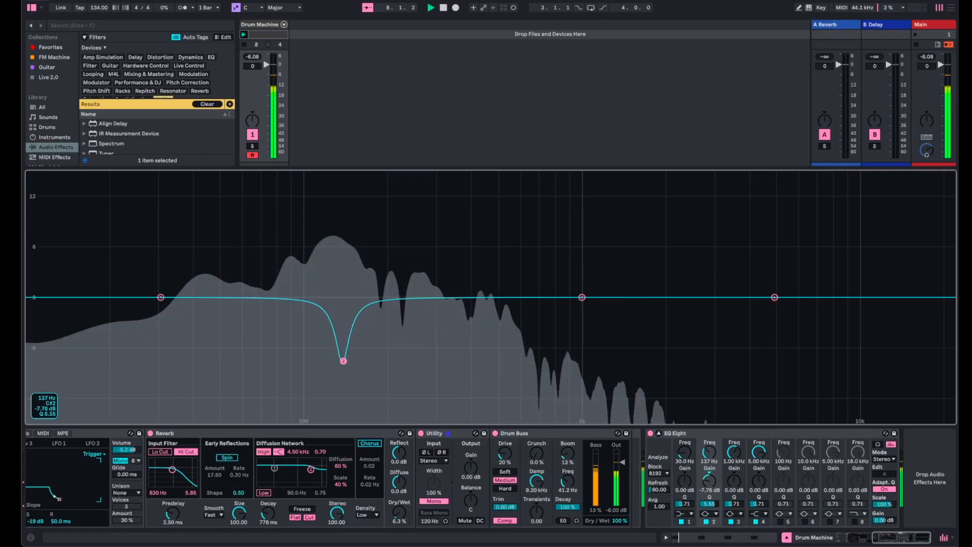
pyautogui.moveTo(343, 361); pyautogui.dragTo(326, 389)
# - Lower Wavetable's first filter frequency to 162 Hz and move EQ Eight's band 2 cut to 113 Hz at -12.7 dB
pyautogui.hscroll(-10, 121, 491)
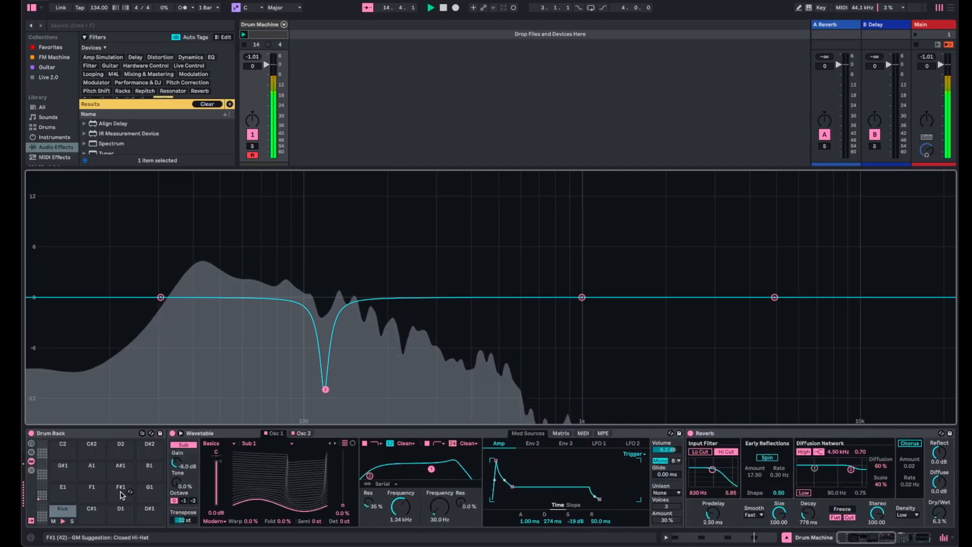
pyautogui.moveTo(400, 506); pyautogui.dragTo(400, 529)
pyautogui.moveTo(326, 389)
pyautogui.mouseDown()
pyautogui.moveTo(328, 406)
pyautogui.moveTo(351, 407)
pyautogui.moveTo(317, 404)
pyautogui.mouseUp()
# - Show Osc 2's settings in Wavetable and switch EQ Eight off
pyautogui.click(296, 435)
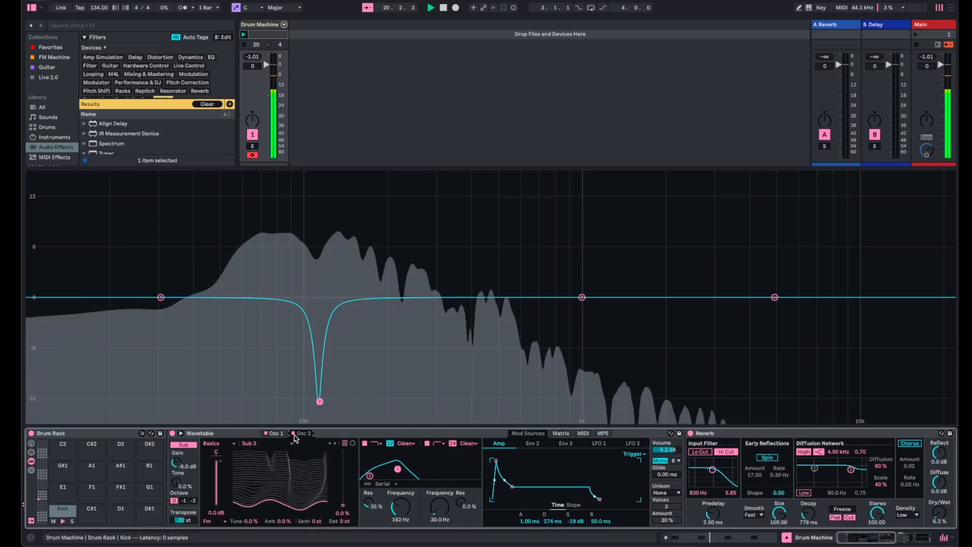
pyautogui.click(293, 433)
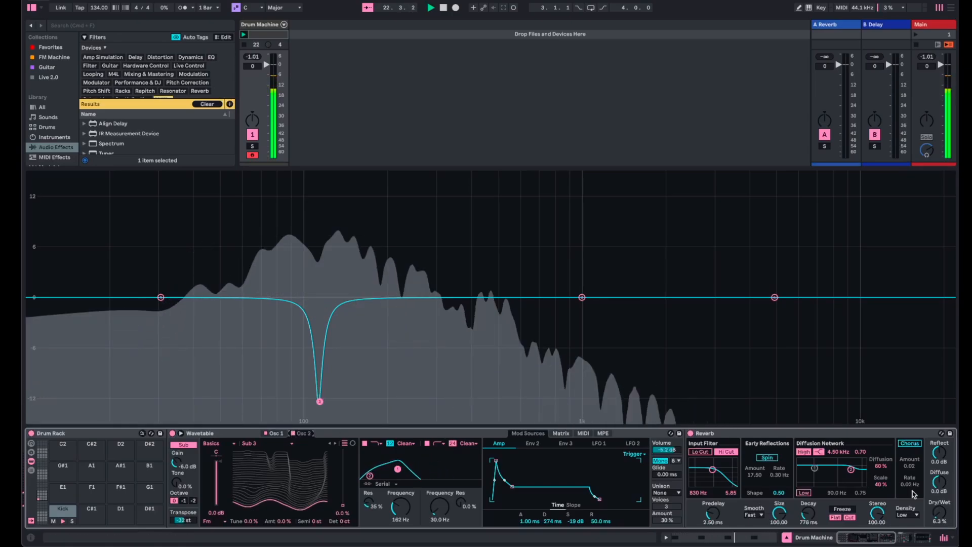
pyautogui.hscroll(10, 906, 490)
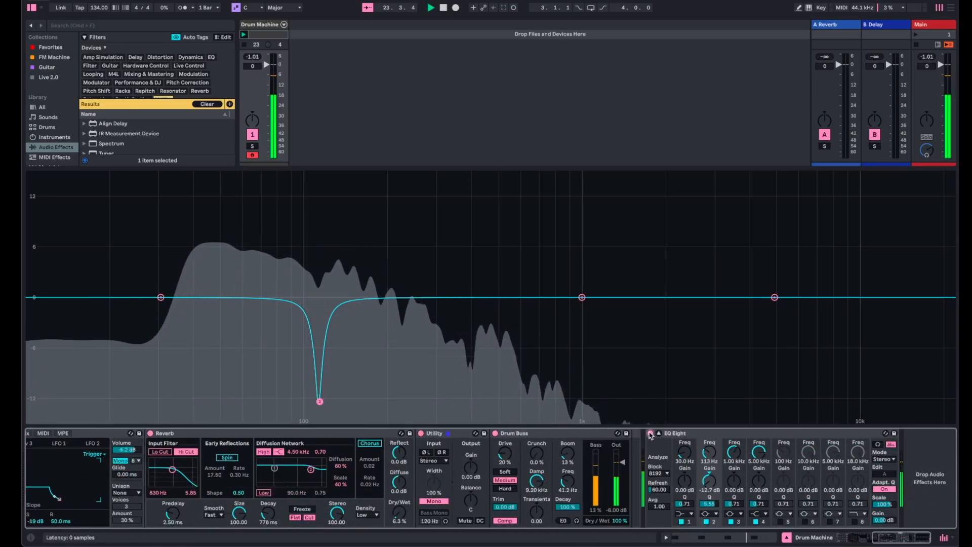
pyautogui.click(651, 434)
# - Turn Osc 2's gain fully down and audition Osc 1's wavetable position, returning it to 0.0%
pyautogui.hscroll(-10, 669, 508)
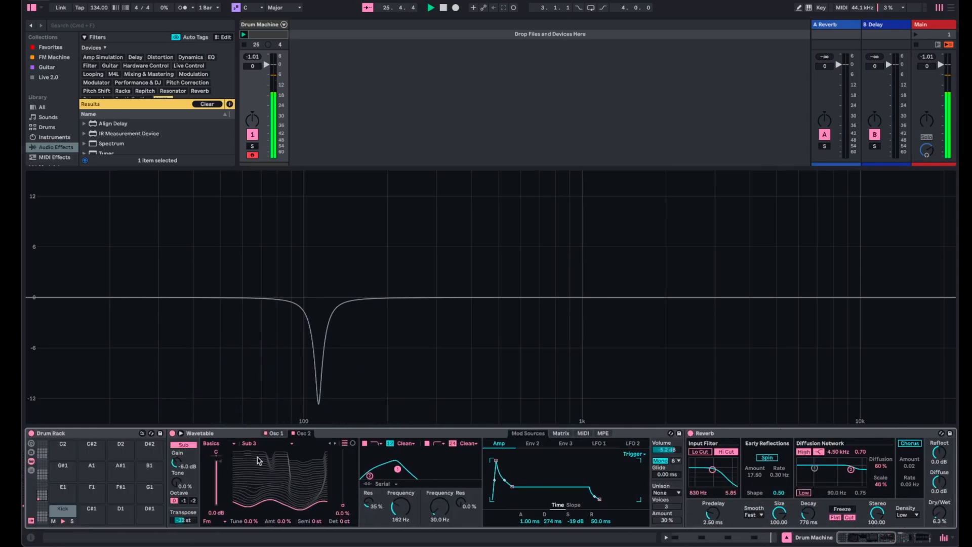
pyautogui.click(276, 433)
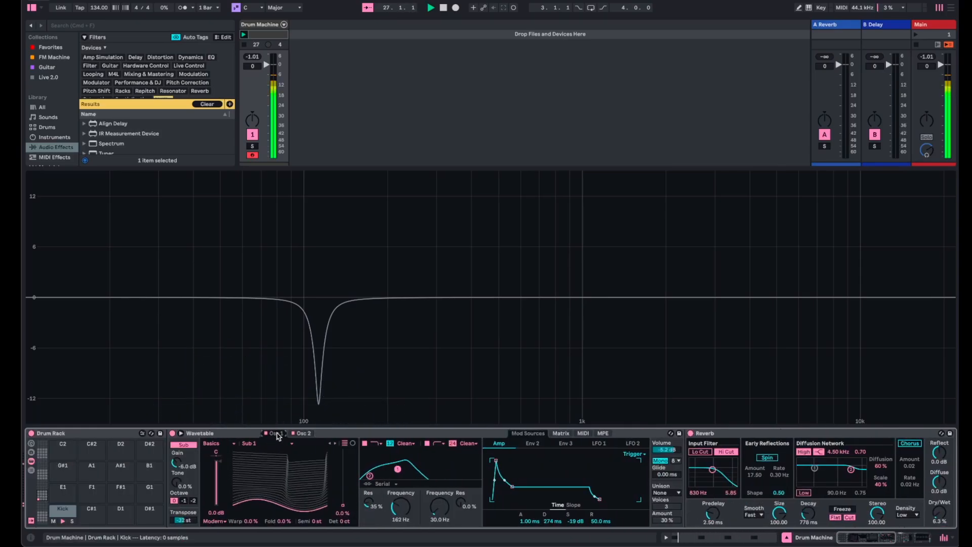
pyautogui.click(305, 435)
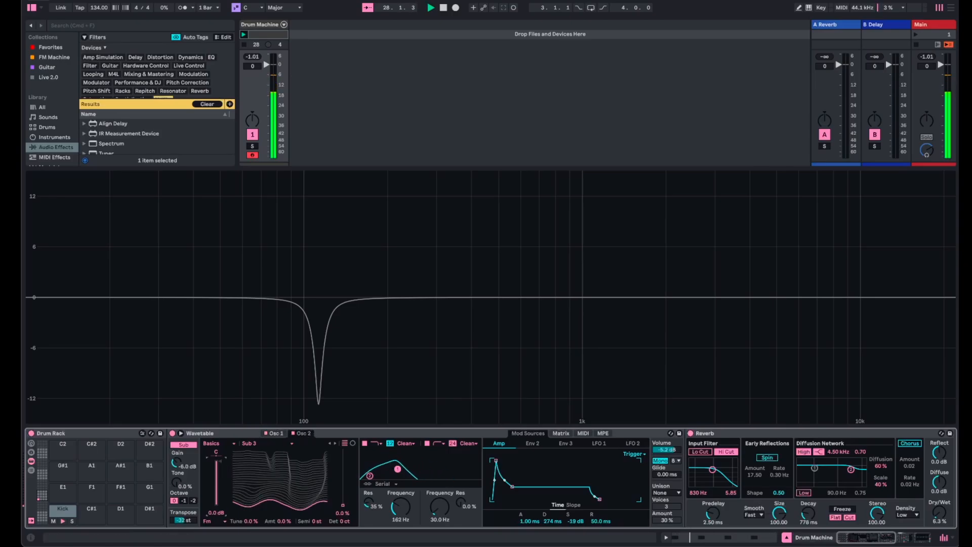
pyautogui.moveTo(217, 461); pyautogui.dragTo(217, 506)
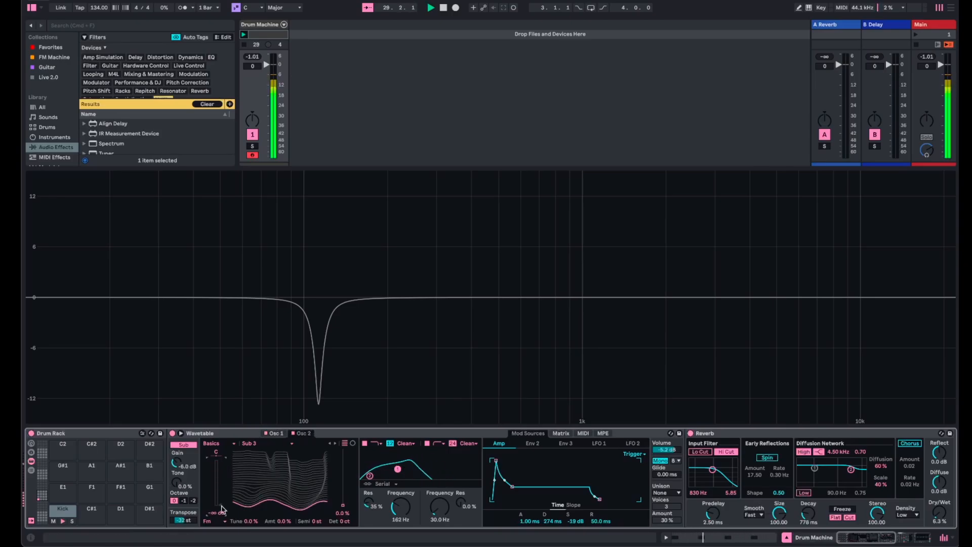
pyautogui.click(277, 434)
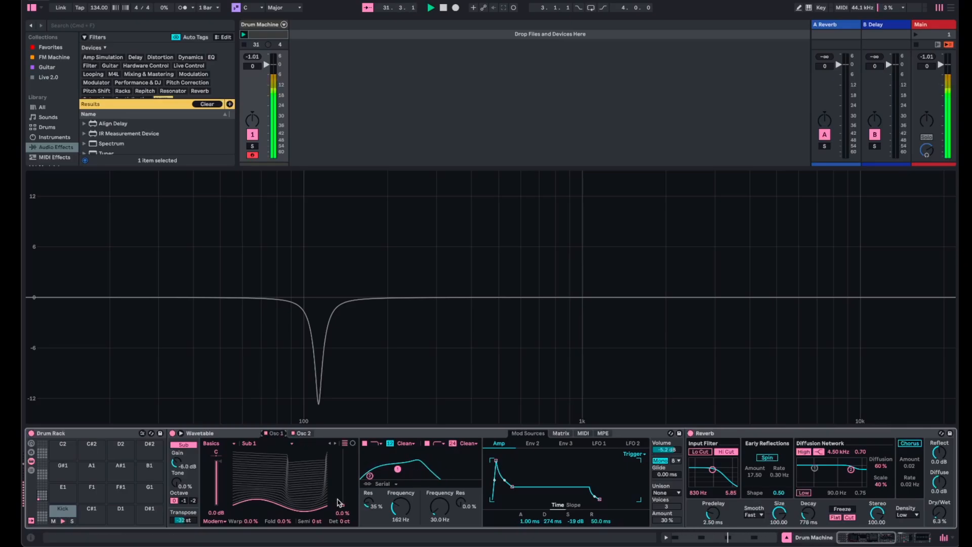
pyautogui.moveTo(343, 505)
pyautogui.mouseDown()
pyautogui.moveTo(343, 455)
pyautogui.moveTo(343, 505)
pyautogui.mouseUp()
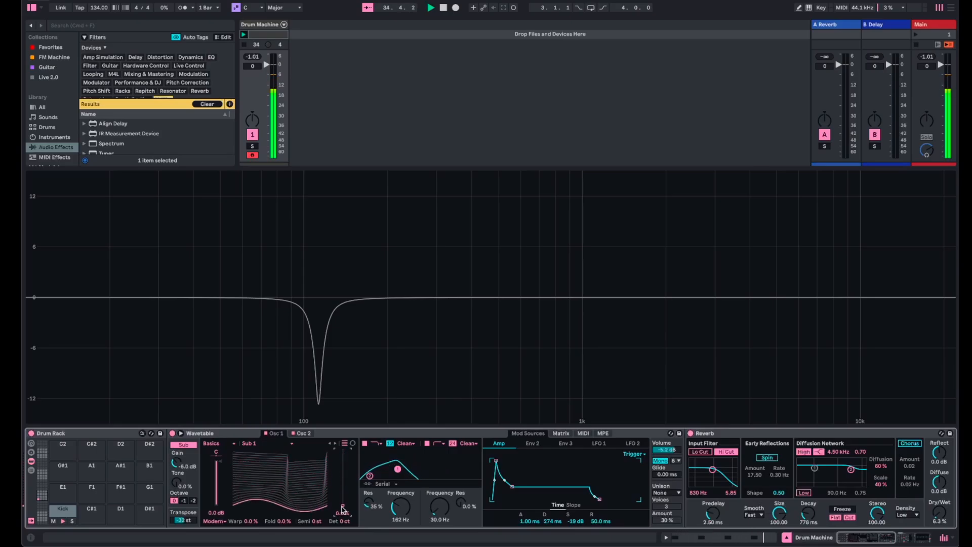
# - Restore Osc 2's gain to 0.0 dB and audition its wavetable position, returning it to 0.0%
pyautogui.click(304, 434)
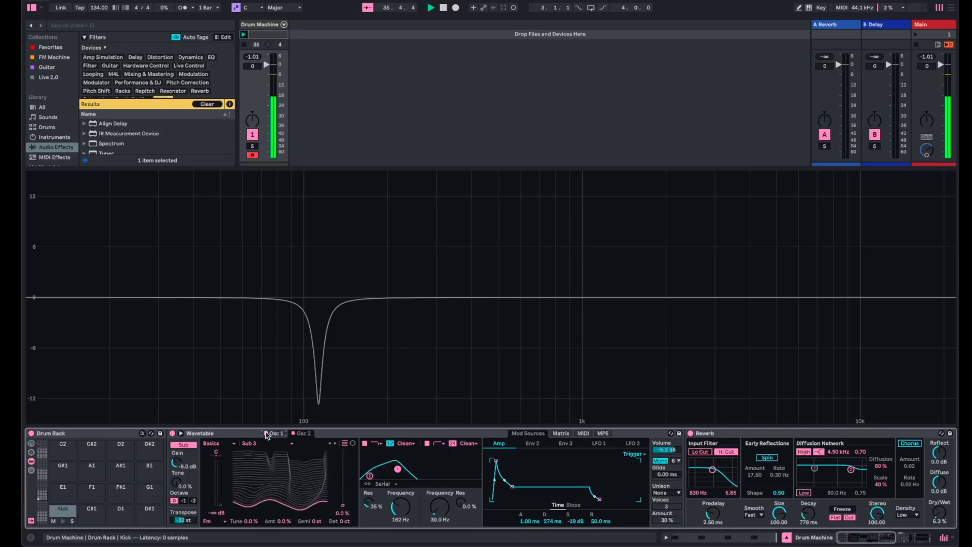
pyautogui.moveTo(221, 511); pyautogui.dragTo(221, 486)
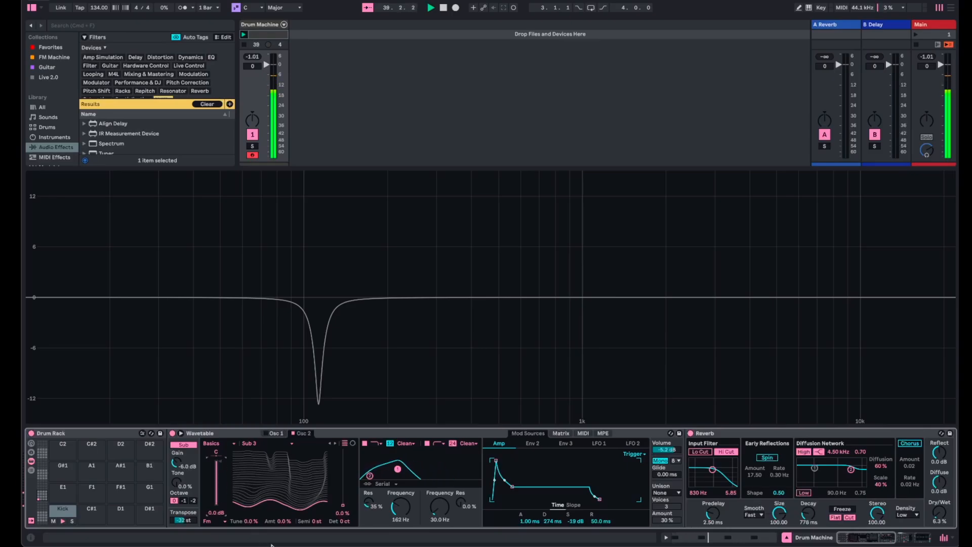
pyautogui.click(342, 513)
pyautogui.moveTo(343, 508)
pyautogui.mouseDown()
pyautogui.moveTo(343, 450)
pyautogui.moveTo(344, 507)
pyautogui.mouseUp()
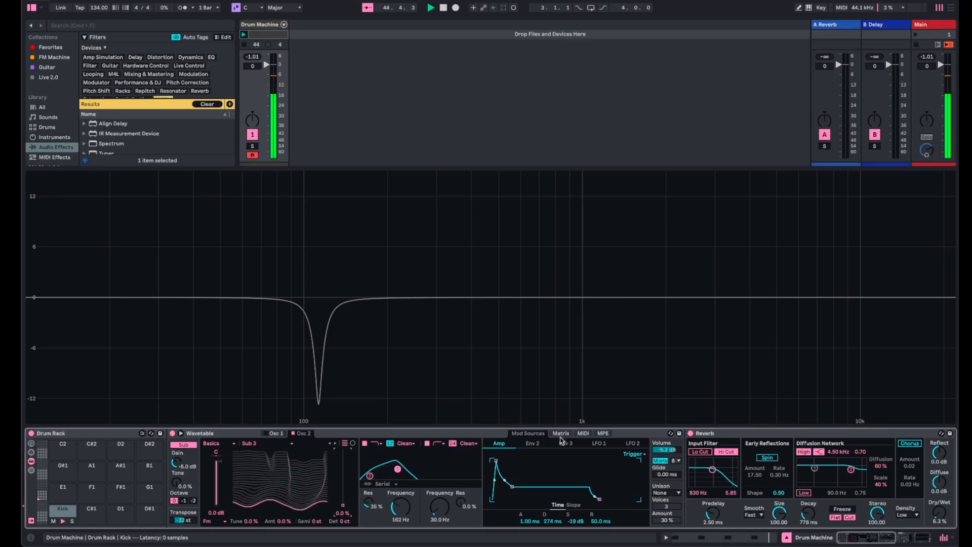
# - Clear Env 3's amount on Pitch in the modulation matrix and try modulating Osc 2 Pitch with Env 3 instead
pyautogui.click(561, 434)
pyautogui.click(581, 464)
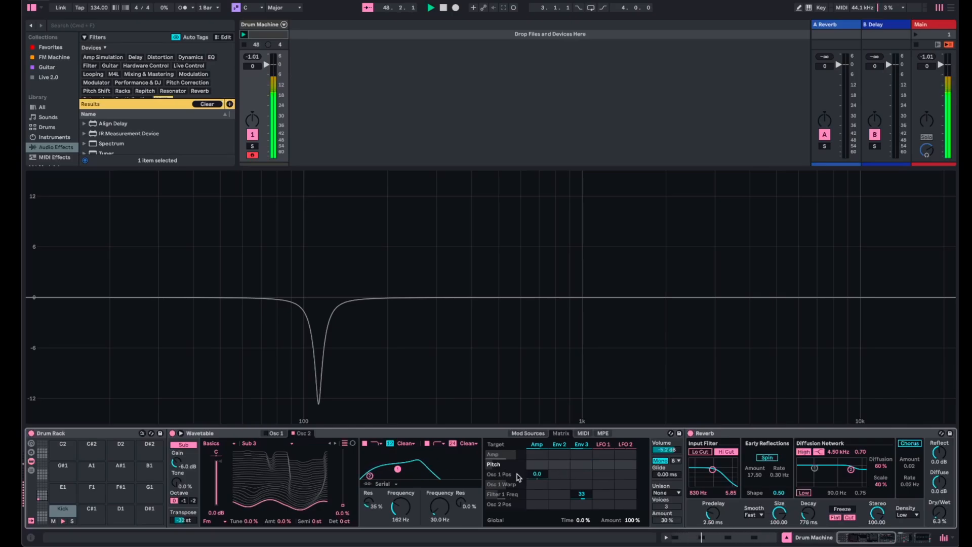
pyautogui.click(316, 521)
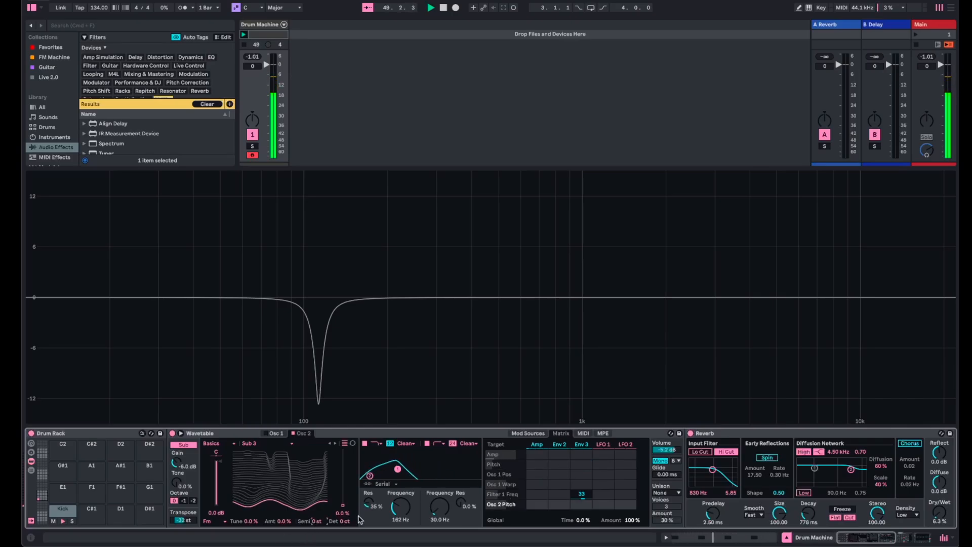
pyautogui.moveTo(581, 503); pyautogui.dragTo(581, 500)
# - Add Osc 1 Pitch as a modulation target and set its Env 3 amount to 24
pyautogui.click(275, 434)
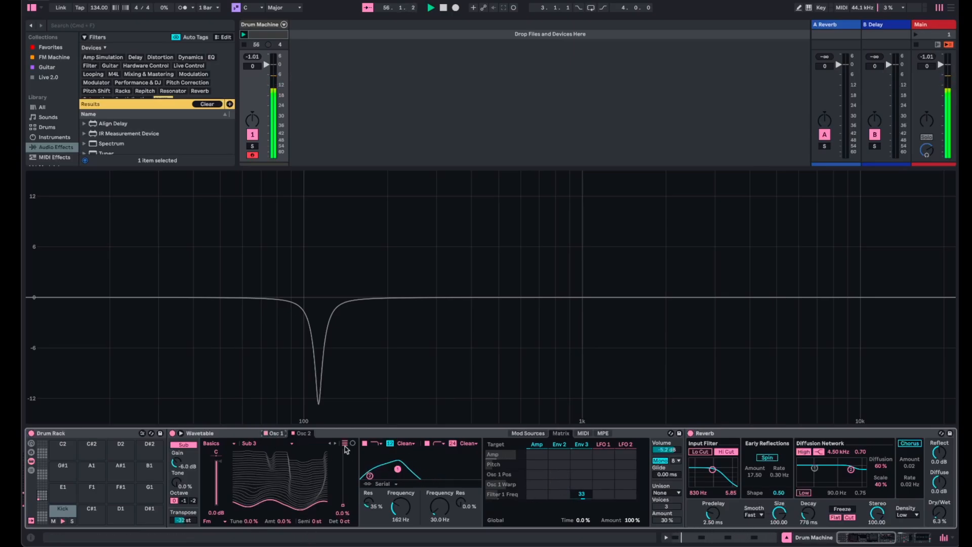
pyautogui.click(276, 434)
pyautogui.click(317, 524)
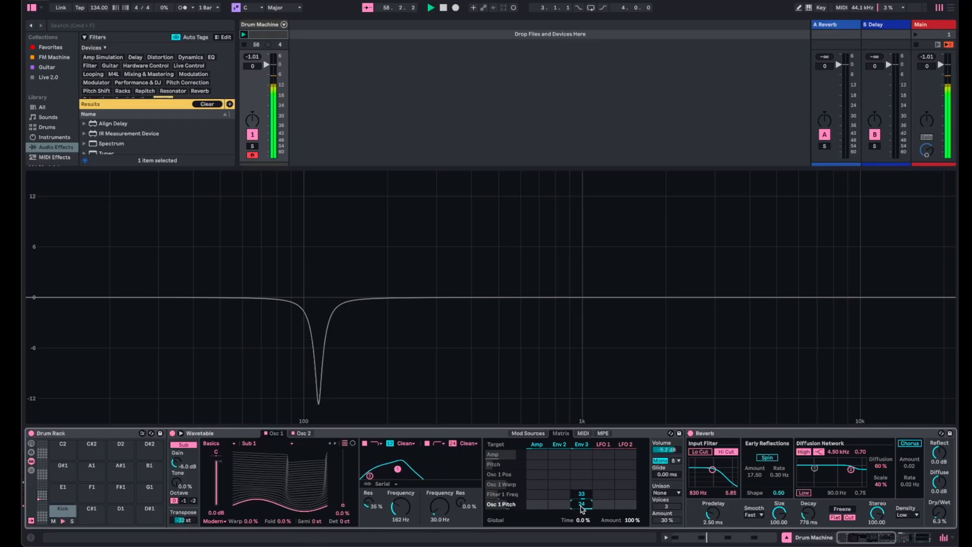
# - Try modulating Osc 2's wavetable position with Env 3, and undo that modulation amount
pyautogui.click(305, 434)
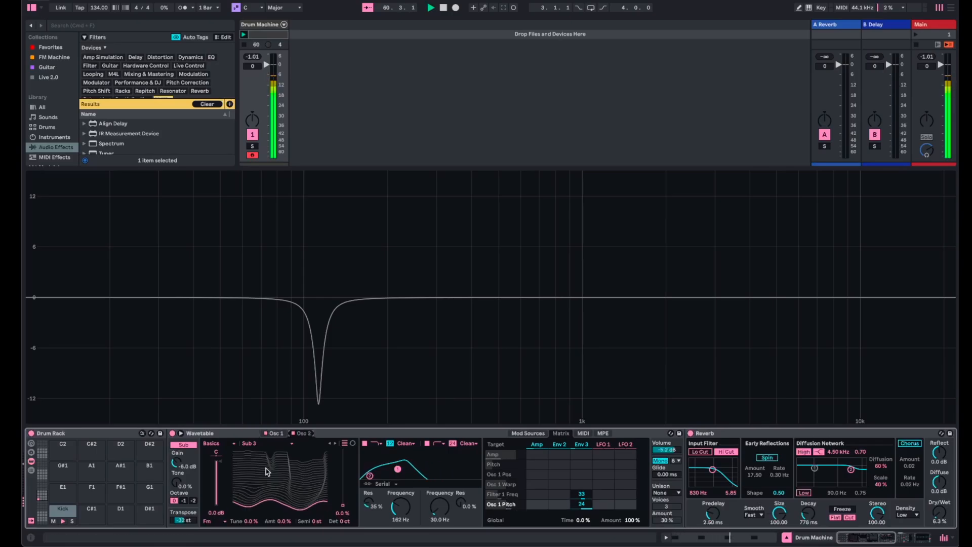
pyautogui.moveTo(347, 510)
pyautogui.mouseDown()
pyautogui.moveTo(346, 460)
pyautogui.moveTo(347, 505)
pyautogui.mouseUp()
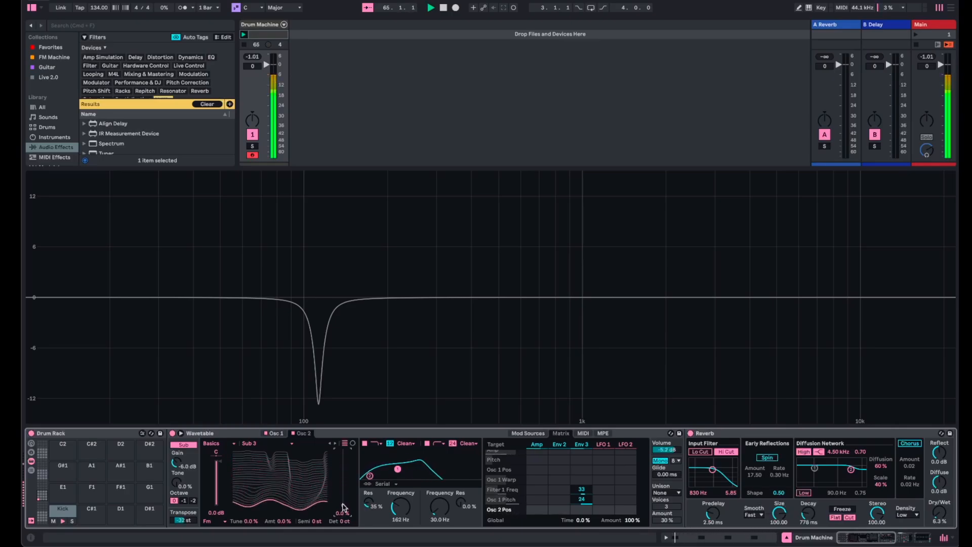
pyautogui.moveTo(582, 510); pyautogui.dragTo(582, 494)
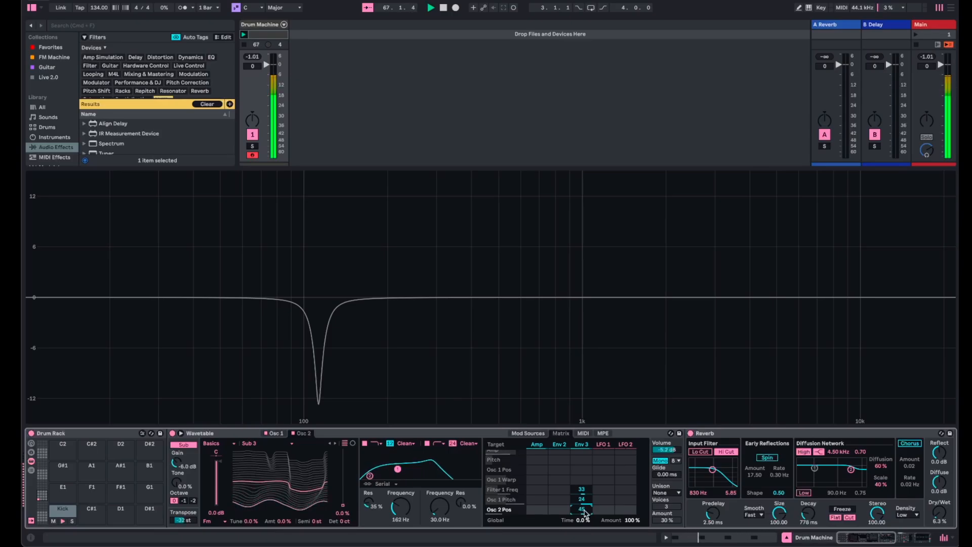
pyautogui.press('super+z')
# - Set Env 3's amount on Osc 2 Pitch to 12.8 and bring up Osc 2 Pos as a modulation target
pyautogui.click(313, 521)
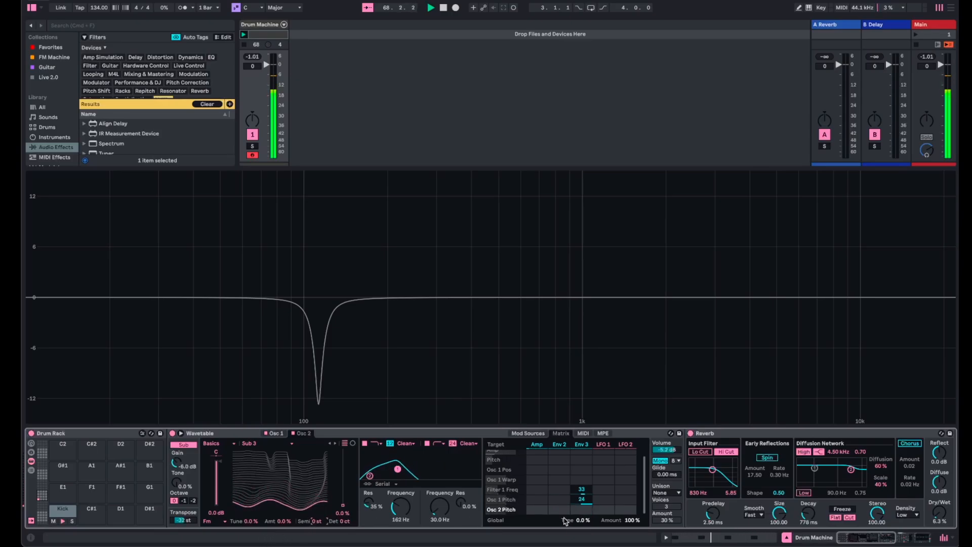
pyautogui.moveTo(582, 509); pyautogui.dragTo(582, 507)
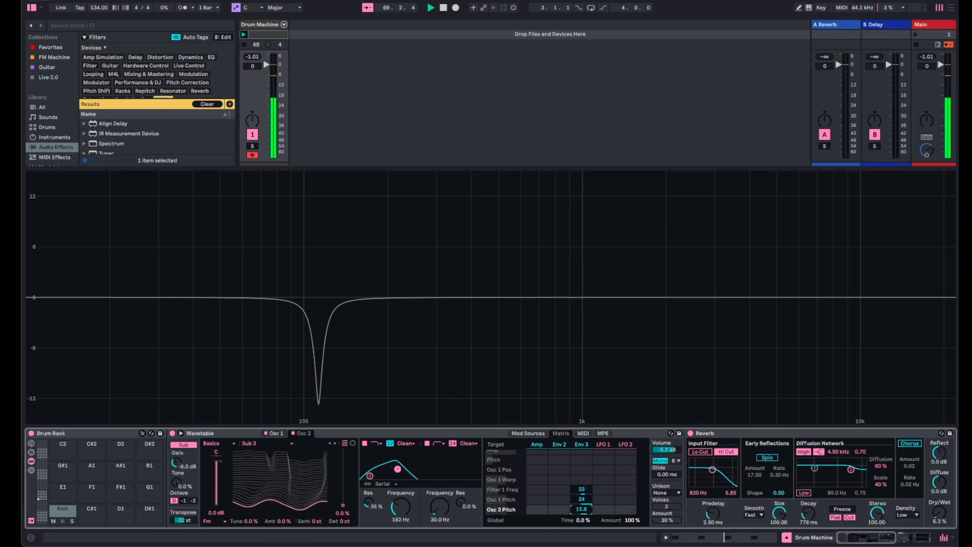
pyautogui.moveTo(343, 511)
pyautogui.mouseDown()
pyautogui.moveTo(343, 449)
pyautogui.moveTo(343, 509)
pyautogui.mouseUp()
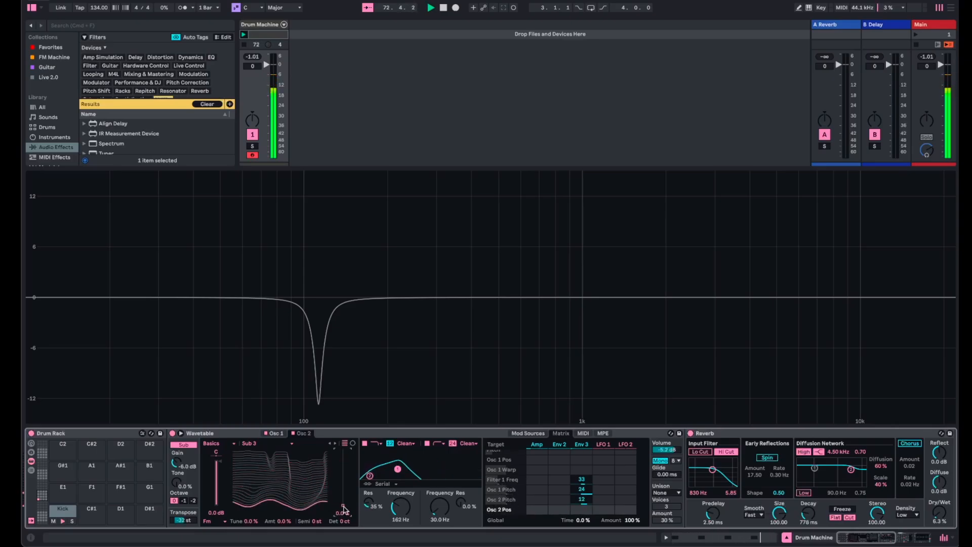
# - Clear Env 3's amounts on Osc 2 Pitch and Osc 1 Pitch, and set its amount on the global Pitch to 24
pyautogui.doubleClick(585, 501)
pyautogui.doubleClick(584, 489)
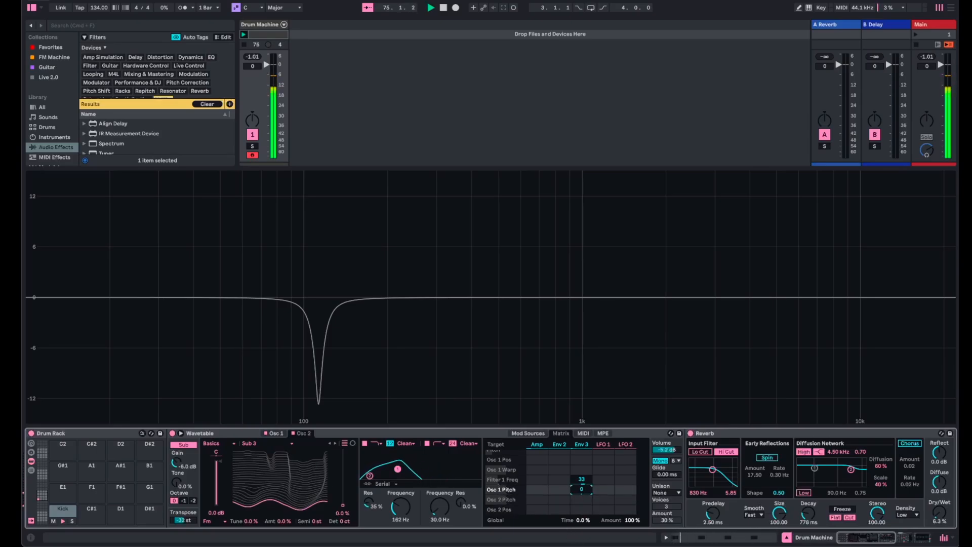
pyautogui.scroll(2, 585, 494)
pyautogui.doubleClick(583, 464)
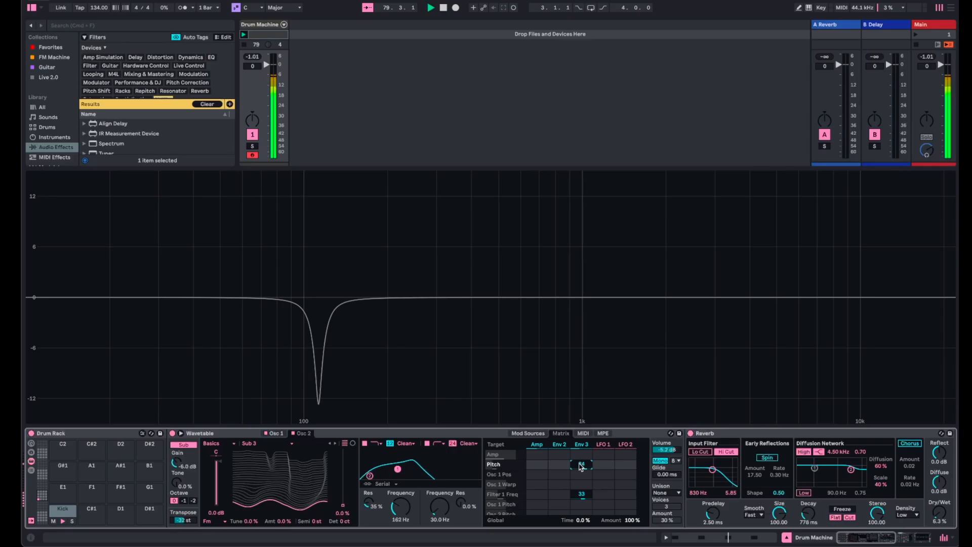
# - Set Osc 2's wavetable position to 43% and the first filter's frequency to 79.1 Hz
pyautogui.click(278, 434)
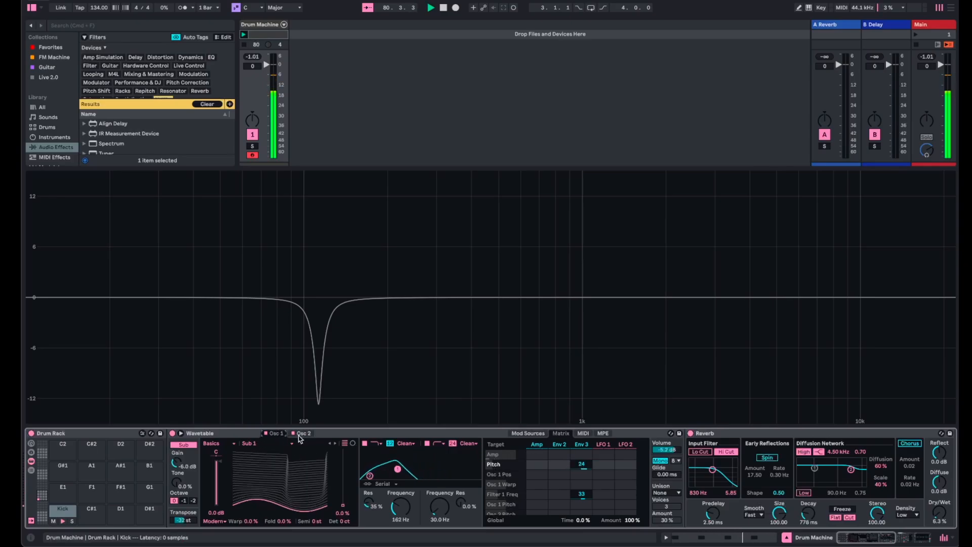
pyautogui.click(299, 435)
pyautogui.moveTo(344, 508); pyautogui.dragTo(343, 481)
pyautogui.moveTo(397, 509)
pyautogui.mouseDown()
pyautogui.moveTo(397, 527)
pyautogui.moveTo(398, 509)
pyautogui.mouseUp()
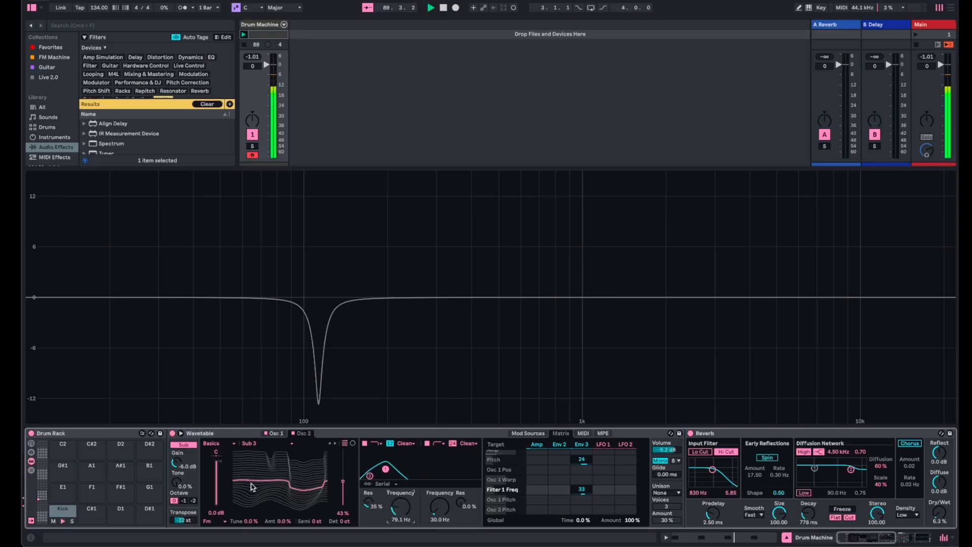
# - Switch EQ Eight back on and deactivate its band 2 cut at 113 Hz
pyautogui.hscroll(10, 254, 486)
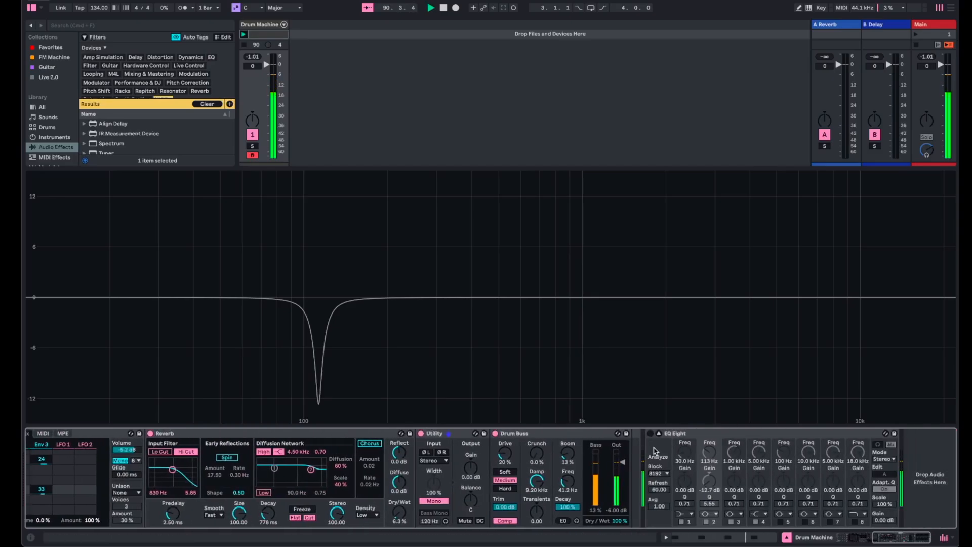
pyautogui.click(651, 433)
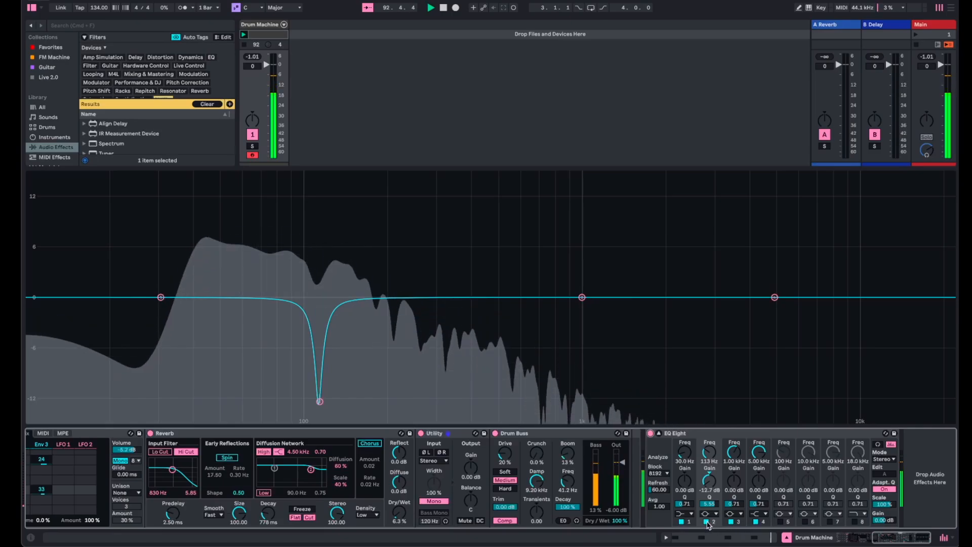
pyautogui.click(708, 523)
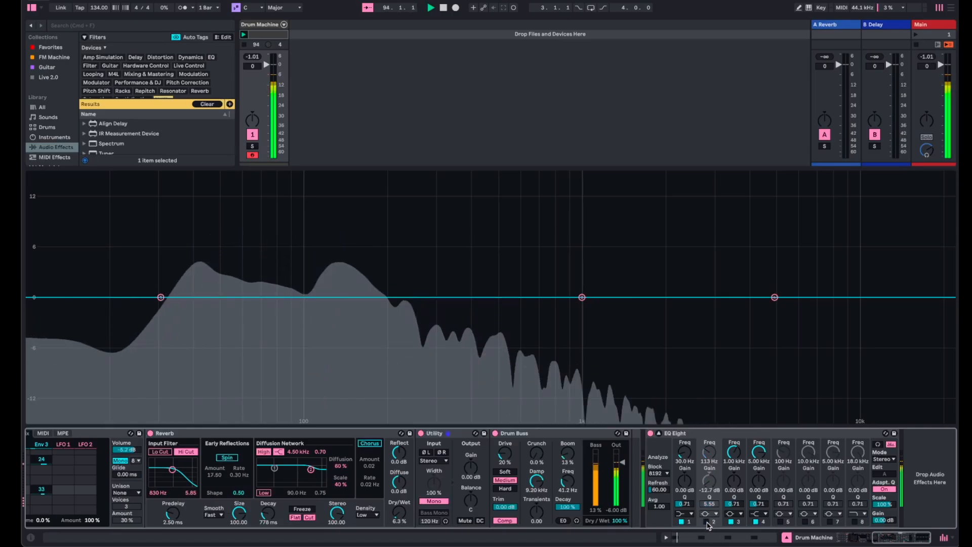
# - Toggle EQ Eight's 113 Hz band on and back off for comparison, and collapse the enlarged EQ display
pyautogui.click(708, 522)
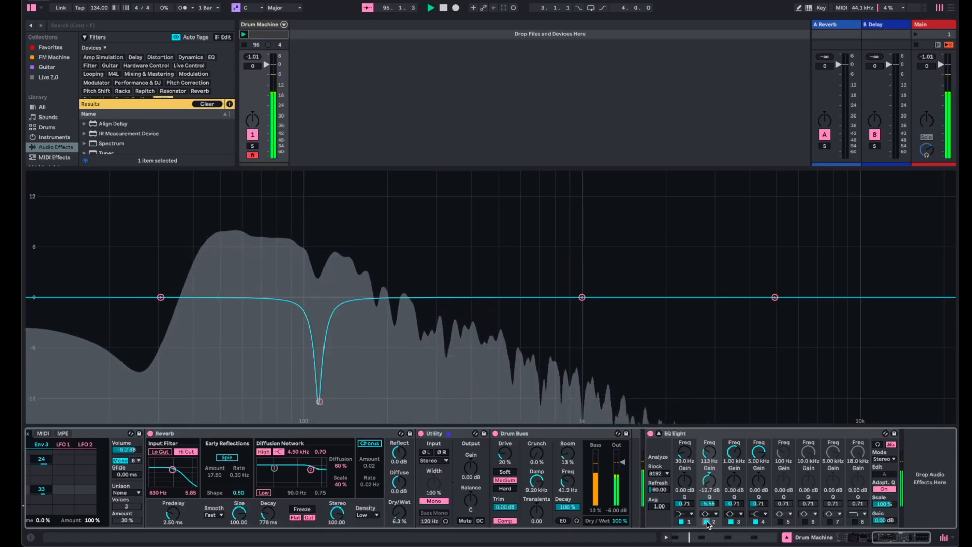
pyautogui.click(708, 523)
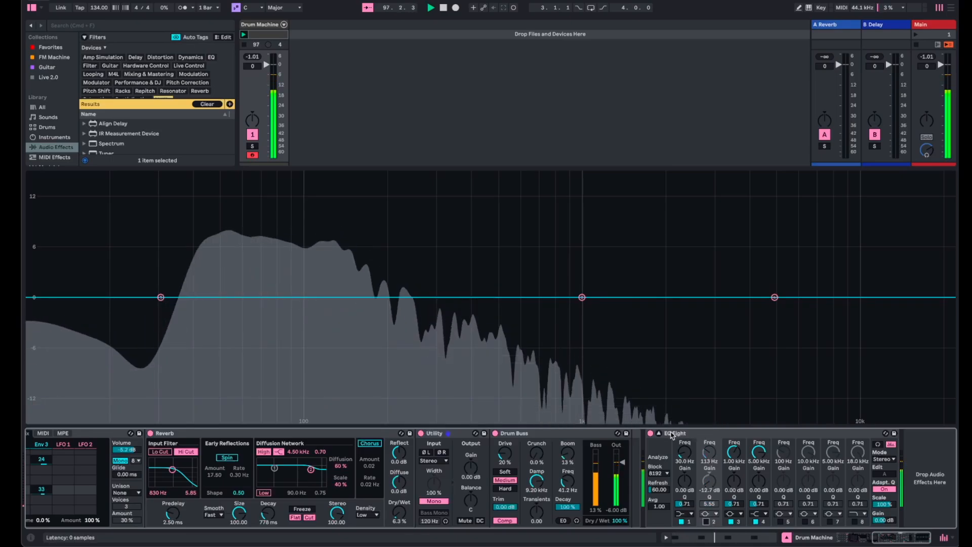
pyautogui.click(658, 433)
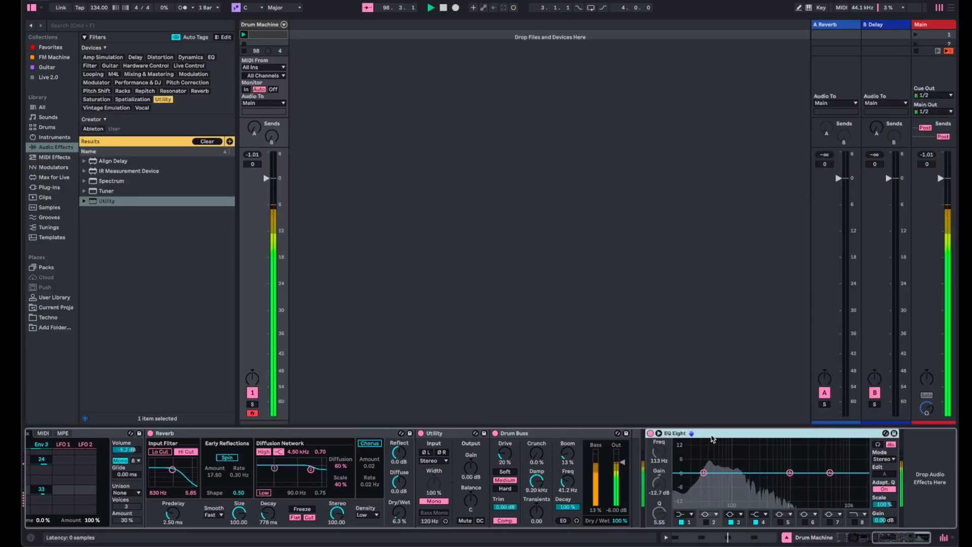
# - Reset the Drum Machine track's peak level and bring Wavetable's first filter frequency to 514 Hz
pyautogui.scroll(5, 712, 438)
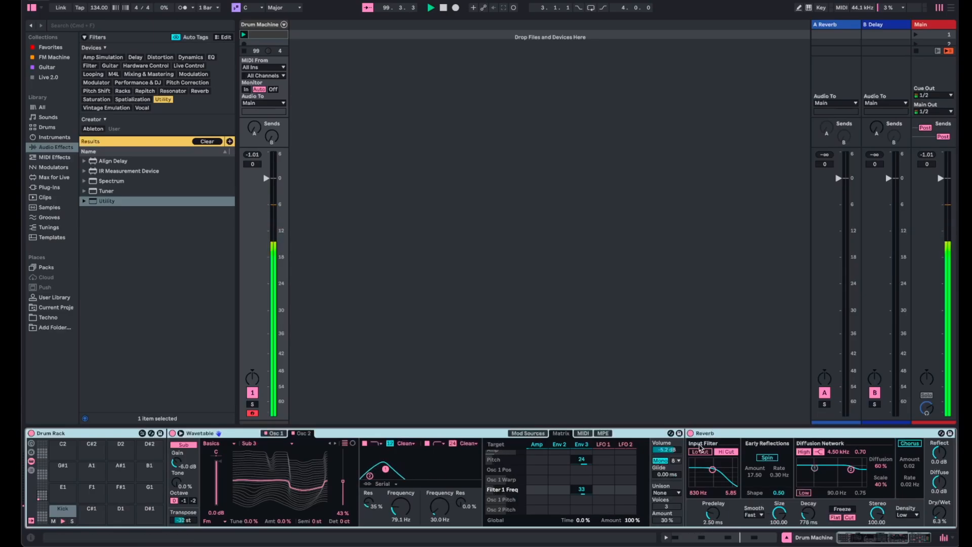
pyautogui.click(253, 155)
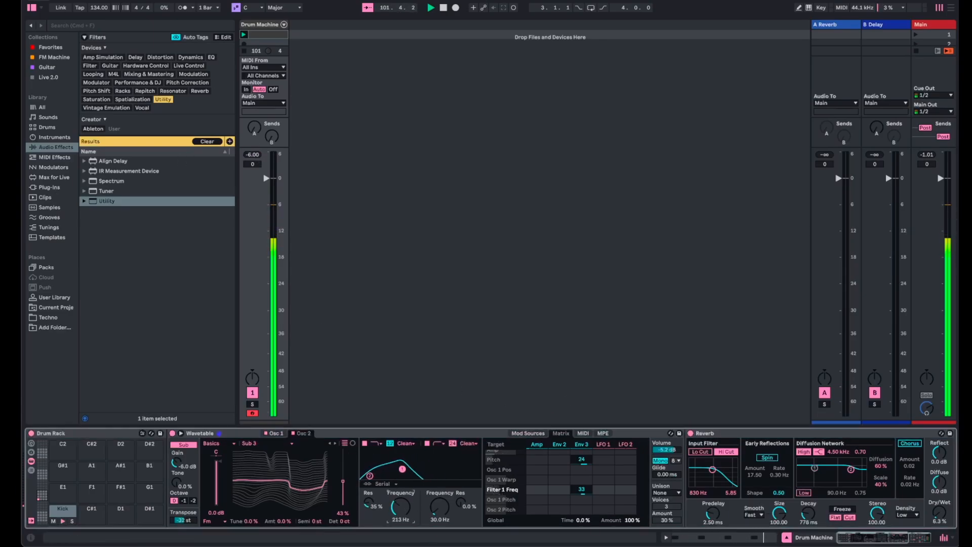
pyautogui.moveTo(400, 506); pyautogui.dragTo(400, 452)
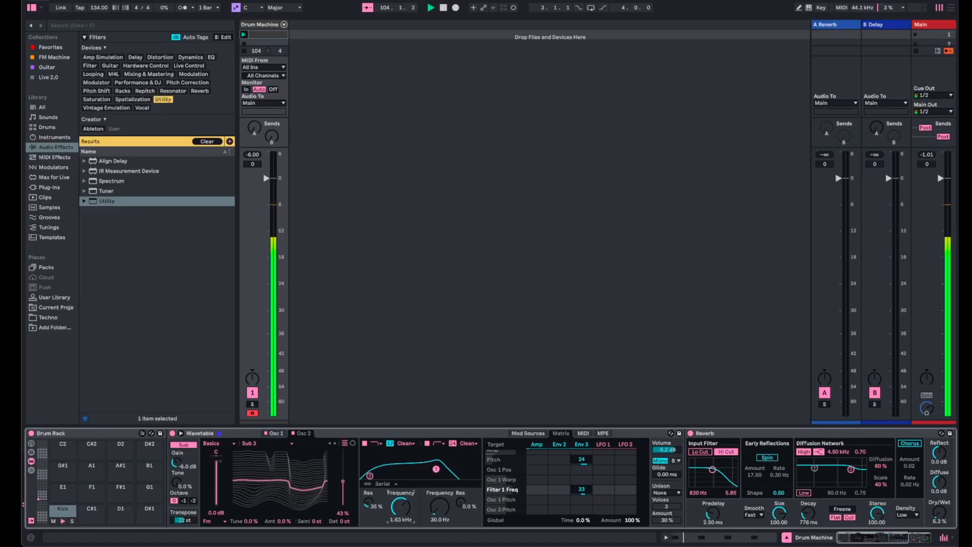
pyautogui.moveTo(400, 506); pyautogui.dragTo(400, 517)
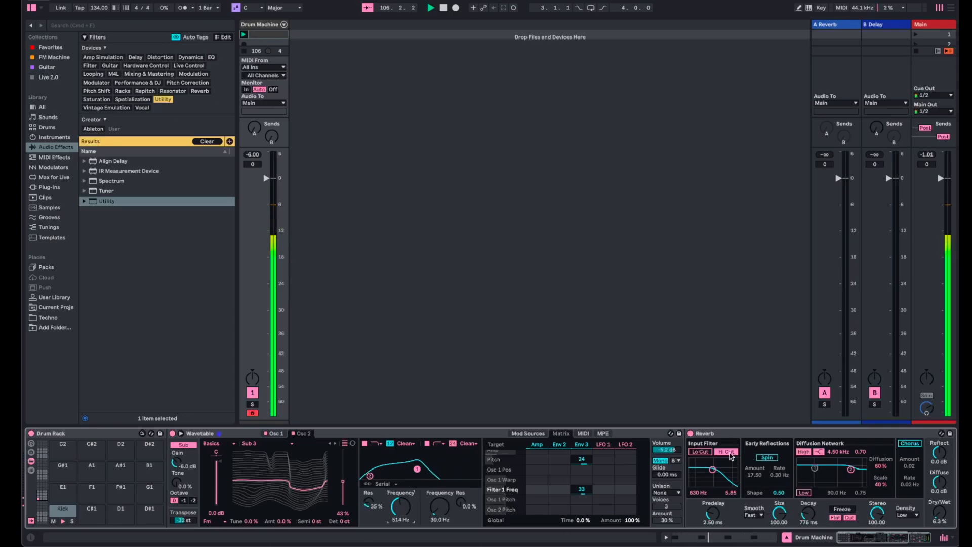
# - Try the Reverb with its input Hi Cut off while raising the first filter's frequency to 3.16 kHz, and restore the Hi Cut
pyautogui.click(731, 456)
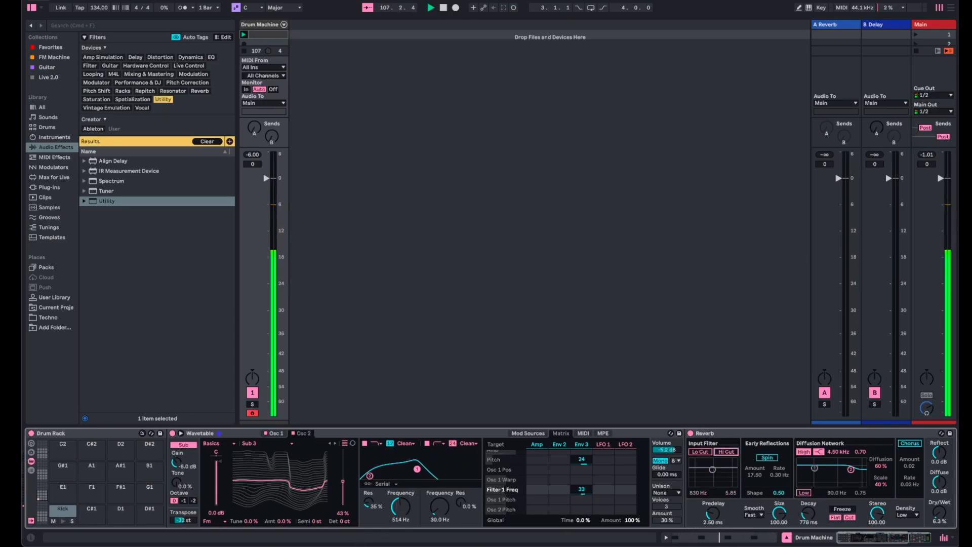
pyautogui.moveTo(400, 507); pyautogui.dragTo(400, 513)
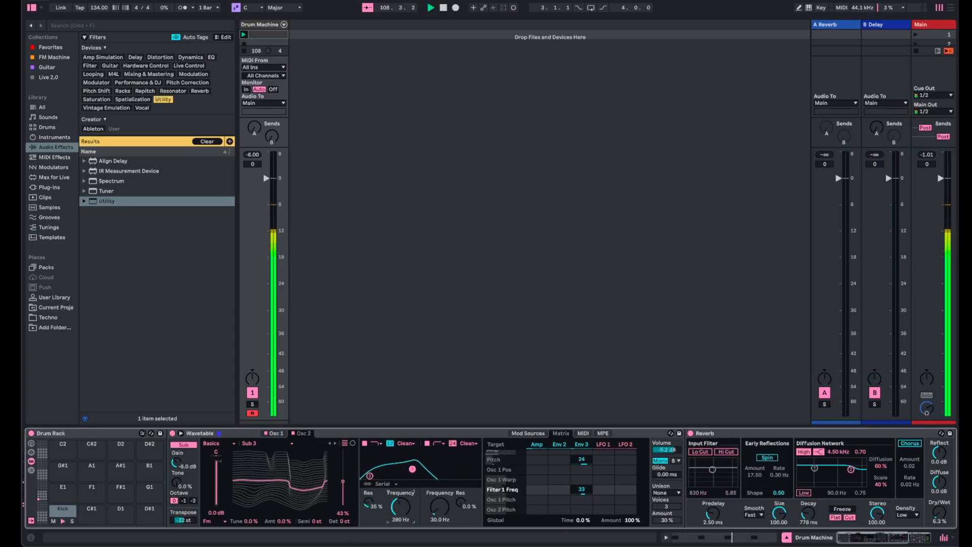
pyautogui.moveTo(400, 506); pyautogui.dragTo(400, 502)
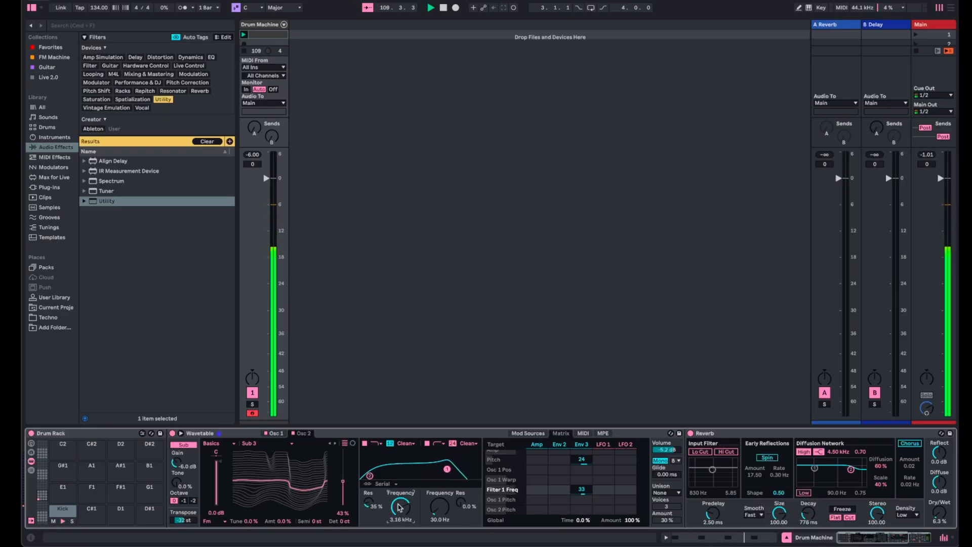
pyautogui.click(733, 452)
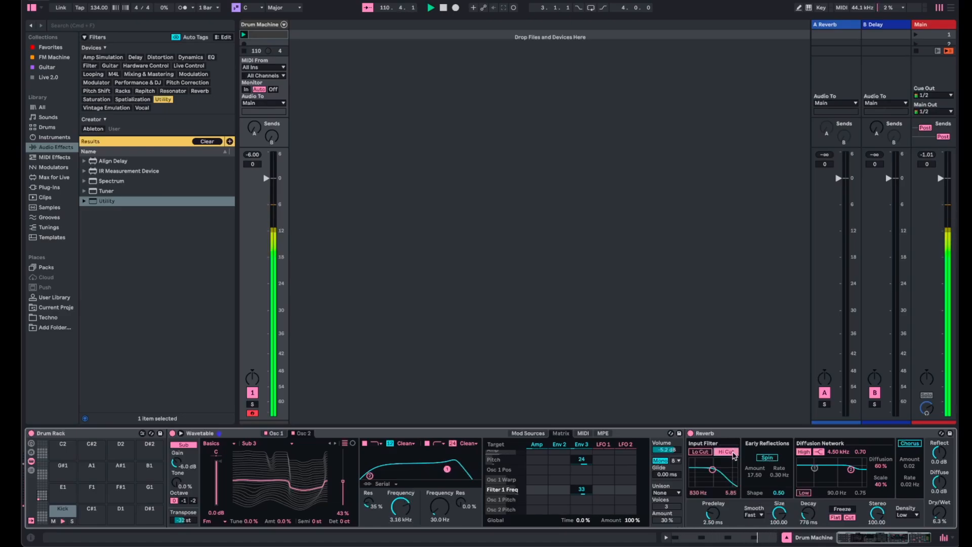
# - Set Osc 2's wavetable position to 100% and the first filter's frequency to 74.9 Hz, and stop playback
pyautogui.moveTo(400, 506); pyautogui.dragTo(400, 537)
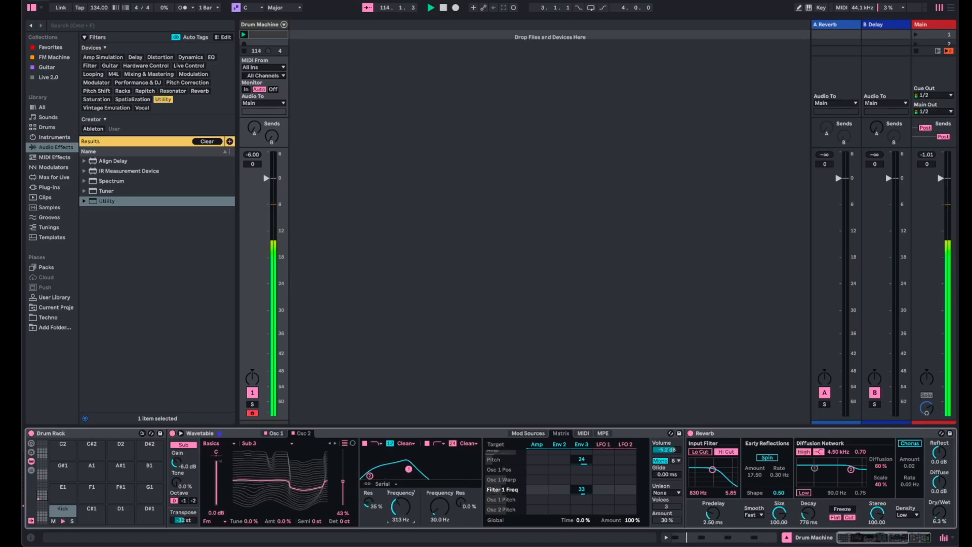
pyautogui.moveTo(400, 527)
pyautogui.mouseDown()
pyautogui.moveTo(400, 508)
pyautogui.moveTo(400, 527)
pyautogui.mouseUp()
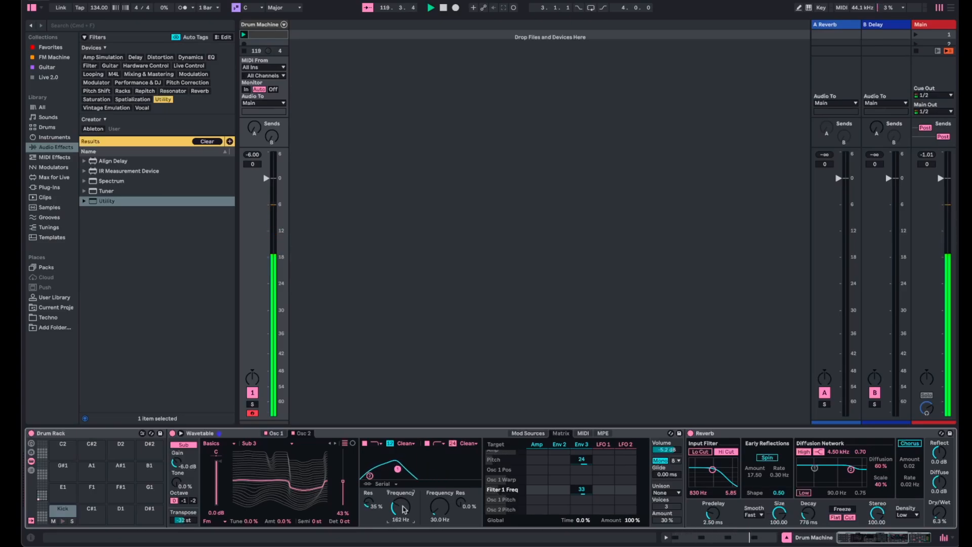
pyautogui.moveTo(348, 494); pyautogui.dragTo(348, 458)
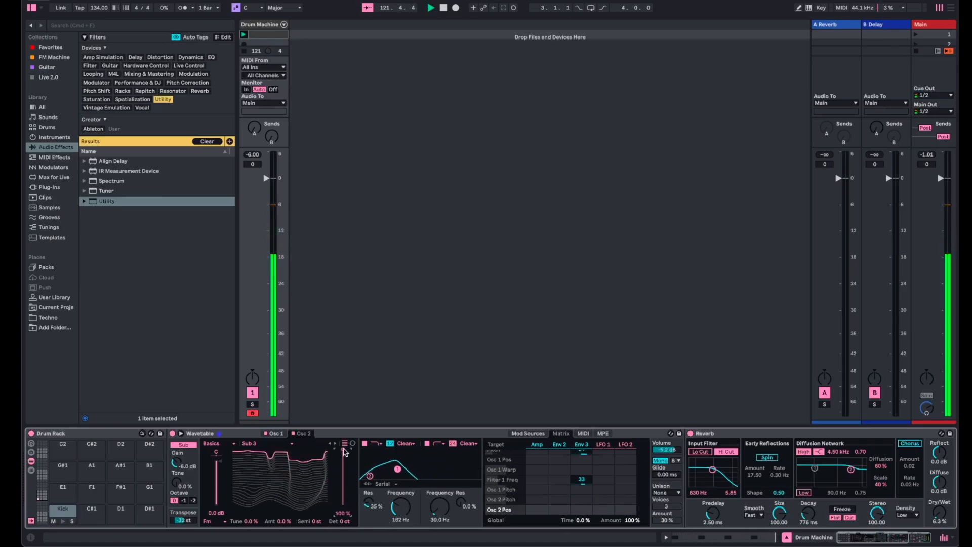
pyautogui.moveTo(394, 503)
pyautogui.mouseDown()
pyautogui.moveTo(394, 479)
pyautogui.moveTo(395, 499)
pyautogui.mouseUp()
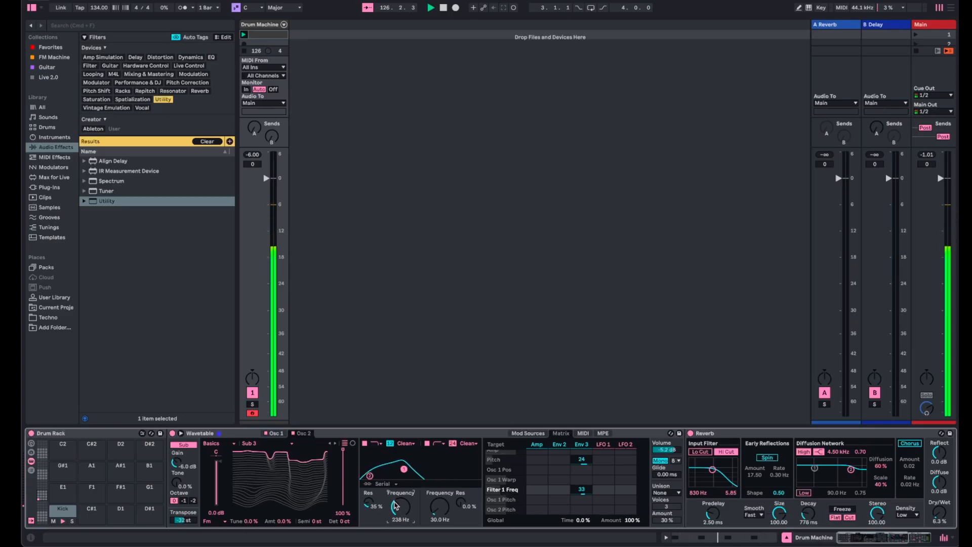
pyautogui.moveTo(401, 506); pyautogui.dragTo(400, 519)
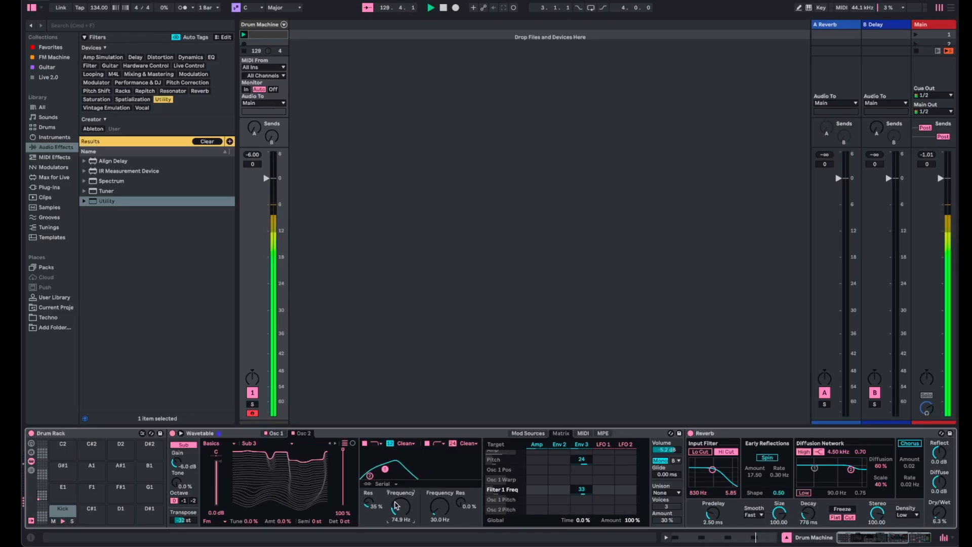
pyautogui.press('space')
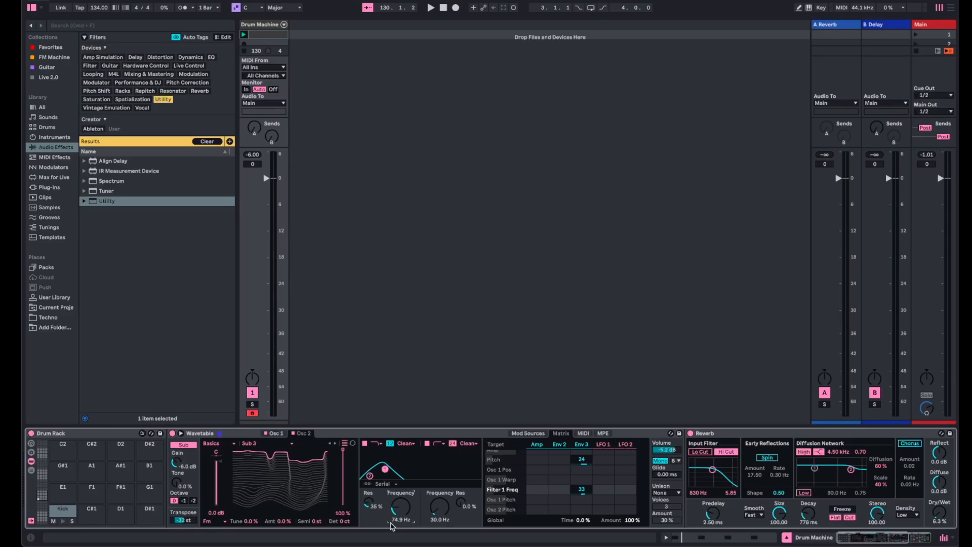
# - Group Wavetable into an Instrument Rack and map the first filter's frequency to Macro 1
pyautogui.click(242, 436)
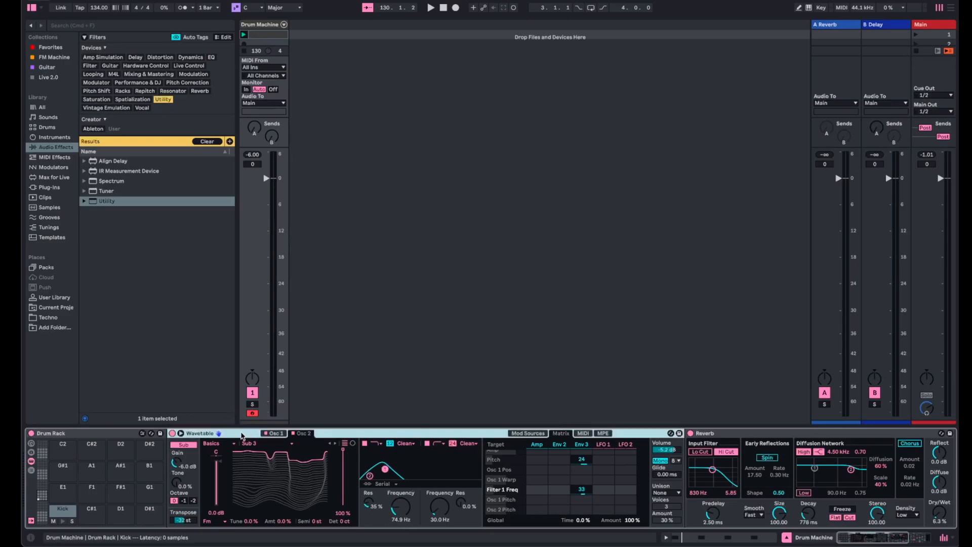
pyautogui.press('super+g')
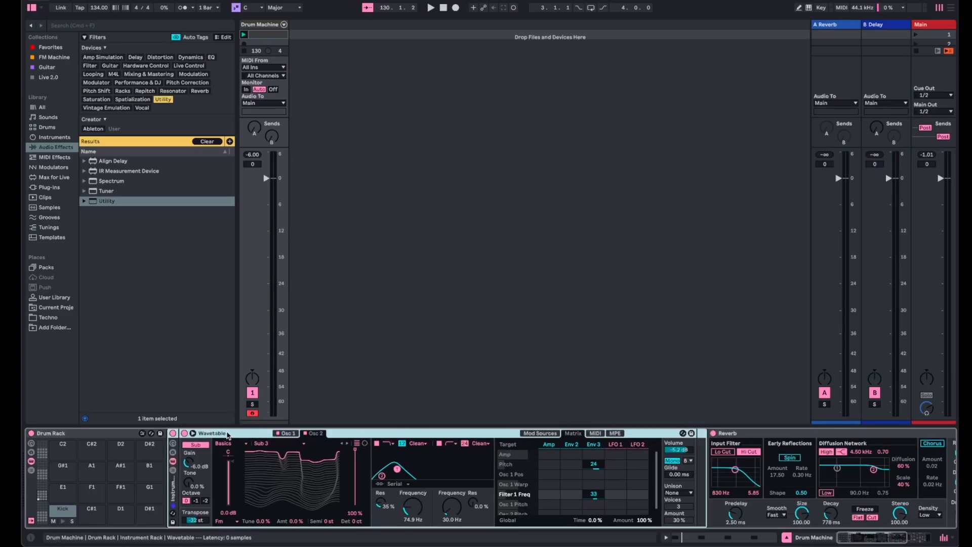
pyautogui.rightClick(416, 511)
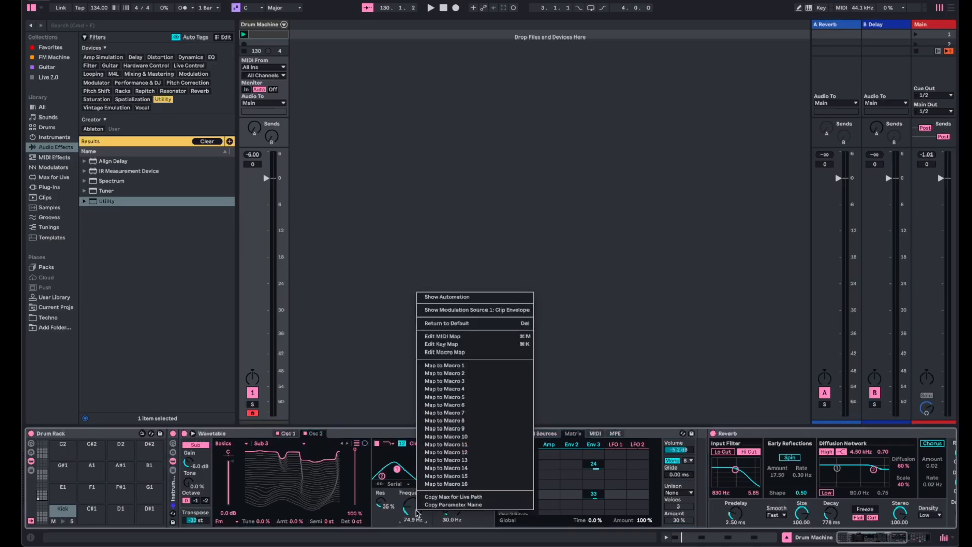
pyautogui.click(459, 367)
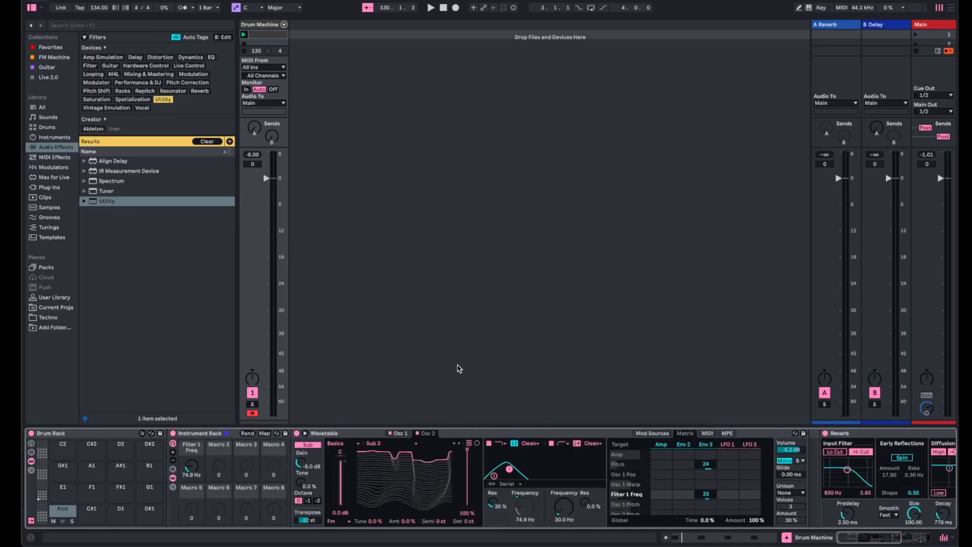
# - Map Osc 1's wavetable position to Macro 2 and its Fold amount to Macro 3
pyautogui.hscroll(8, 563, 490)
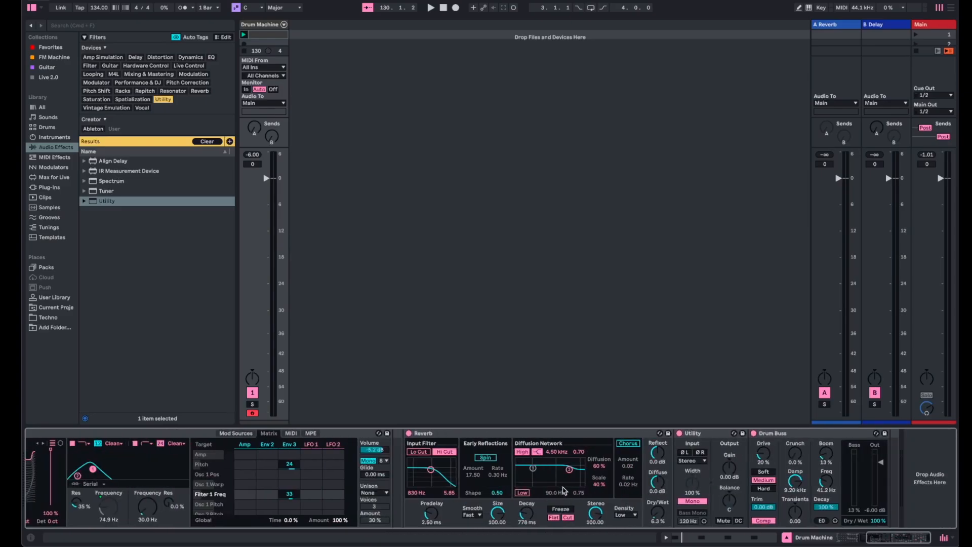
pyautogui.hscroll(-8, 563, 490)
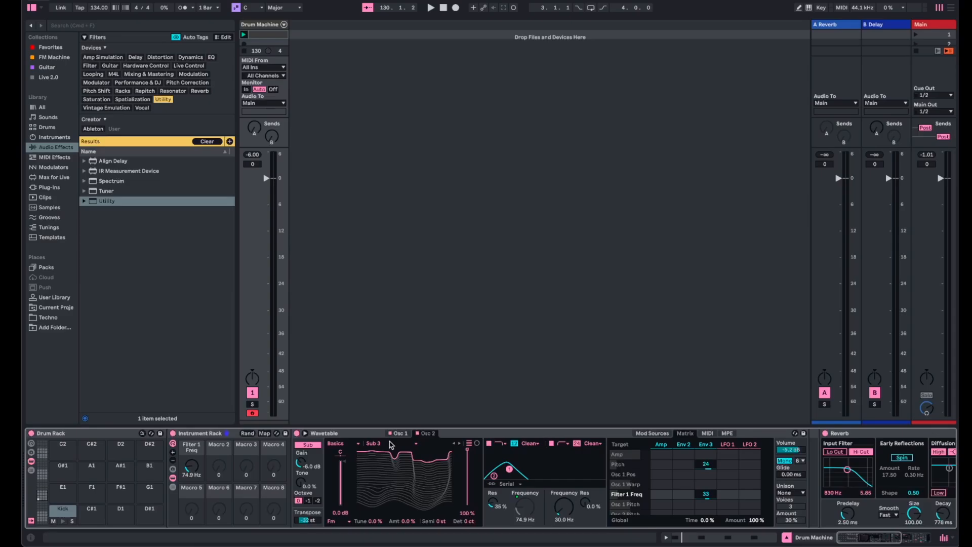
pyautogui.click(404, 434)
pyautogui.press('space')
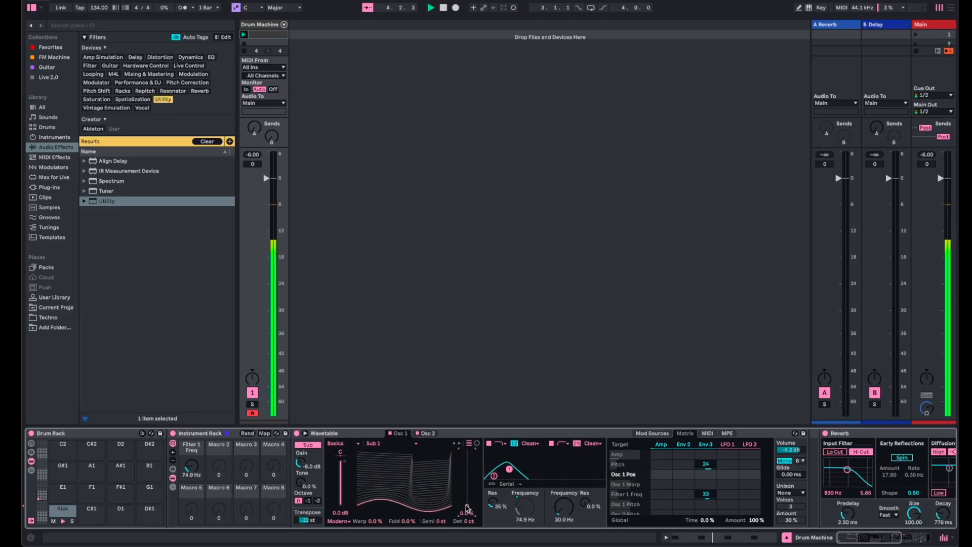
pyautogui.press('space')
pyautogui.rightClick(469, 507)
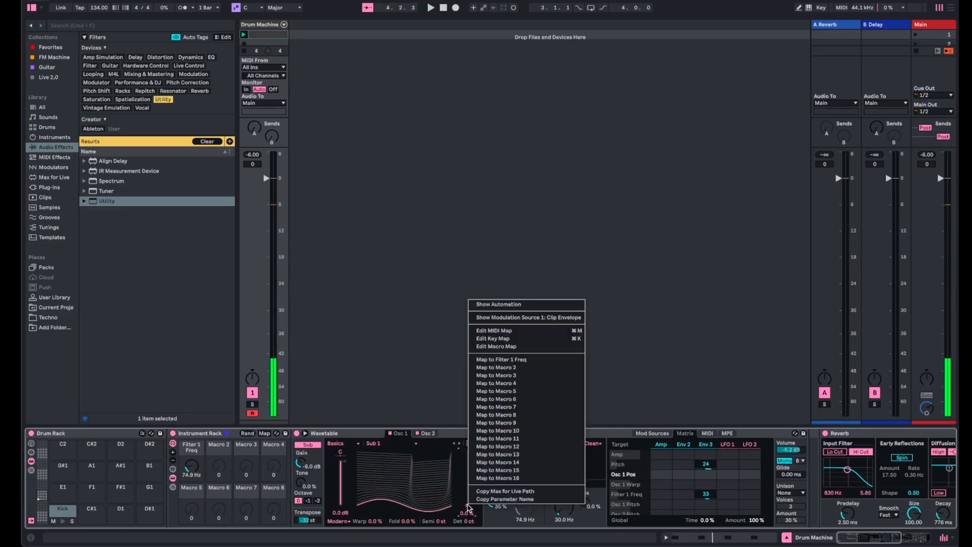
pyautogui.click(538, 368)
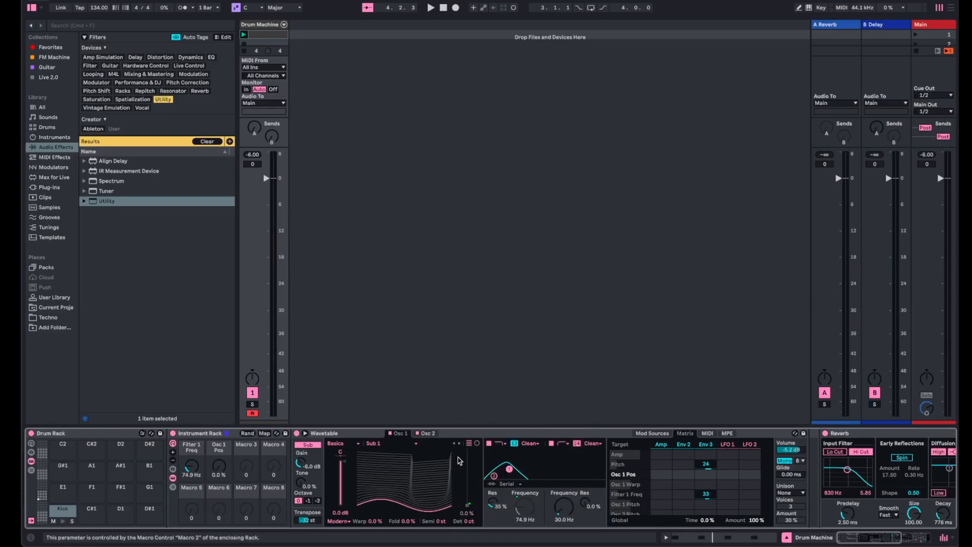
pyautogui.rightClick(409, 527)
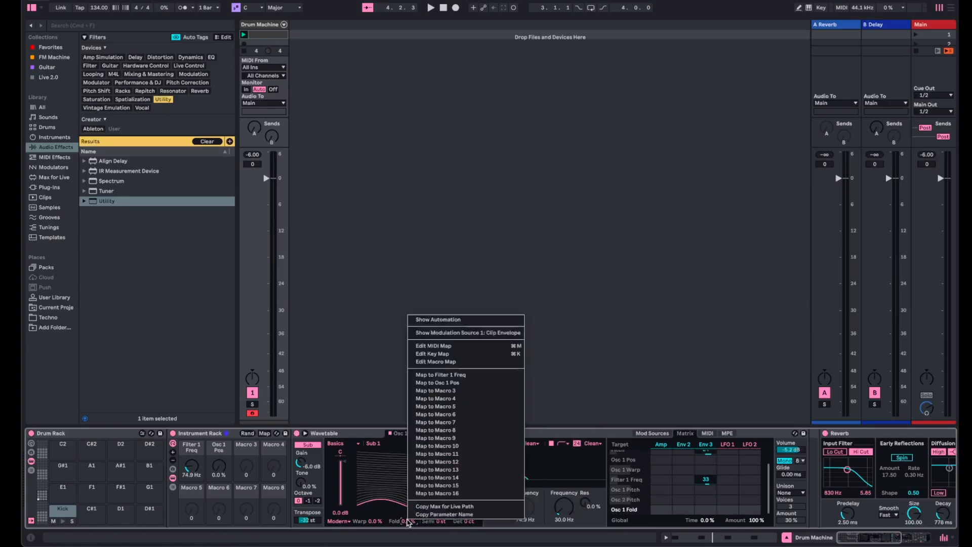
pyautogui.click(476, 396)
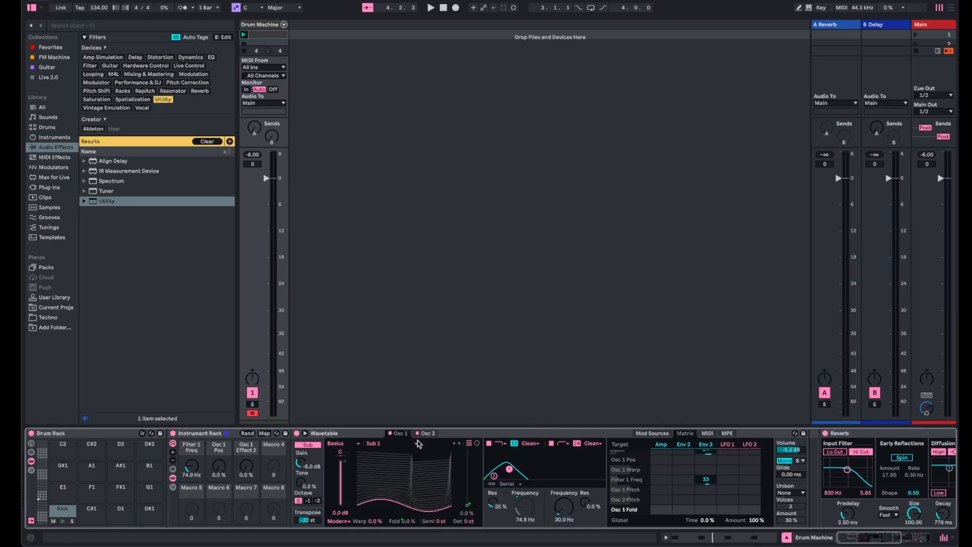
# - Map Osc 2's gain to Macro 5 of the Instrument Rack
pyautogui.click(428, 434)
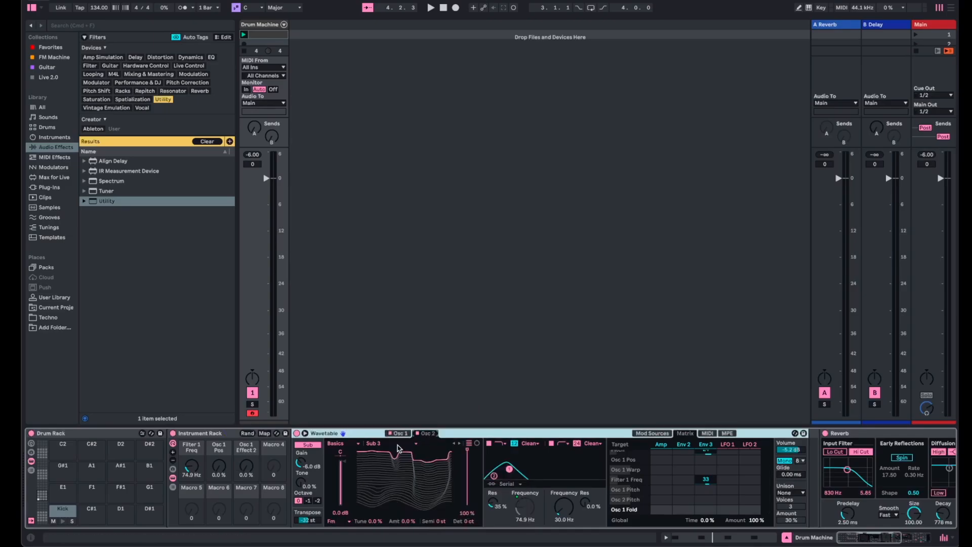
pyautogui.moveTo(342, 471); pyautogui.dragTo(343, 474)
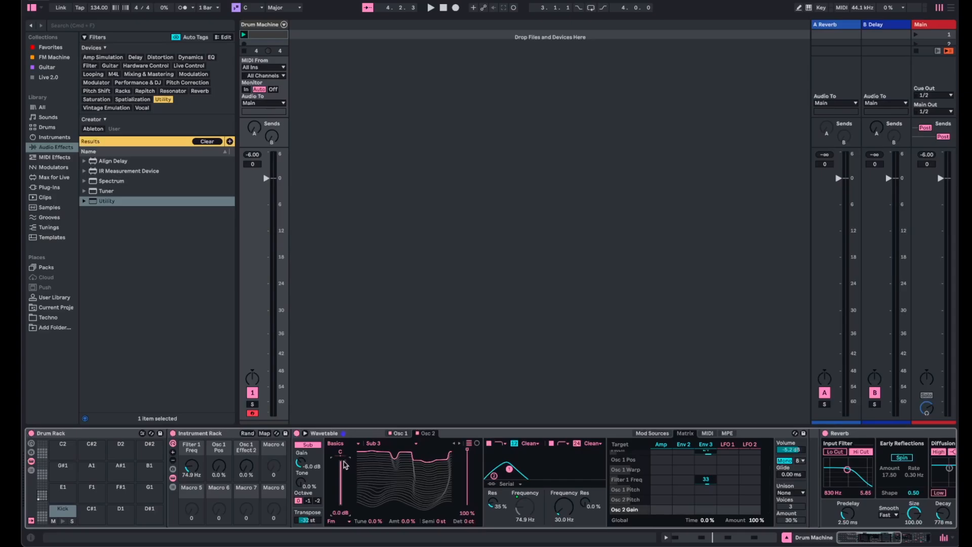
pyautogui.rightClick(344, 465)
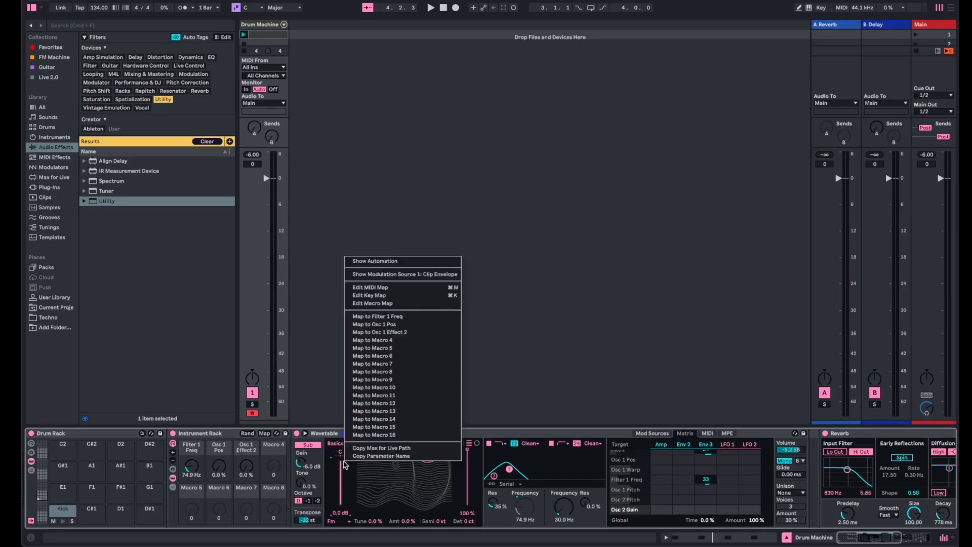
pyautogui.click(415, 348)
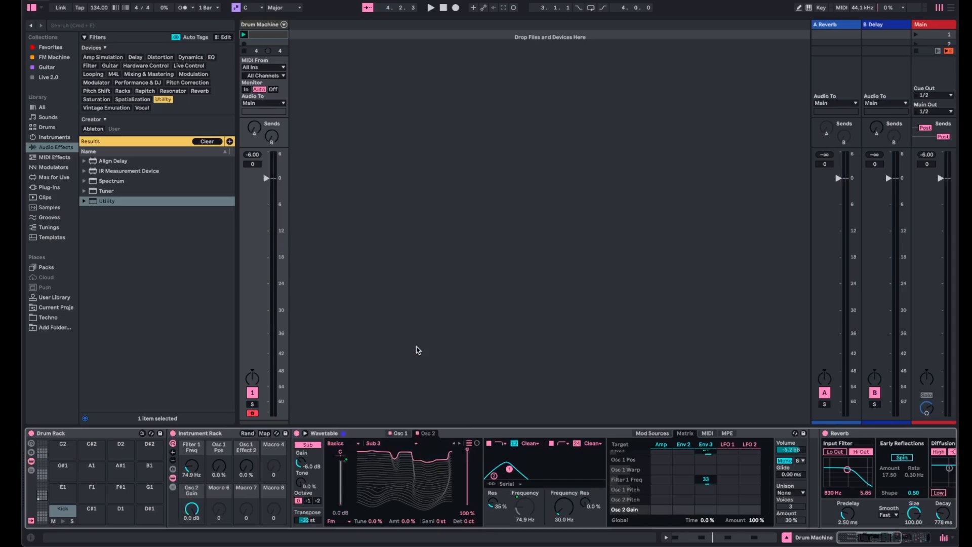
# - Map Osc 2's wavetable position to Macro 6 and its FM amount to Macro 7
pyautogui.rightClick(467, 454)
pyautogui.click(555, 343)
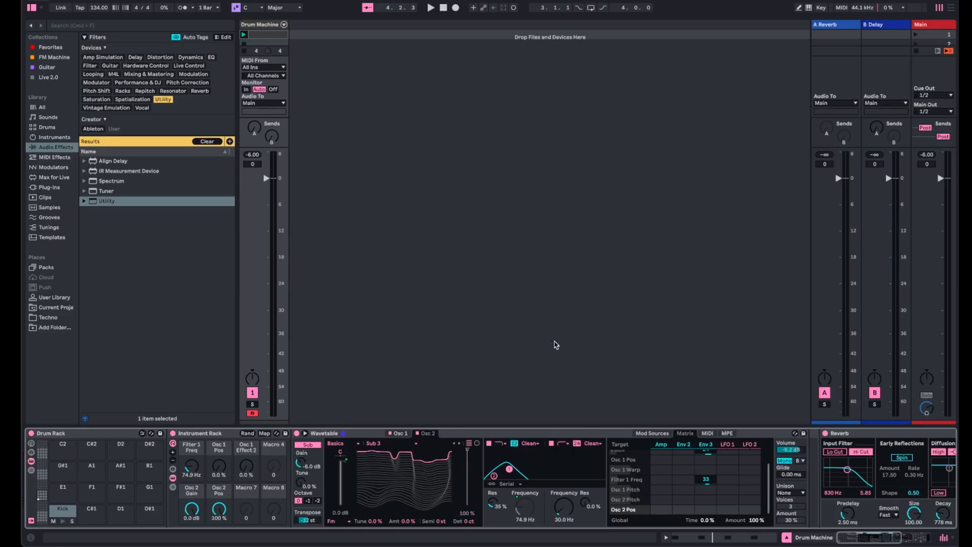
pyautogui.rightClick(403, 522)
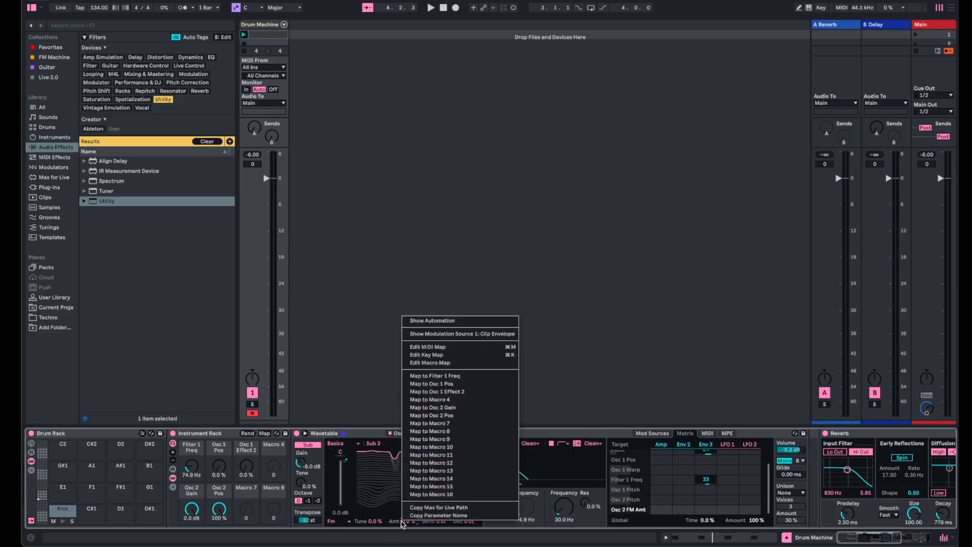
pyautogui.click(465, 424)
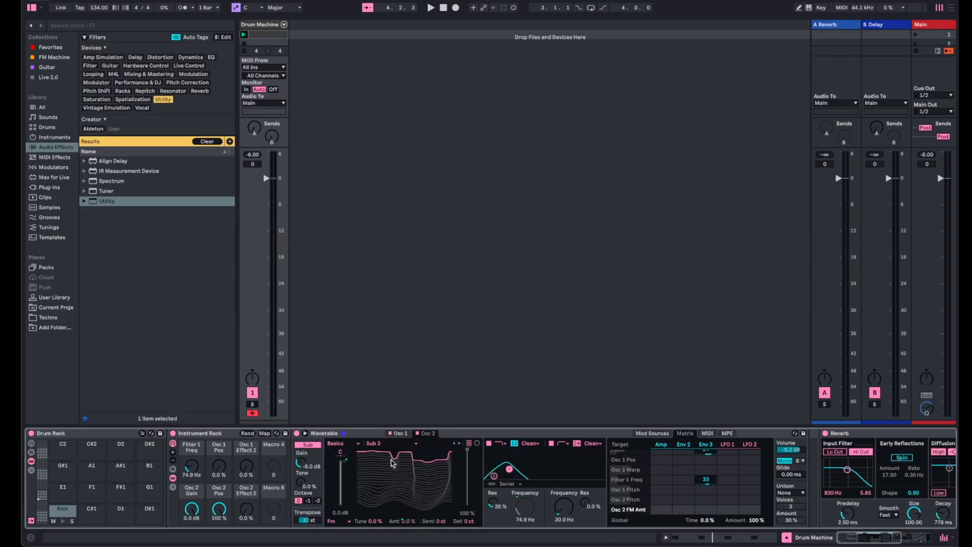
# - Audition the kick while raising the Osc 1 Effect 2 macro to 100% and setting the Filter 1 Freq macro to 103 Hz
pyautogui.press('space')
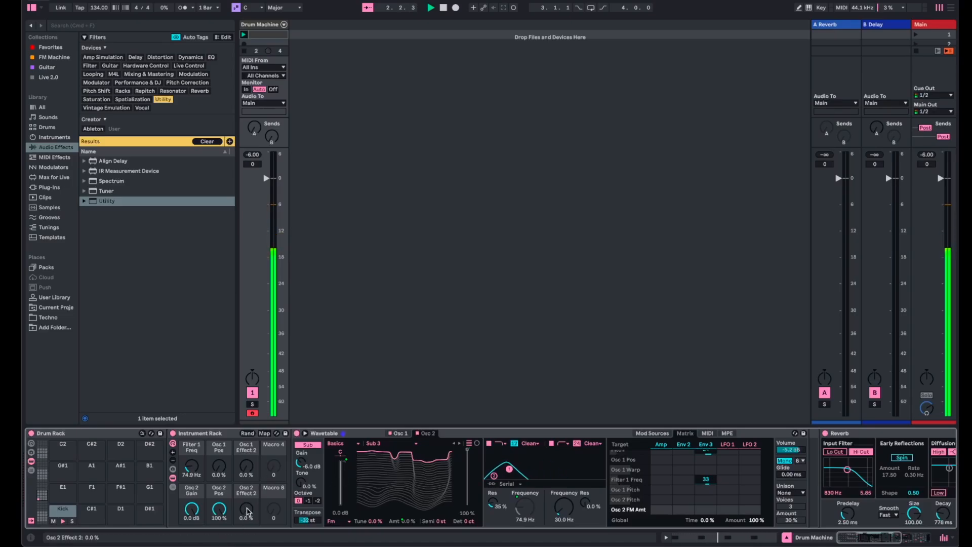
pyautogui.moveTo(246, 509)
pyautogui.mouseDown()
pyautogui.moveTo(246, 463)
pyautogui.moveTo(246, 506)
pyautogui.mouseUp()
pyautogui.moveTo(246, 465); pyautogui.dragTo(246, 421)
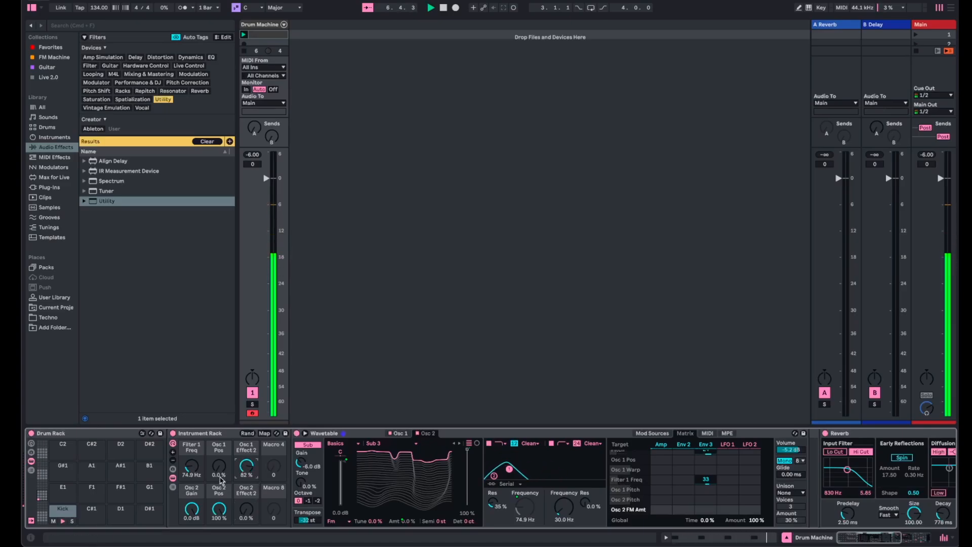
pyautogui.moveTo(219, 466); pyautogui.dragTo(204, 480)
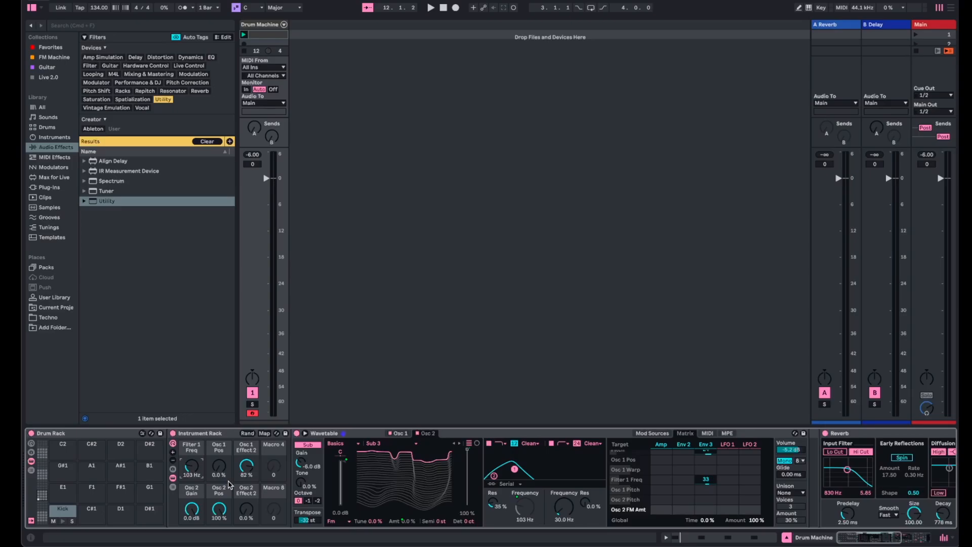
pyautogui.press('space')
pyautogui.moveTo(247, 467); pyautogui.dragTo(247, 513)
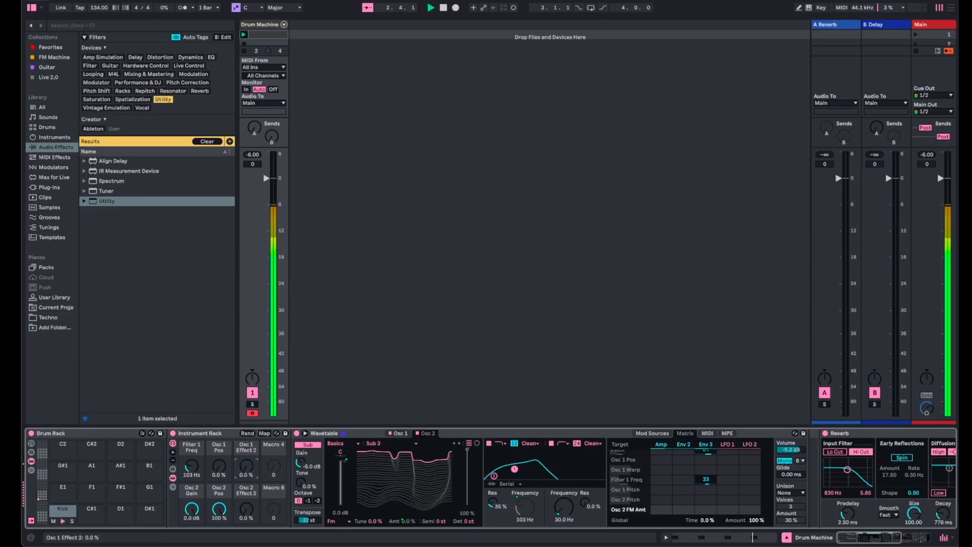
pyautogui.moveTo(247, 467); pyautogui.dragTo(247, 425)
pyautogui.moveTo(247, 468); pyautogui.dragTo(247, 418)
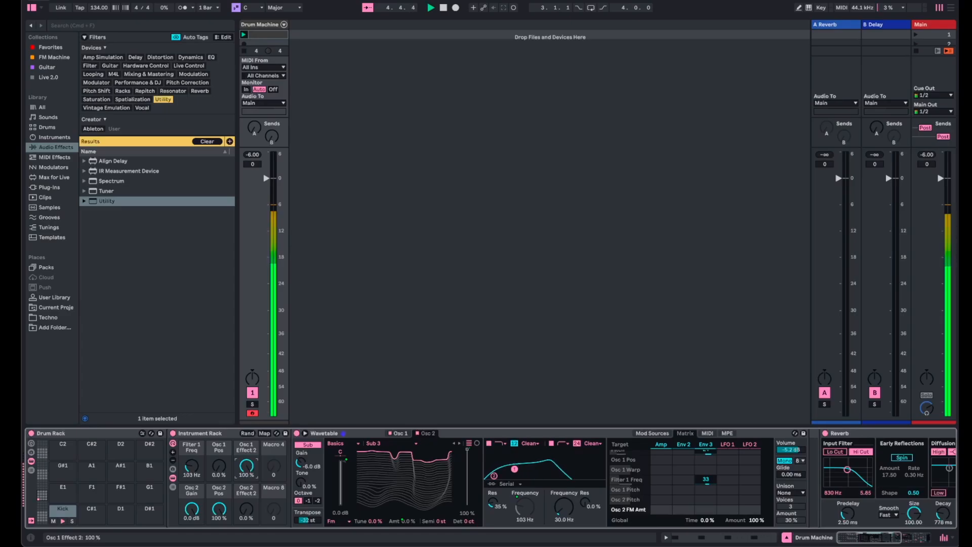
# - Set the Reverb's decay to 975 ms and dry/wet to 3.9%, trying a smaller size before resetting it to 100
pyautogui.hscroll(5, 247, 470)
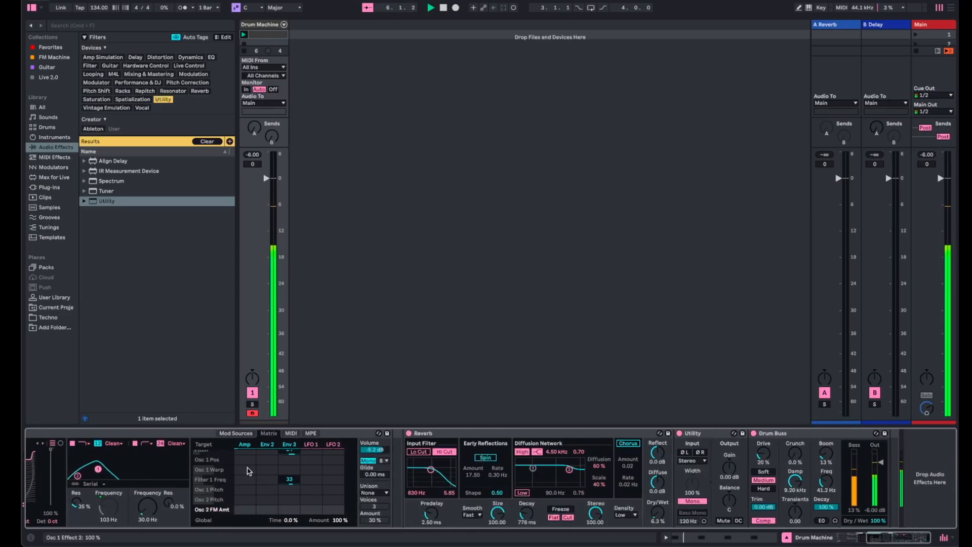
pyautogui.hscroll(-1, 247, 470)
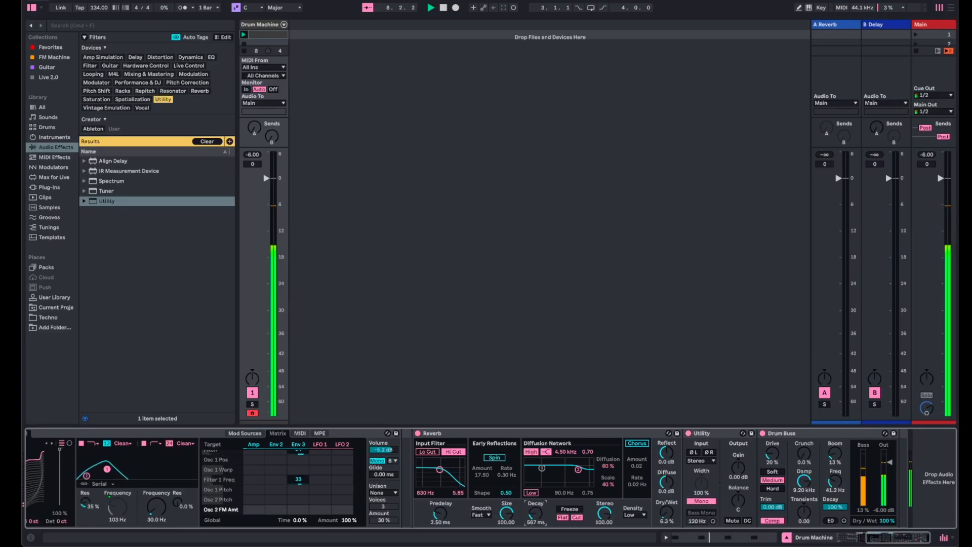
pyautogui.moveTo(535, 513); pyautogui.dragTo(535, 516)
pyautogui.moveTo(666, 513); pyautogui.dragTo(666, 507)
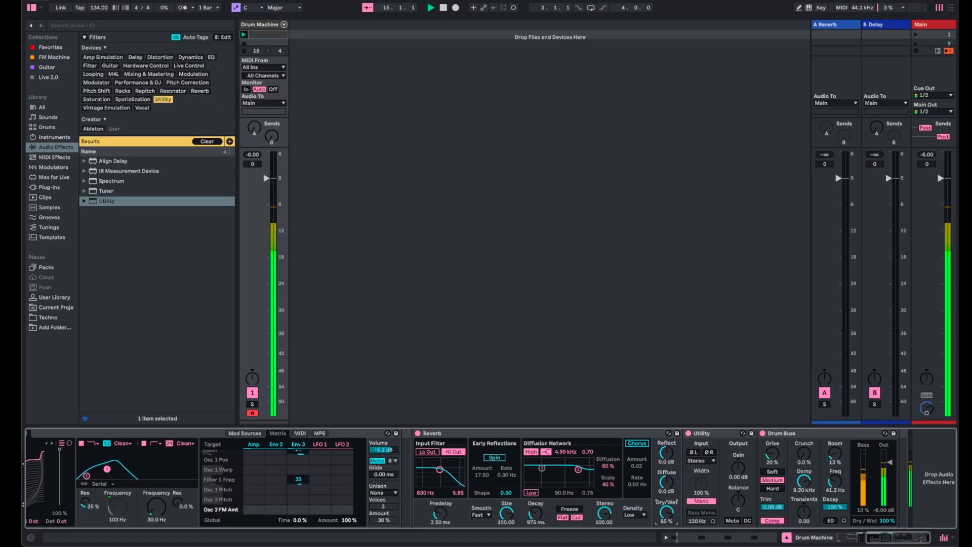
pyautogui.moveTo(667, 513); pyautogui.dragTo(667, 515)
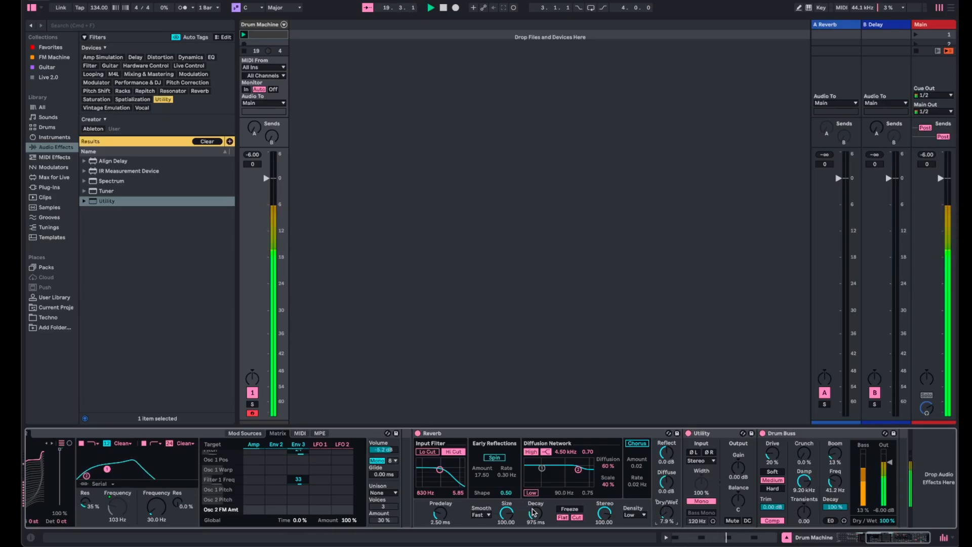
pyautogui.moveTo(535, 513)
pyautogui.mouseDown()
pyautogui.moveTo(506, 517)
pyautogui.moveTo(536, 519)
pyautogui.mouseUp()
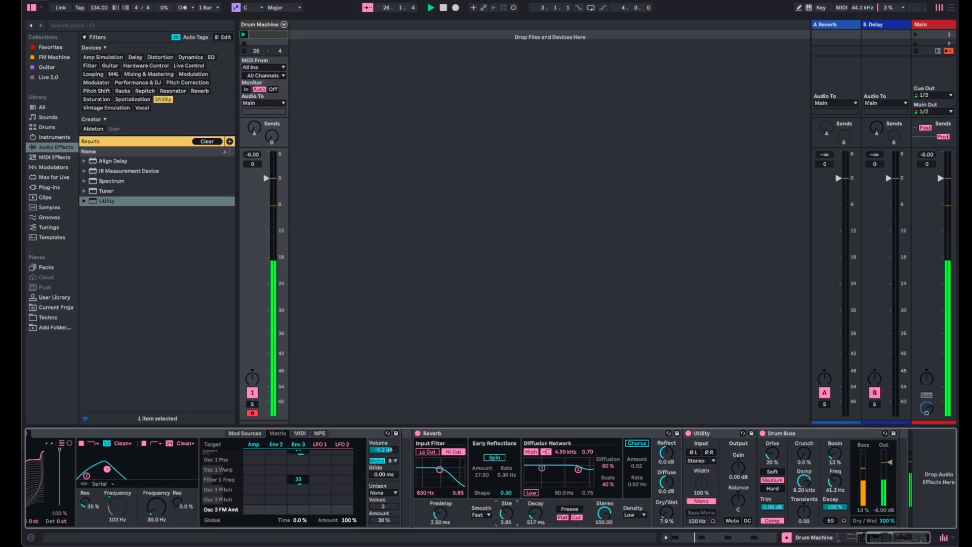
pyautogui.moveTo(506, 513)
pyautogui.mouseDown()
pyautogui.moveTo(506, 495)
pyautogui.moveTo(559, 526)
pyautogui.moveTo(535, 510)
pyautogui.moveTo(522, 521)
pyautogui.moveTo(507, 486)
pyautogui.moveTo(509, 515)
pyautogui.mouseUp()
pyautogui.doubleClick(506, 515)
pyautogui.moveTo(535, 517); pyautogui.dragTo(535, 512)
pyautogui.moveTo(664, 525); pyautogui.dragTo(666, 525)
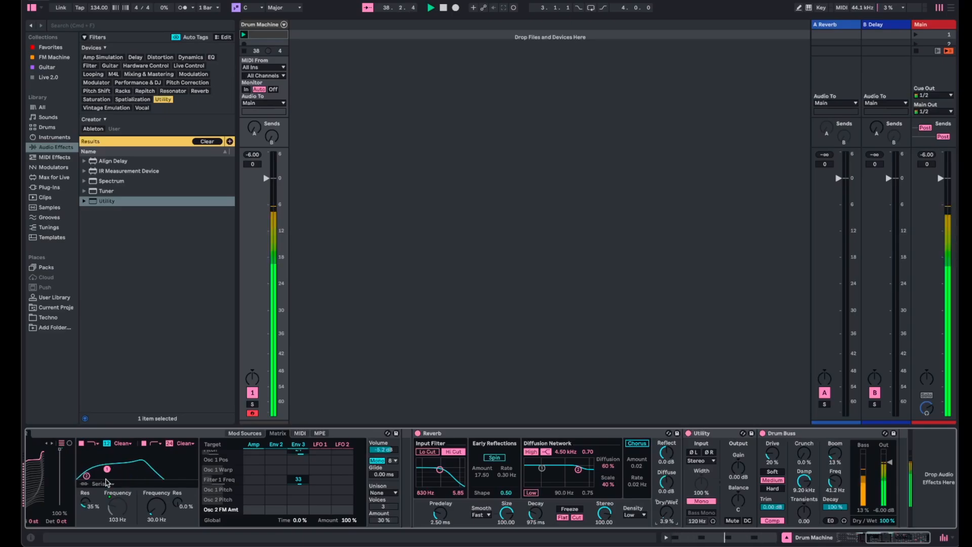
# - Reset the Osc 1 Pos, Osc 1 Effect 2, Osc 2 Pos and Osc 2 Gain macros to minimum and open Filter 1 Freq to 3.98 kHz
pyautogui.hscroll(-8, 114, 497)
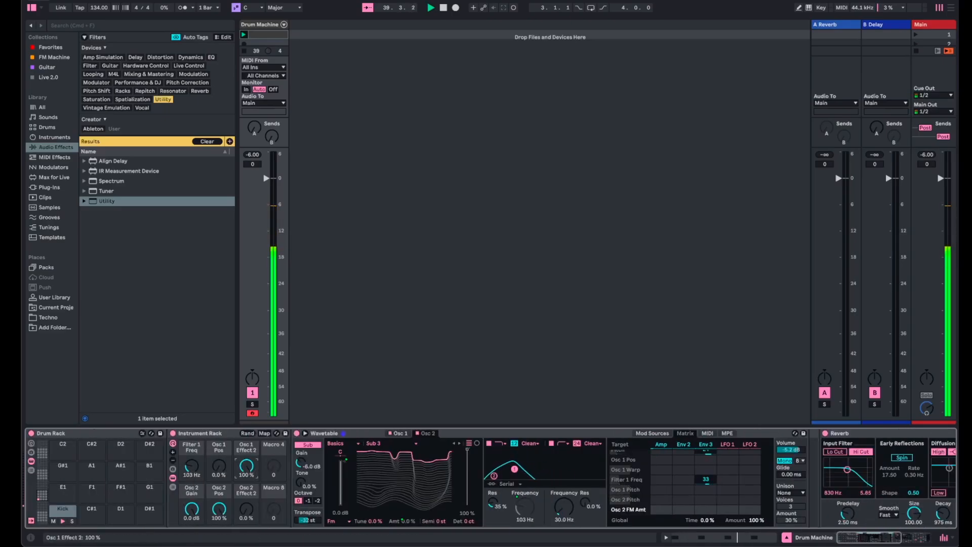
pyautogui.doubleClick(249, 466)
pyautogui.doubleClick(220, 509)
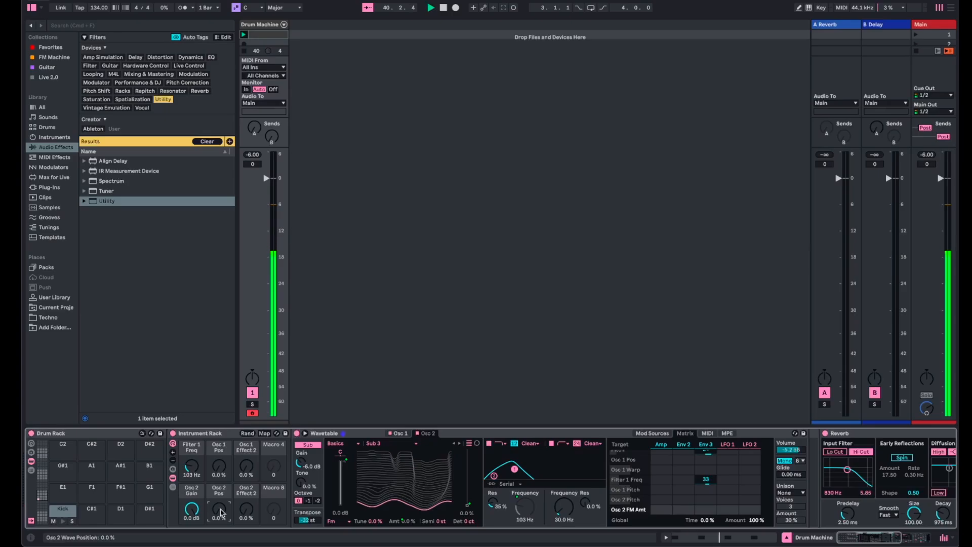
pyautogui.doubleClick(192, 509)
pyautogui.moveTo(222, 472); pyautogui.dragTo(190, 469)
pyautogui.doubleClick(219, 466)
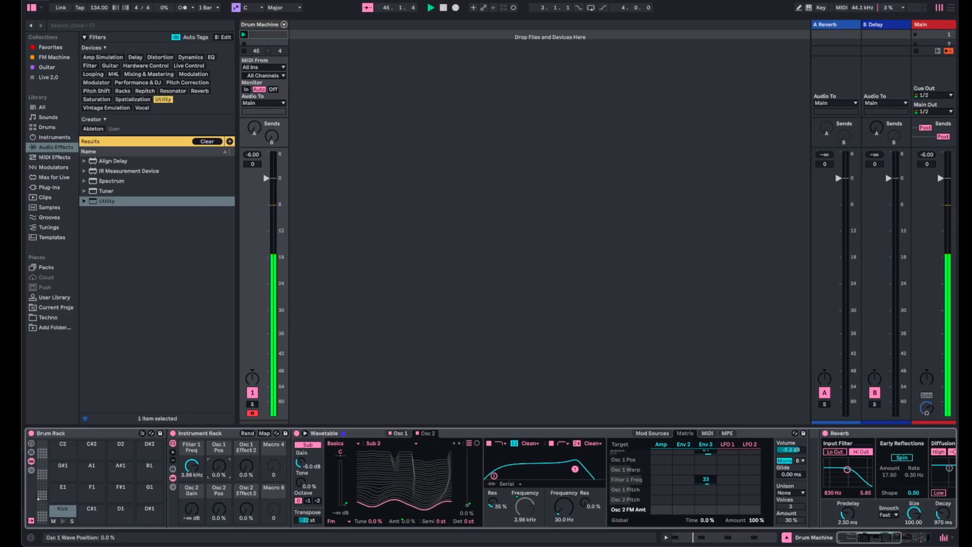
# - Audition the kick with Osc 1 Pos at 35%, Osc 2 Gain at 0.0 dB, and Osc 2 Pos and Osc 2 Effect 2 at 100%
pyautogui.moveTo(219, 466); pyautogui.dragTo(218, 450)
pyautogui.moveTo(196, 508); pyautogui.dragTo(219, 458)
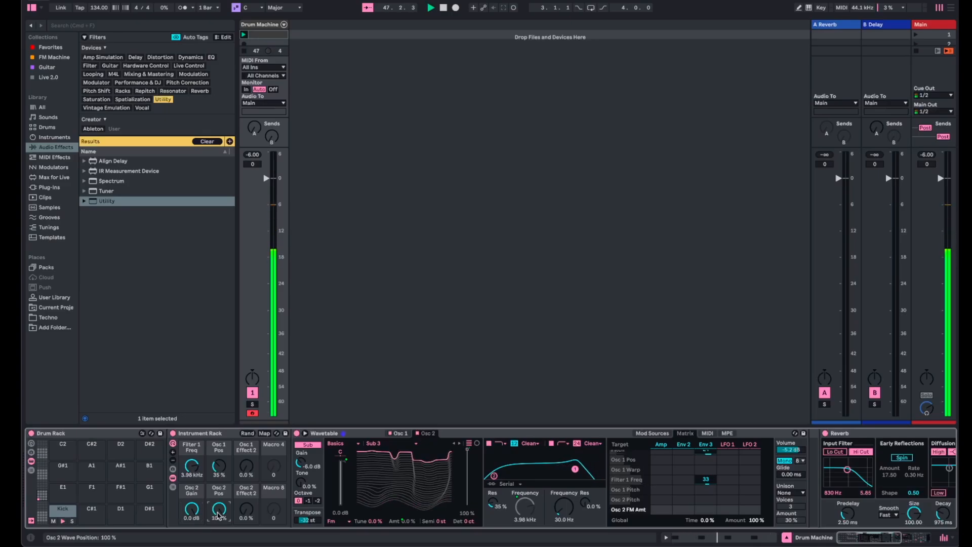
pyautogui.moveTo(247, 509); pyautogui.dragTo(247, 415)
# - Set the Filter 1 Freq macro to 87.3 Hz and return all Osc 1 and Osc 2 macros to their minimum
pyautogui.moveTo(191, 466); pyautogui.dragTo(191, 516)
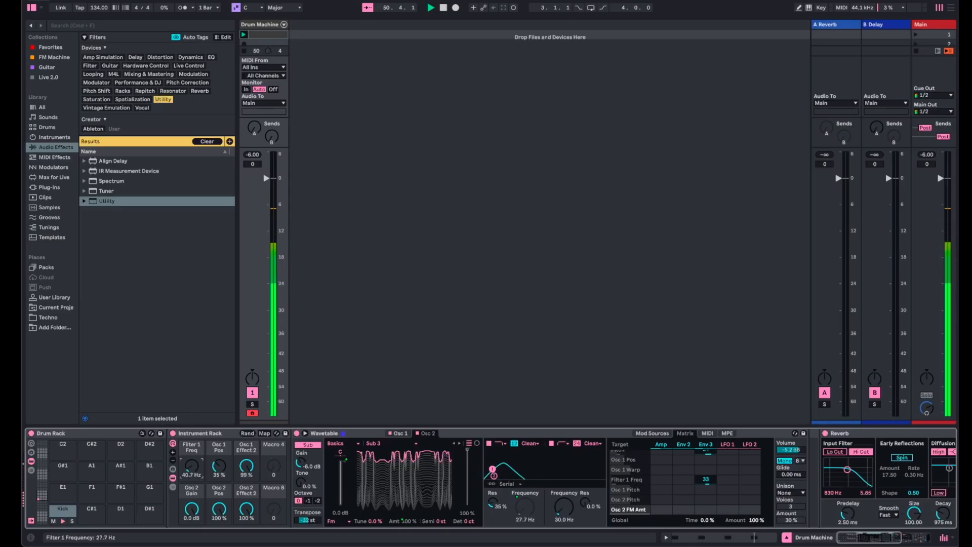
pyautogui.moveTo(191, 466); pyautogui.dragTo(191, 489)
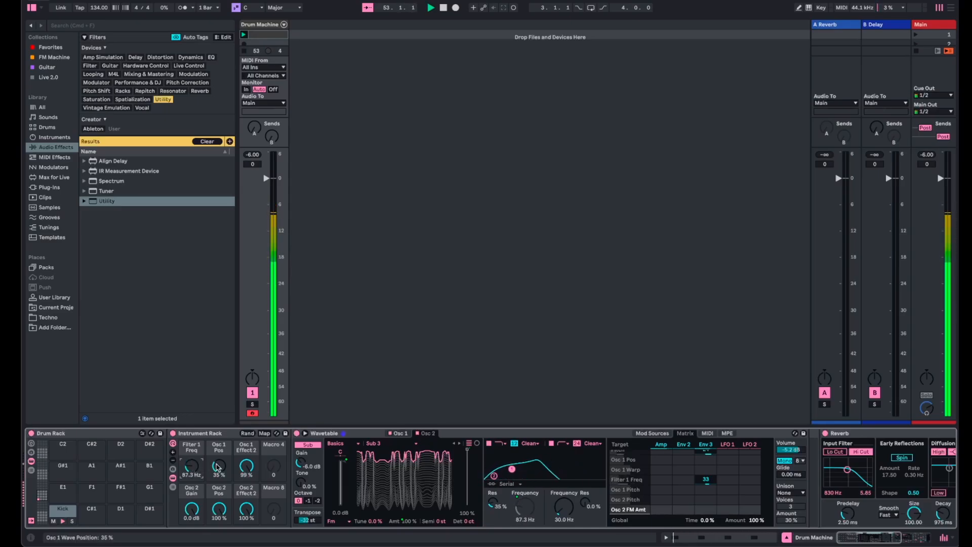
pyautogui.moveTo(248, 468); pyautogui.dragTo(191, 527)
pyautogui.moveTo(218, 466)
pyautogui.mouseDown()
pyautogui.moveTo(219, 453)
pyautogui.moveTo(218, 473)
pyautogui.mouseUp()
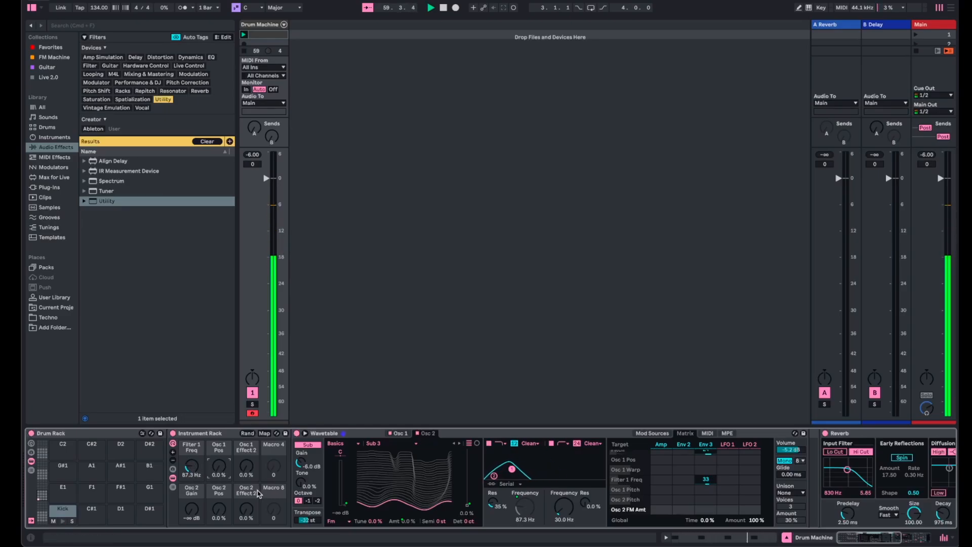
# - Stop playback and collapse the Reverb, Utility and Drum Buss devices in the kick's device chain
pyautogui.hscroll(10, 258, 494)
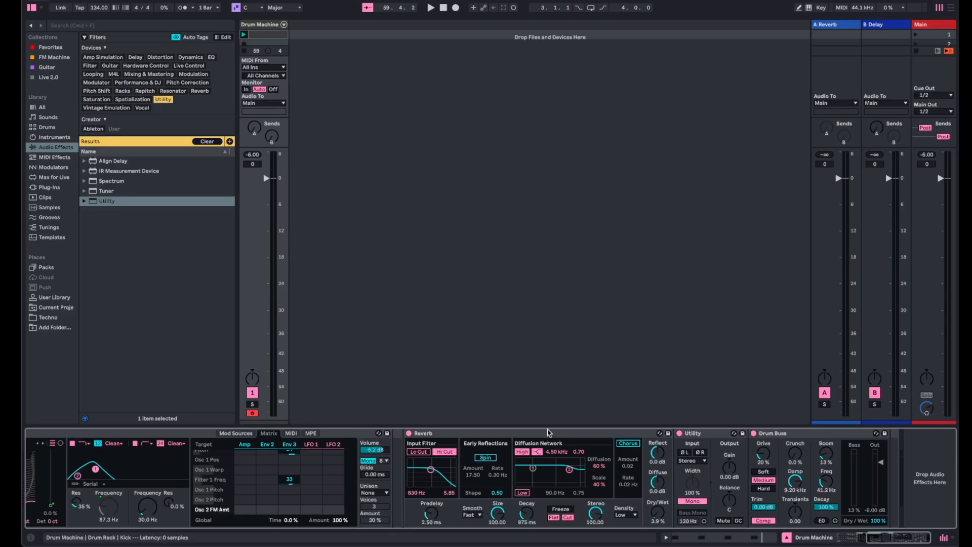
pyautogui.click(551, 436)
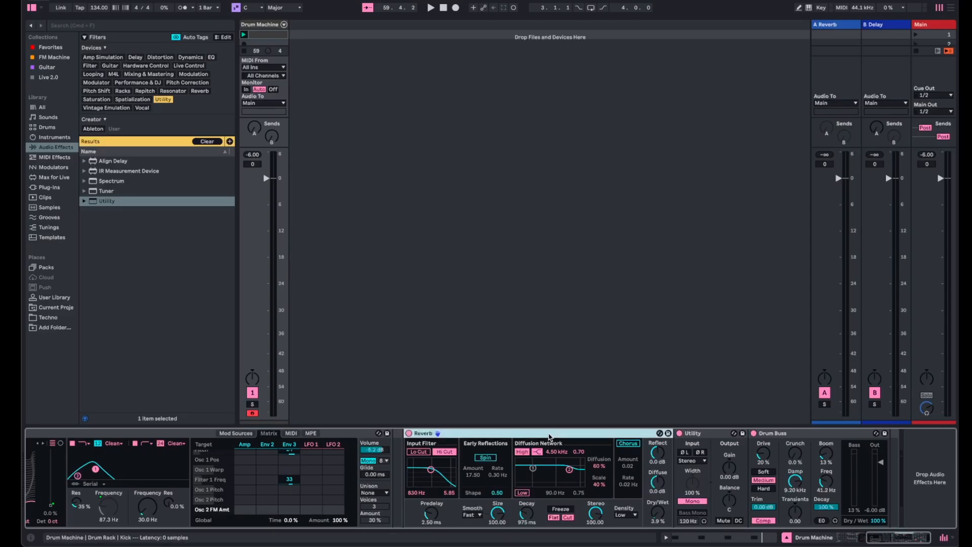
pyautogui.keyDown('shift'); pyautogui.click(797, 434); pyautogui.keyUp('shift')
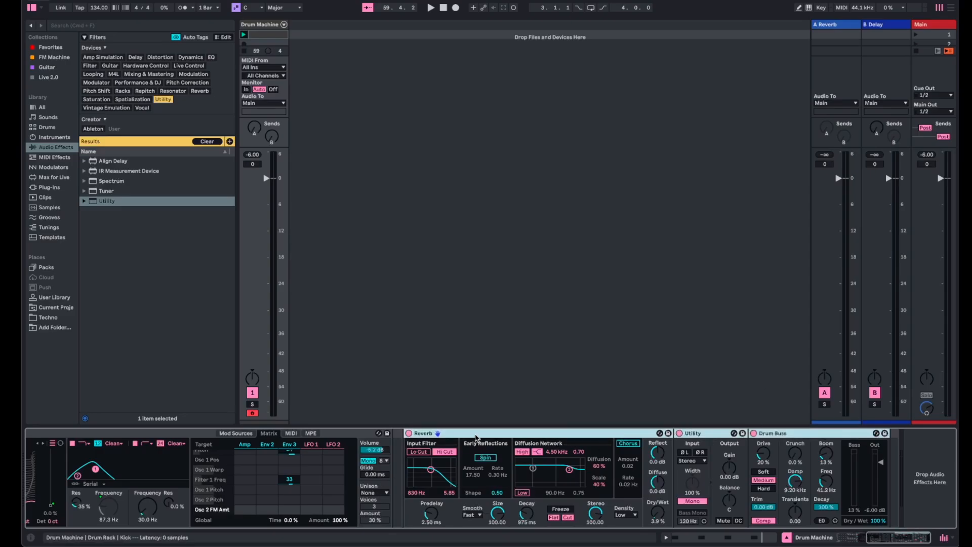
pyautogui.moveTo(411, 439); pyautogui.dragTo(392, 444)
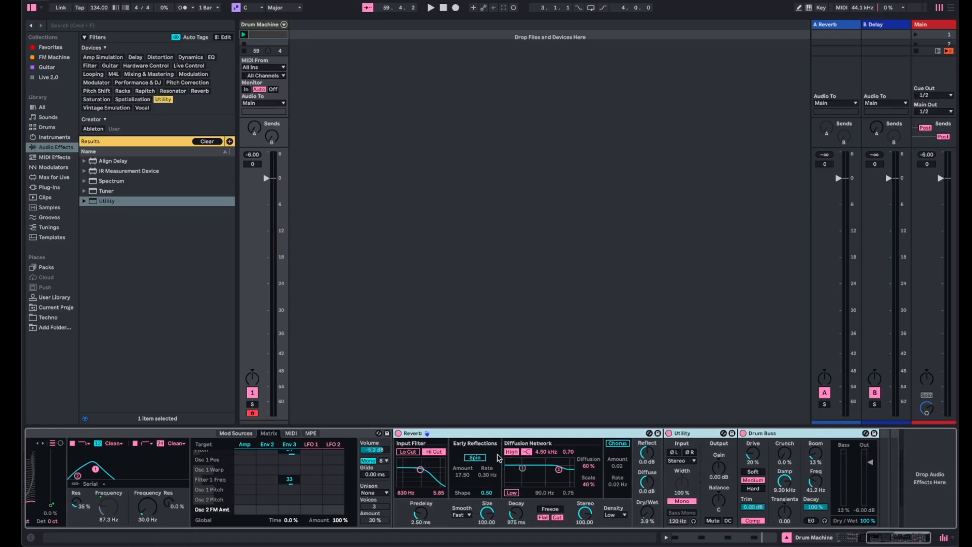
pyautogui.doubleClick(486, 435)
pyautogui.doubleClick(435, 434)
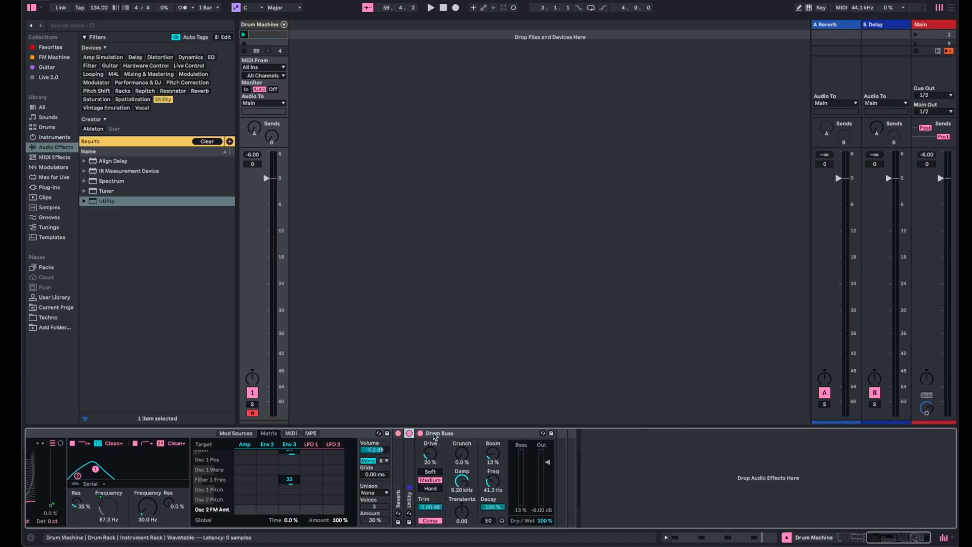
pyautogui.doubleClick(448, 434)
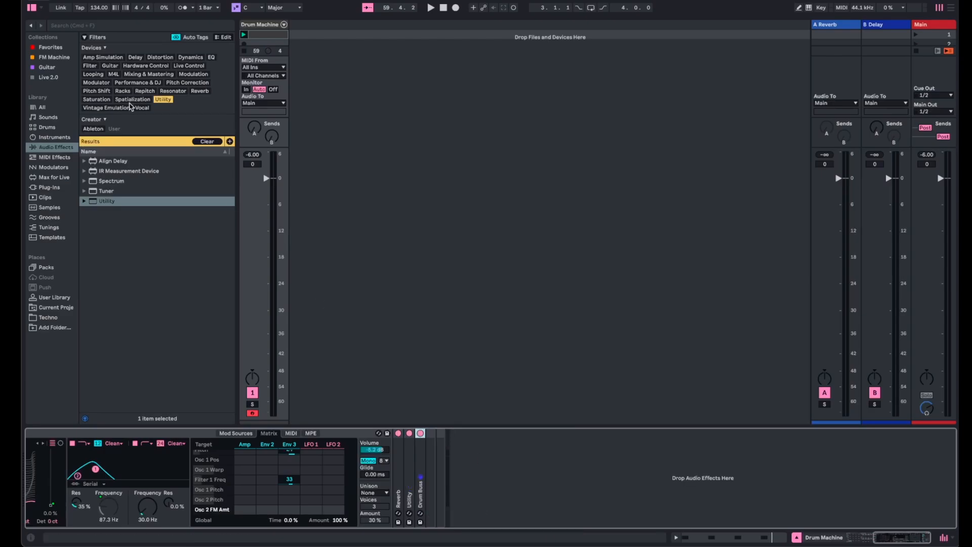
# - Clear the Utility filter, search the audio effects for "rac" and add an Audio Effect Rack after Drum Buss
pyautogui.click(51, 147)
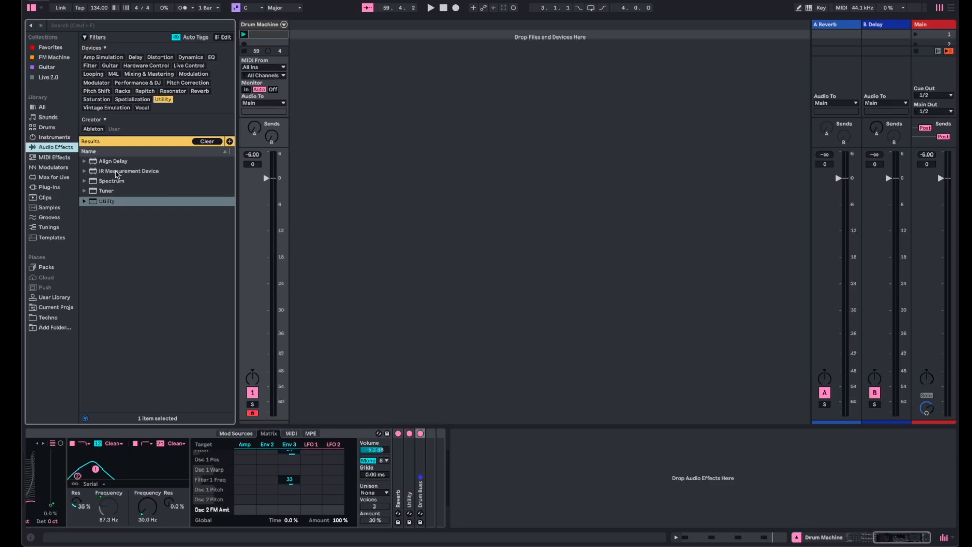
pyautogui.click(167, 101)
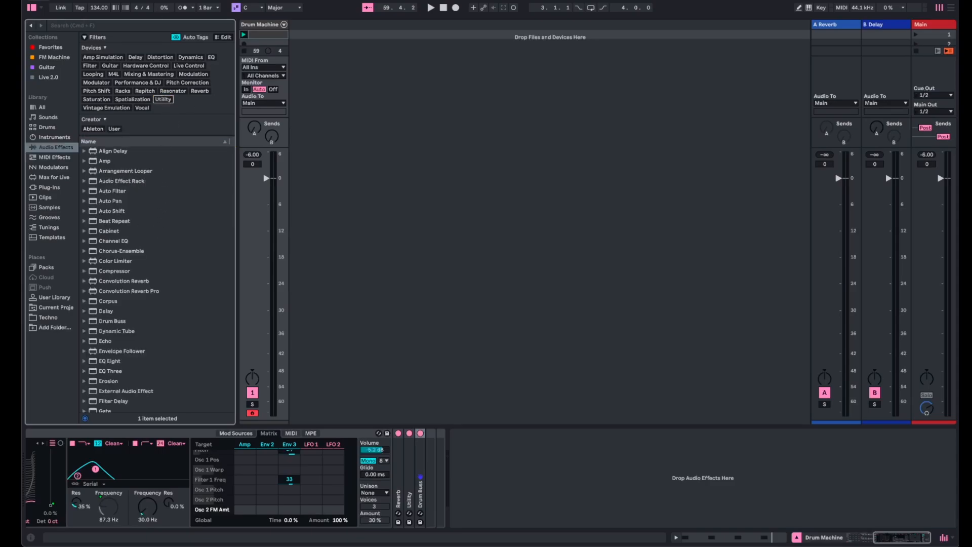
pyautogui.click(116, 26)
pyautogui.write('rac')
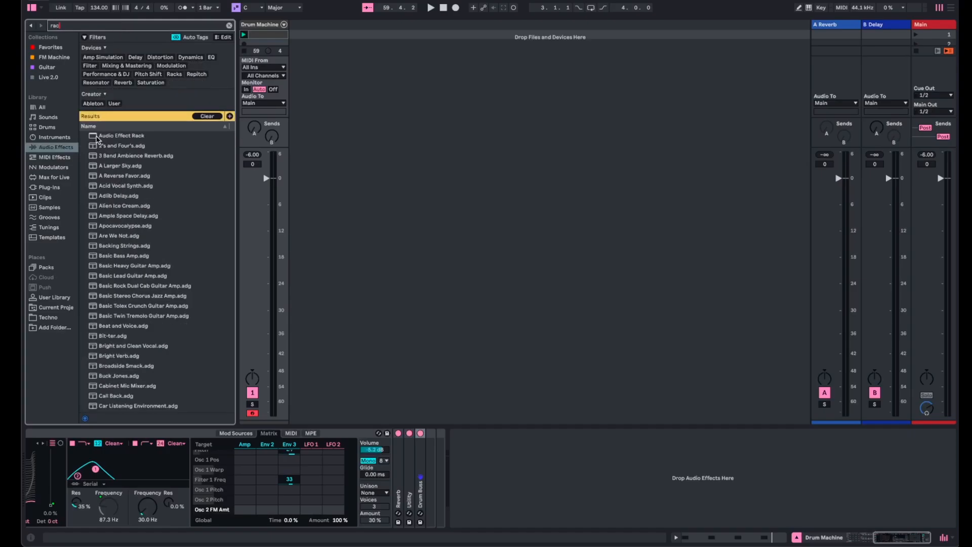
pyautogui.moveTo(93, 136); pyautogui.dragTo(424, 465)
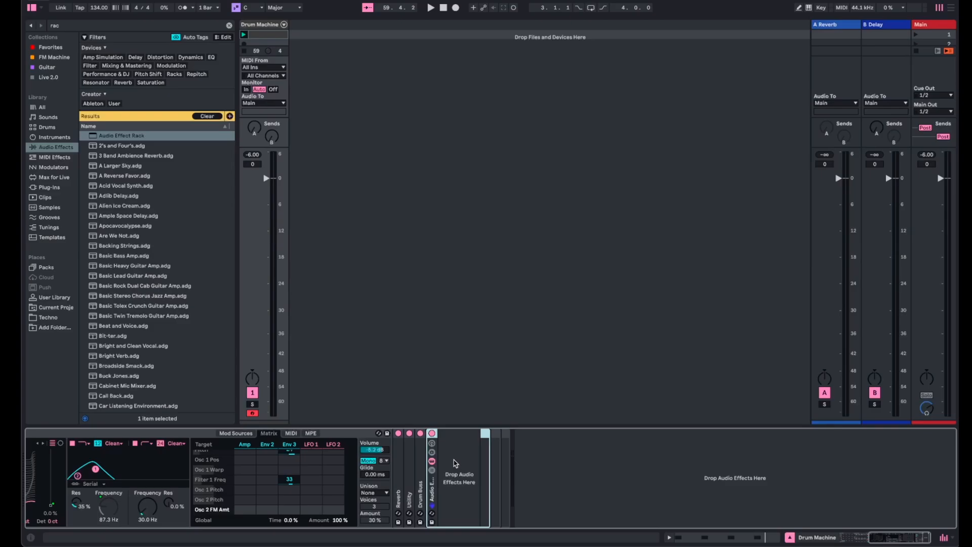
# - Filter the audio effects by Delay without the search text and add the Delay device to the Audio Effect Rack
pyautogui.click(135, 57)
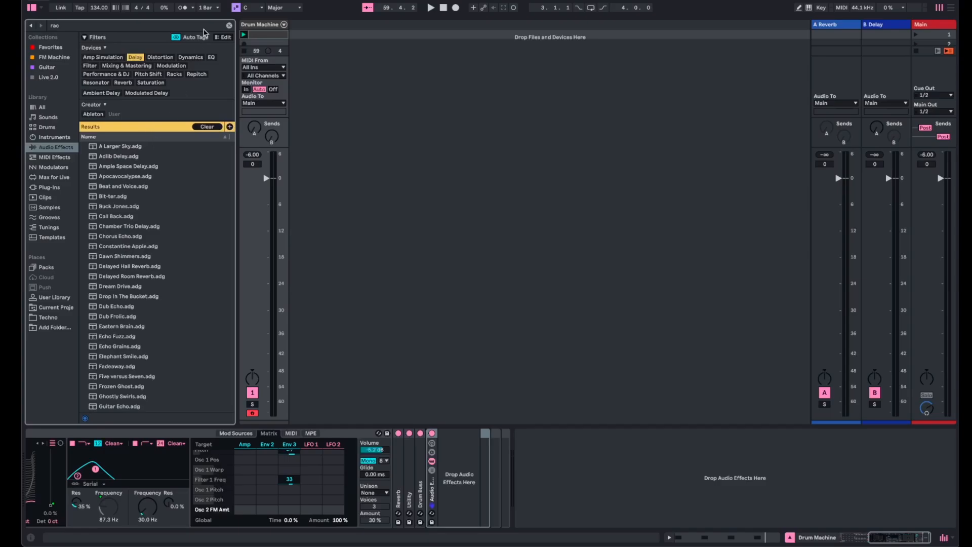
pyautogui.click(230, 25)
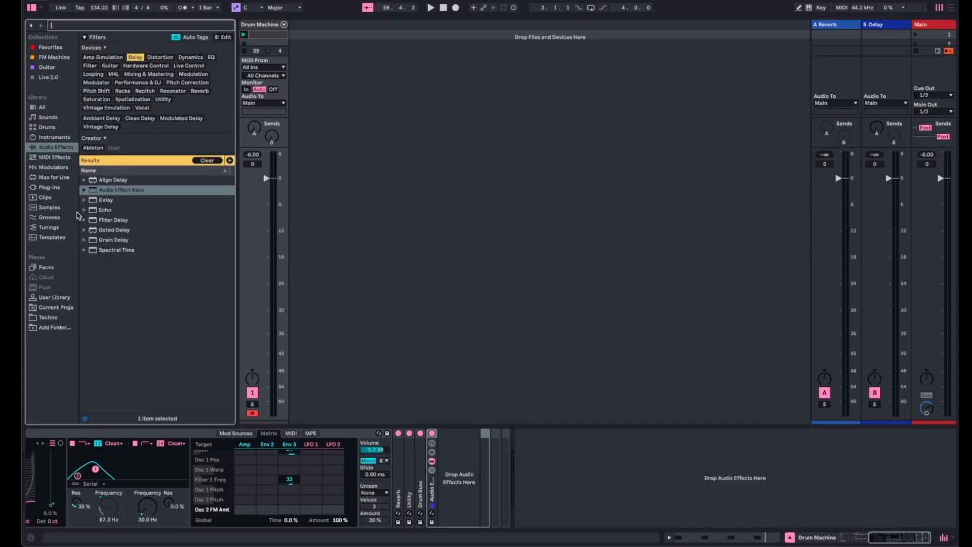
pyautogui.moveTo(94, 202); pyautogui.dragTo(458, 465)
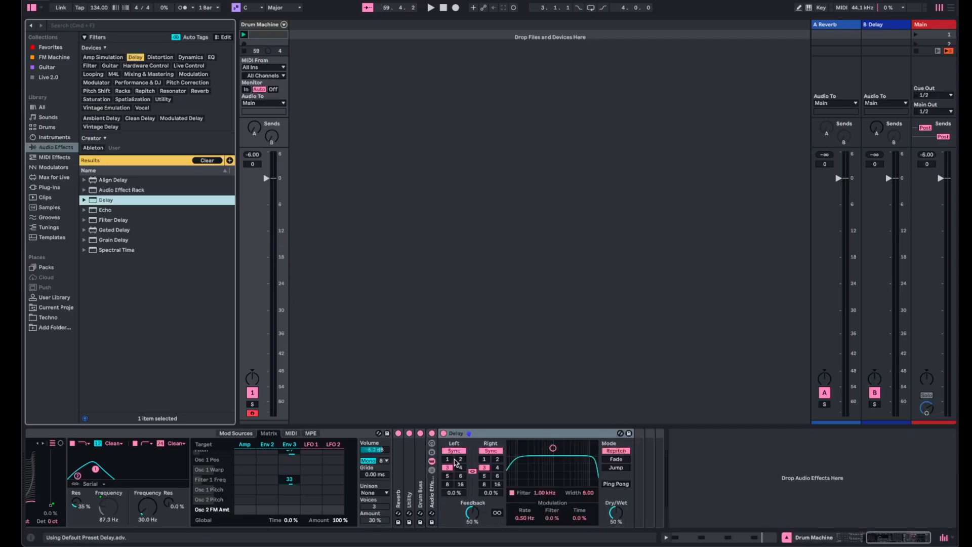
# - Start playback, show the Audio Effect Rack's chain list and create a second chain named Dry
pyautogui.press('space')
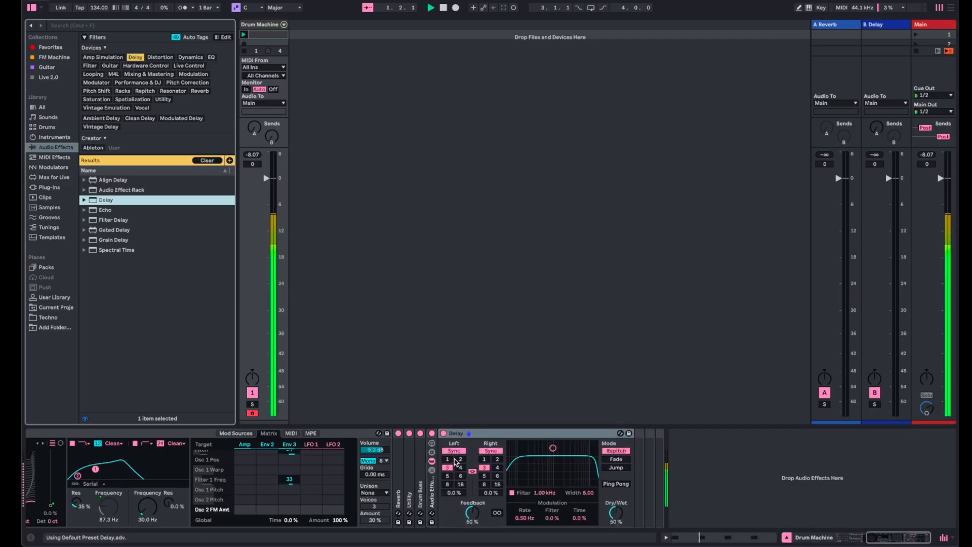
pyautogui.click(431, 473)
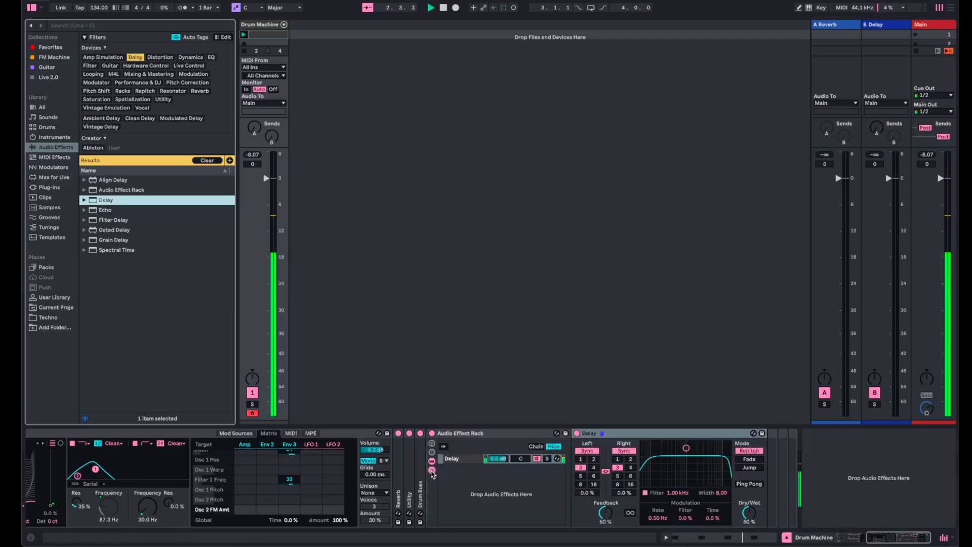
pyautogui.rightClick(484, 478)
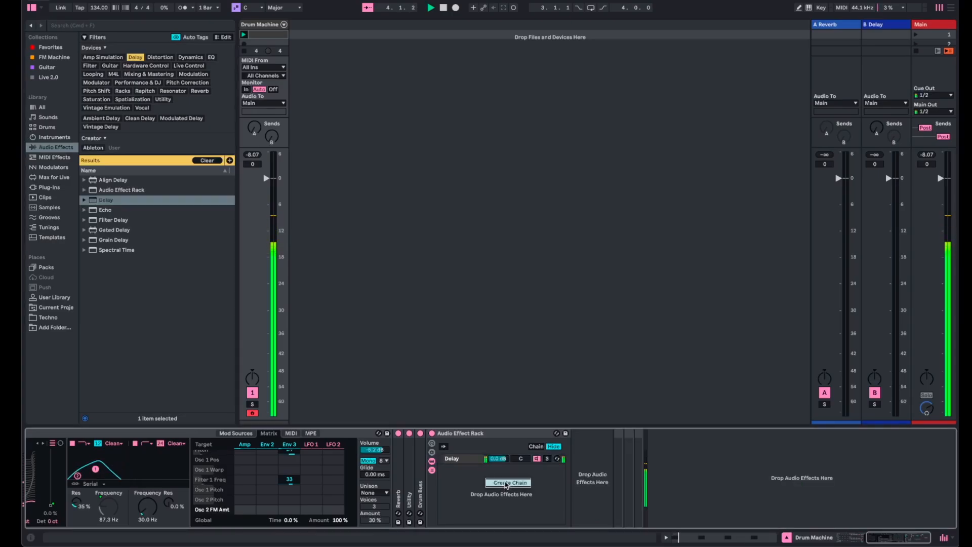
pyautogui.click(502, 482)
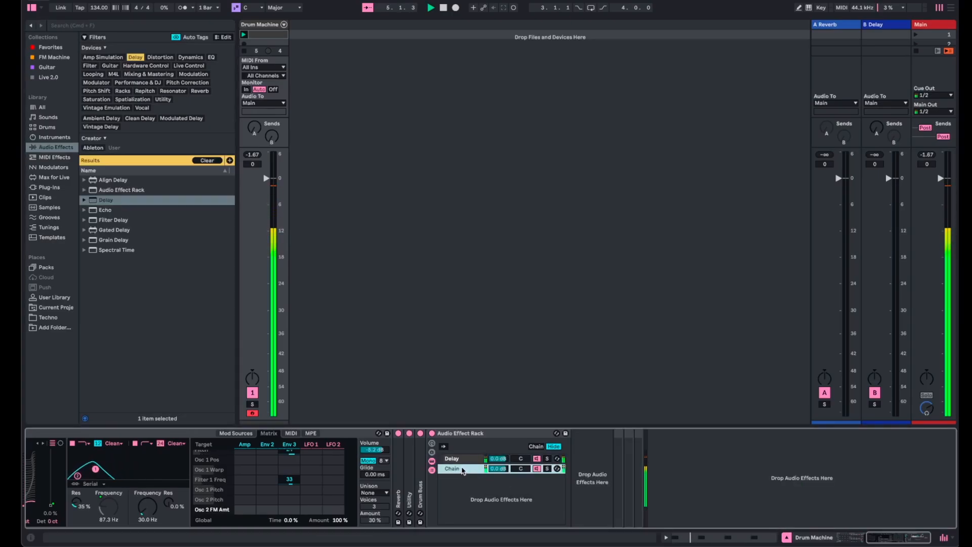
pyautogui.write('C')
pyautogui.write('ry')
# - Set the Delay's dry/wet to 100% and insert a Spectral Resonator before it in the same chain
pyautogui.click(471, 460)
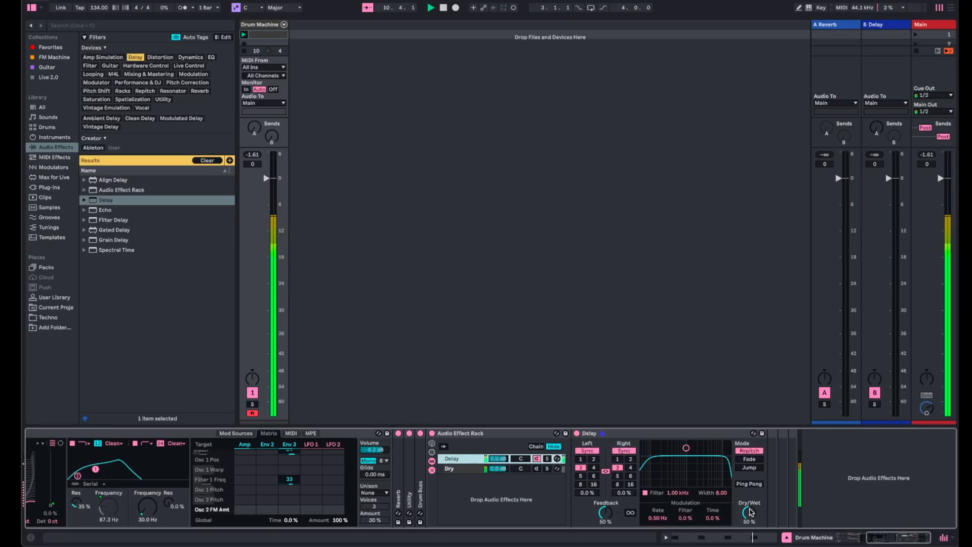
pyautogui.moveTo(750, 514); pyautogui.dragTo(750, 481)
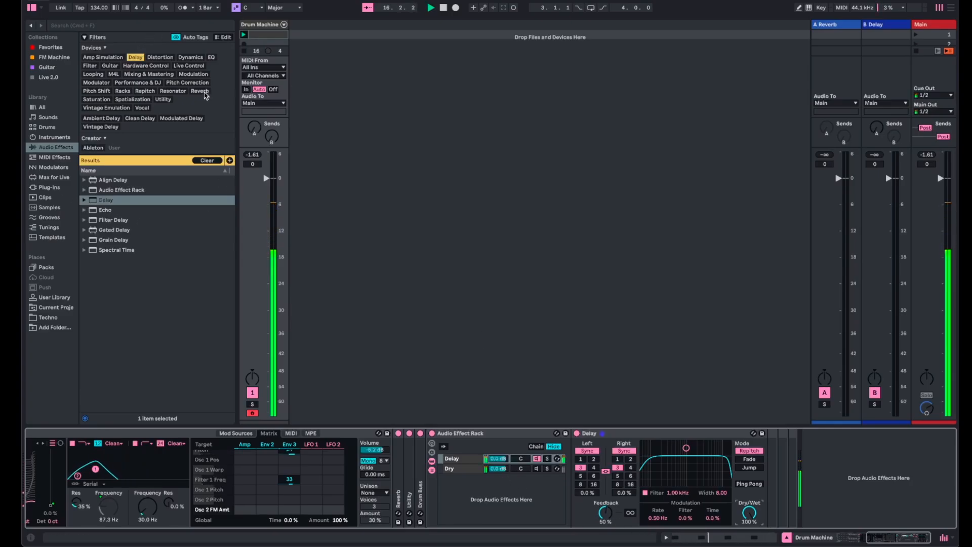
pyautogui.click(172, 91)
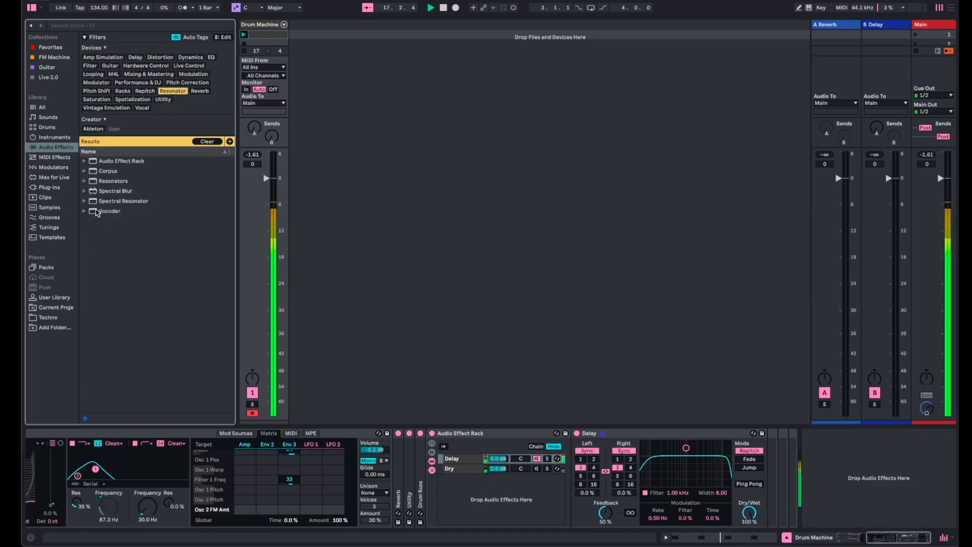
pyautogui.moveTo(95, 204); pyautogui.dragTo(628, 486)
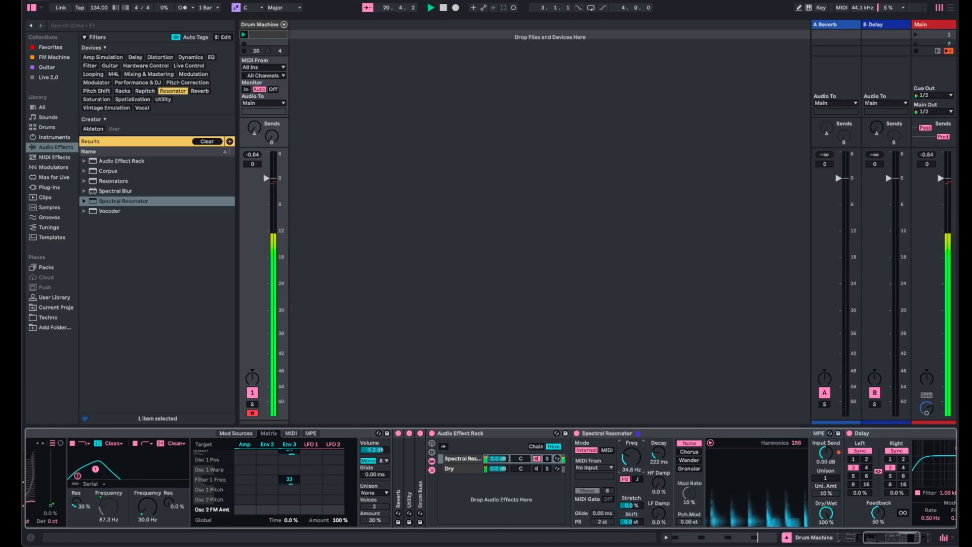
pyautogui.hscroll(5, 628, 457)
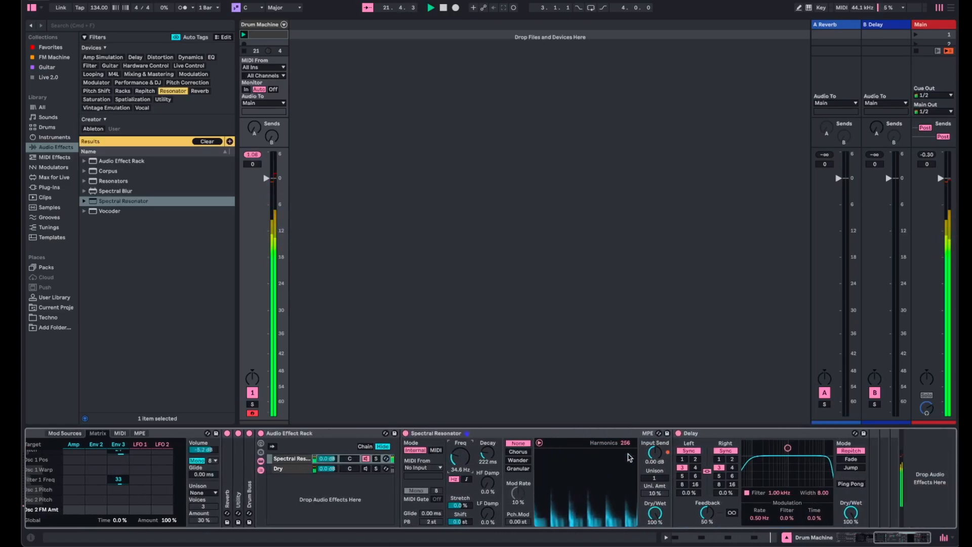
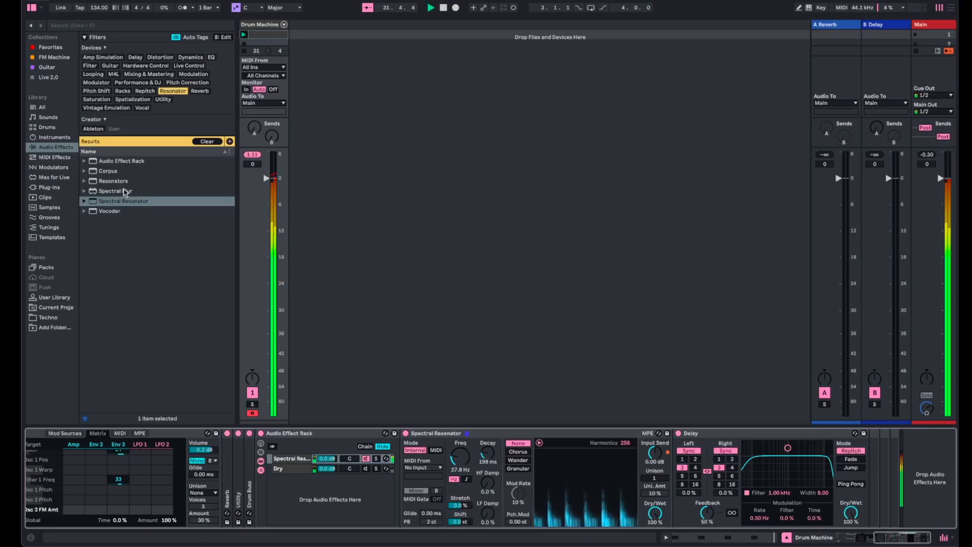
# - Add a Reverb after the Delay in the effect chain and set its dry/wet to 100%
pyautogui.click(206, 89)
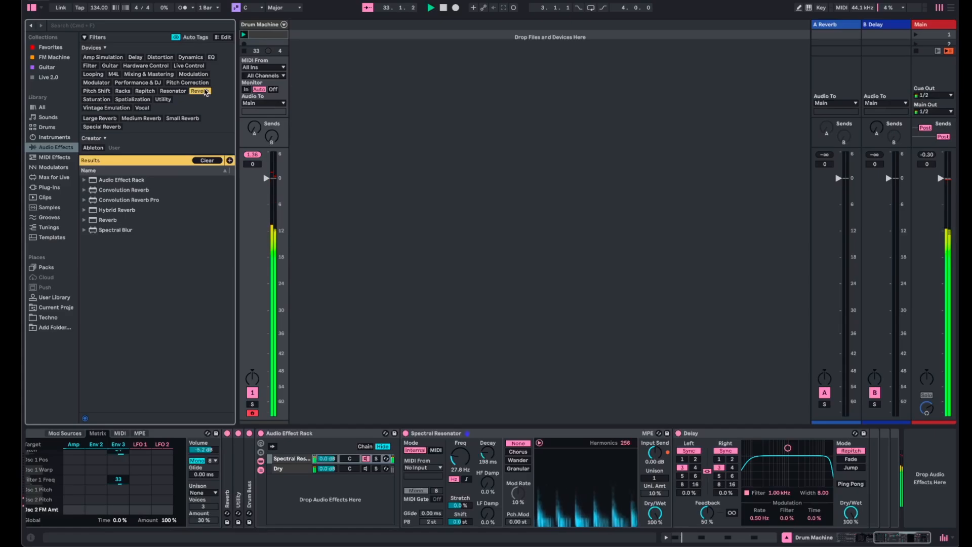
pyautogui.moveTo(95, 221); pyautogui.dragTo(864, 471)
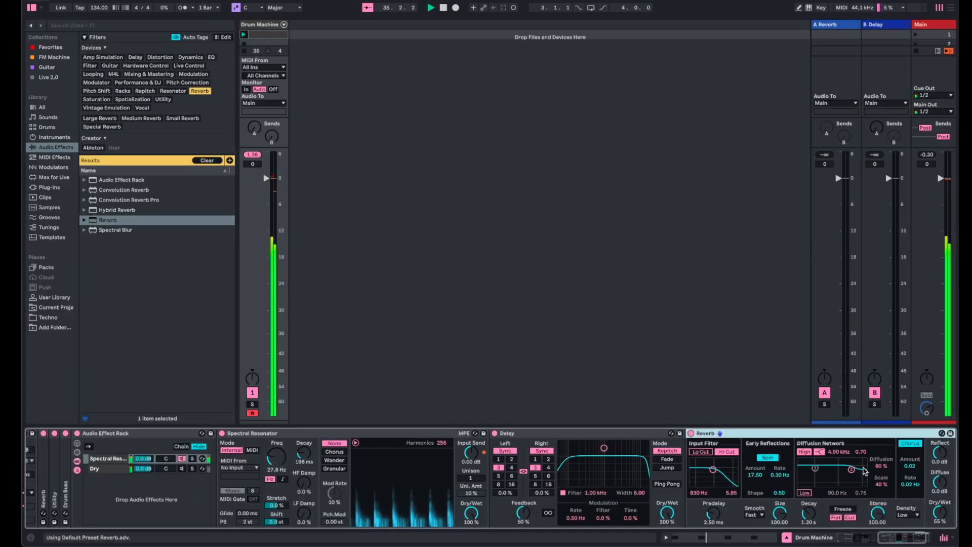
pyautogui.moveTo(942, 514); pyautogui.dragTo(941, 471)
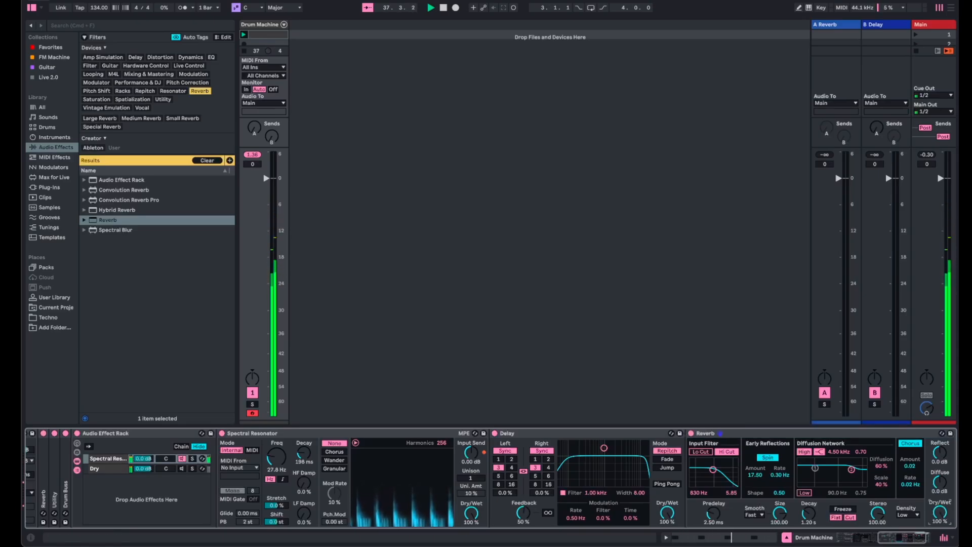
pyautogui.moveTo(940, 512)
pyautogui.mouseDown()
pyautogui.moveTo(940, 524)
pyautogui.moveTo(940, 504)
pyautogui.mouseUp()
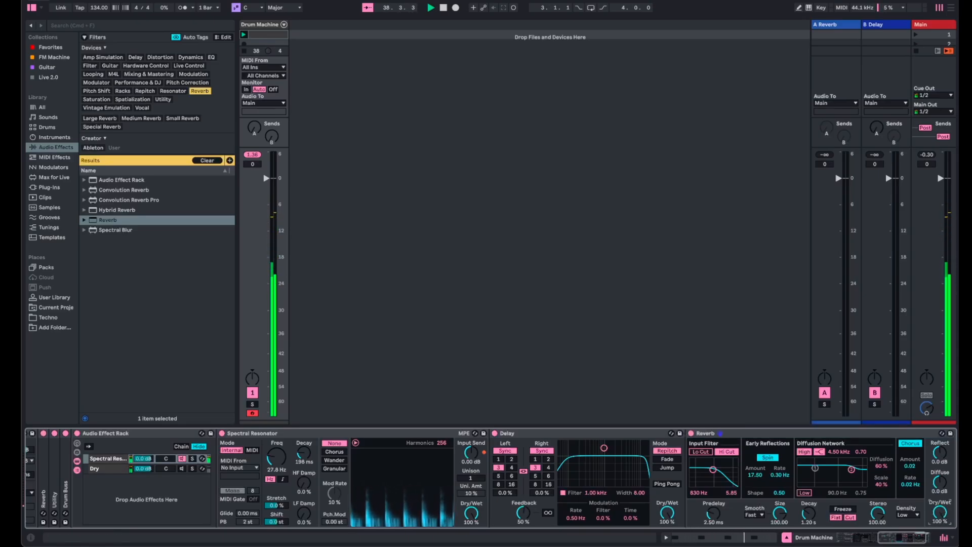
# - Turn off the Reverb's Spin and Chorus and set its dry/wet to 75%
pyautogui.click(768, 457)
pyautogui.click(909, 444)
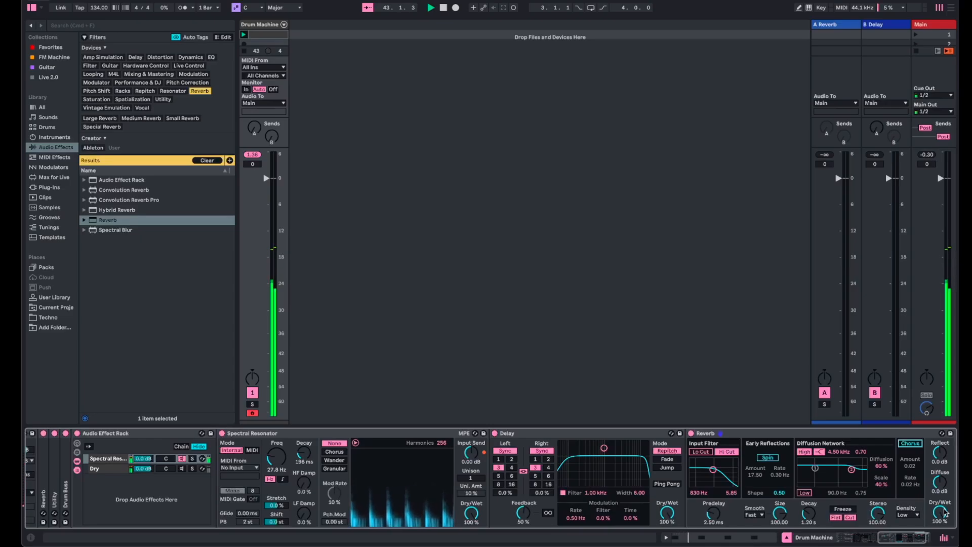
pyautogui.moveTo(938, 512); pyautogui.dragTo(938, 532)
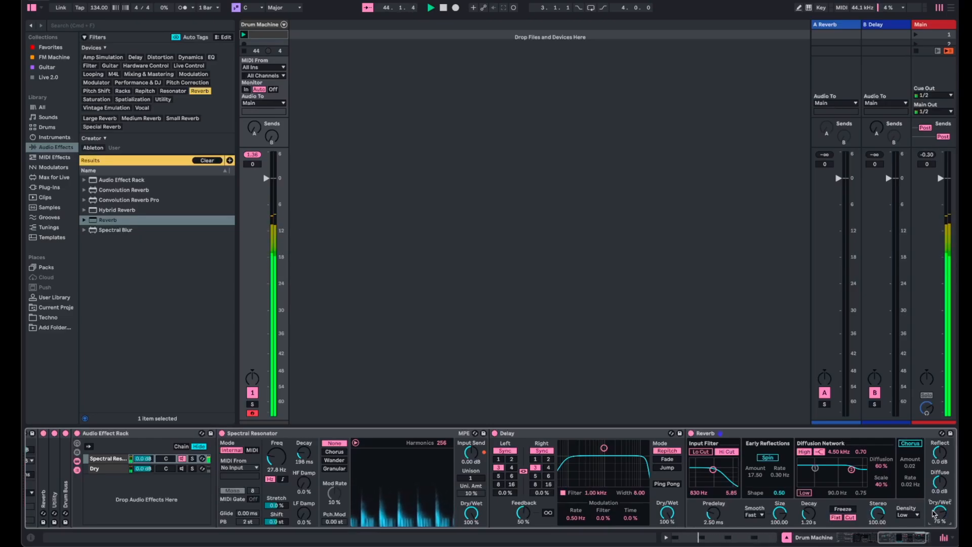
# - Add a Utility after the Reverb in the same chain and switch it to Mono
pyautogui.click(164, 99)
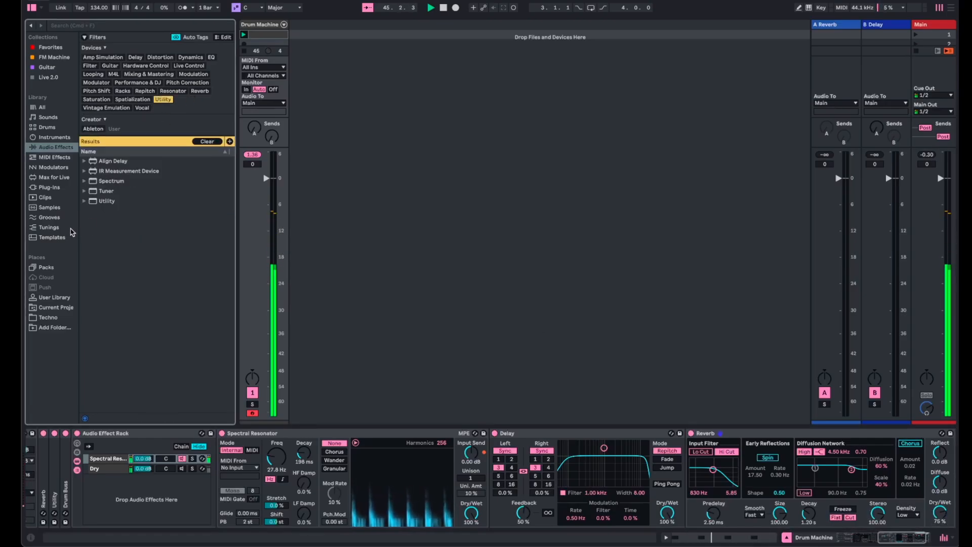
pyautogui.moveTo(93, 203); pyautogui.dragTo(882, 479)
pyautogui.click(897, 501)
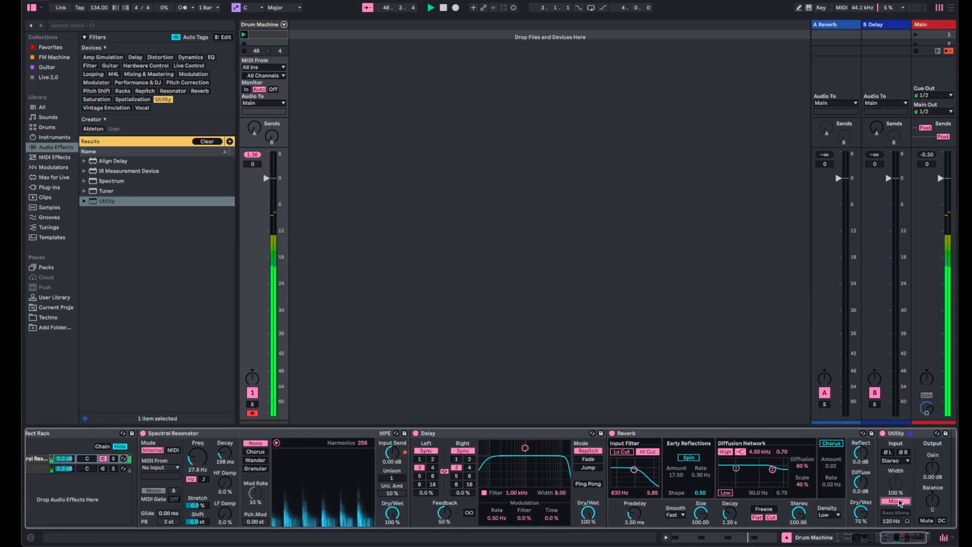
# - Reactivate the Dry chain in the Audio Effect Rack
pyautogui.hscroll(-3, 191, 512)
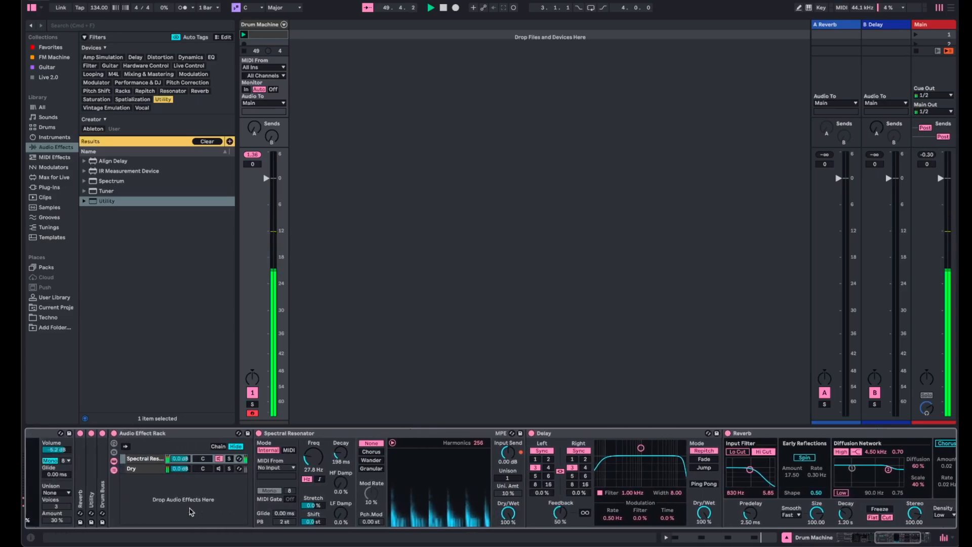
pyautogui.click(219, 469)
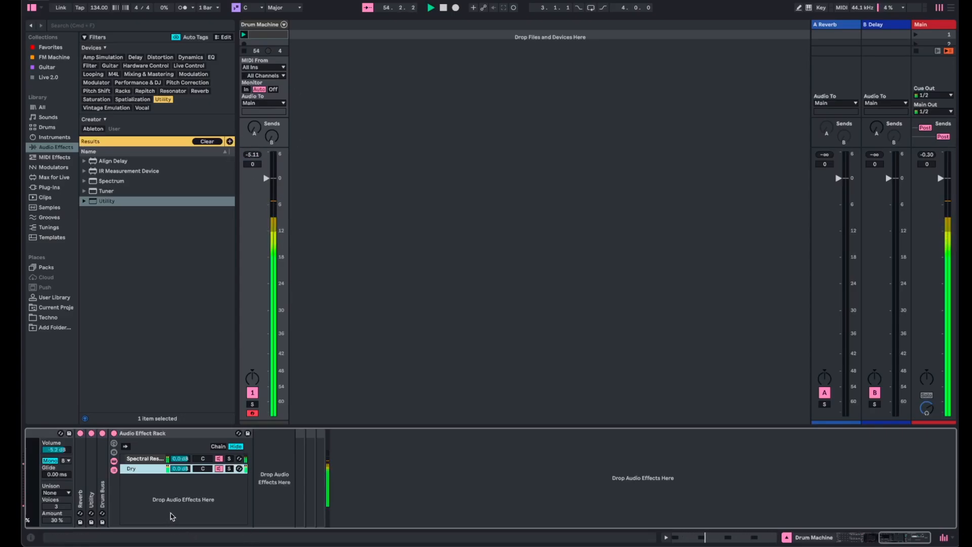
# - Set the kick's macros Filter 1 Freq to 260 Hz, Osc 2 Gain to 0.0 dB and Osc 1 Pos to 35%
pyautogui.hscroll(-10, 173, 516)
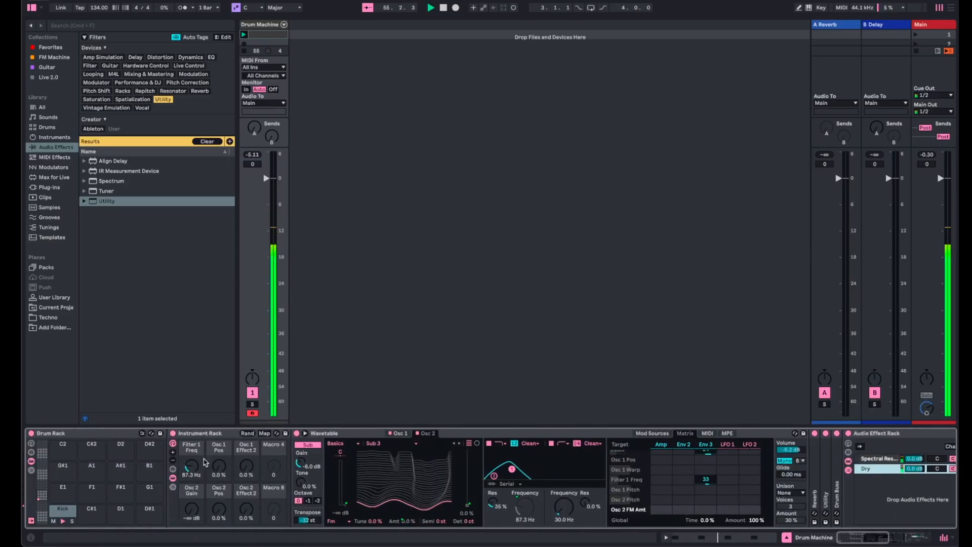
pyautogui.moveTo(196, 473); pyautogui.dragTo(196, 455)
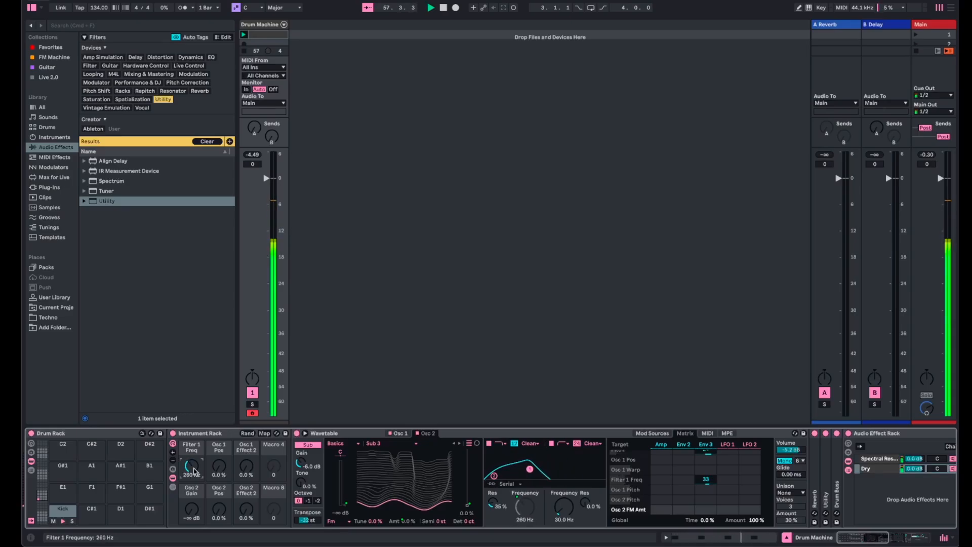
pyautogui.moveTo(196, 519); pyautogui.dragTo(222, 450)
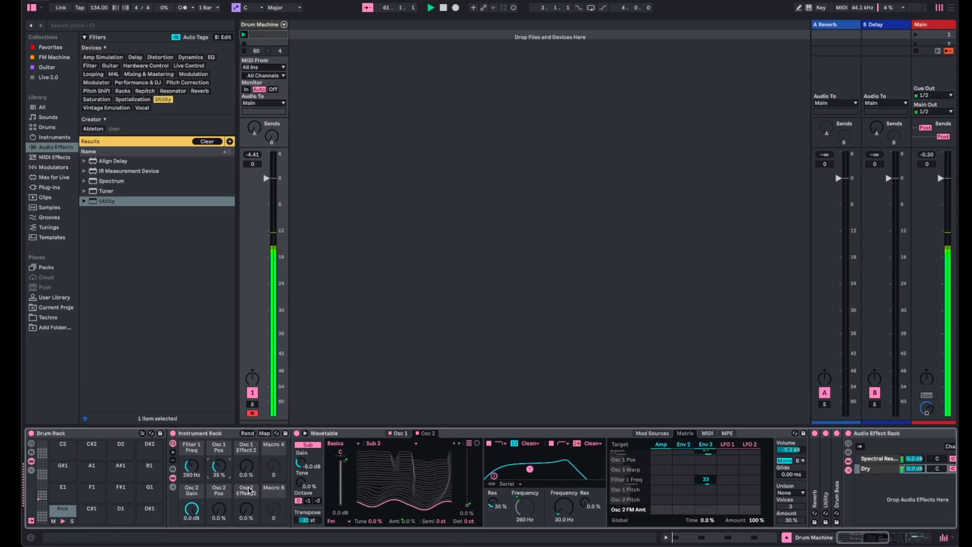
# - Move the Spectral Resonator chain below the Dry chain and lower its volume
pyautogui.hscroll(10, 248, 490)
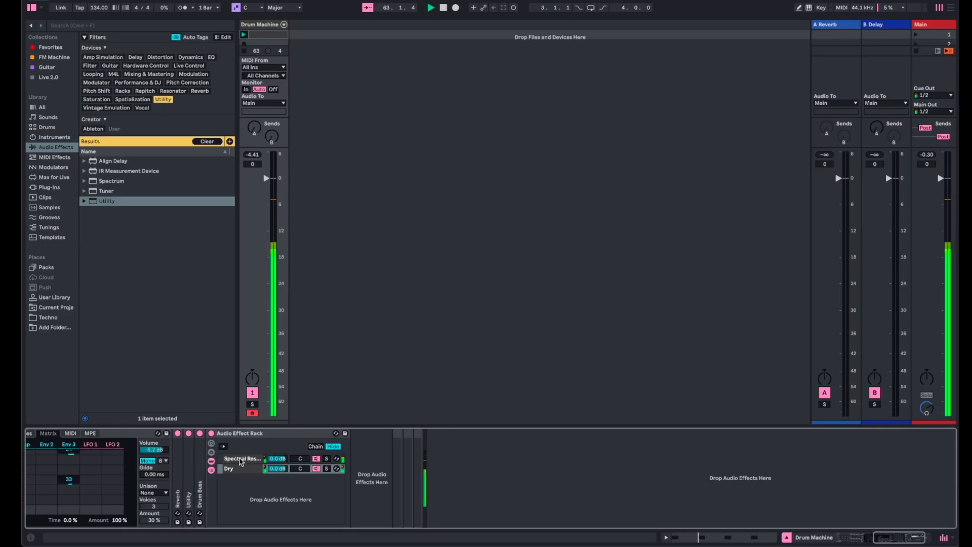
pyautogui.click(241, 459)
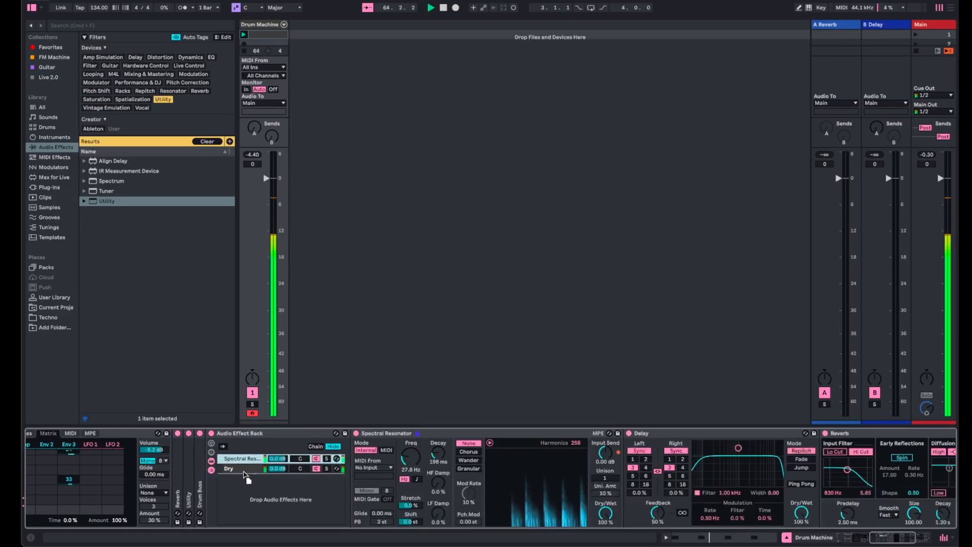
pyautogui.moveTo(245, 476); pyautogui.dragTo(285, 487)
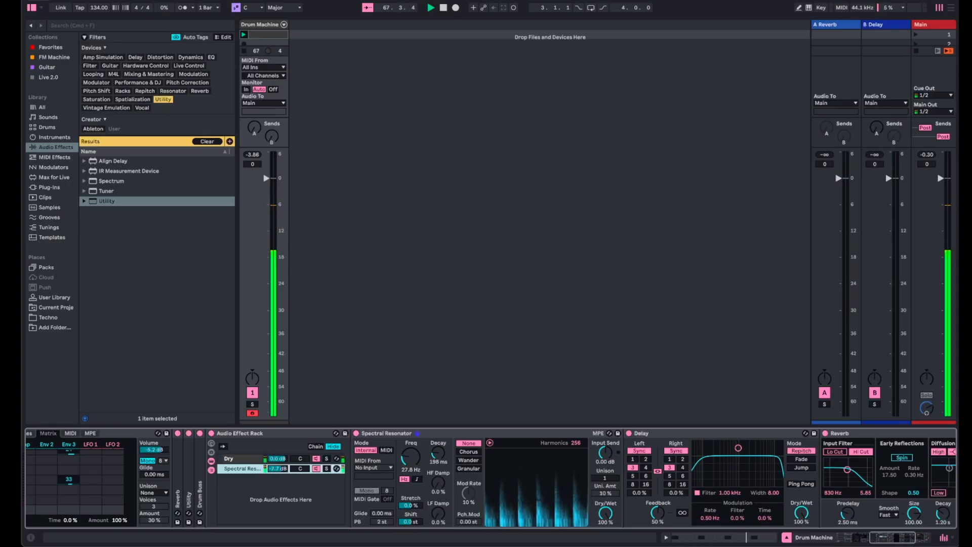
# - Set the Delay's feedback to 35% and try synced times of 5, 4, 6 and 2 before settling on 3
pyautogui.click(669, 476)
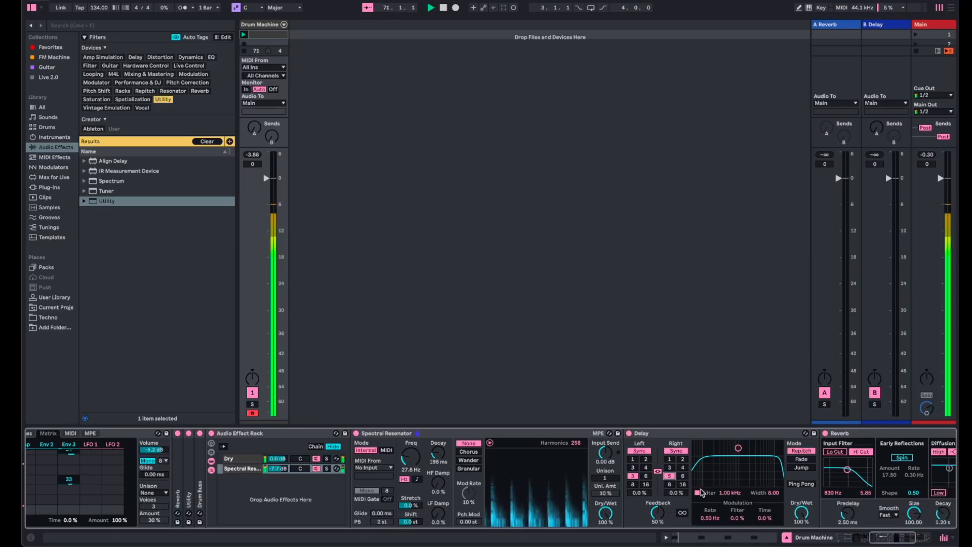
pyautogui.moveTo(657, 512); pyautogui.dragTo(657, 509)
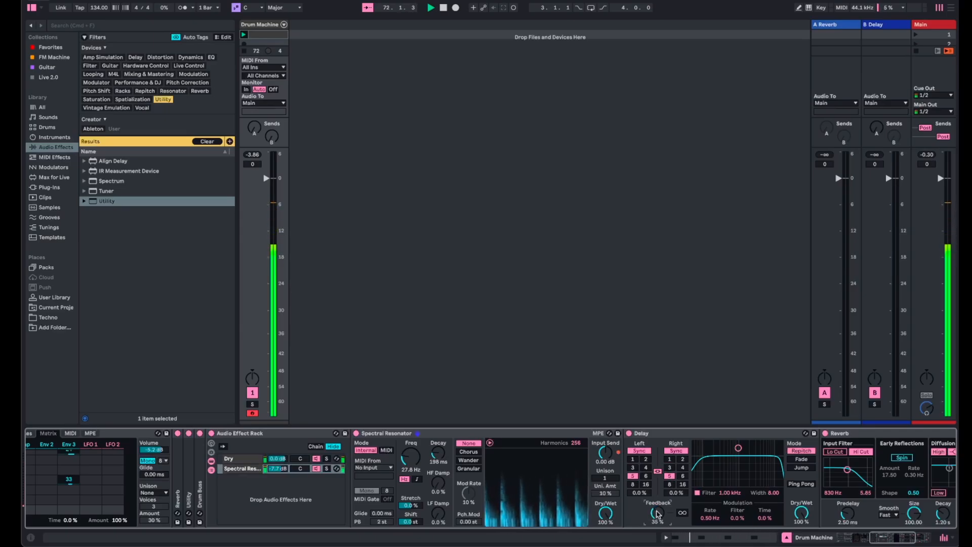
pyautogui.click(683, 468)
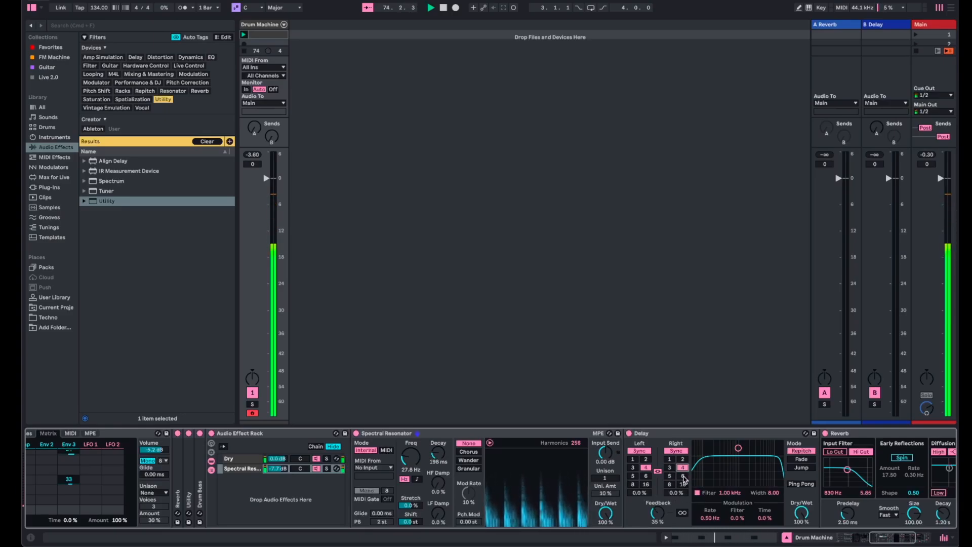
pyautogui.click(683, 476)
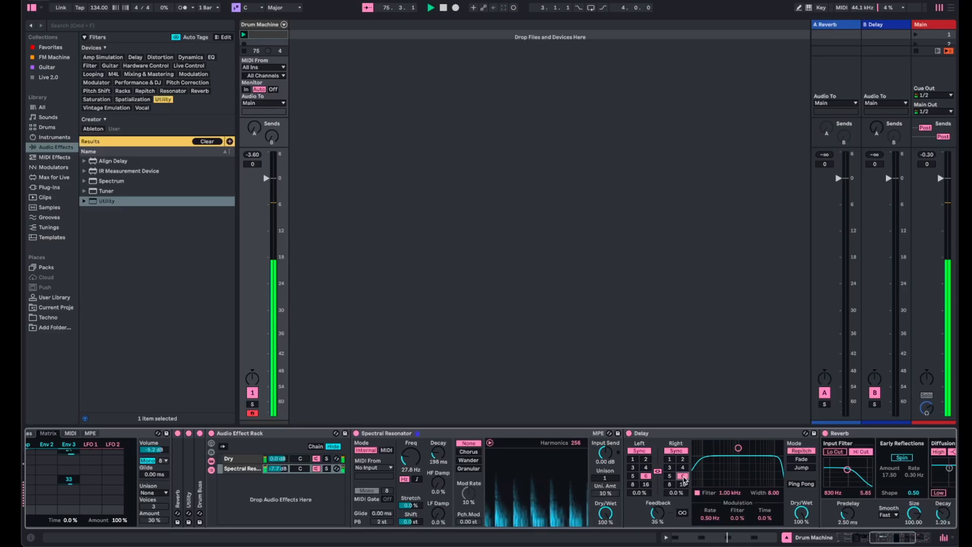
pyautogui.click(683, 460)
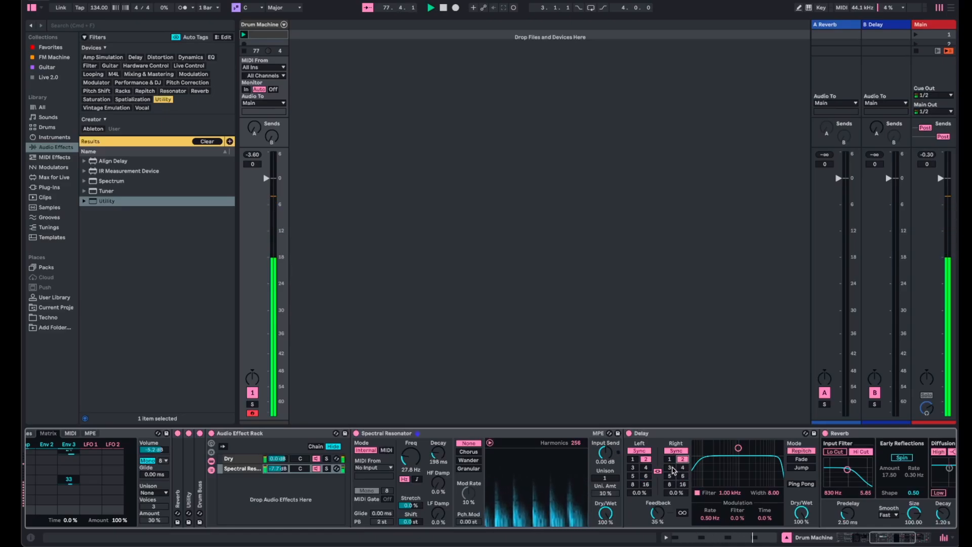
pyautogui.click(670, 468)
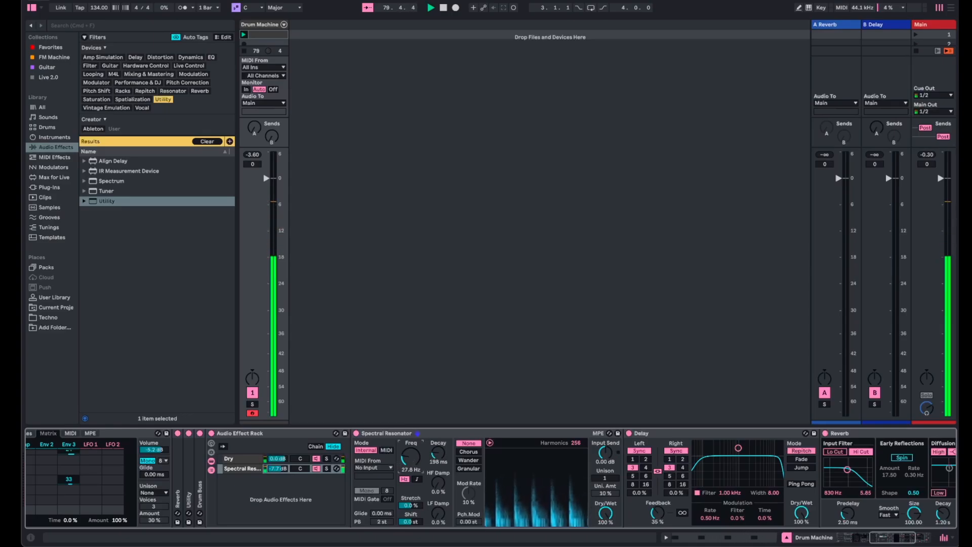
# - Lower the Spectral Resonator's frequency to 19.6 Hz and move the device between the Reverb and the Utility
pyautogui.moveTo(414, 467); pyautogui.dragTo(438, 507)
pyautogui.hscroll(10, 442, 490)
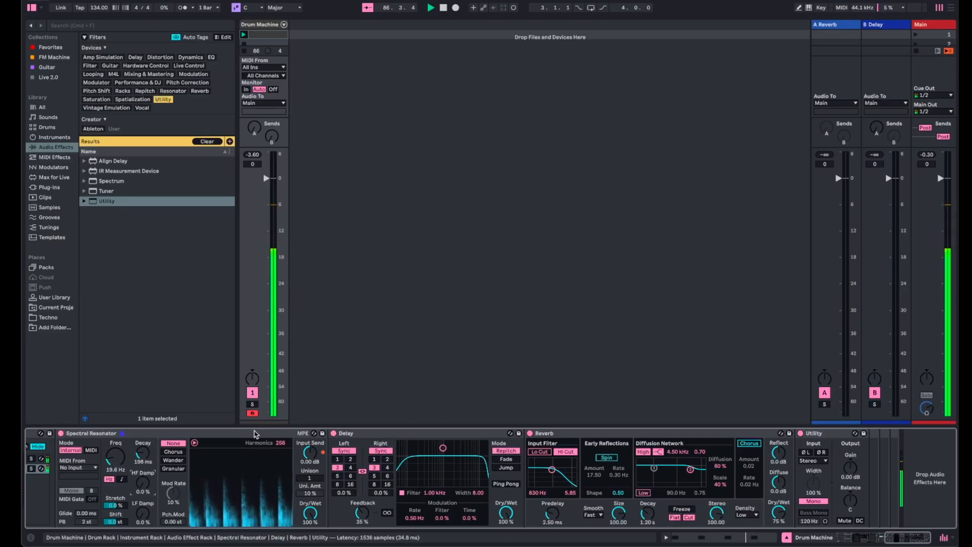
pyautogui.moveTo(255, 434); pyautogui.dragTo(511, 446)
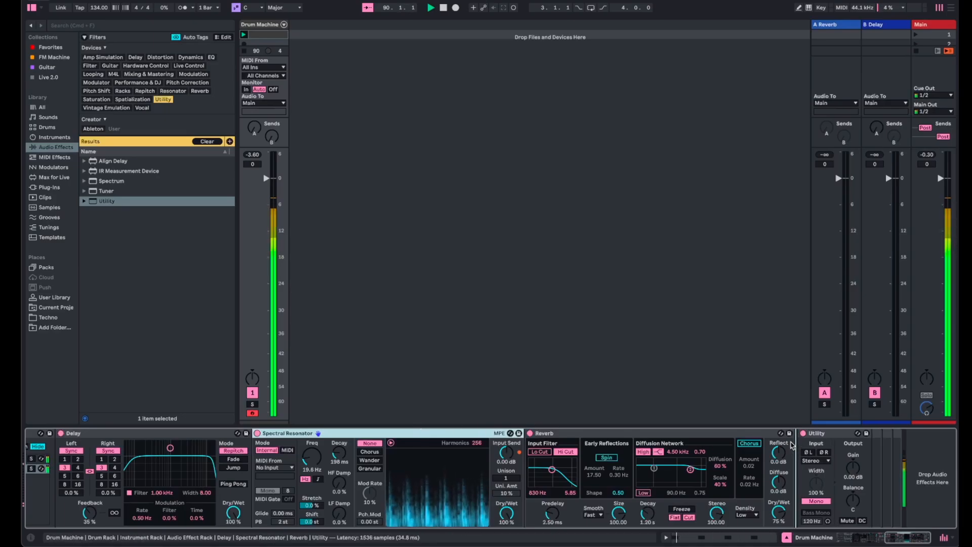
pyautogui.moveTo(790, 442); pyautogui.dragTo(790, 442)
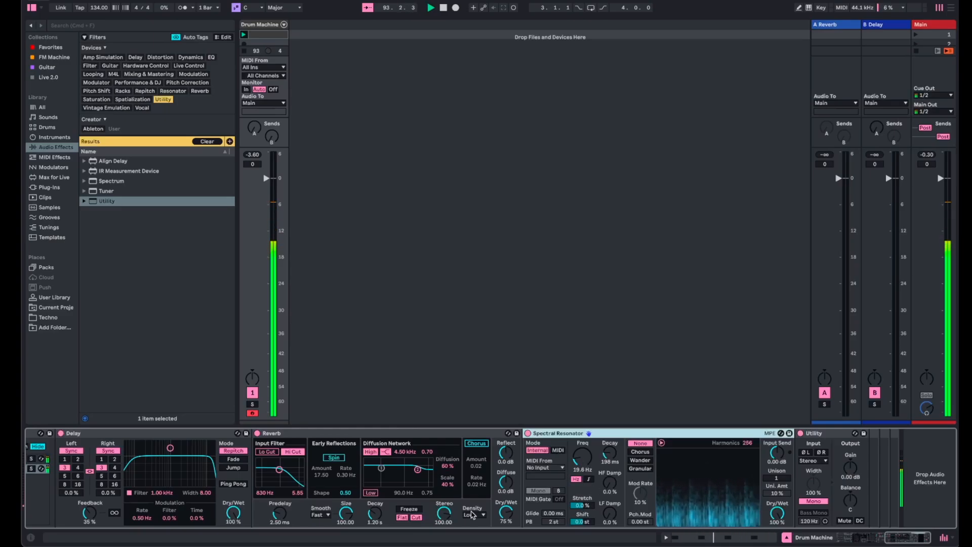
# - Set the Reverb's dry/wet to 57% and insert an Auto Filter at 326 Hz after the Spectral Resonator
pyautogui.moveTo(506, 513); pyautogui.dragTo(507, 523)
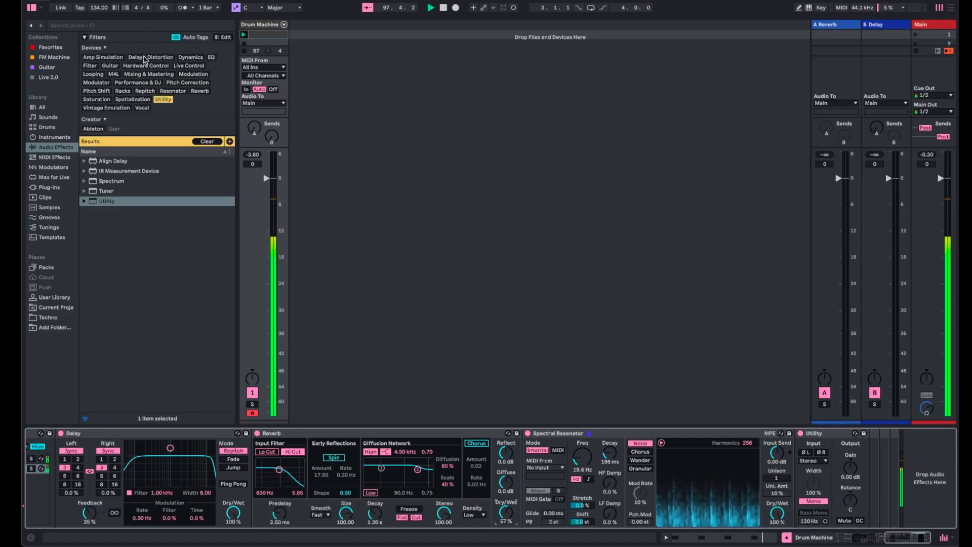
pyautogui.click(92, 67)
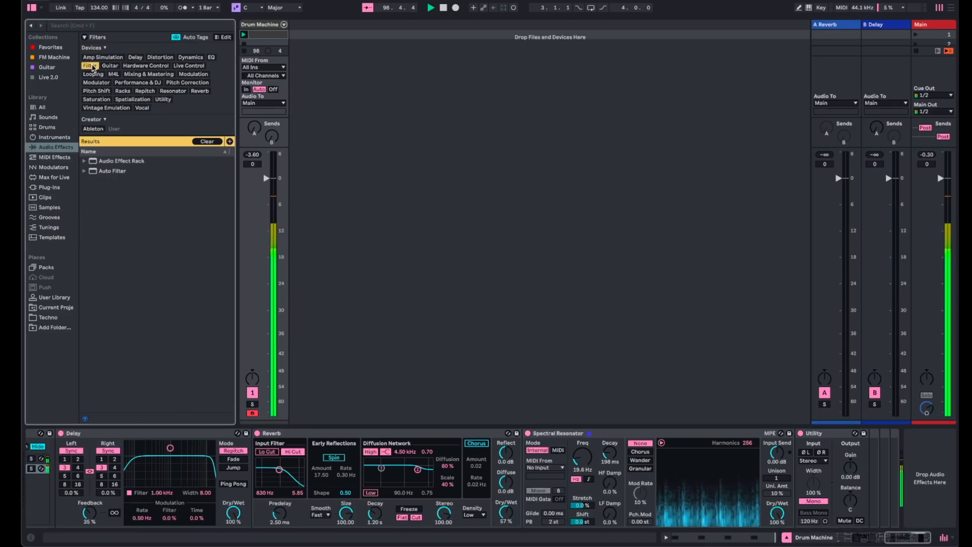
pyautogui.moveTo(94, 173); pyautogui.dragTo(785, 446)
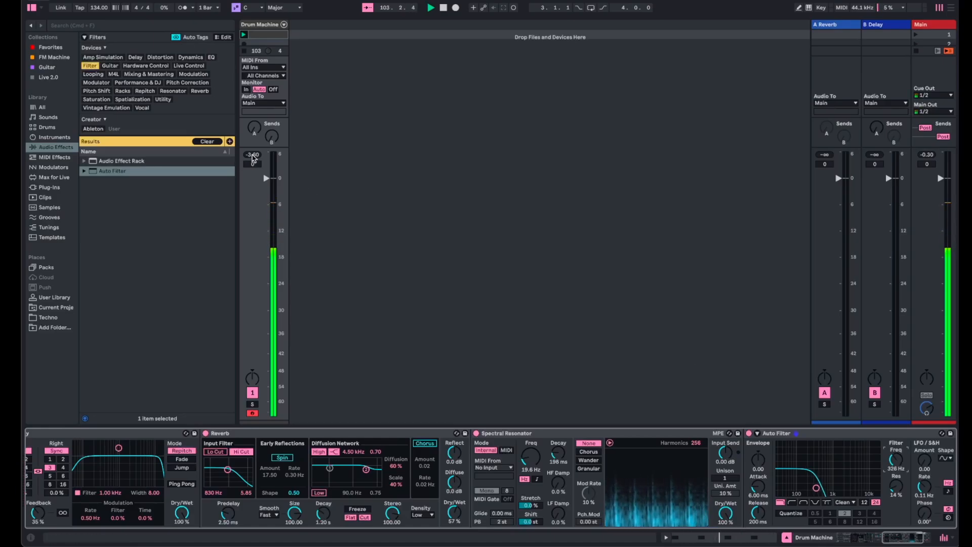
# - Set the kick's macros Filter 1 Freq to 233 Hz, Osc 1 Pos to 100%, Osc 1 Effect 2 to 69%, Osc 2 Gain to 0.0 dB and Osc 2 Pos to 98%
pyautogui.hscroll(-3, 144, 510)
pyautogui.hscroll(-10, 143, 510)
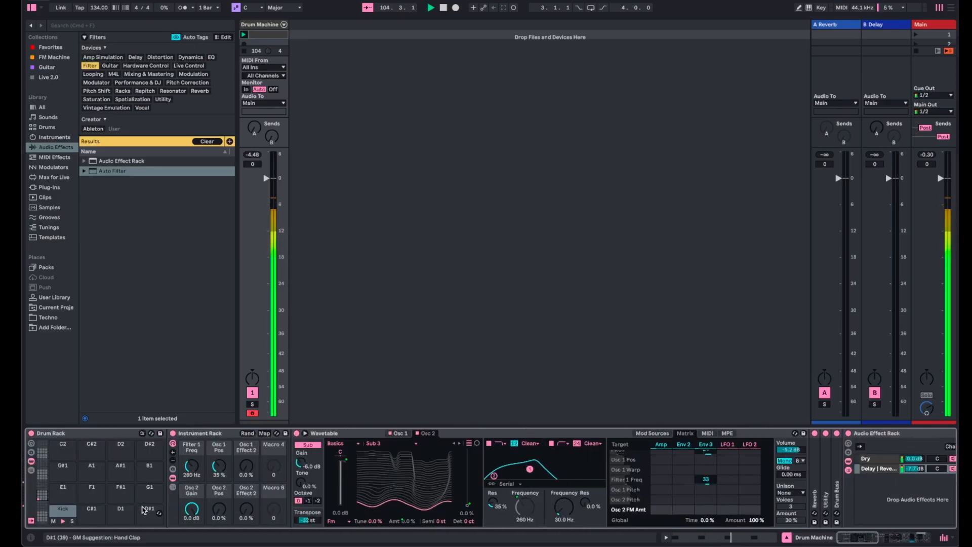
pyautogui.moveTo(191, 466); pyautogui.dragTo(191, 496)
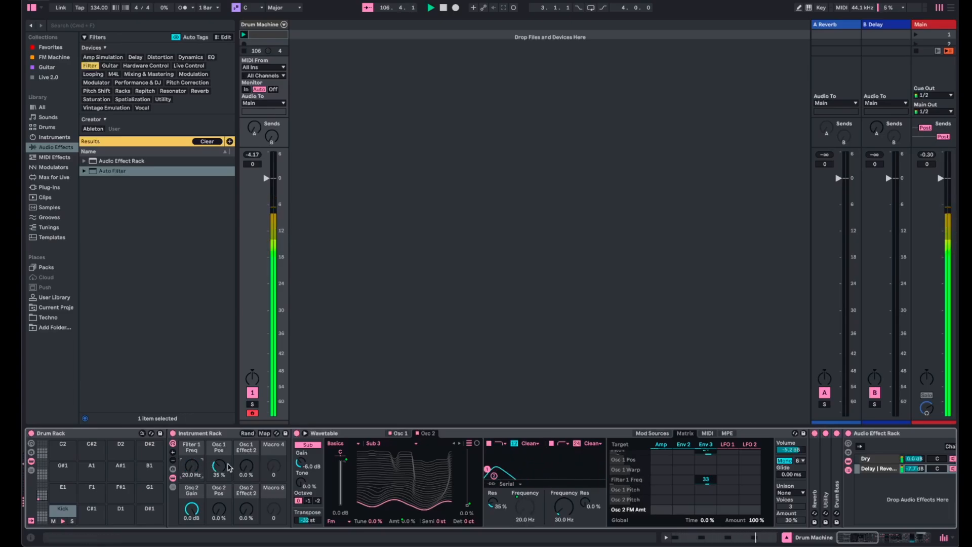
pyautogui.moveTo(217, 465); pyautogui.dragTo(246, 420)
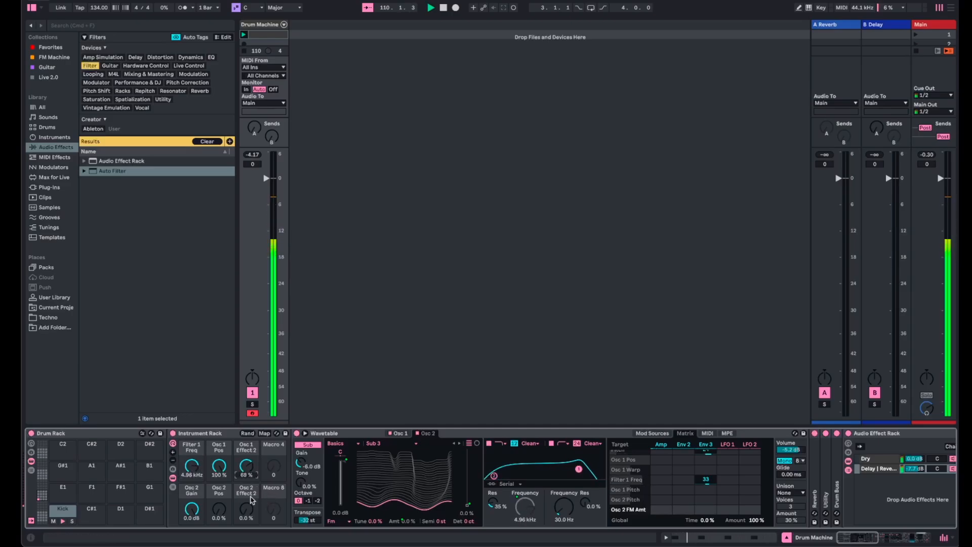
pyautogui.moveTo(187, 513); pyautogui.dragTo(187, 537)
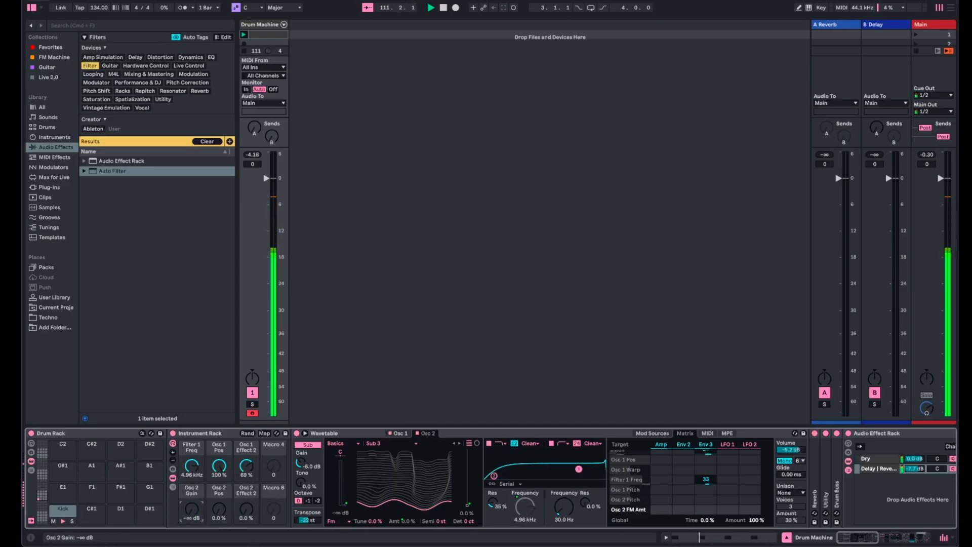
pyautogui.moveTo(219, 509); pyautogui.dragTo(191, 496)
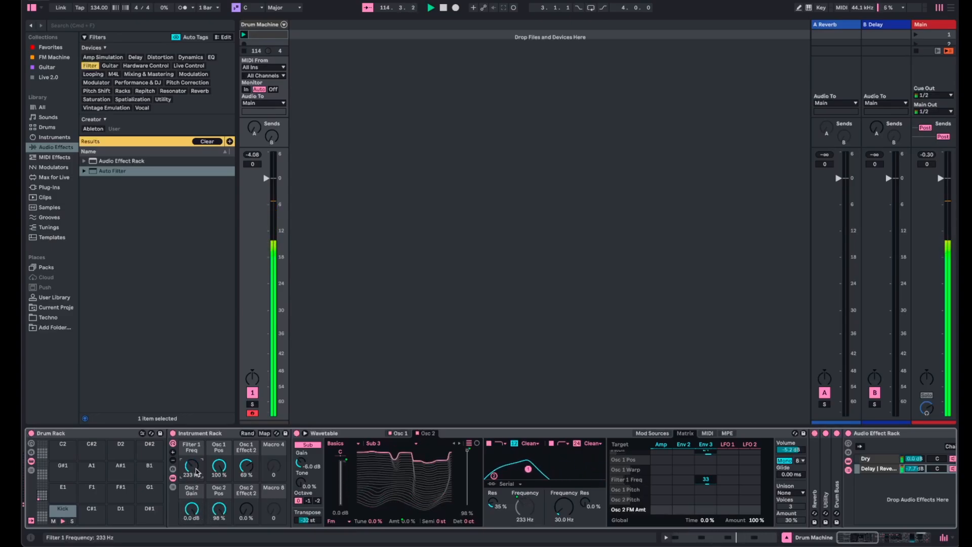
# - Set the Delay's synced time to 5 for both channels
pyautogui.hscroll(10, 236, 501)
pyautogui.hscroll(5, 236, 502)
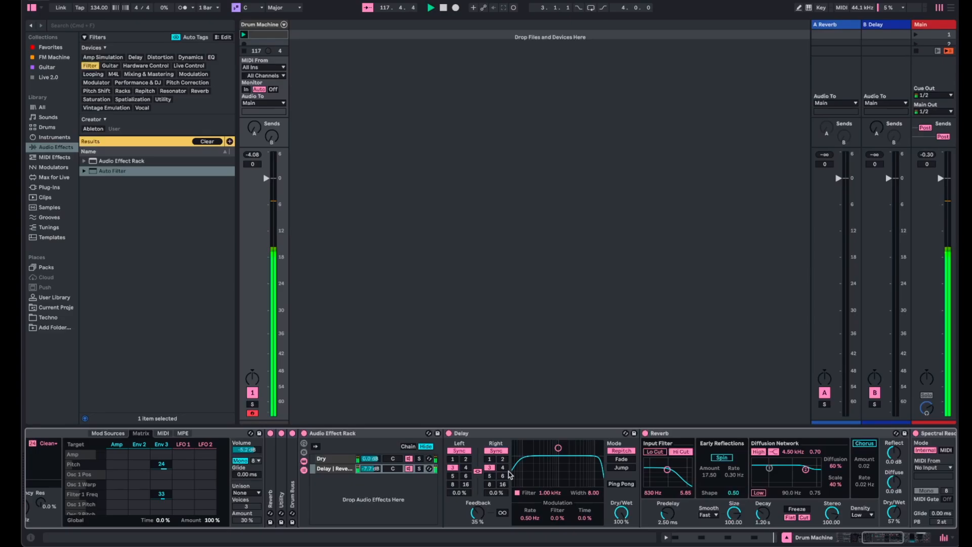
pyautogui.click(489, 476)
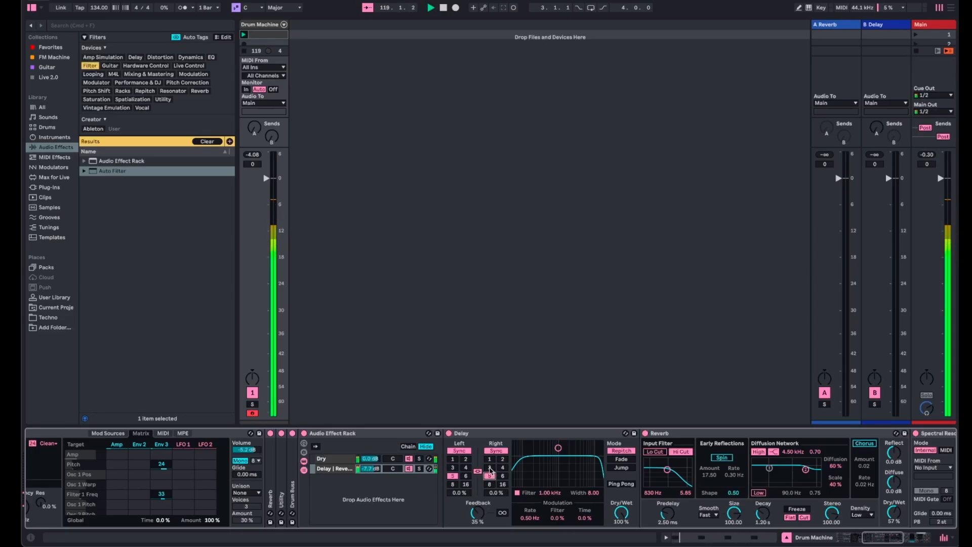
# - Set the Delay's synced time to 3, then unlink the channels and set the right channel to 4
pyautogui.click(489, 467)
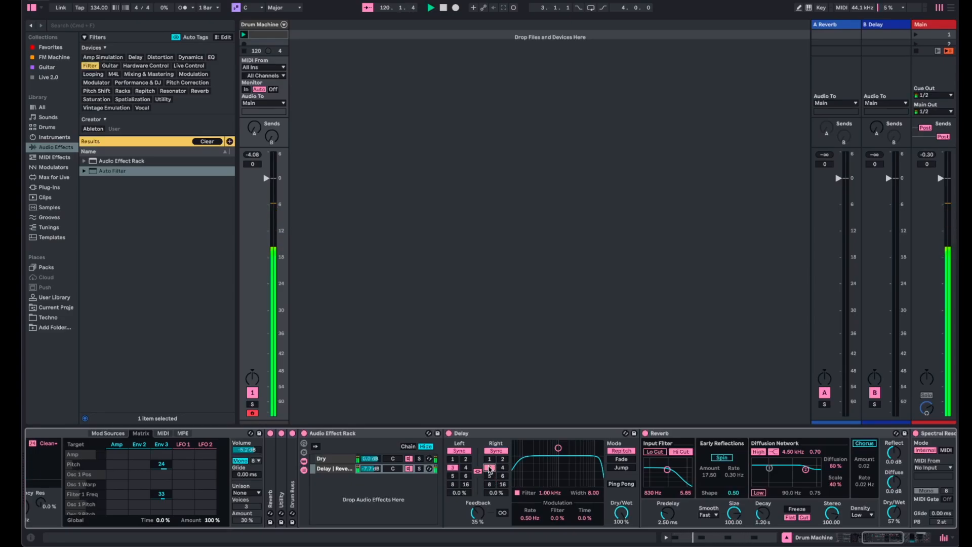
pyautogui.click(477, 471)
# - Solo the delay and reverb chain, and lower the Spectral Resonator's frequency to 8.57 Hz and the Auto Filter's to 183 Hz
pyautogui.hscroll(10, 494, 478)
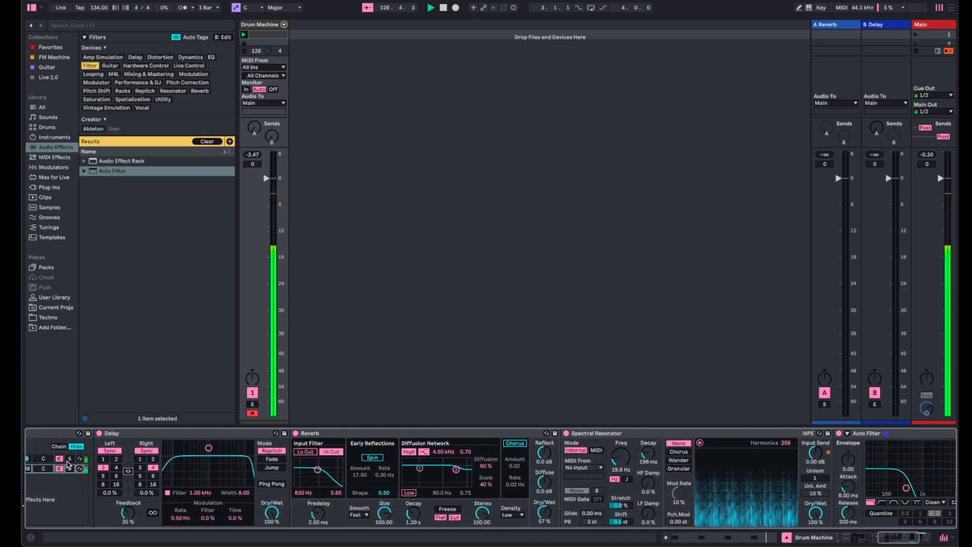
pyautogui.click(70, 469)
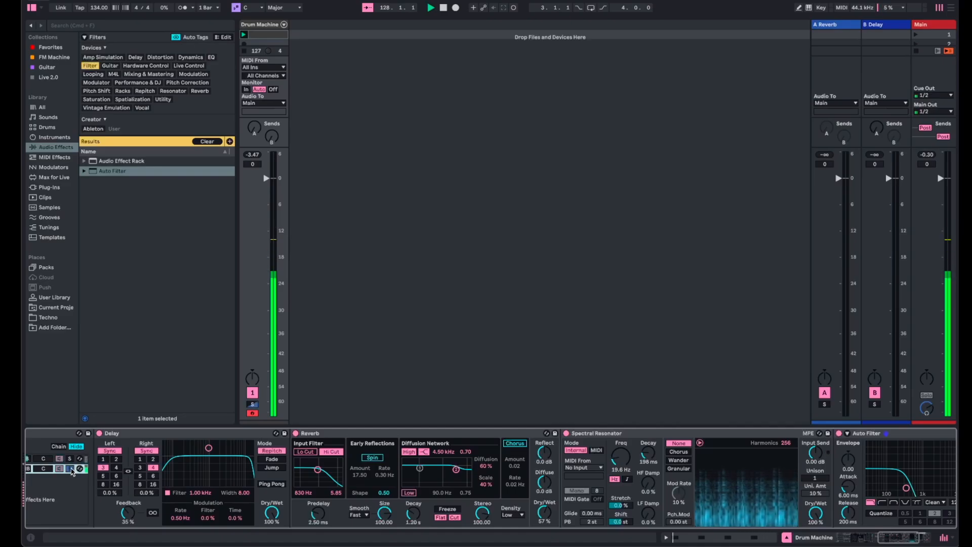
pyautogui.hscroll(7, 504, 492)
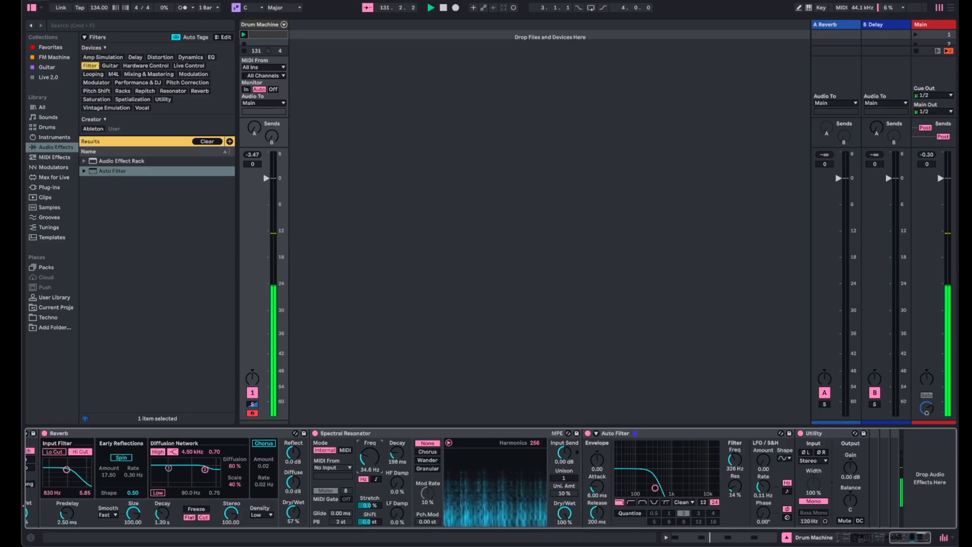
pyautogui.moveTo(369, 456); pyautogui.dragTo(369, 487)
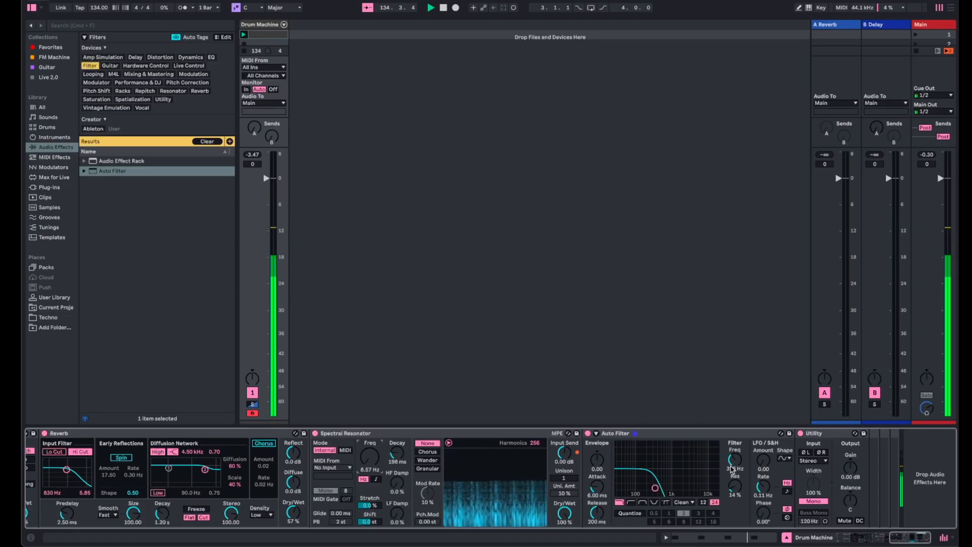
pyautogui.moveTo(732, 470); pyautogui.dragTo(731, 486)
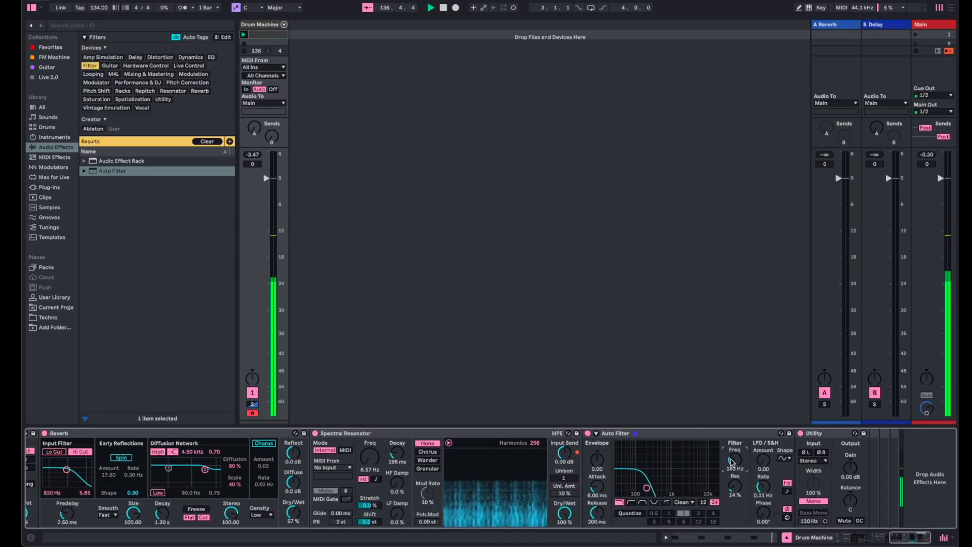
# - Compare the effect chain with its solo off and on, and set the chain's volume to about -4.8 dB
pyautogui.hscroll(-10, 632, 475)
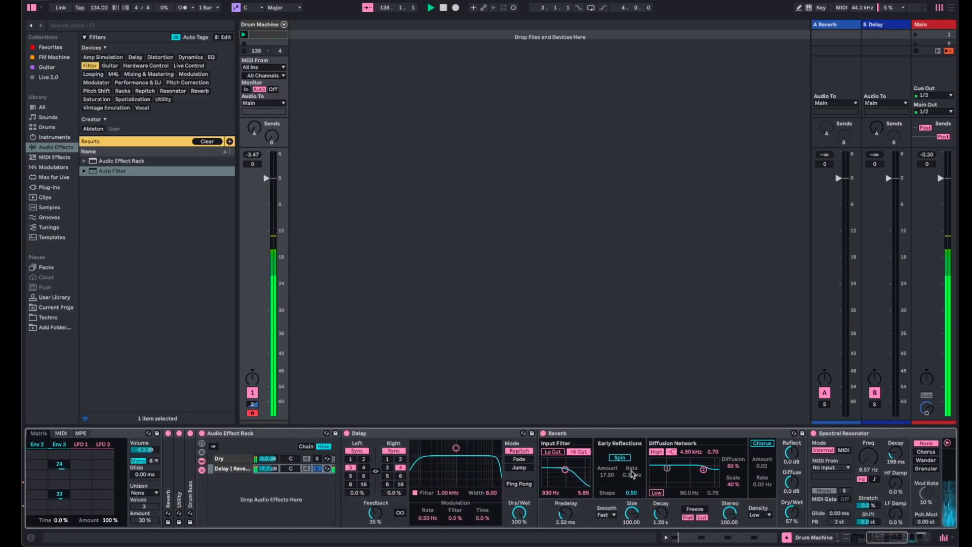
pyautogui.doubleClick(267, 469)
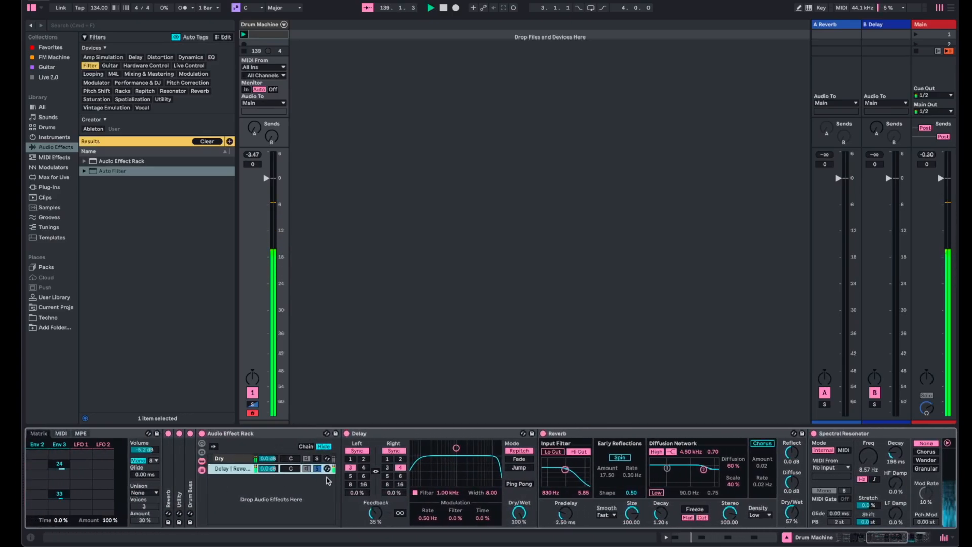
pyautogui.click(319, 470)
pyautogui.click(318, 469)
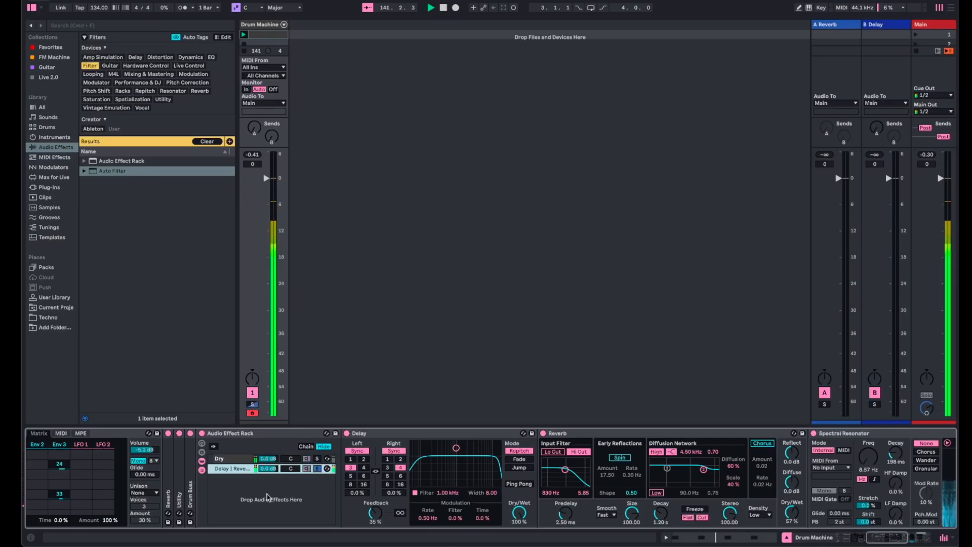
pyautogui.moveTo(272, 467); pyautogui.dragTo(272, 478)
# - Move the Spectral Resonator ahead of the Delay and set its HF Damp to 100% and frequency to 14.5 Hz
pyautogui.click(885, 433)
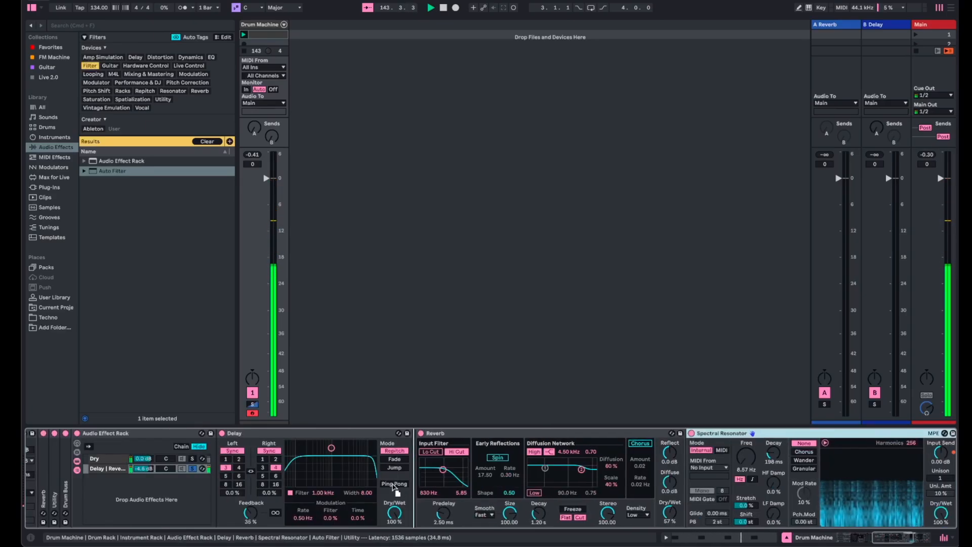
pyautogui.moveTo(223, 470); pyautogui.dragTo(221, 468)
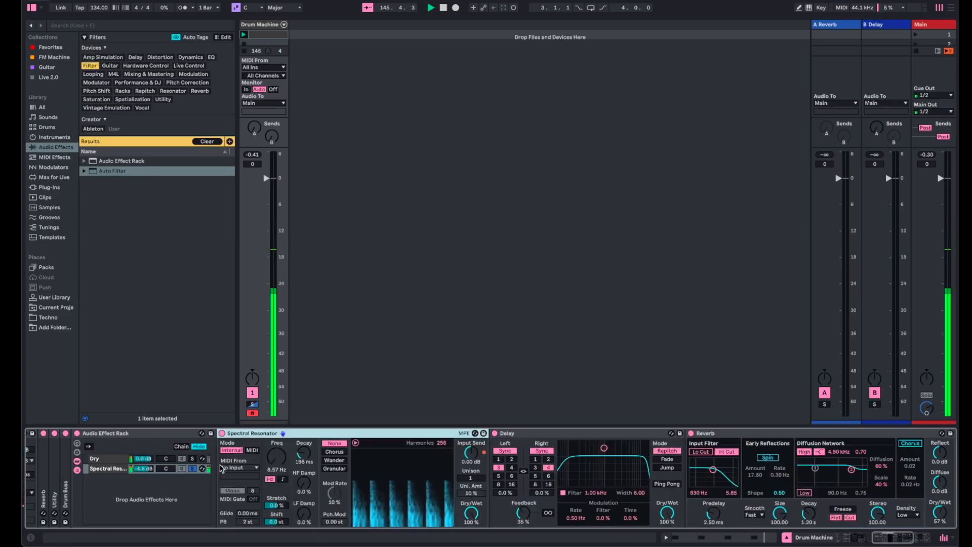
pyautogui.moveTo(304, 482); pyautogui.dragTo(277, 450)
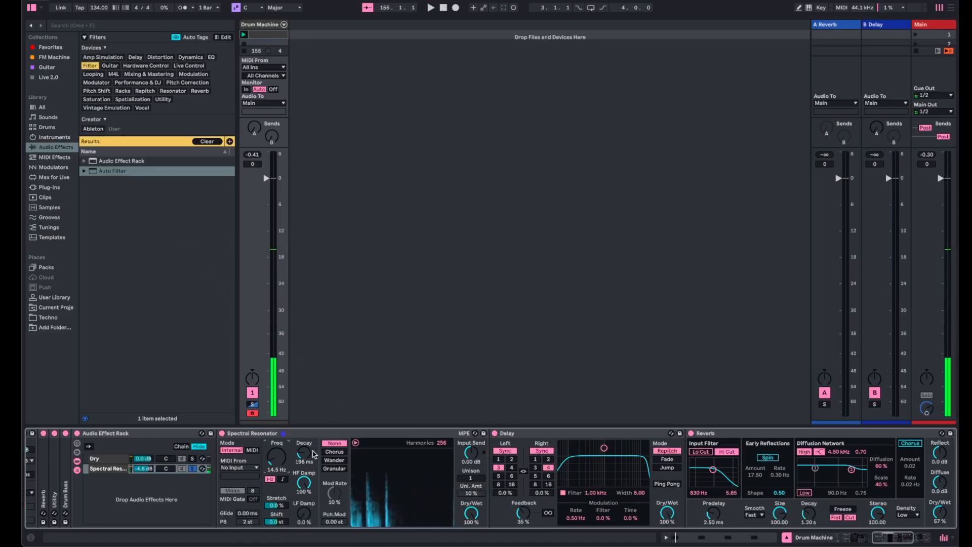
# - Insert a Glue Compressor from the Dynamics effects after the Utility in the effect chain
pyautogui.click(185, 58)
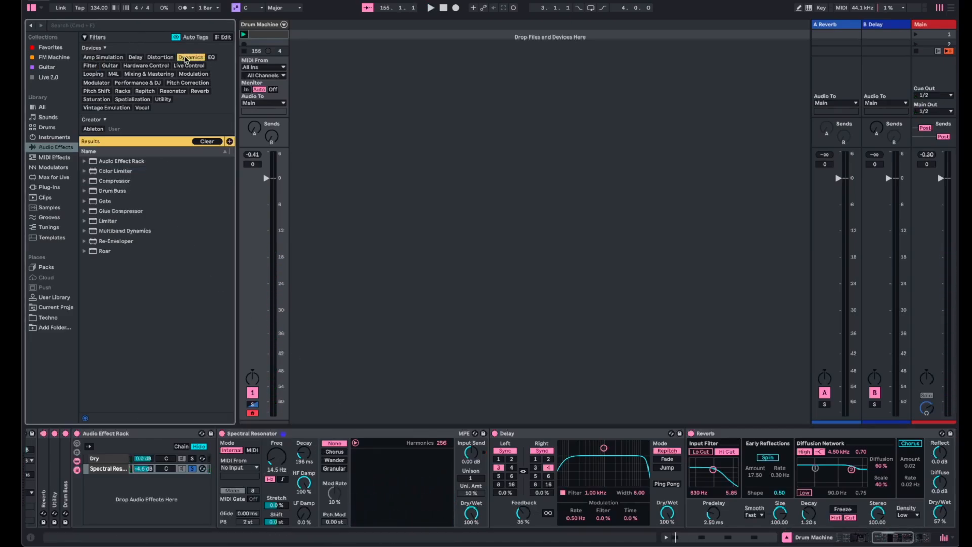
pyautogui.click(94, 212)
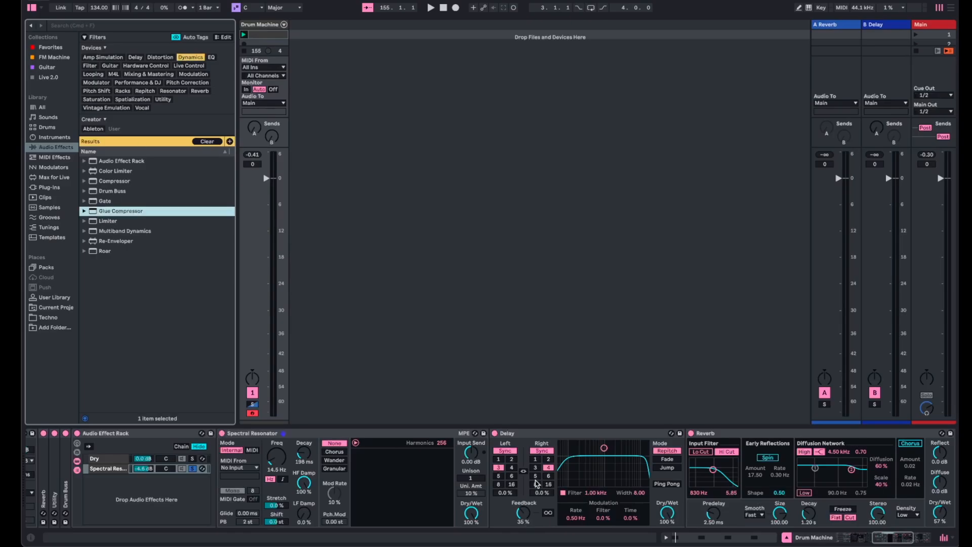
pyautogui.hscroll(10, 534, 485)
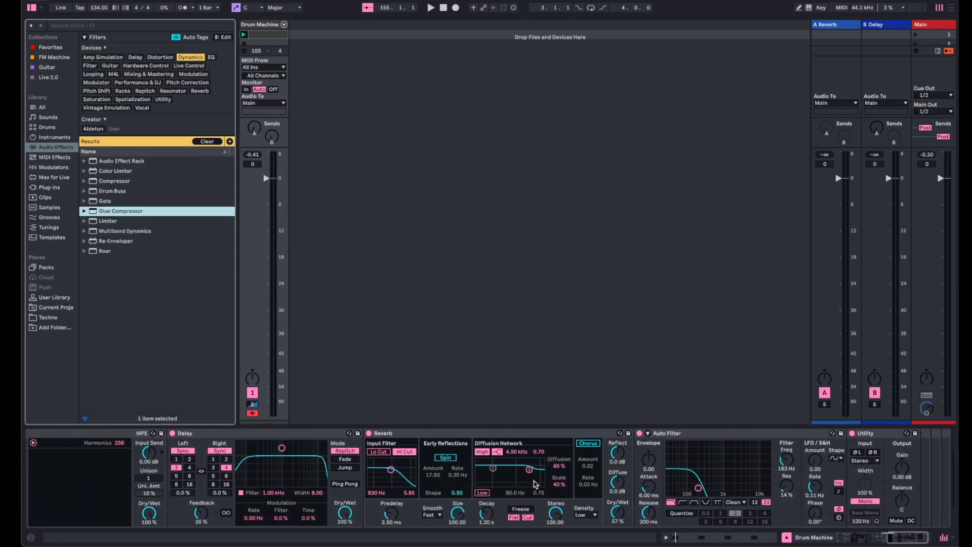
pyautogui.hscroll(3, 534, 485)
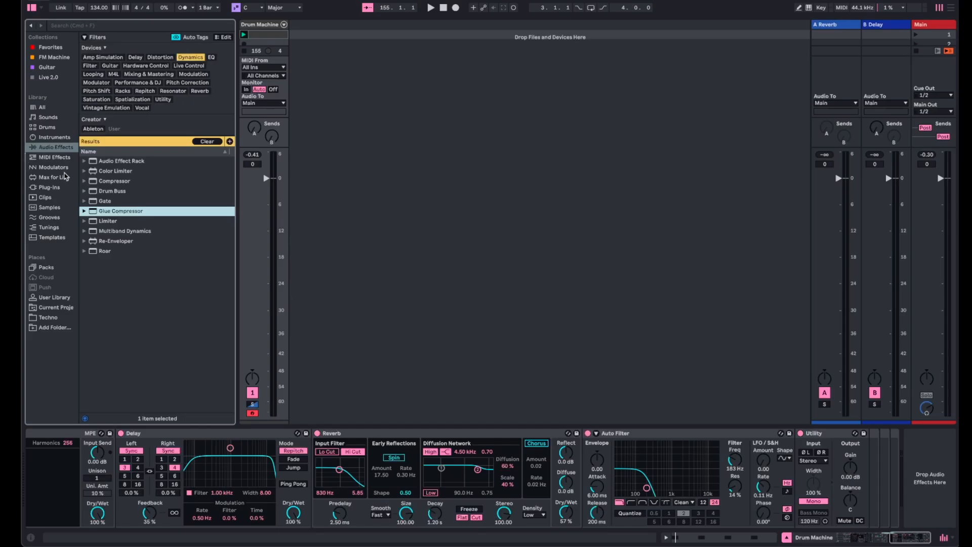
pyautogui.moveTo(400, 278); pyautogui.dragTo(865, 485)
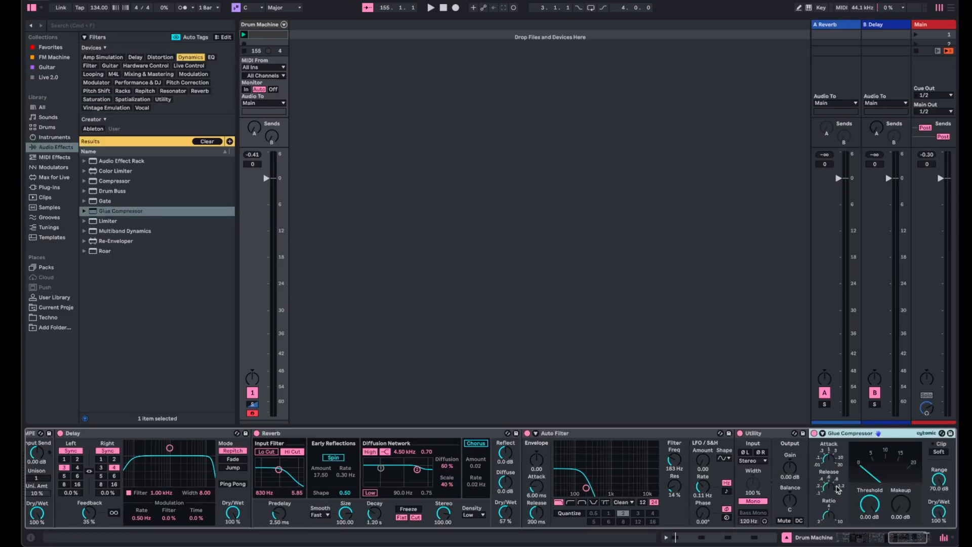
# - Enable the Glue Compressor's sidechain with Drum Machine as source, tapped at the kick's Wavetable Pre FX
pyautogui.click(822, 433)
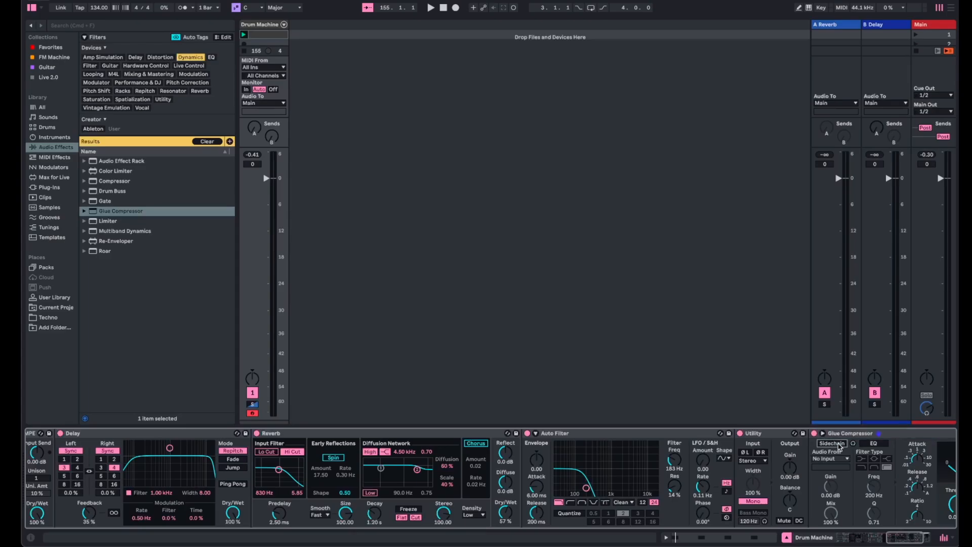
pyautogui.click(840, 446)
pyautogui.click(836, 458)
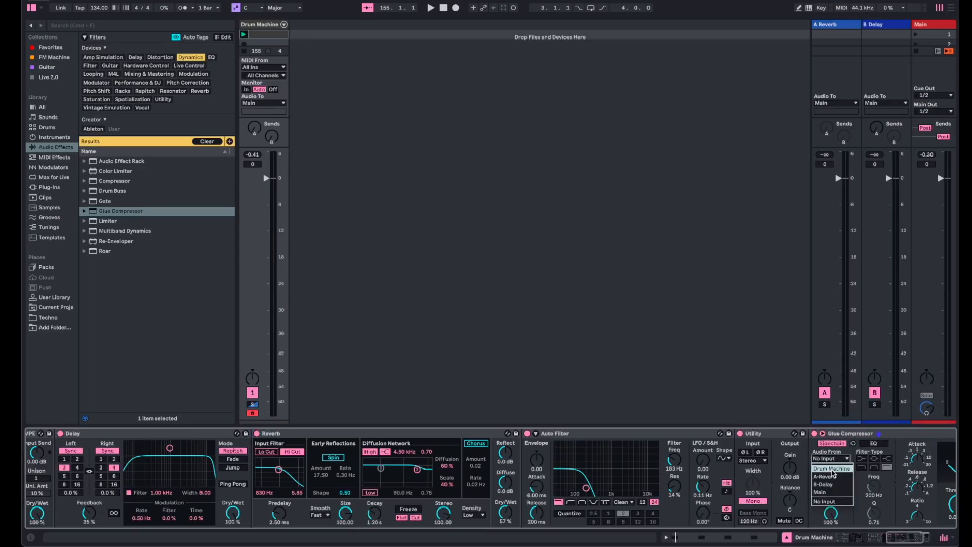
pyautogui.click(833, 470)
pyautogui.click(833, 467)
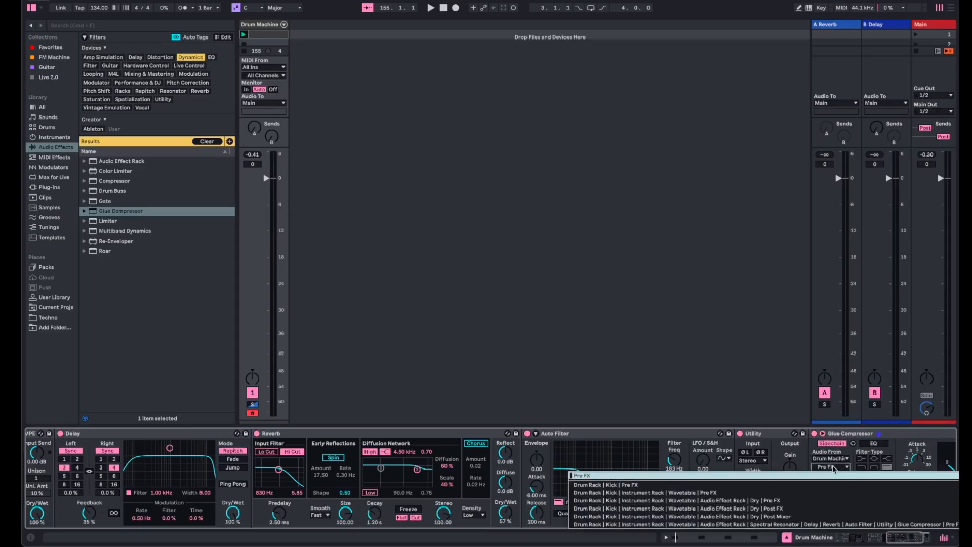
pyautogui.click(734, 493)
# - During playback, lower the Glue Compressor's threshold to -14.6 dB and raise the Auto Filter's frequency to 1.10 kHz
pyautogui.press('space')
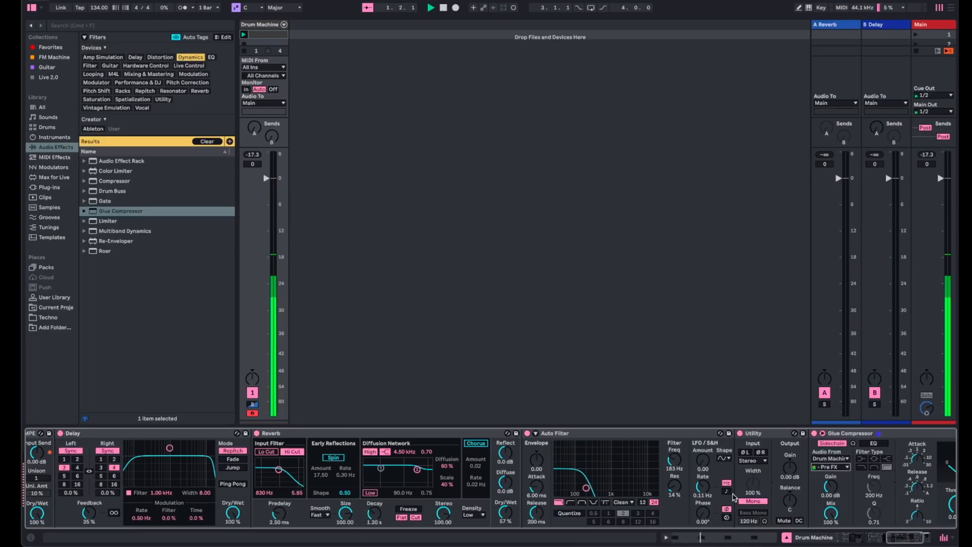
pyautogui.hscroll(5, 760, 507)
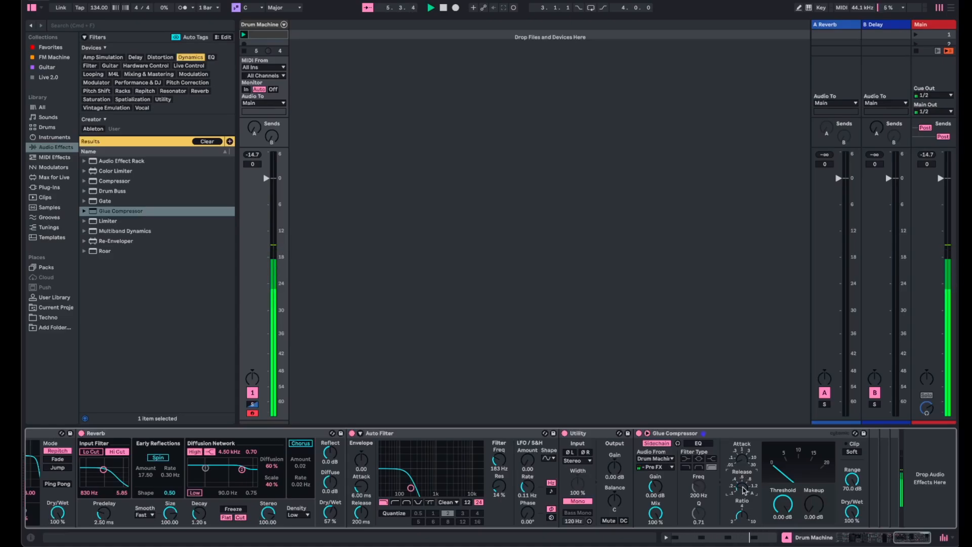
pyautogui.moveTo(778, 503); pyautogui.dragTo(778, 525)
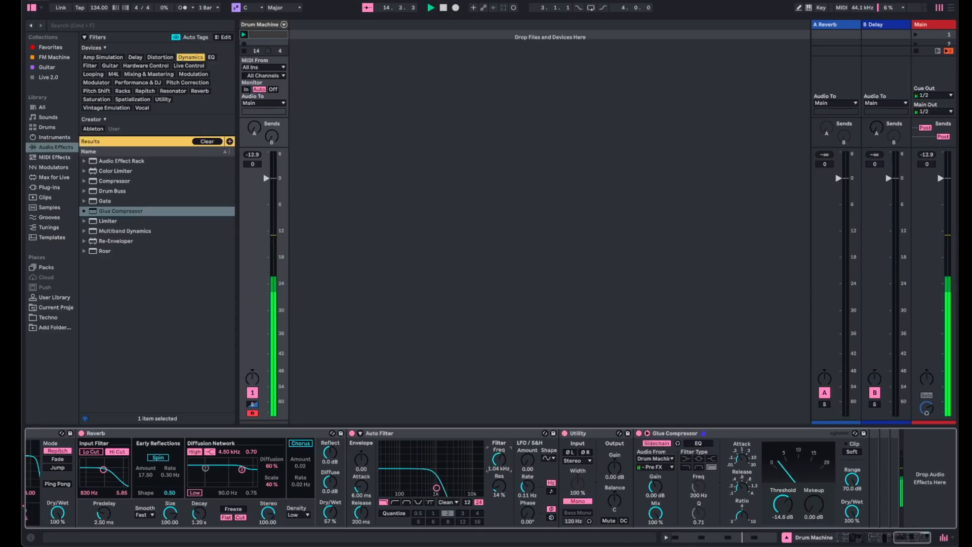
pyautogui.moveTo(500, 460); pyautogui.dragTo(500, 458)
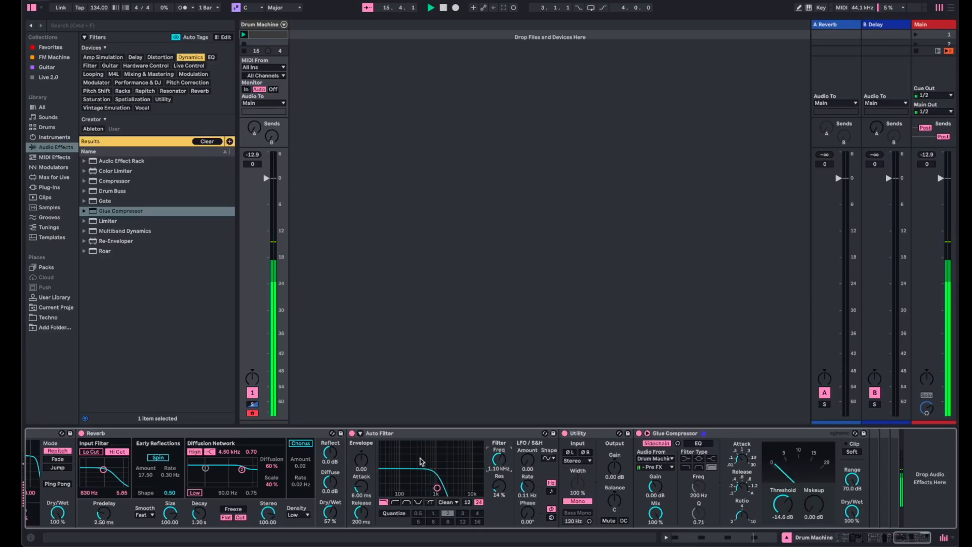
# - Turn off the solo on the Spectral Resonator chain in the Audio Effect Rack
pyautogui.hscroll(-1, 383, 453)
pyautogui.hscroll(-10, 383, 457)
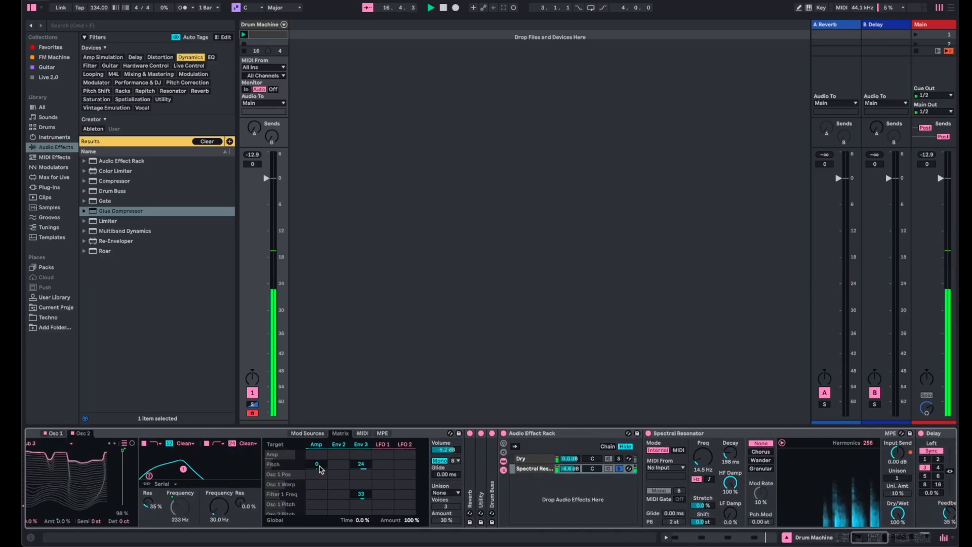
pyautogui.click(620, 468)
# - Set the kick's macros Osc 1 Pos, Osc 2 Pos and Osc 1 Effect 2 to 0% and Filter 1 Freq to 177 Hz
pyautogui.hscroll(-5, 407, 466)
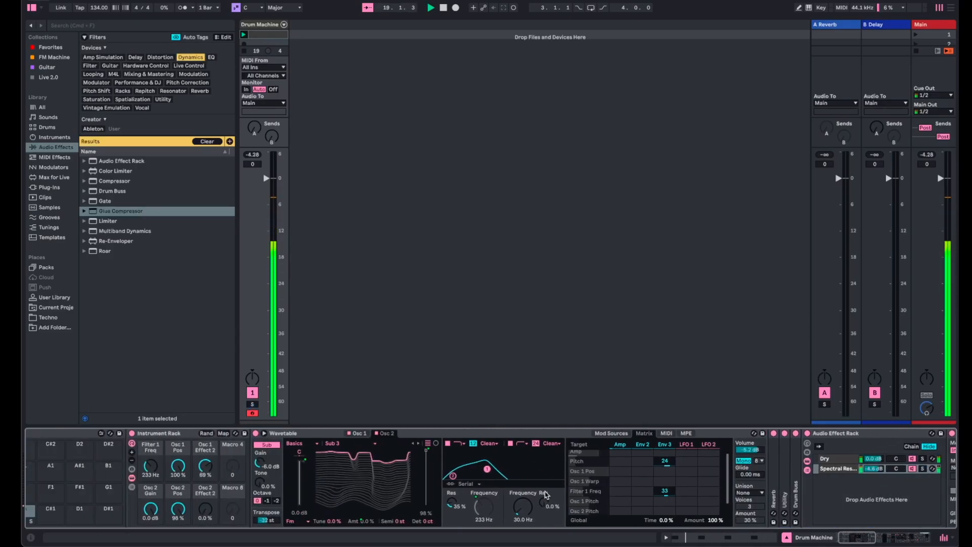
pyautogui.moveTo(179, 466); pyautogui.dragTo(182, 536)
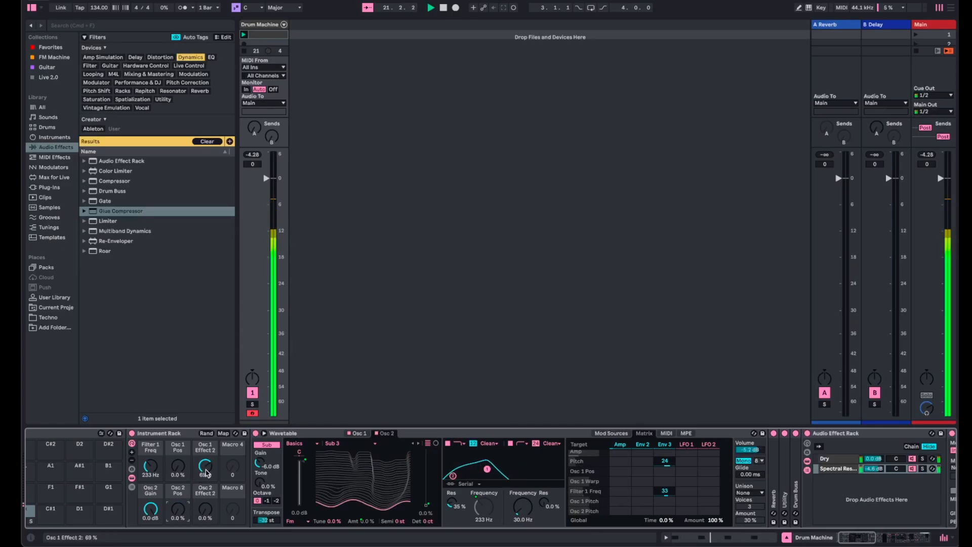
pyautogui.moveTo(207, 473); pyautogui.dragTo(207, 527)
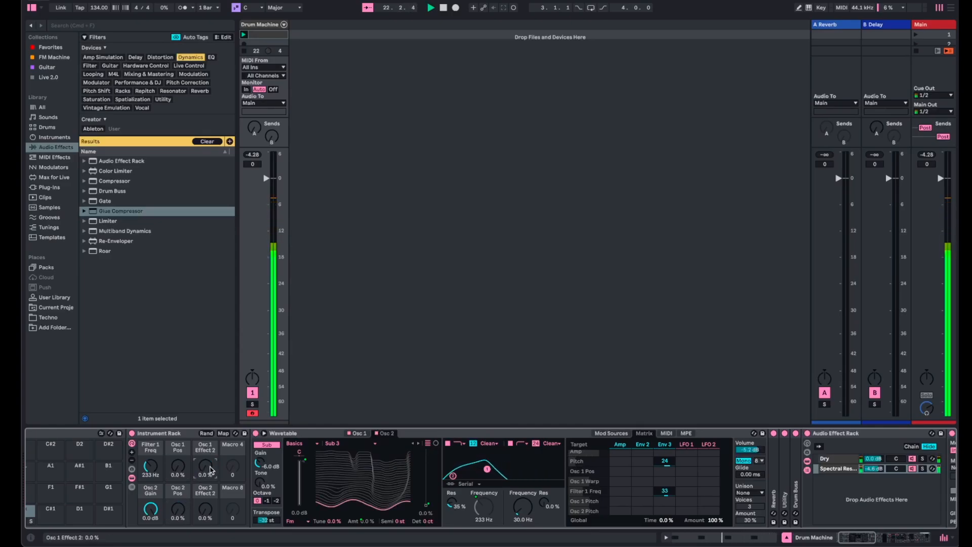
pyautogui.click(151, 466)
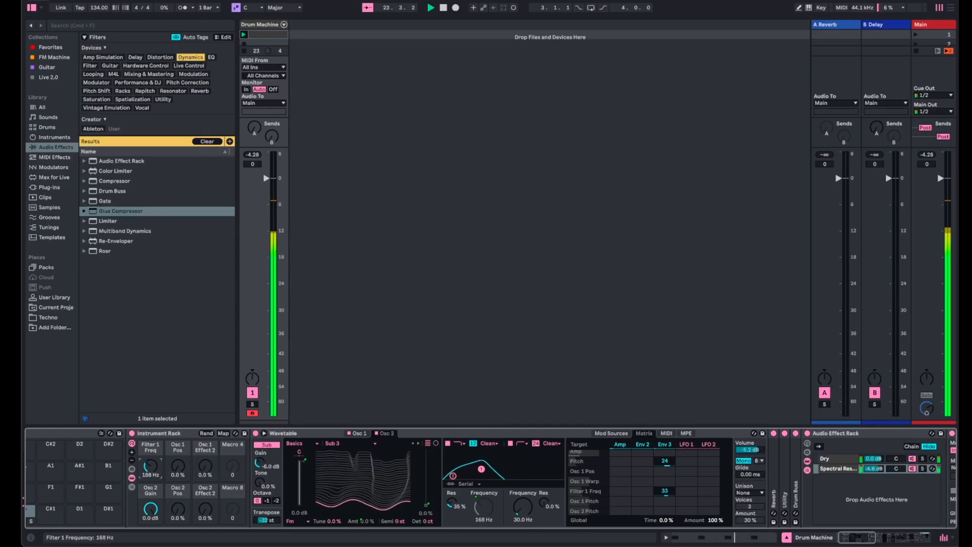
pyautogui.moveTo(151, 466); pyautogui.dragTo(151, 462)
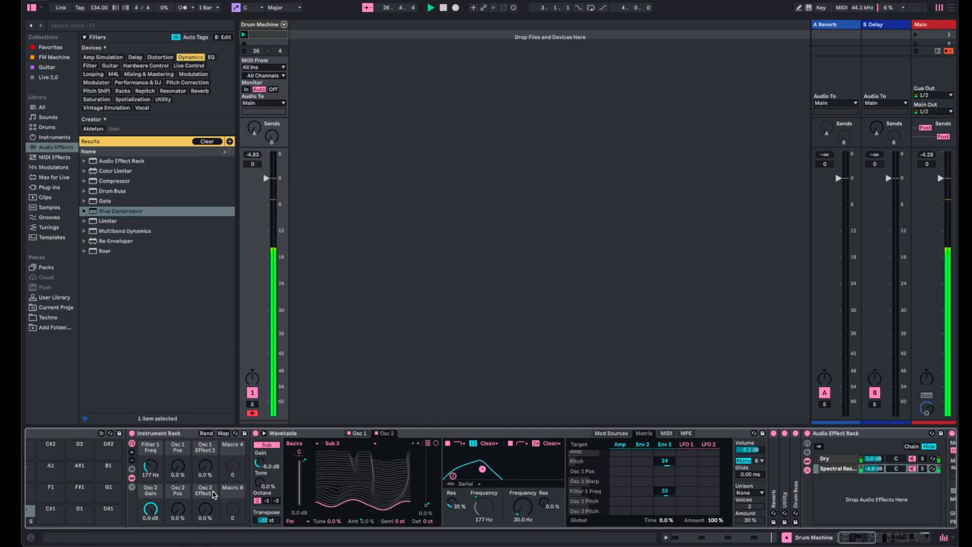
# - Try a synced time of 1 on both Delay channels, then link the channels and set them to 2
pyautogui.hscroll(10, 213, 494)
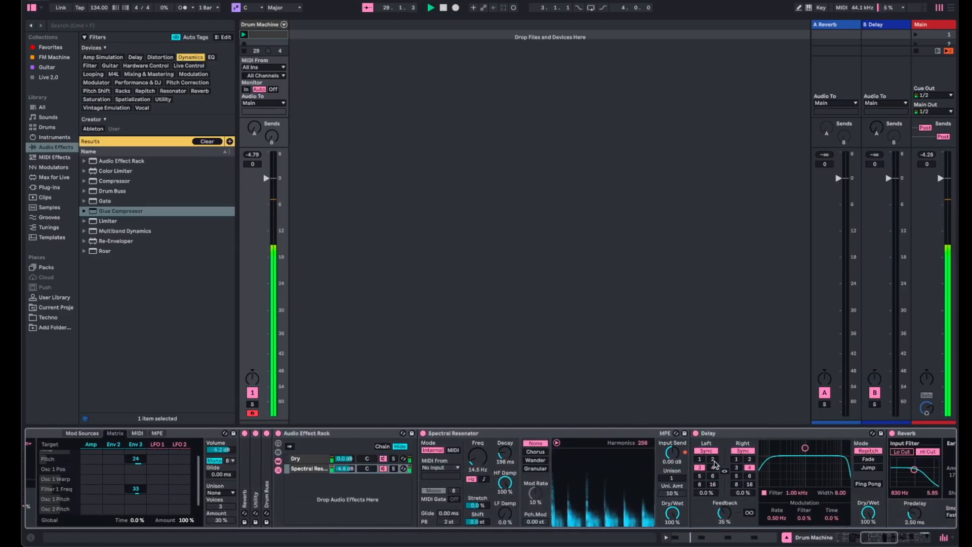
pyautogui.click(700, 459)
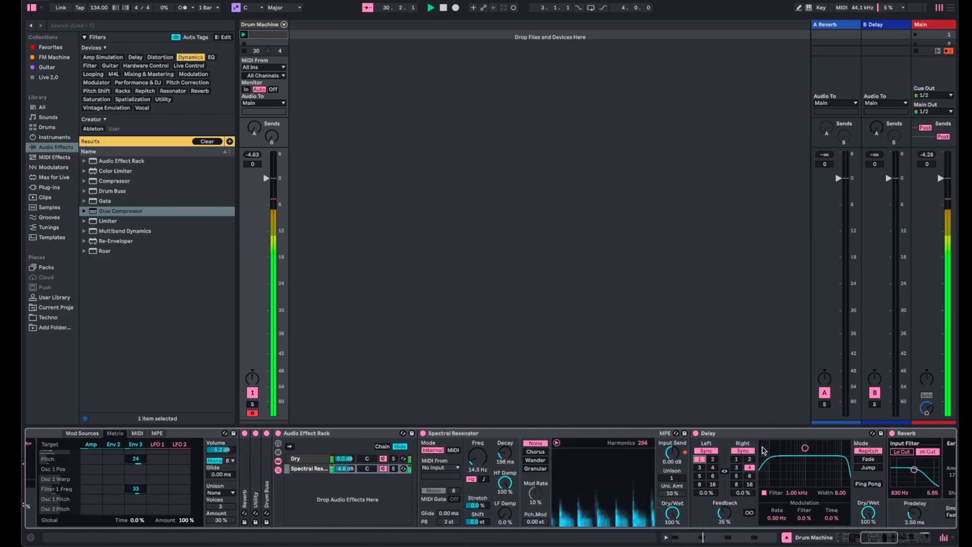
pyautogui.click(736, 459)
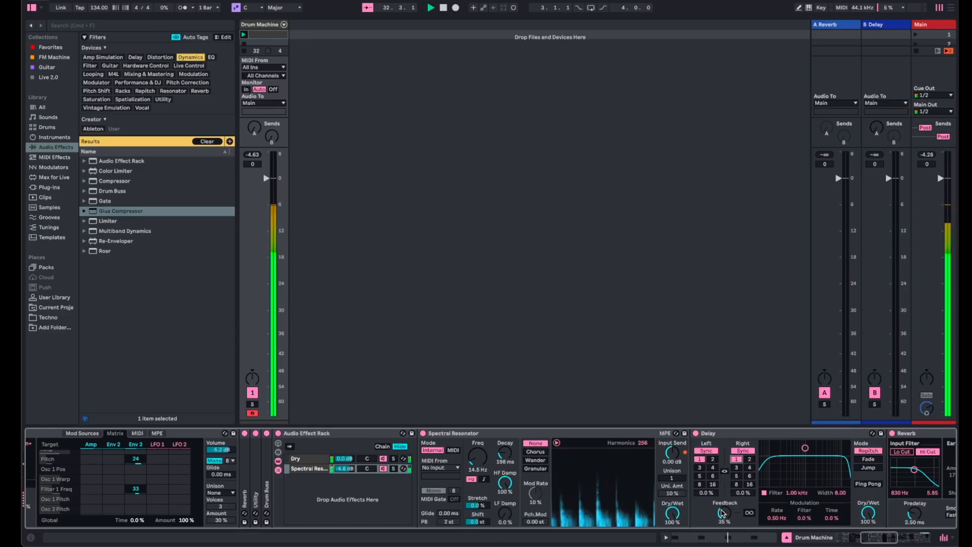
pyautogui.click(725, 471)
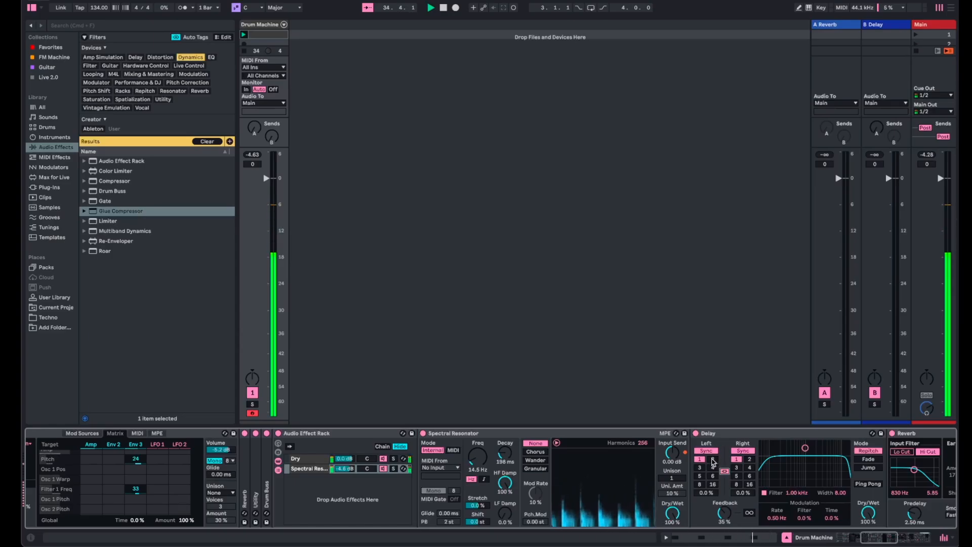
pyautogui.click(713, 459)
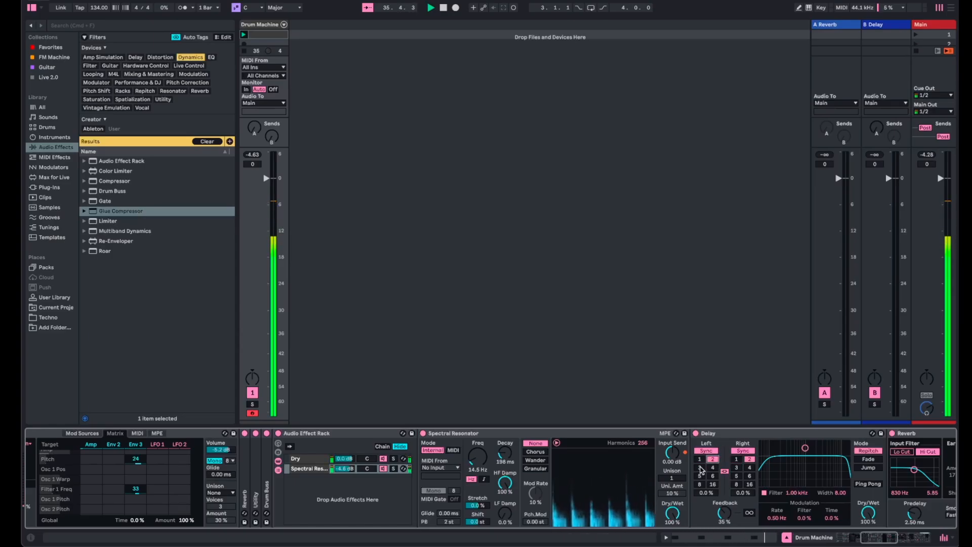
# - During playback, try synced times of 3, 5 and 1 on the linked Delay channels and lower the feedback to 0%
pyautogui.click(700, 467)
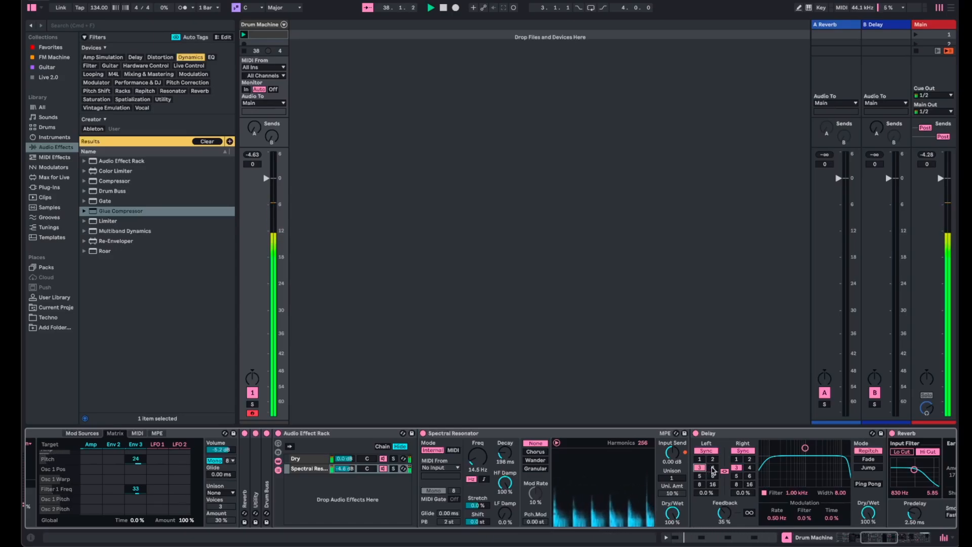
pyautogui.click(701, 475)
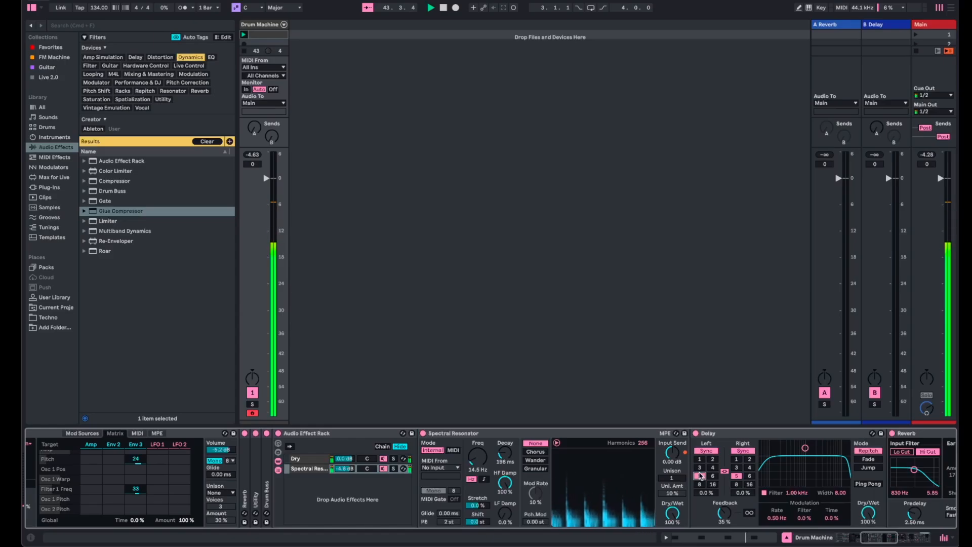
pyautogui.click(699, 459)
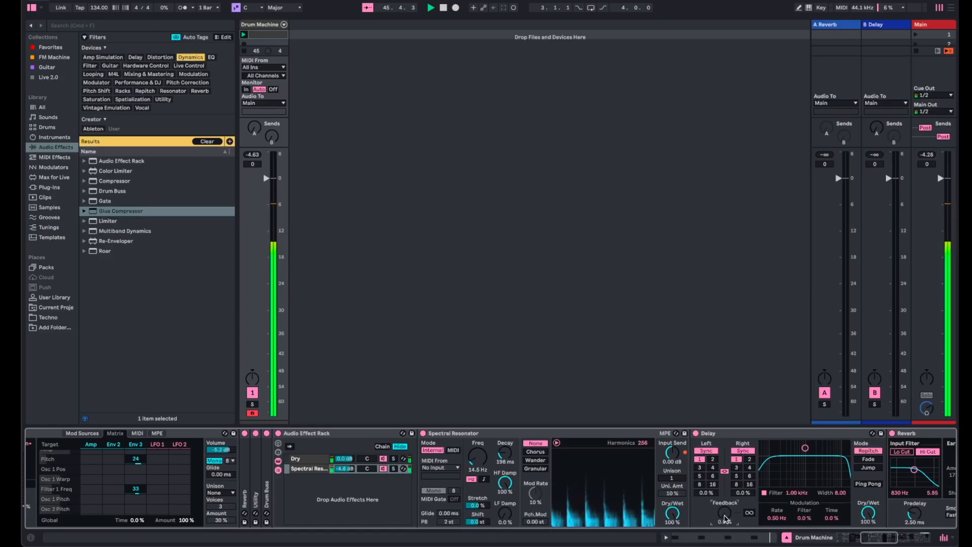
# - Try synced Delay times of 2, 3 and 5, and raise the Delay's feedback to 23%
pyautogui.click(713, 460)
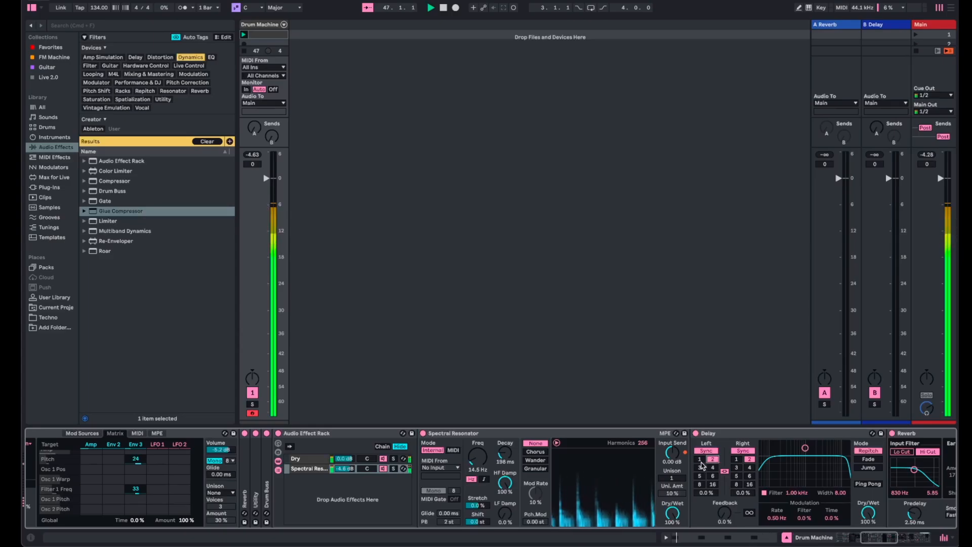
pyautogui.click(700, 468)
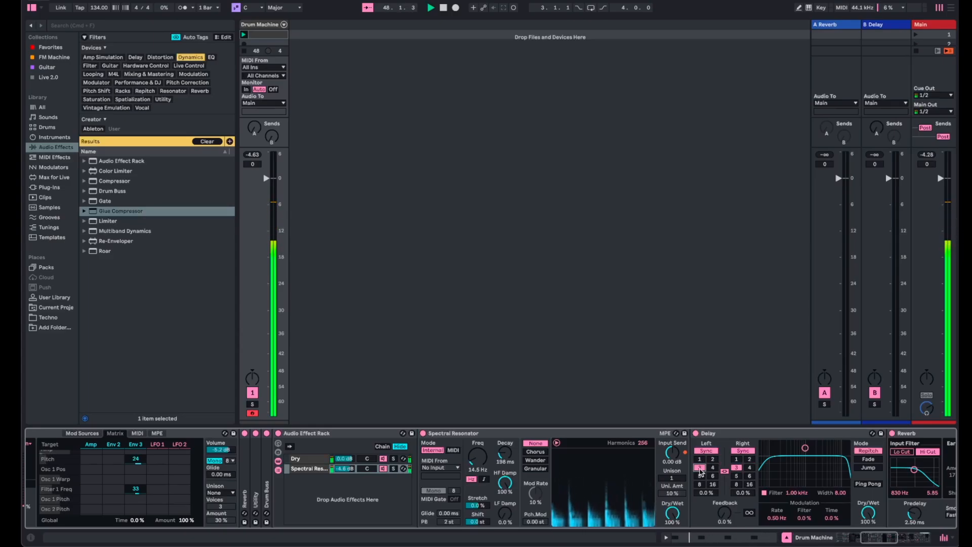
pyautogui.click(699, 475)
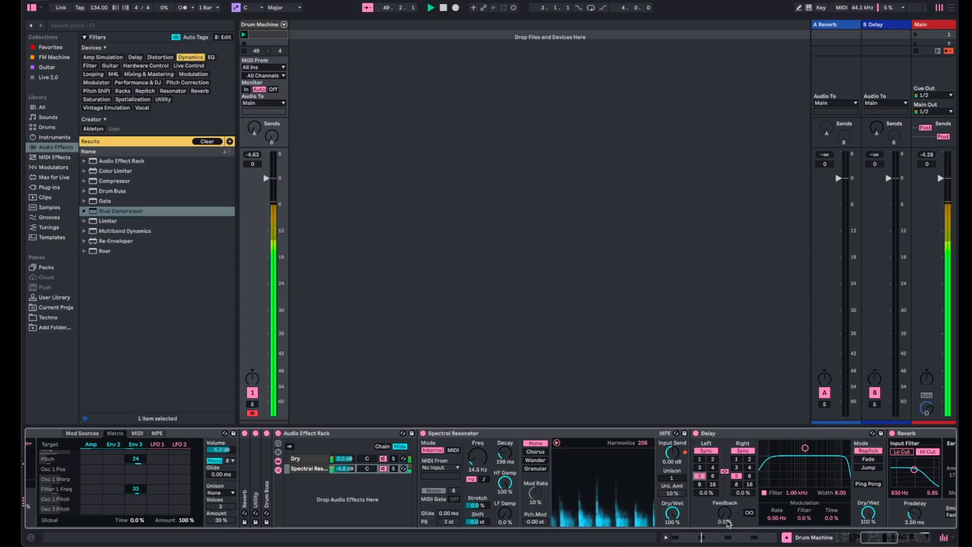
pyautogui.moveTo(727, 523); pyautogui.dragTo(727, 520)
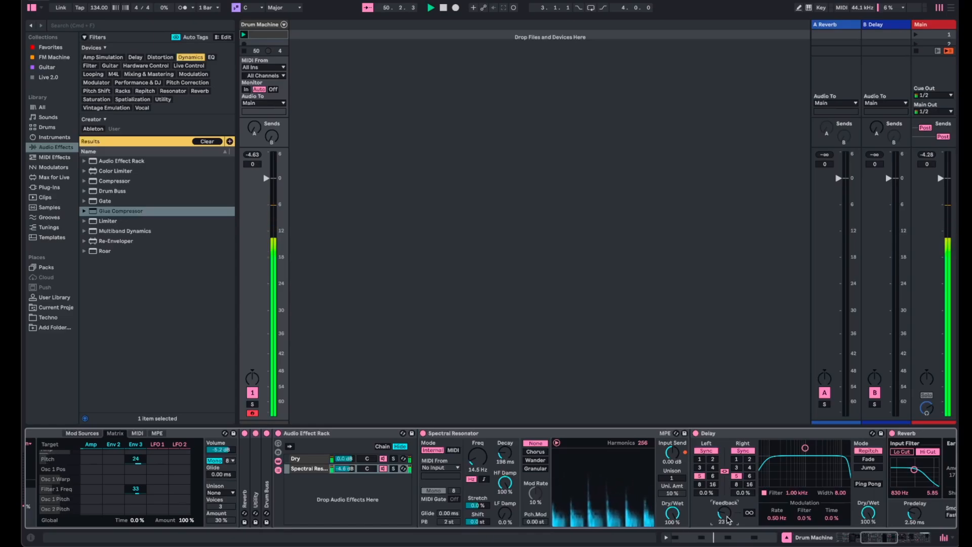
# - Compare the sound with the Spectral Resonator off and on, and leave the device switched off
pyautogui.click(423, 434)
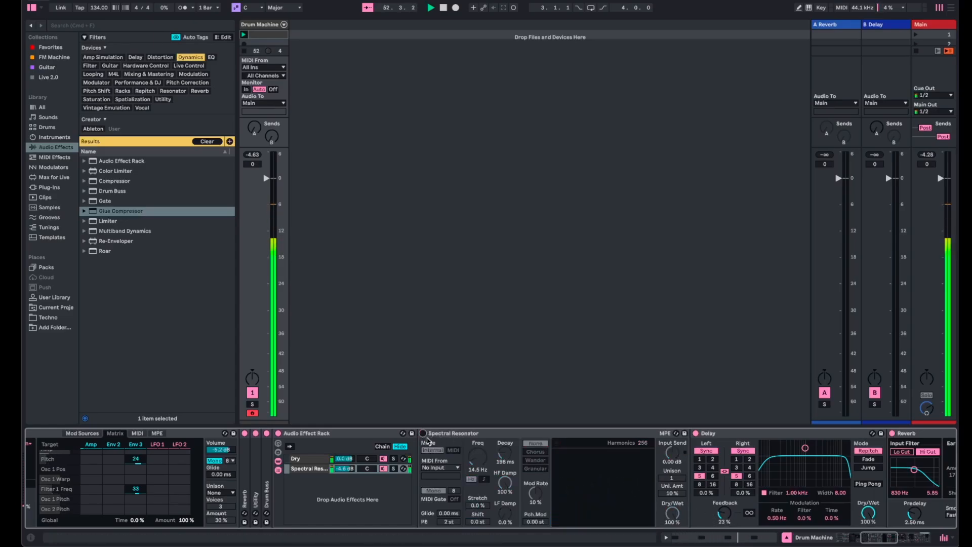
pyautogui.click(423, 433)
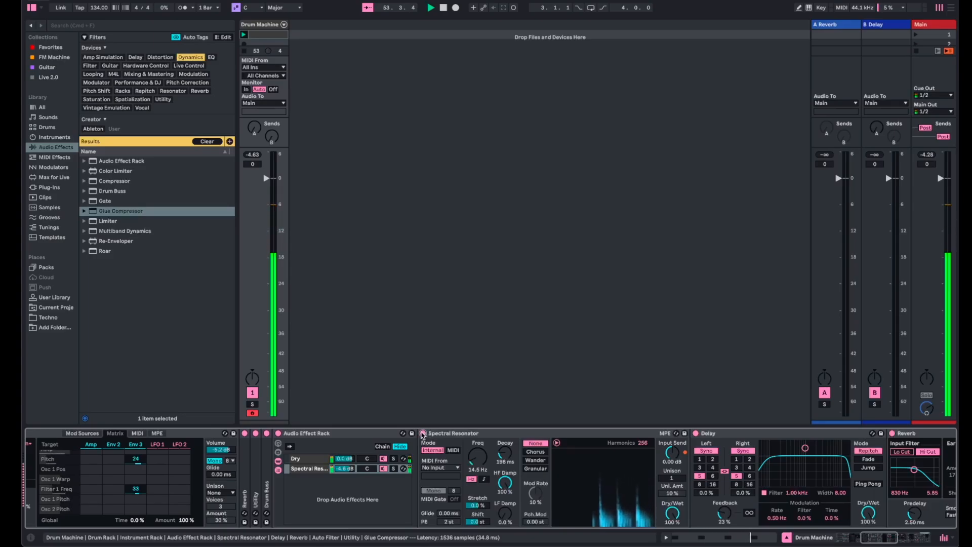
pyautogui.click(424, 433)
# - Set the Reverb's Dry/Wet to 48% in the effect chain
pyautogui.hscroll(5, 716, 512)
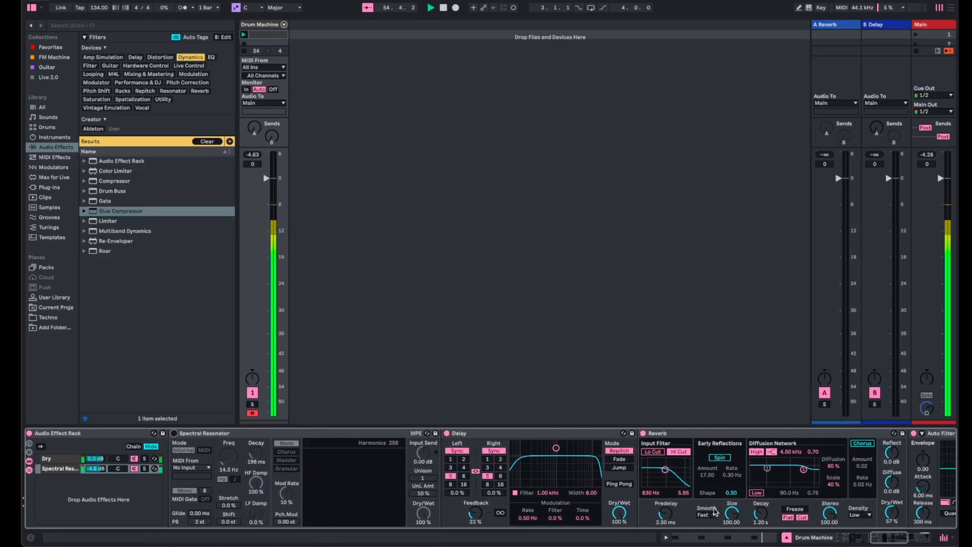
pyautogui.hscroll(3, 716, 512)
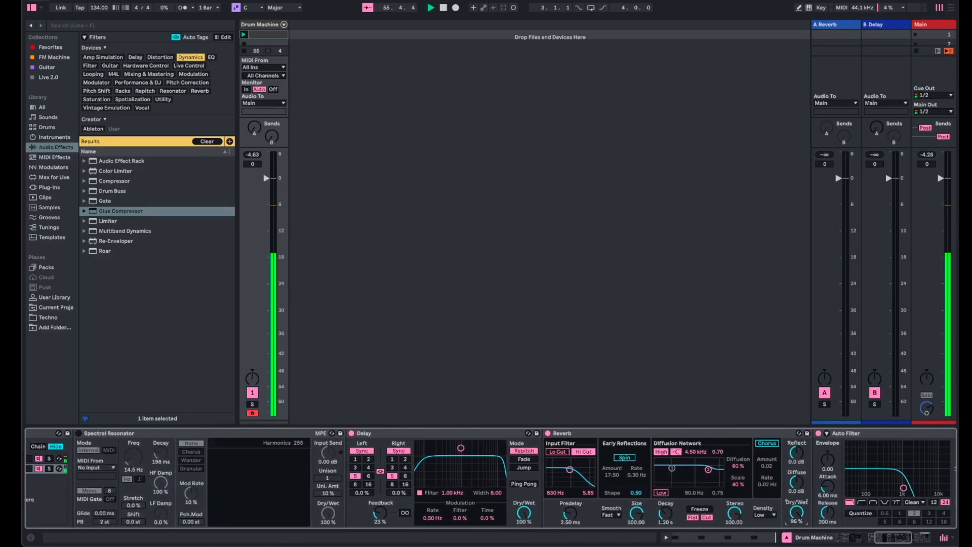
pyautogui.moveTo(798, 510); pyautogui.dragTo(798, 538)
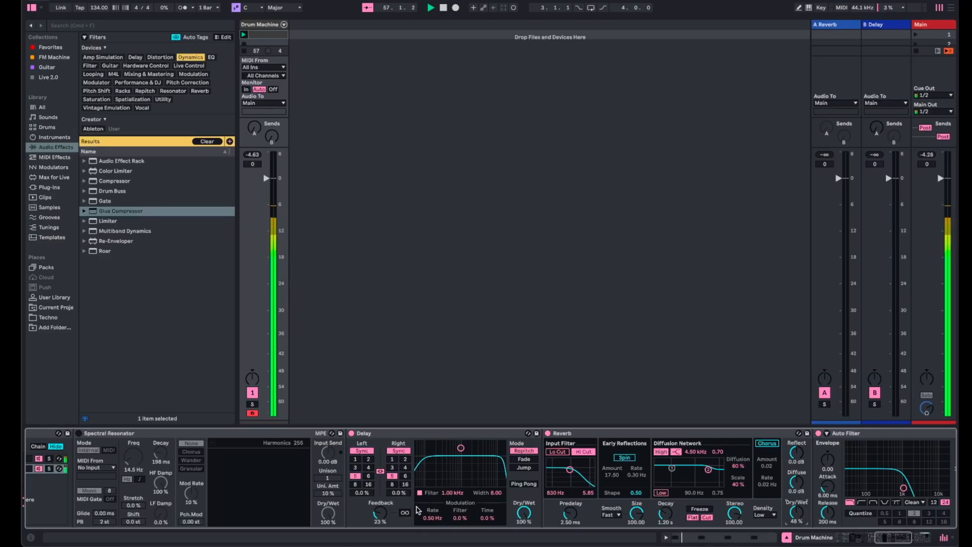
# - Raise the Delay's feedback to 48% and lower the Auto Filter's frequency to 192 Hz
pyautogui.click(377, 515)
pyautogui.moveTo(380, 512); pyautogui.dragTo(380, 512)
pyautogui.hscroll(5, 859, 501)
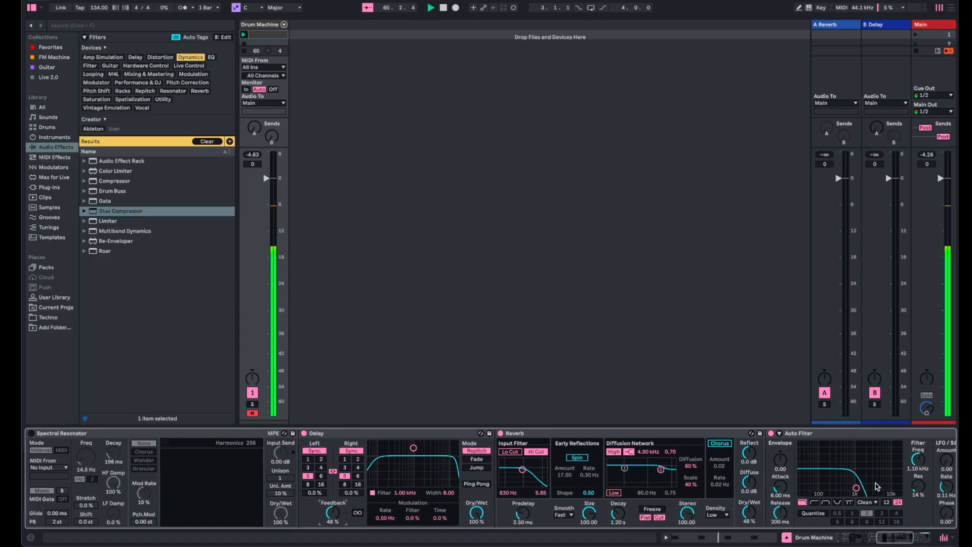
pyautogui.moveTo(864, 466); pyautogui.dragTo(864, 487)
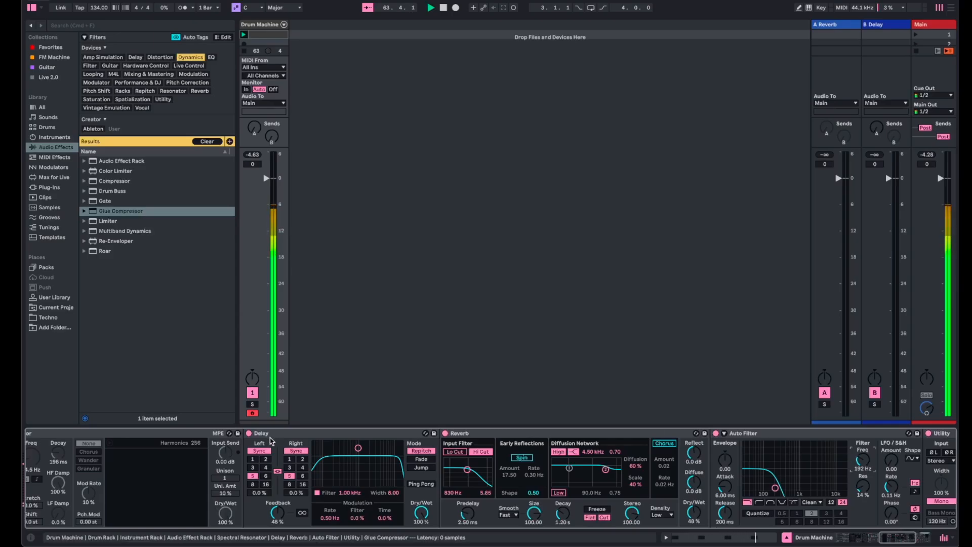
# - Audition synced times 1, 2, 3 and 5 on the linked Delay channels, ending on 3
pyautogui.click(252, 459)
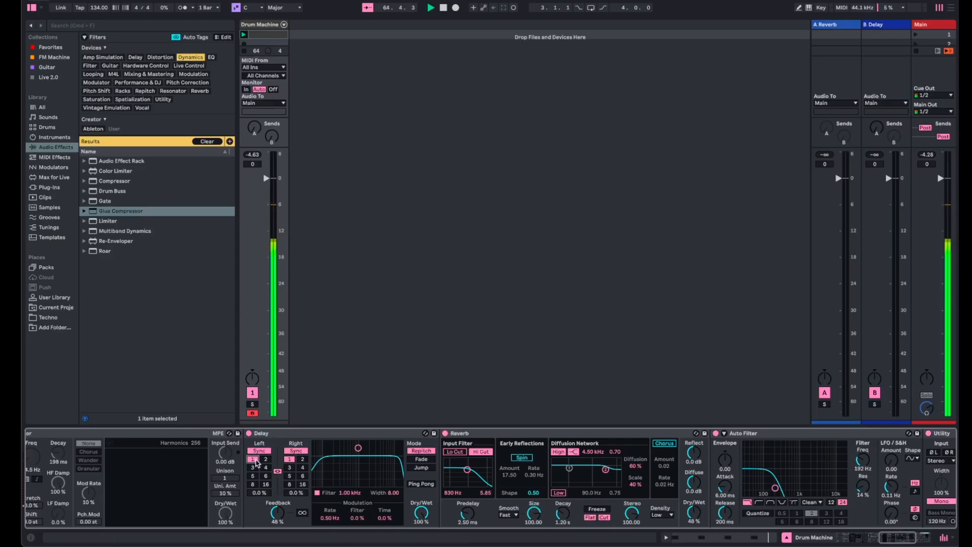
pyautogui.click(254, 468)
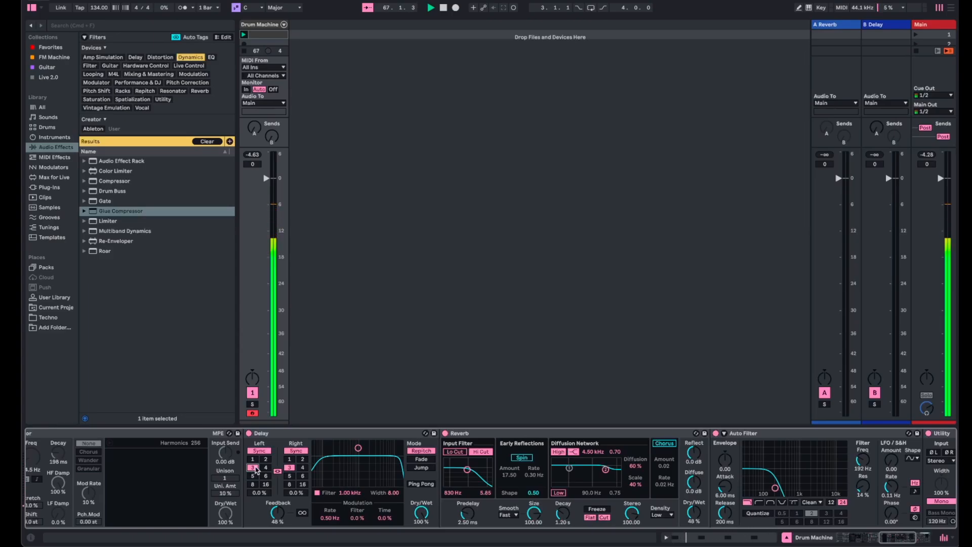
pyautogui.click(266, 460)
pyautogui.click(253, 468)
pyautogui.click(253, 476)
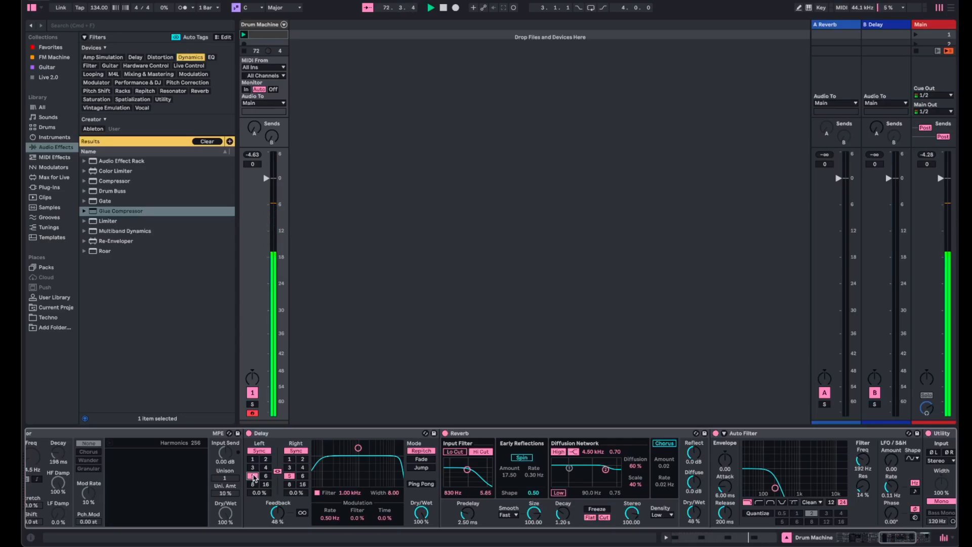
pyautogui.click(252, 459)
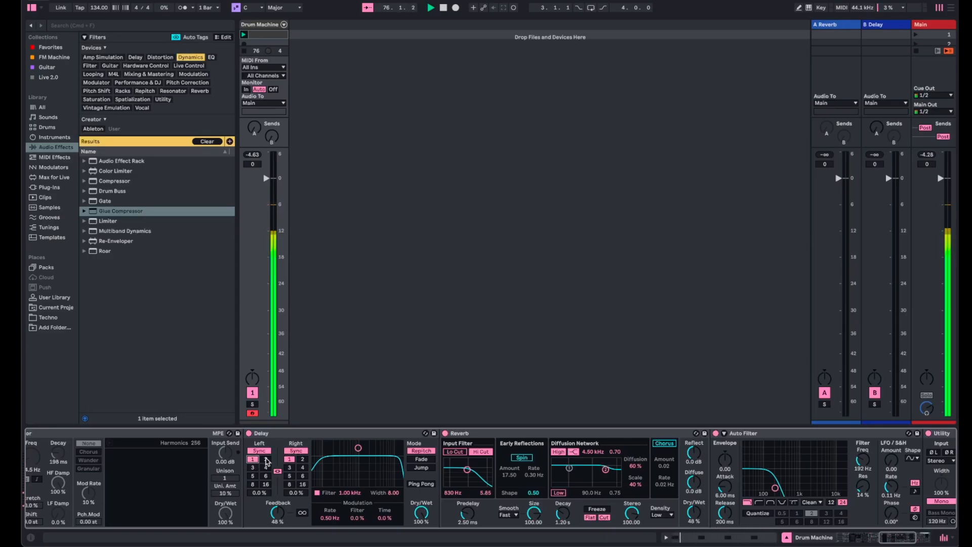
pyautogui.click(266, 459)
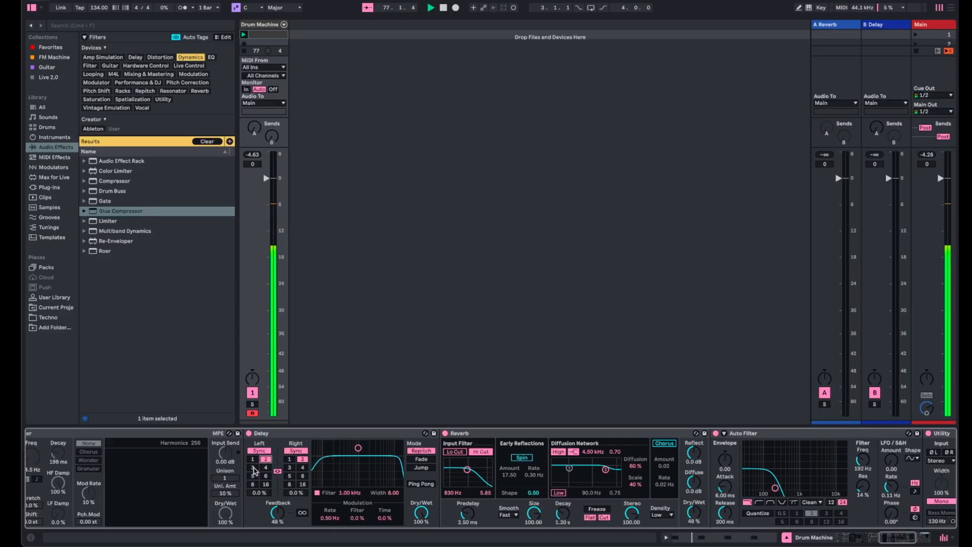
pyautogui.click(254, 468)
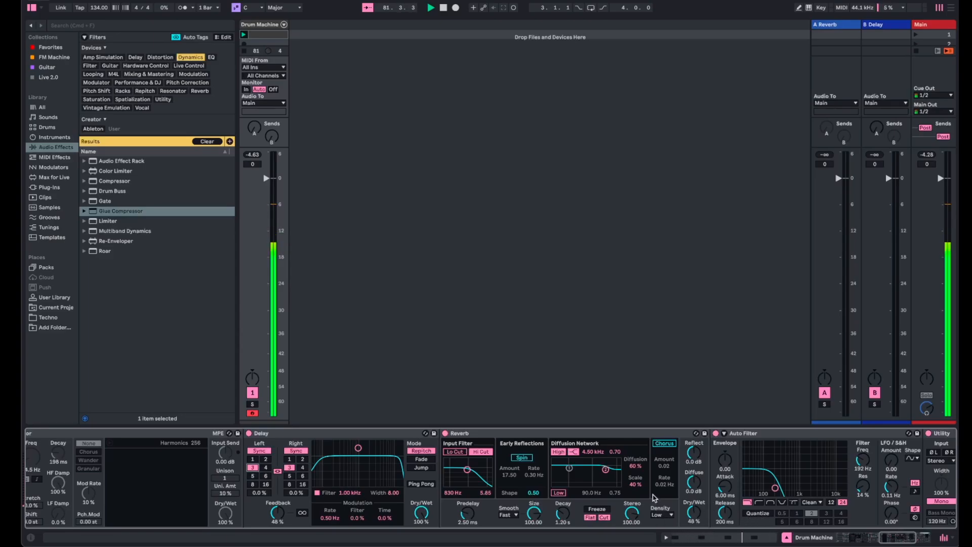
# - Move the Spectral Resonator between the Reverb and the Auto Filter and switch it back on
pyautogui.click(137, 434)
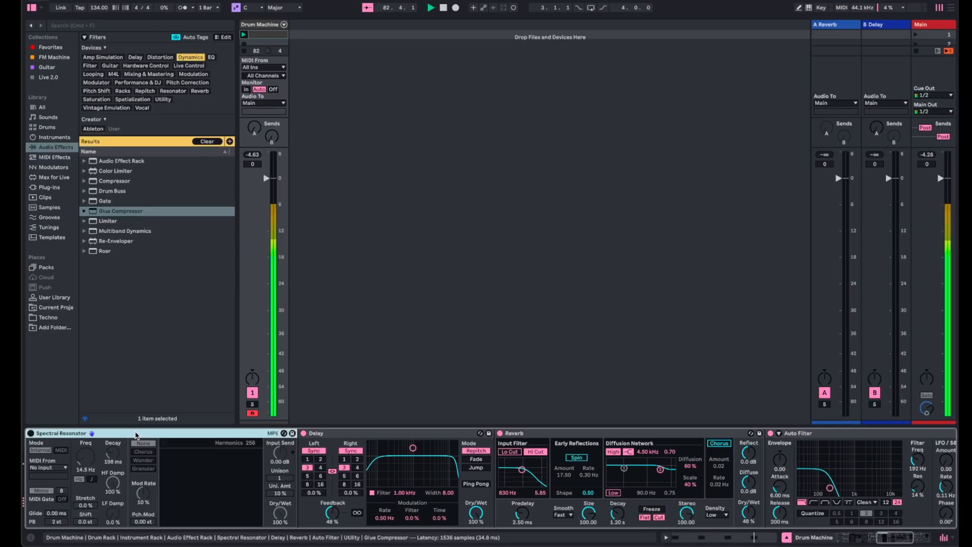
pyautogui.moveTo(256, 434); pyautogui.dragTo(766, 440)
pyautogui.click(498, 433)
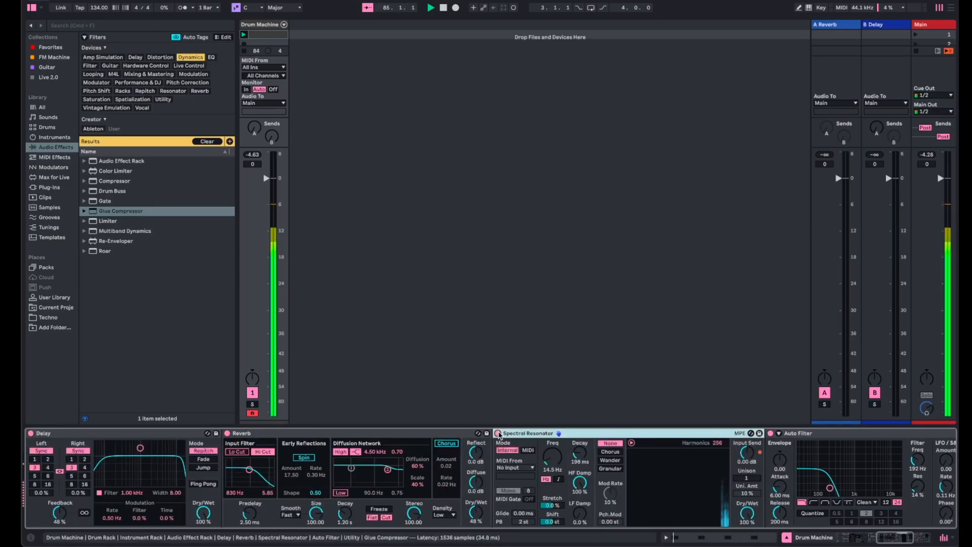
# - Set the Spectral Resonator's frequency to 18.0 Hz and its decay to 467 ms
pyautogui.moveTo(550, 461); pyautogui.dragTo(550, 459)
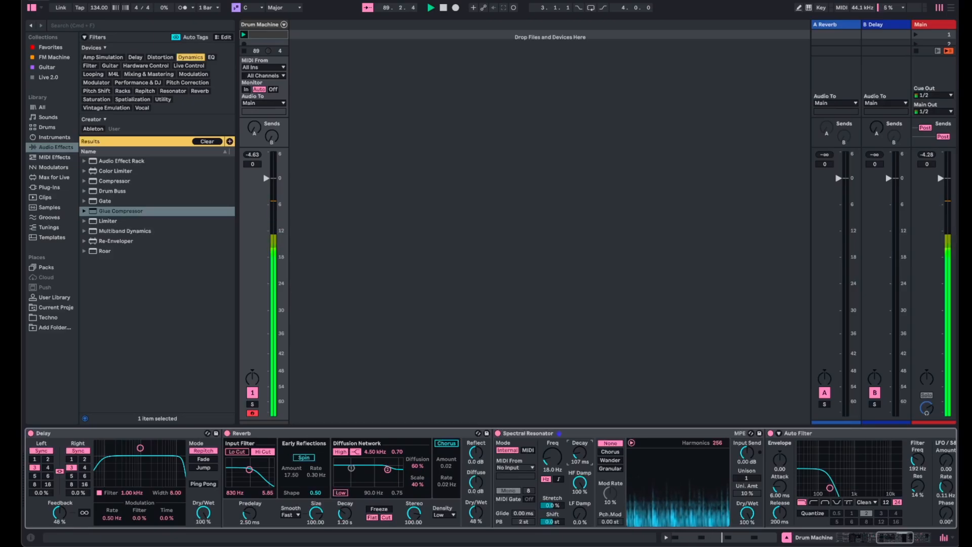
pyautogui.moveTo(579, 453); pyautogui.dragTo(579, 457)
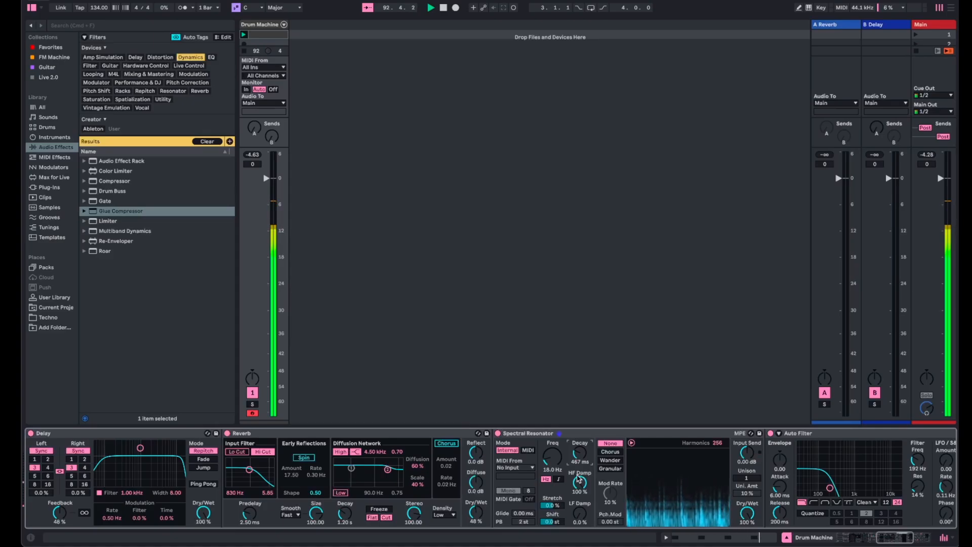
# - Compare synced Delay times of 2, 1 and 3 through the moved resonator, and set both linked channels to 2
pyautogui.hscroll(-2, 263, 509)
pyautogui.hscroll(-4, 263, 511)
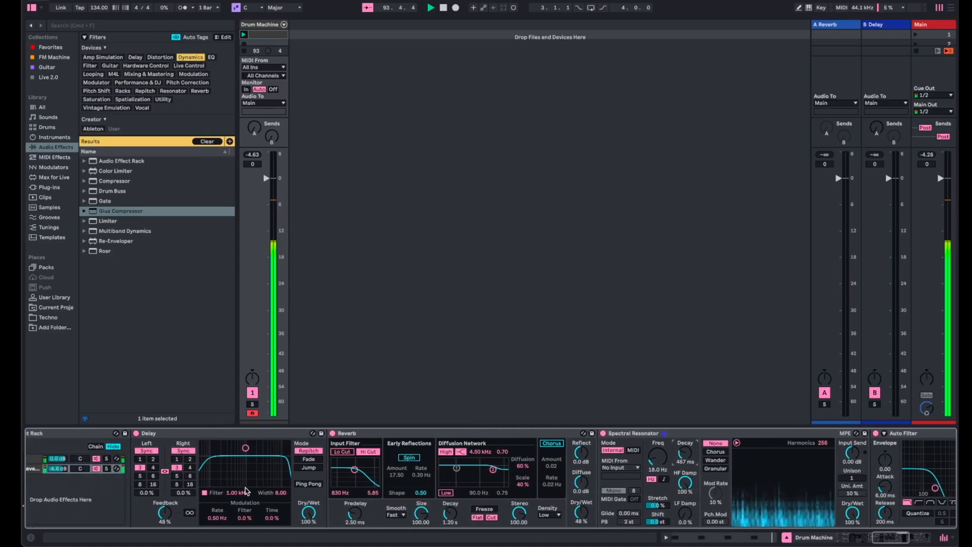
pyautogui.click(190, 459)
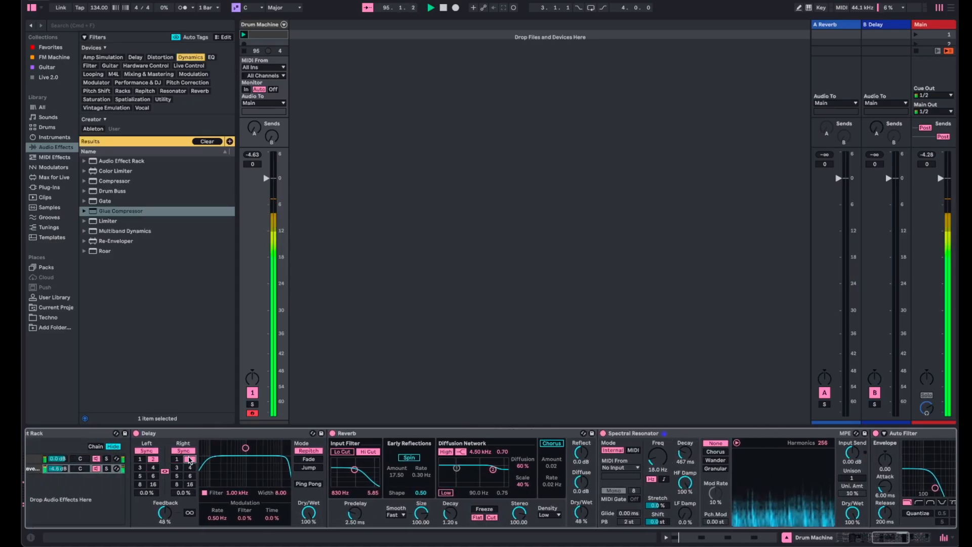
pyautogui.click(177, 459)
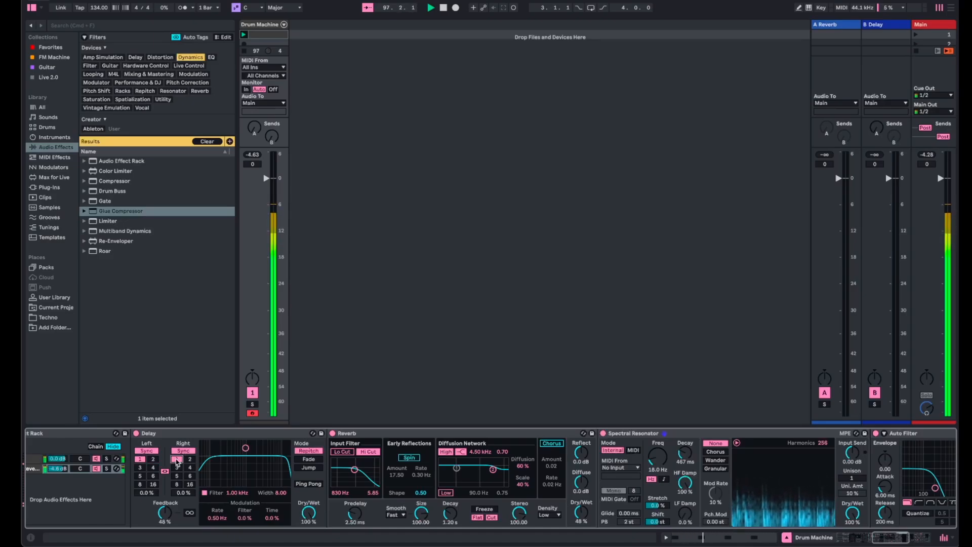
pyautogui.click(176, 468)
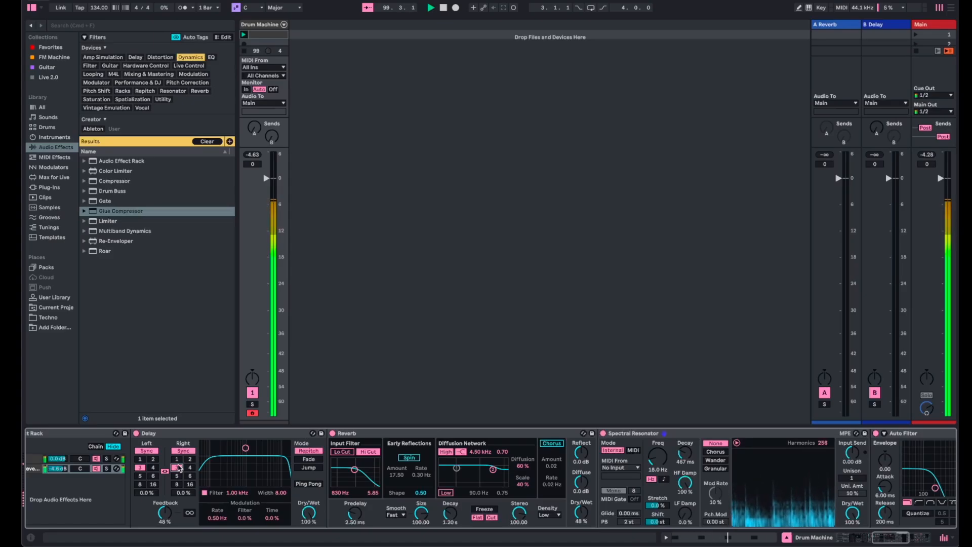
pyautogui.click(191, 459)
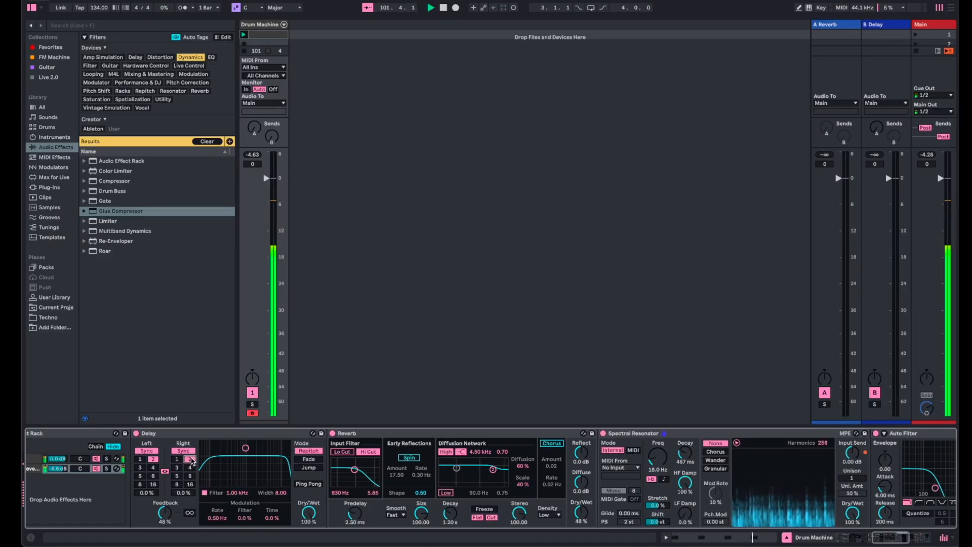
# - Raise the Auto Filter's frequency to 986 Hz
pyautogui.hscroll(5, 200, 472)
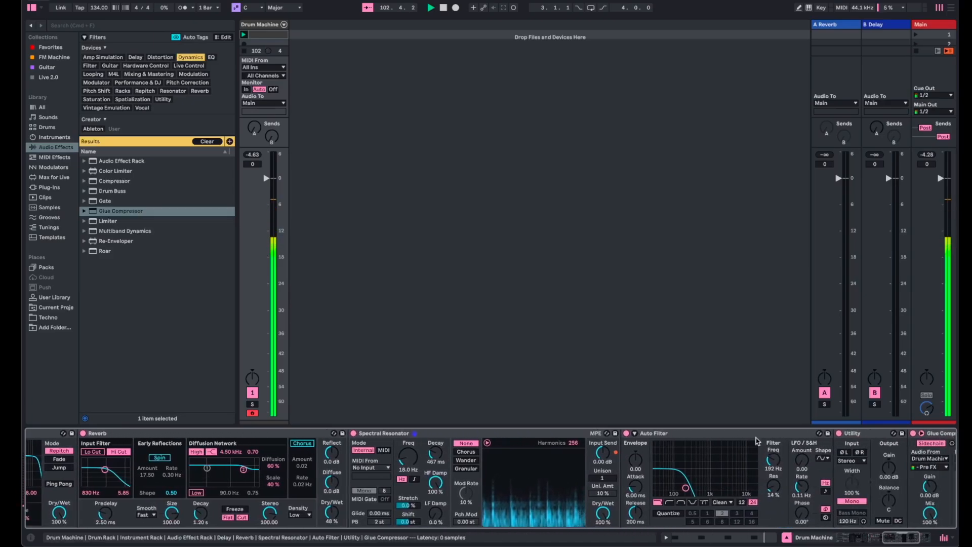
pyautogui.moveTo(768, 451)
pyautogui.mouseDown()
pyautogui.moveTo(768, 413)
pyautogui.moveTo(771, 459)
pyautogui.mouseUp()
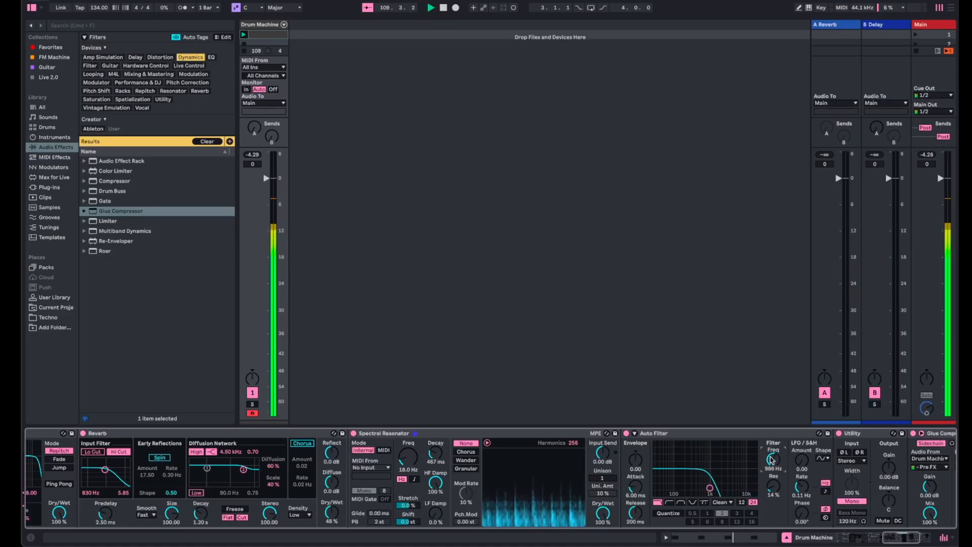
# - Reset the volume of the Delay and Reverb chain in the Audio Effect Rack to 0.0 dB and restart playback
pyautogui.hscroll(-5, 293, 471)
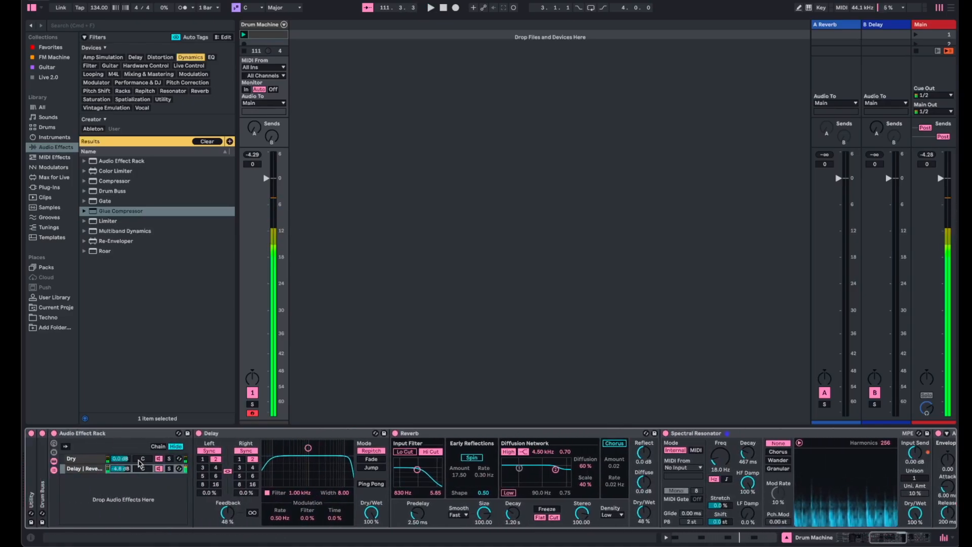
pyautogui.hscroll(-10, 136, 517)
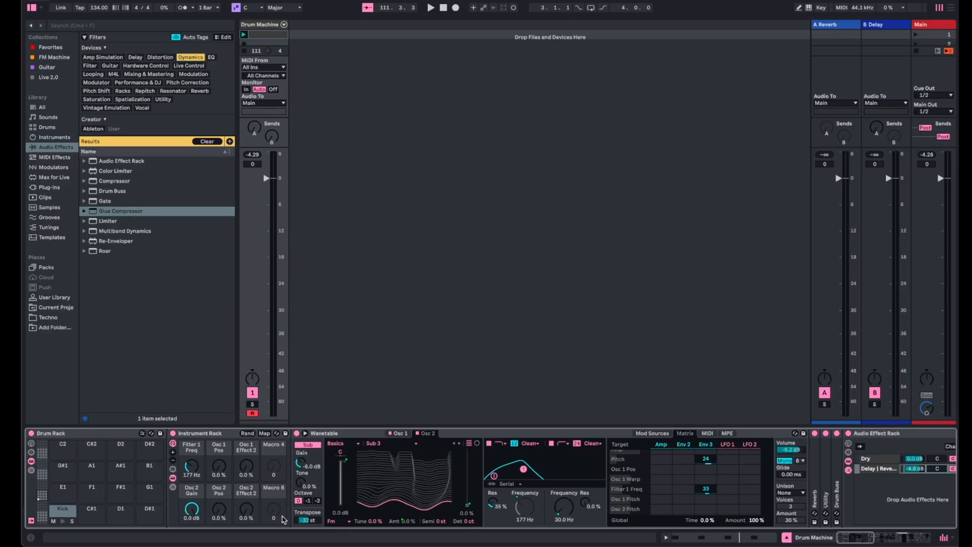
pyautogui.hscroll(15, 282, 519)
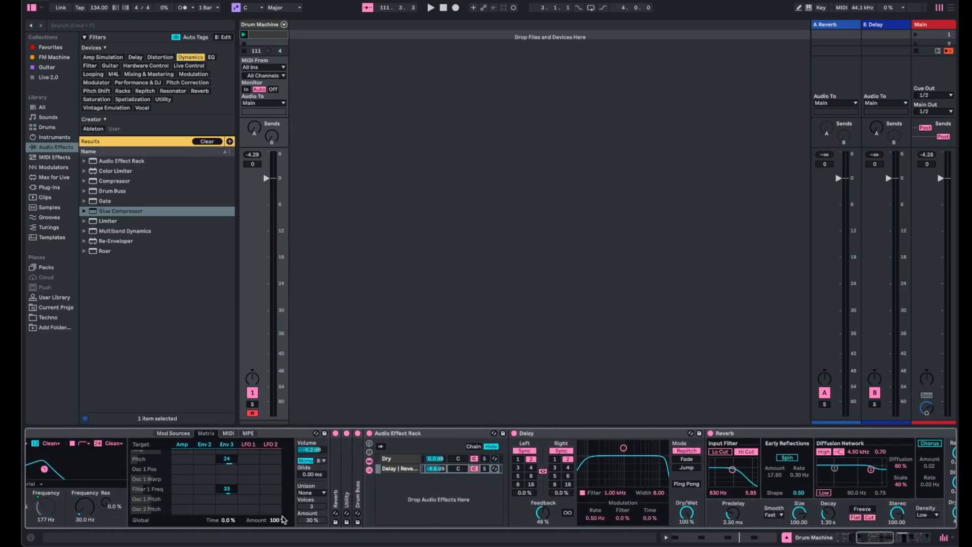
pyautogui.click(420, 468)
pyautogui.press('Delete')
pyautogui.press('space')
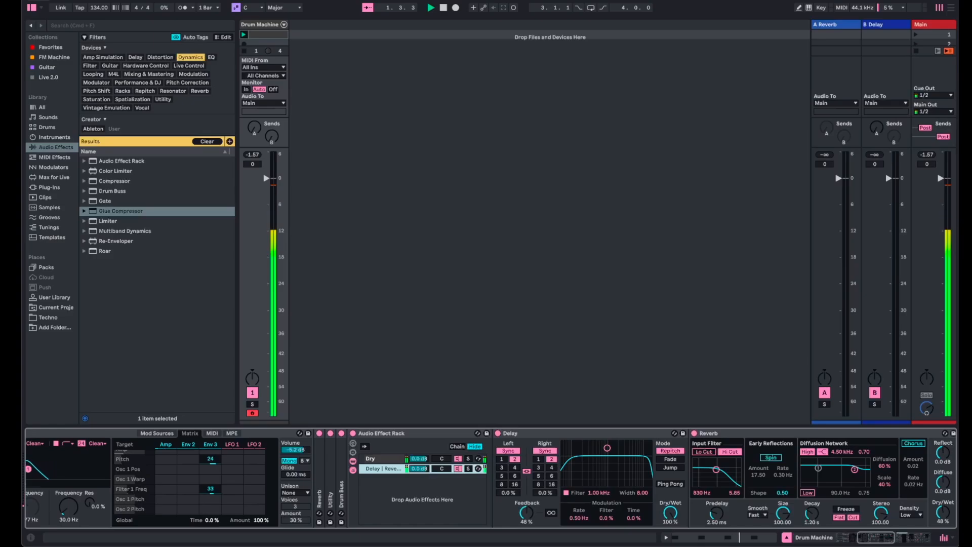
# - Lower the Delay and Reverb chain's volume to -7.0 dB and set the Reverb's Dry/Wet to 40%
pyautogui.moveTo(420, 468)
pyautogui.mouseDown()
pyautogui.moveTo(419, 478)
pyautogui.moveTo(427, 470)
pyautogui.mouseUp()
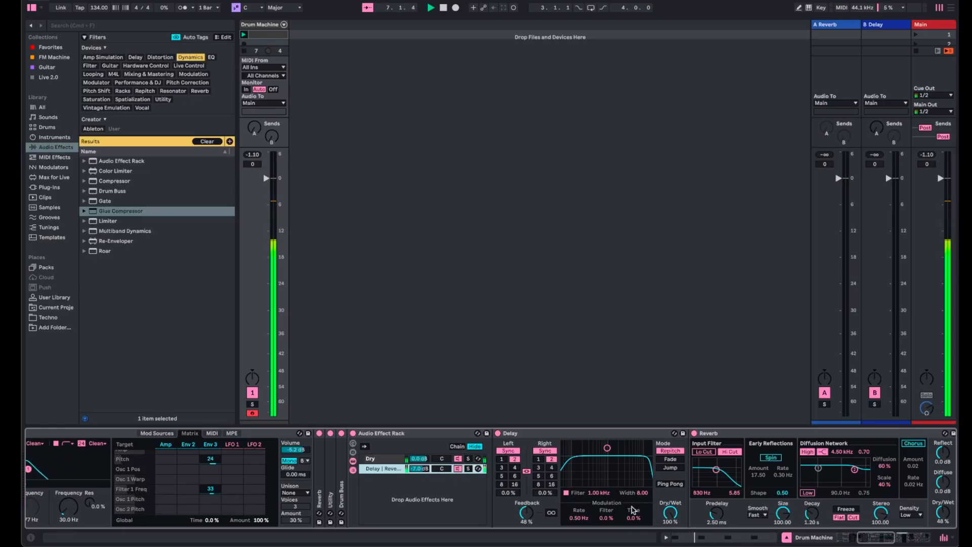
pyautogui.moveTo(670, 512); pyautogui.dragTo(671, 519)
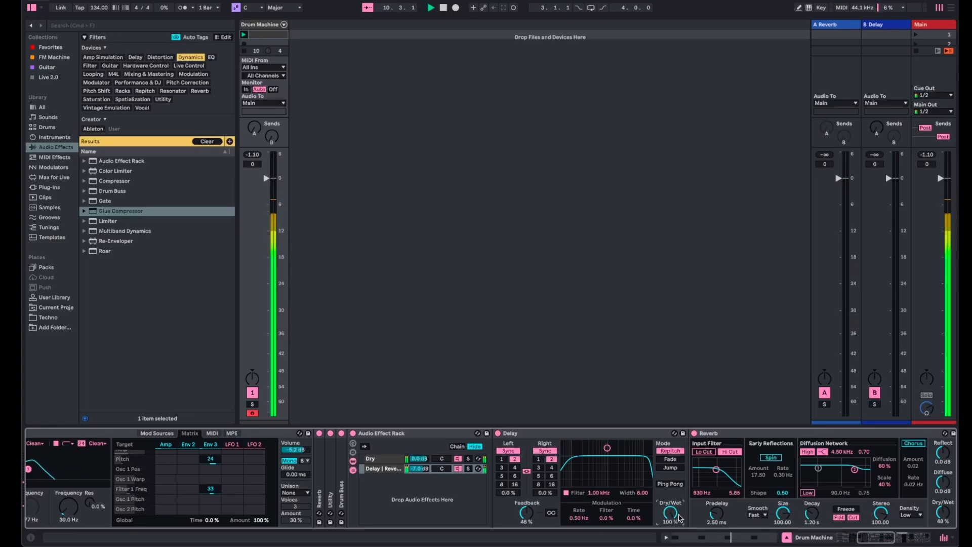
pyautogui.moveTo(943, 516); pyautogui.dragTo(946, 503)
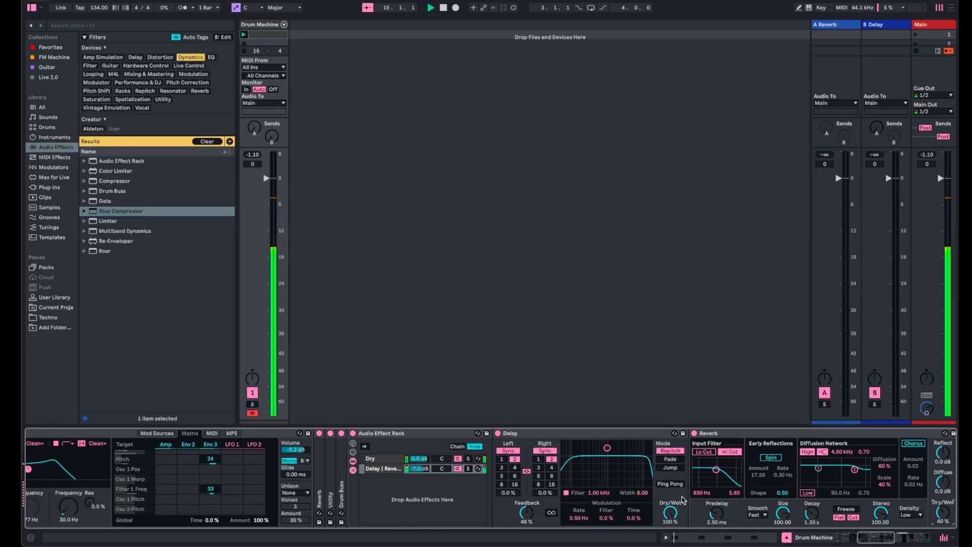
# - Set the Instrument Rack's macros to 864 Hz for Filter 1 Freq, 15% for Osc 1 Pos and 23% for Osc 2 Pos, and reset the track's peak level
pyautogui.hscroll(10, 683, 499)
pyautogui.hscroll(-12, 683, 499)
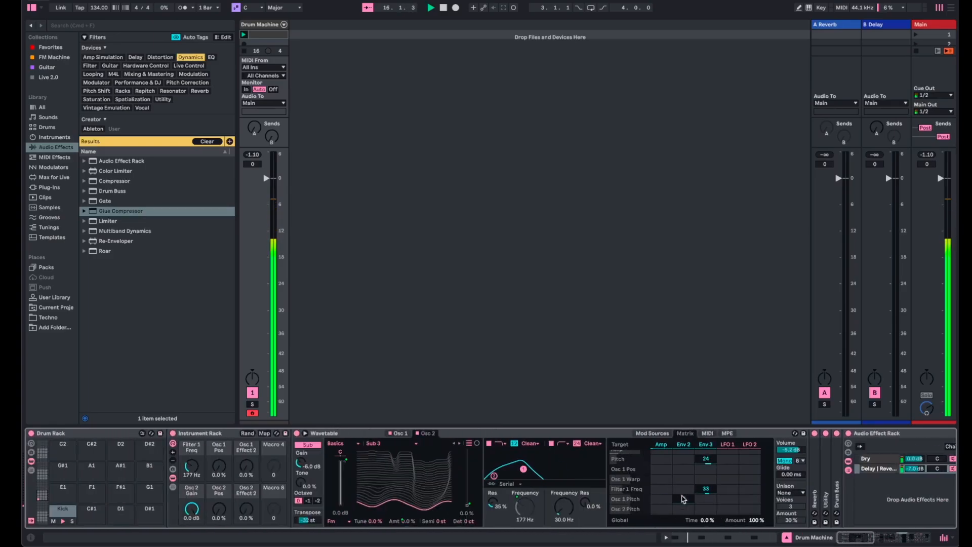
pyautogui.moveTo(193, 466); pyautogui.dragTo(226, 456)
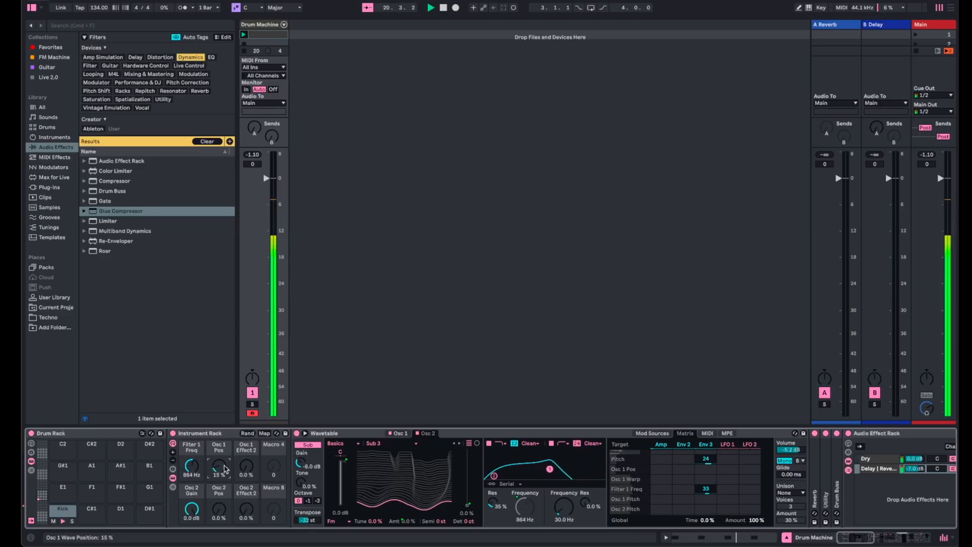
pyautogui.moveTo(224, 514); pyautogui.dragTo(225, 507)
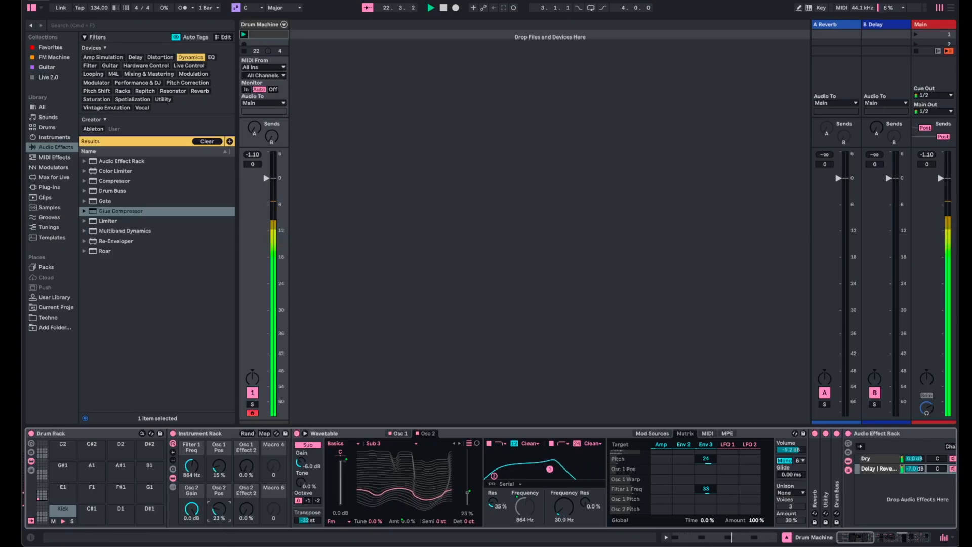
pyautogui.click(254, 155)
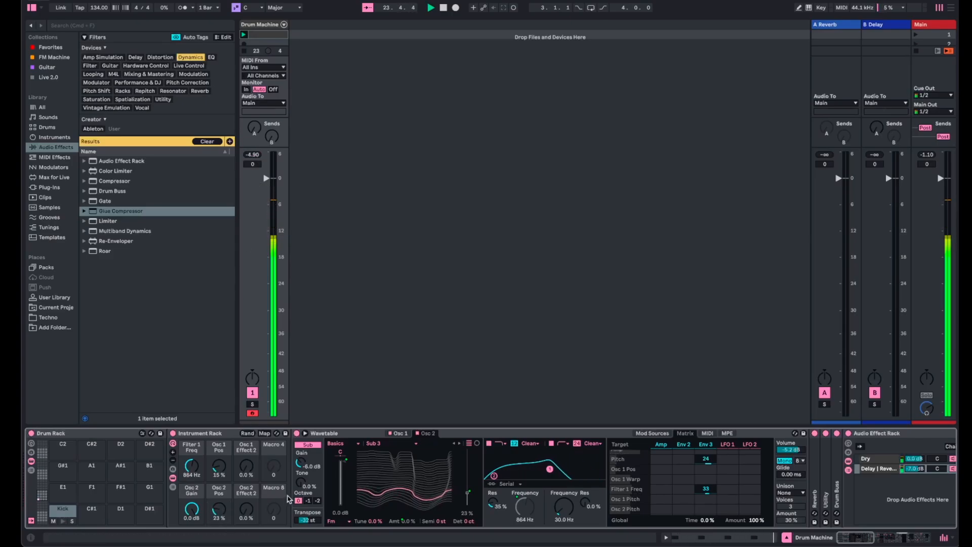
# - Lower the Instrument Rack's Filter 1 Freq macro to 187 Hz
pyautogui.hscroll(10, 278, 495)
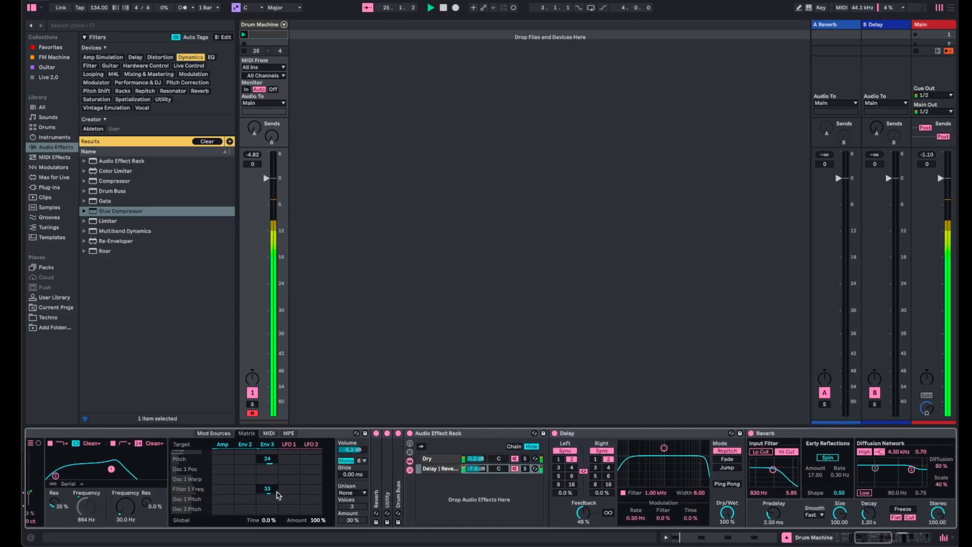
pyautogui.hscroll(15, 278, 495)
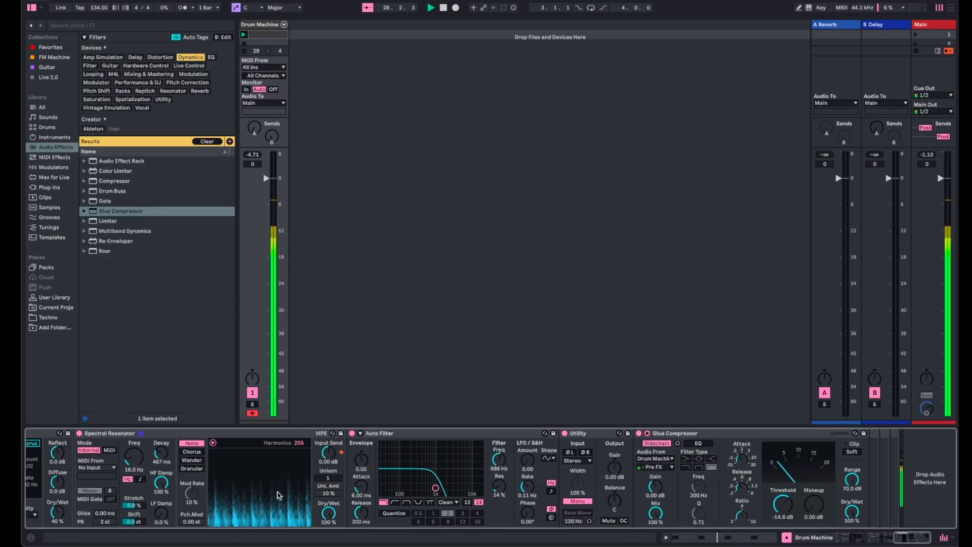
pyautogui.hscroll(-20, 278, 495)
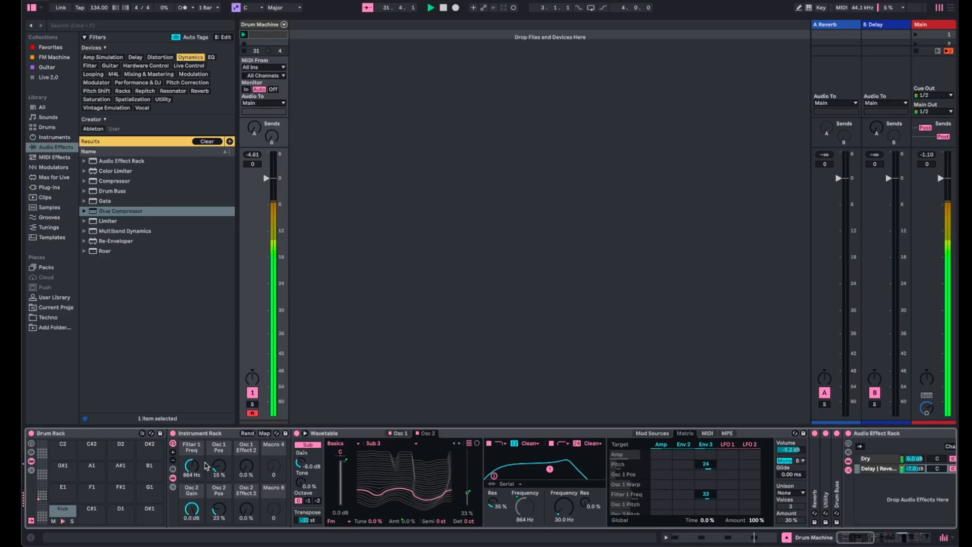
pyautogui.moveTo(192, 466)
pyautogui.mouseDown()
pyautogui.moveTo(192, 486)
pyautogui.moveTo(191, 469)
pyautogui.mouseUp()
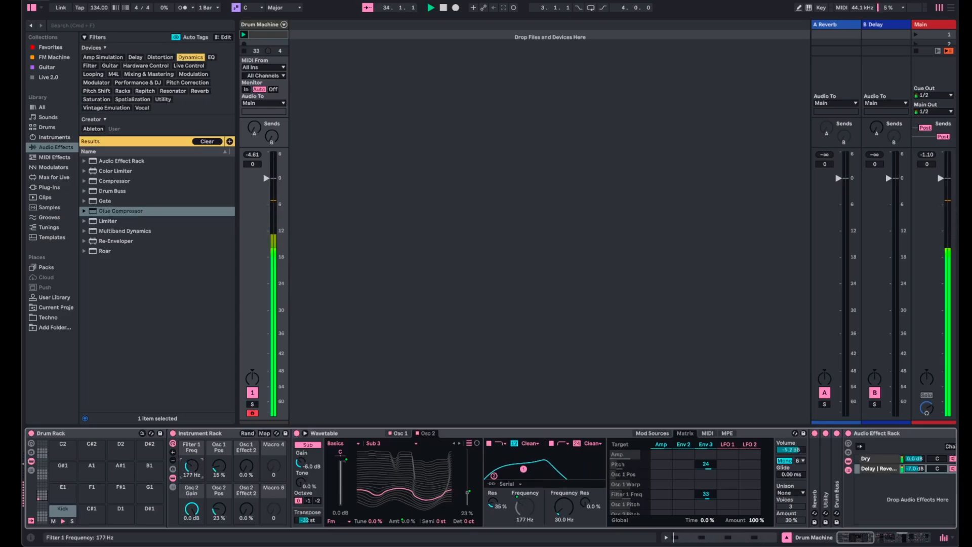
pyautogui.moveTo(194, 471); pyautogui.dragTo(193, 471)
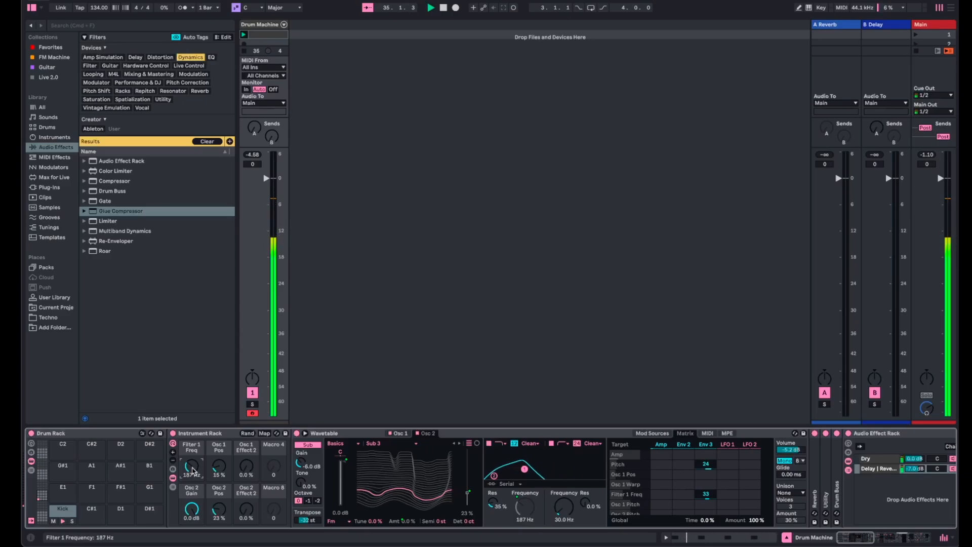
# - Set the linked Delay channels to a synced time of 3 and map that time to Macro 1 of the Audio Effect Rack
pyautogui.hscroll(5, 927, 506)
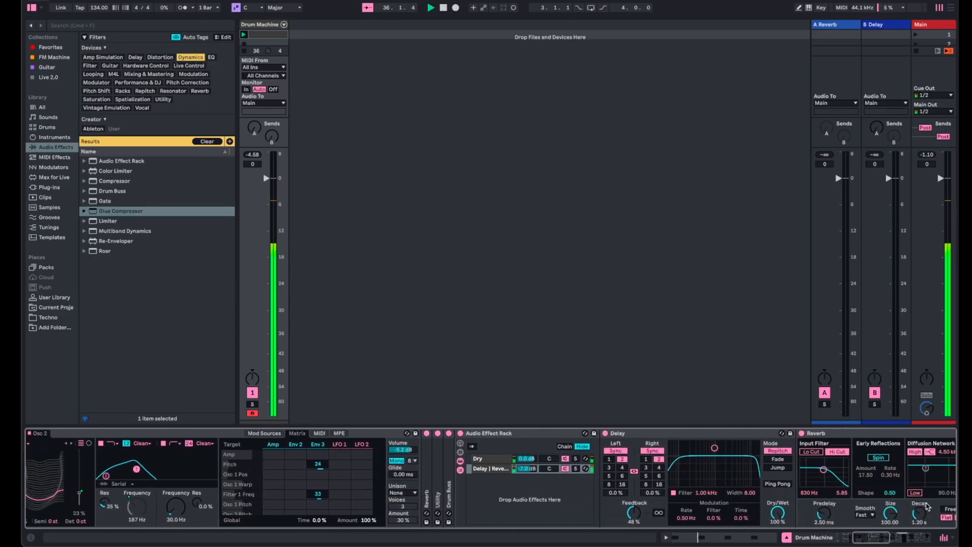
pyautogui.hscroll(2, 928, 506)
pyautogui.click(567, 469)
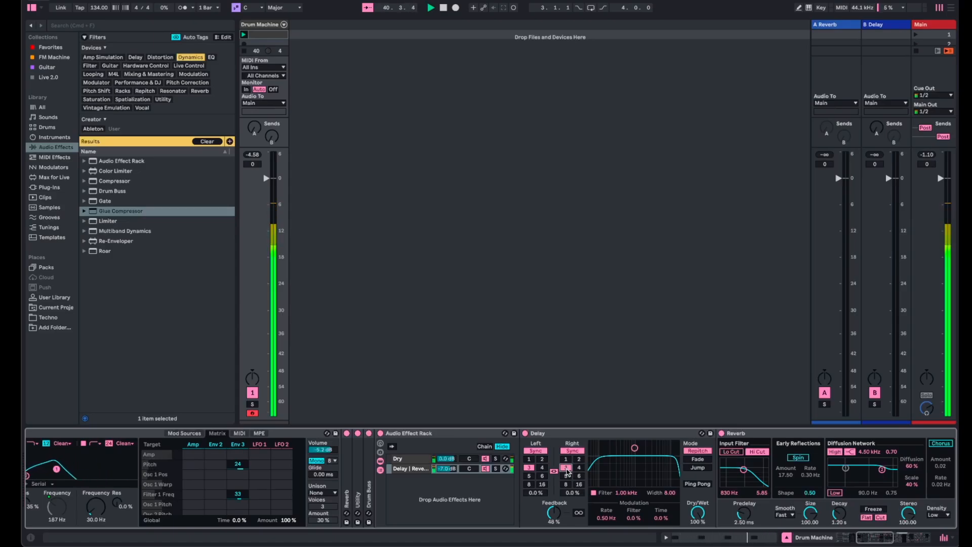
pyautogui.rightClick(566, 470)
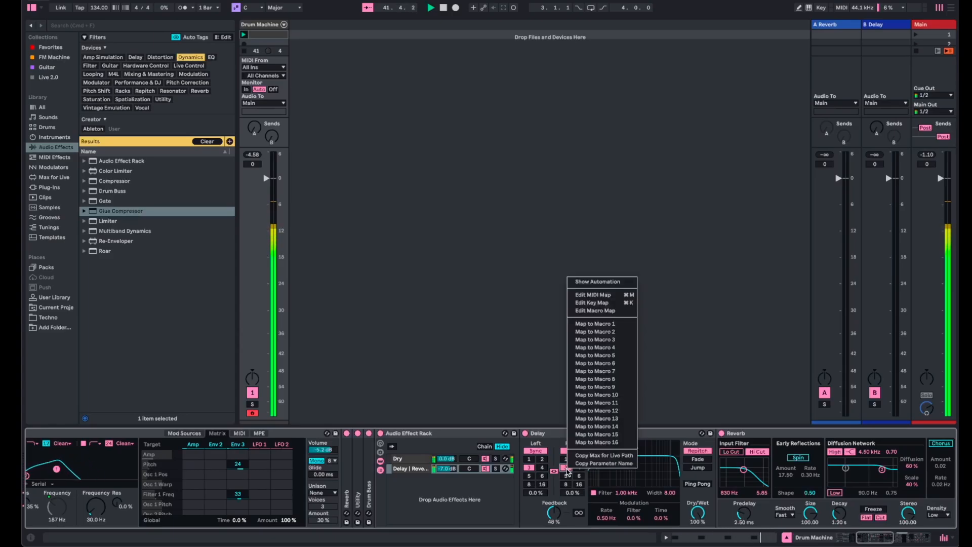
pyautogui.click(615, 324)
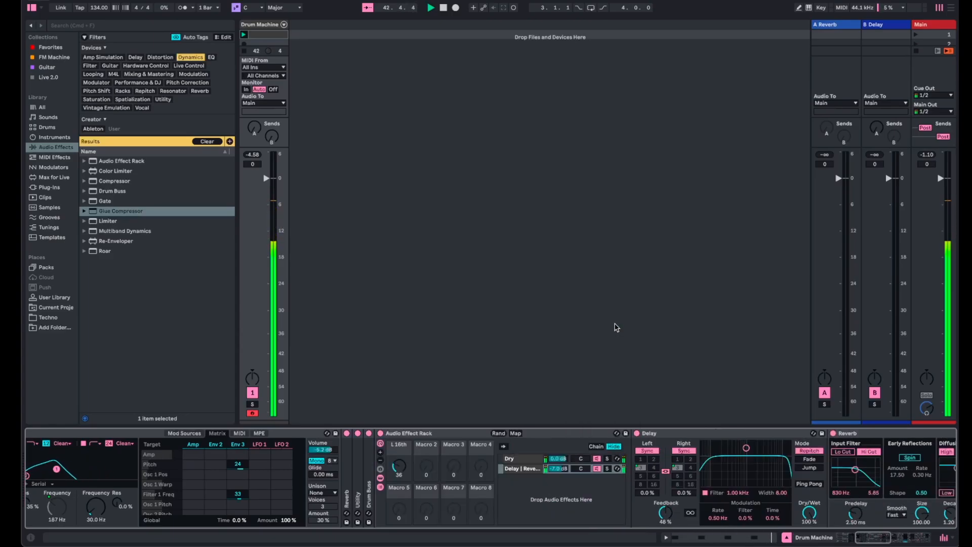
# - Map the Audio Effect Rack's L 16th macro to Macro 4 of the Instrument Rack and rename that macro "Rumble rhythm"
pyautogui.click(516, 433)
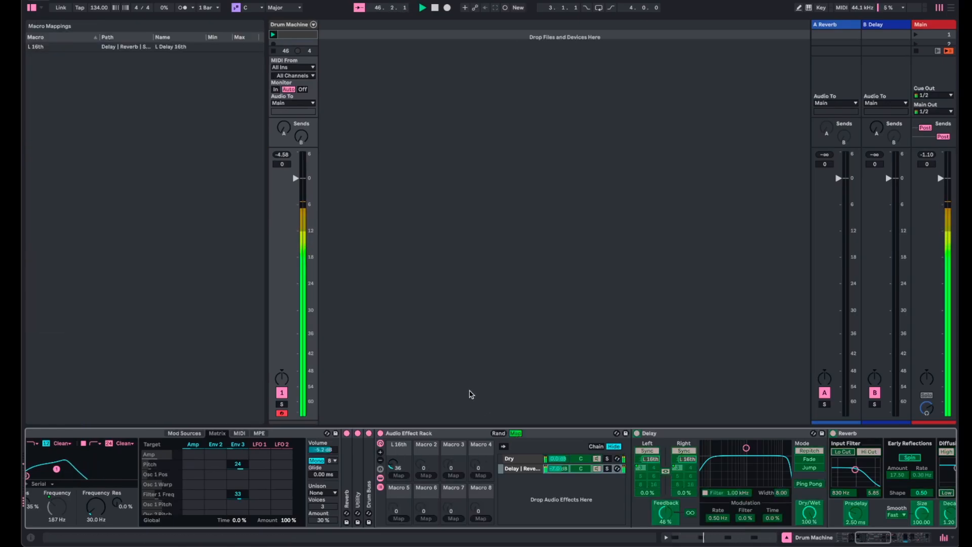
pyautogui.click(516, 434)
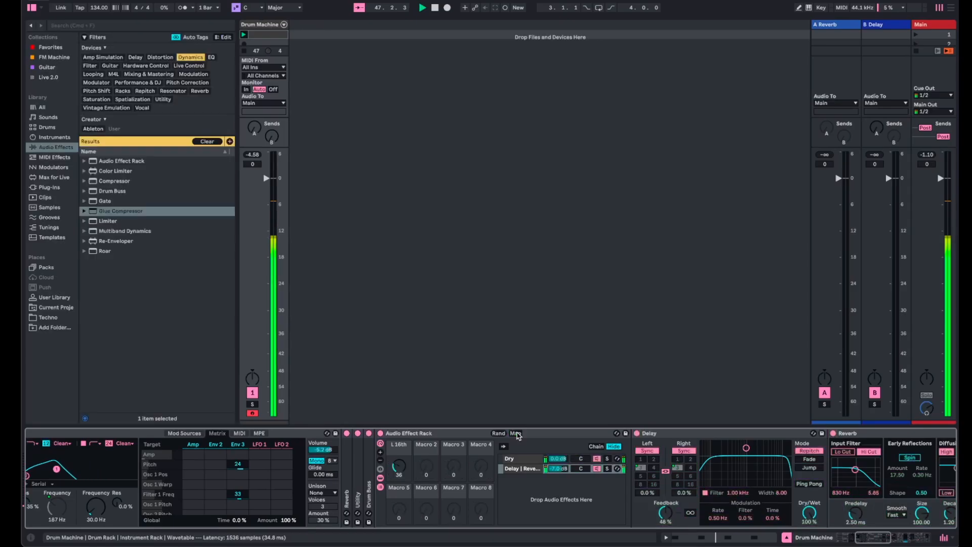
pyautogui.rightClick(398, 471)
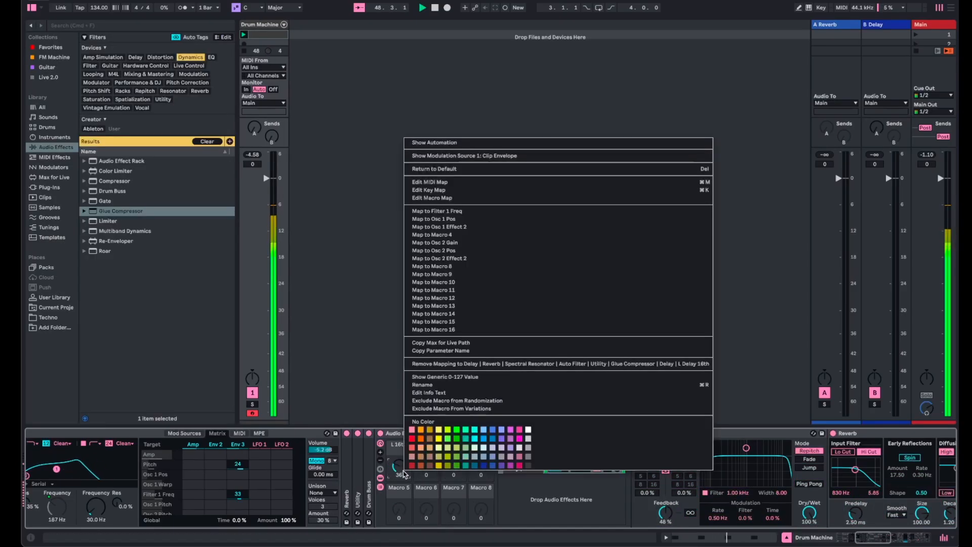
pyautogui.click(522, 235)
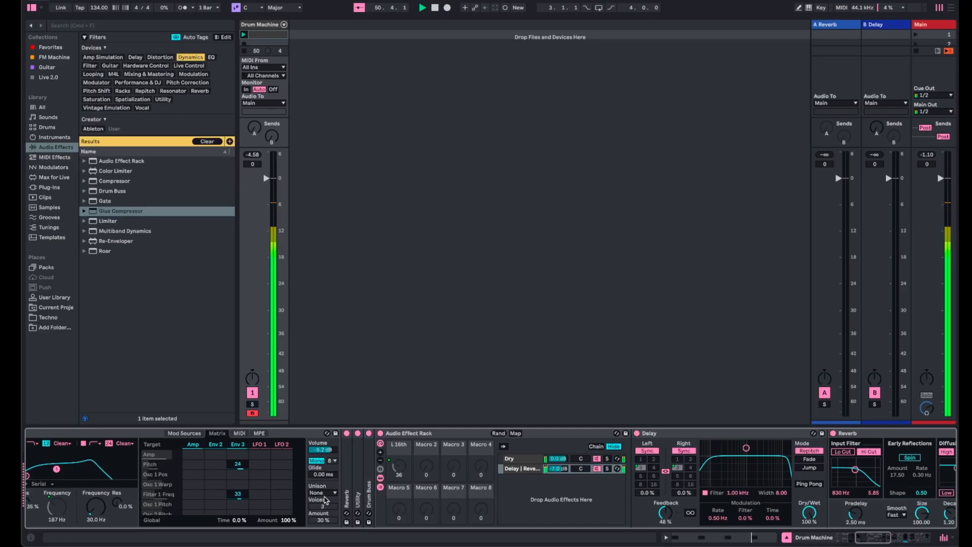
pyautogui.hscroll(-10, 324, 504)
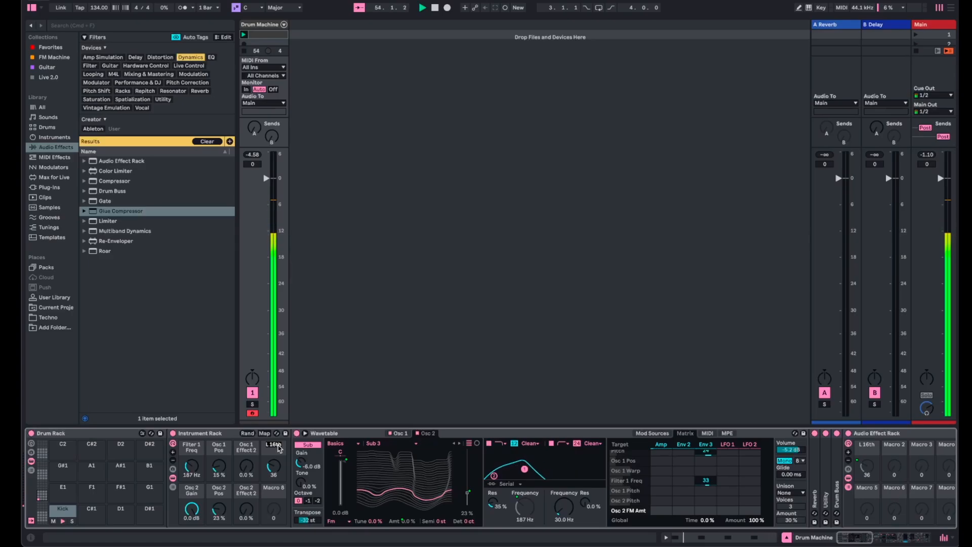
pyautogui.write('Rumble rhythm')
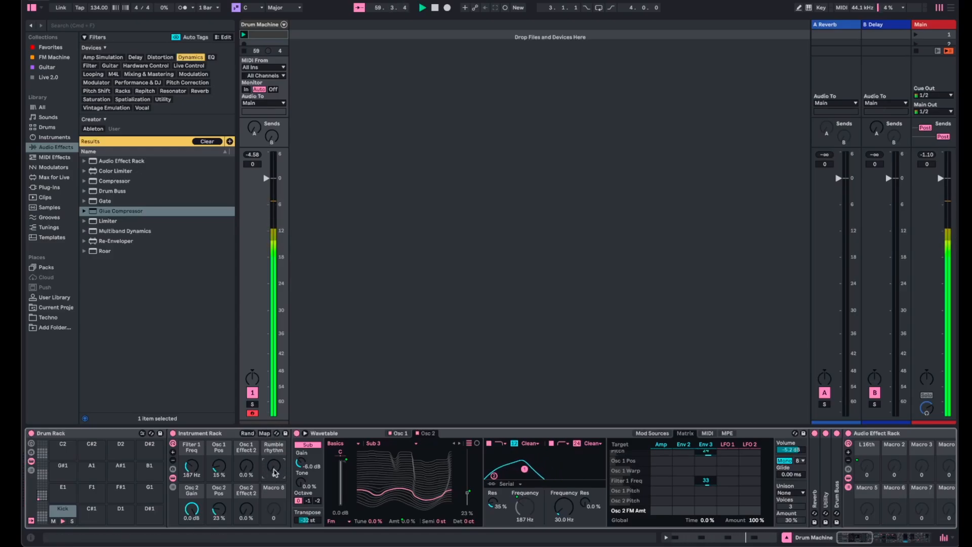
# - Collapse the Wavetable device and raise the Rumble rhythm macro to 35
pyautogui.hscroll(6, 273, 471)
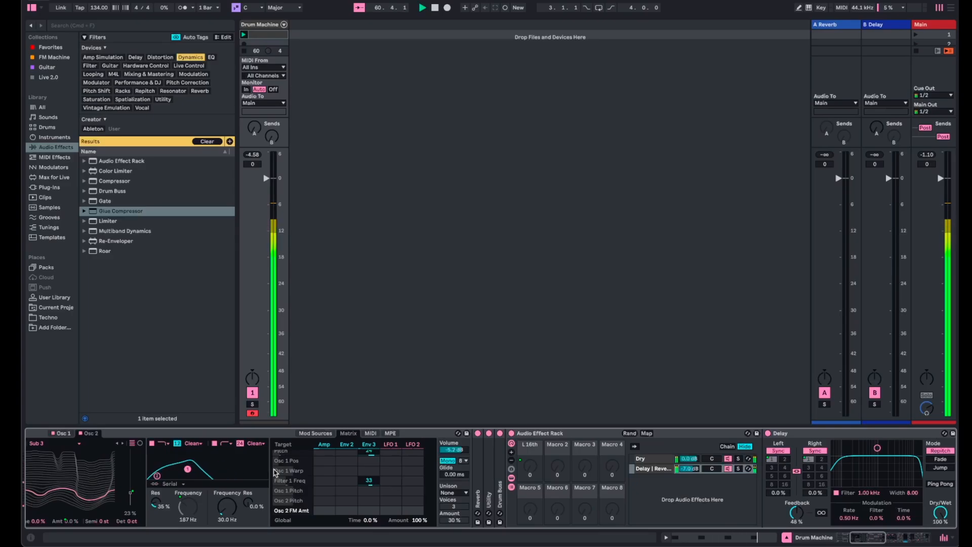
pyautogui.hscroll(-3, 276, 473)
pyautogui.hscroll(-5, 271, 469)
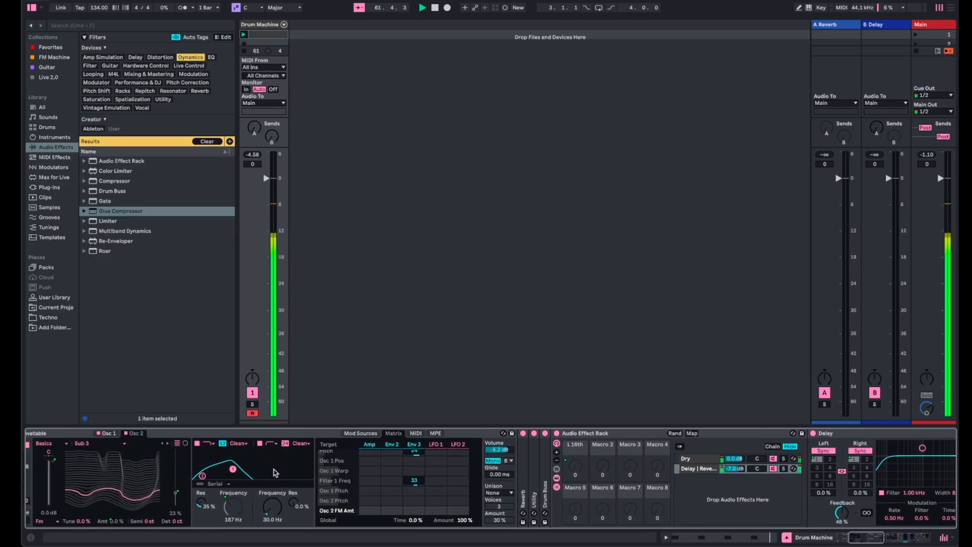
pyautogui.hscroll(15, 274, 486)
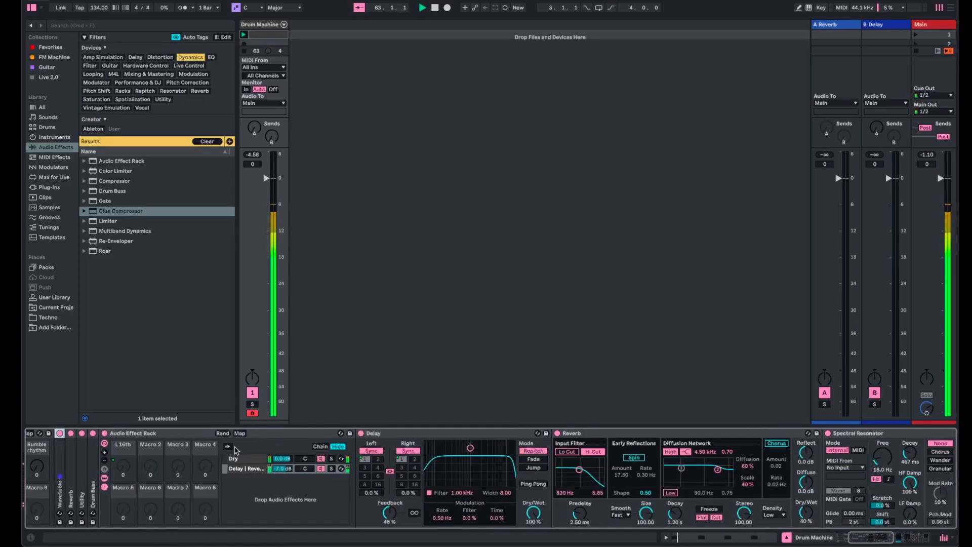
pyautogui.hscroll(-15, 274, 502)
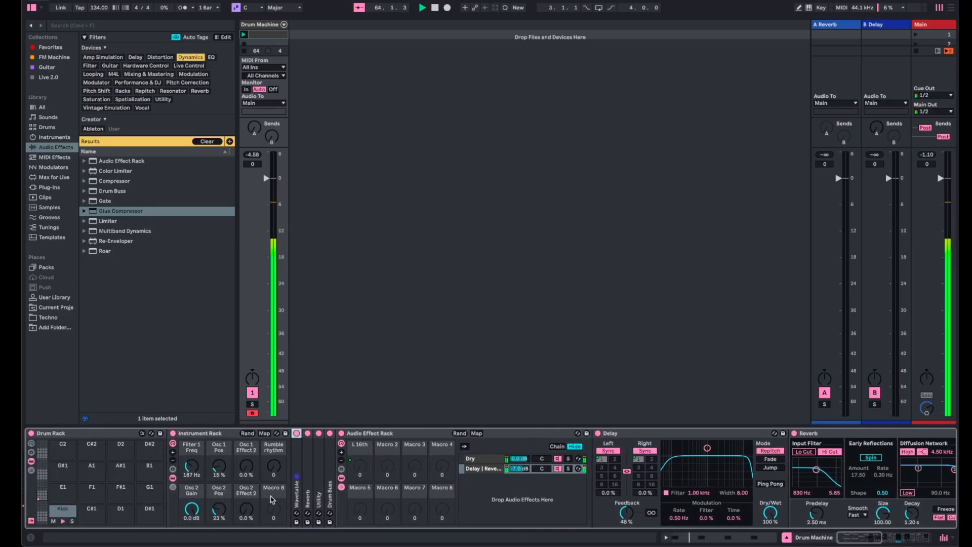
pyautogui.moveTo(273, 465); pyautogui.dragTo(273, 455)
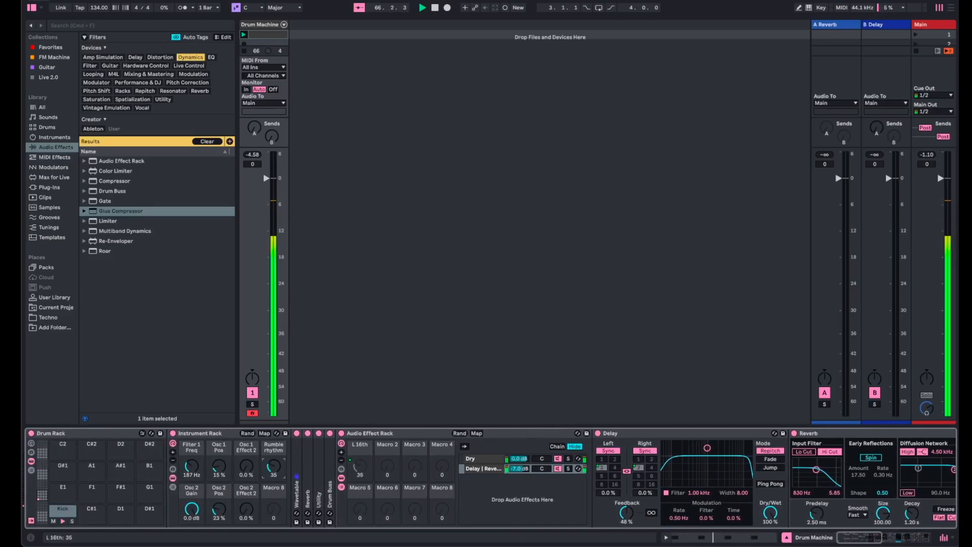
# - Limit the Rumble rhythm macro mapping in the Instrument Rack to a maximum of 35
pyautogui.click(264, 433)
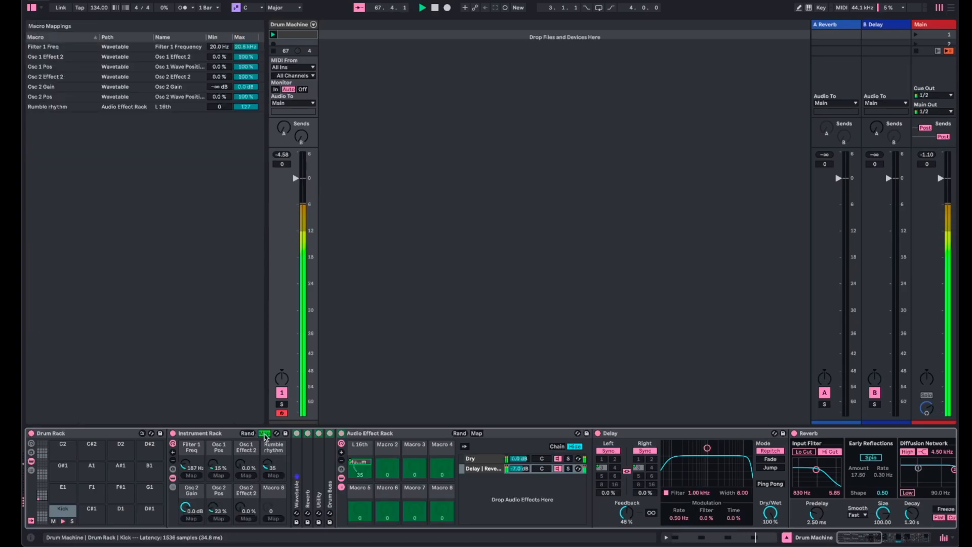
pyautogui.click(248, 107)
pyautogui.write('35')
pyautogui.press('Return')
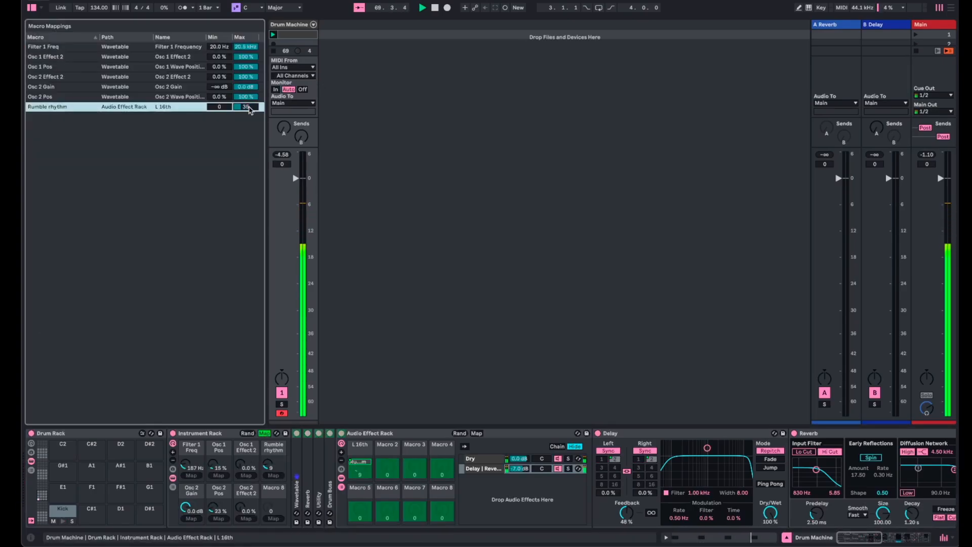
pyautogui.click(265, 433)
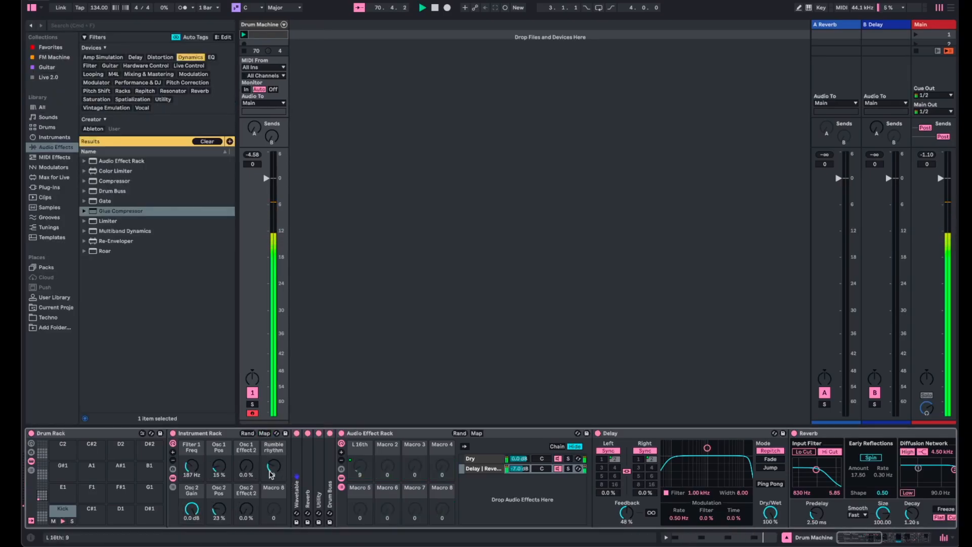
# - Try the Rumble rhythm macro at 0 and 35 before settling on 7, and lower the Filter 1 Freq macro to 20.0 Hz
pyautogui.doubleClick(273, 471)
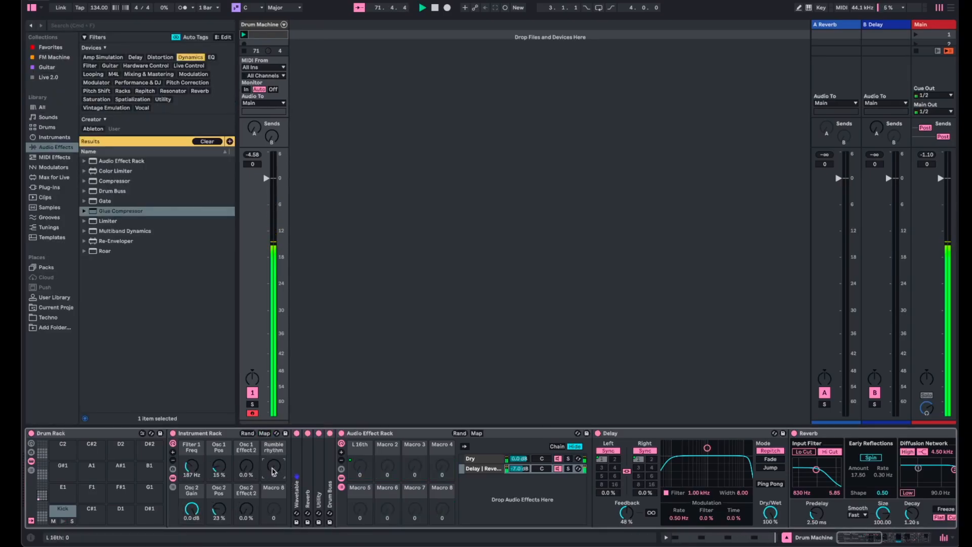
pyautogui.moveTo(273, 471); pyautogui.dragTo(273, 440)
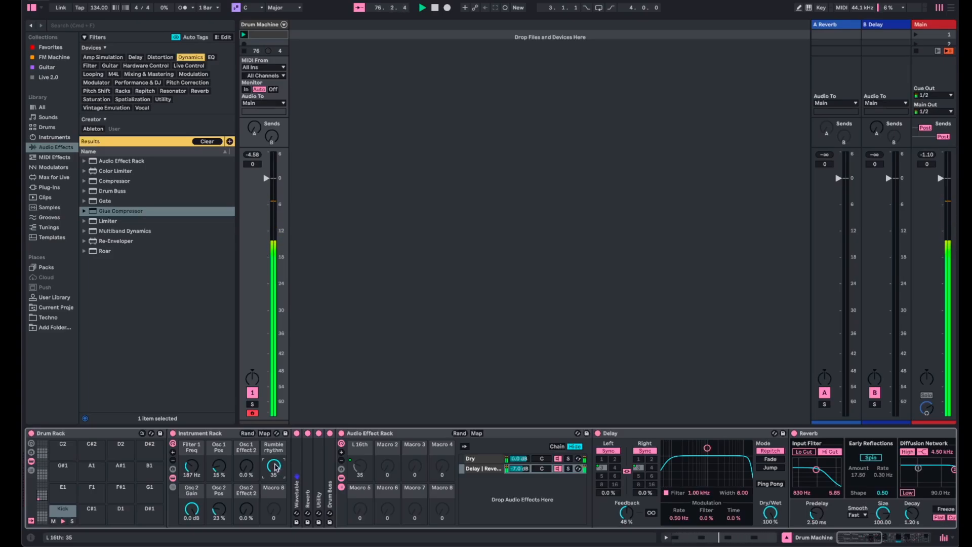
pyautogui.moveTo(273, 466); pyautogui.dragTo(273, 476)
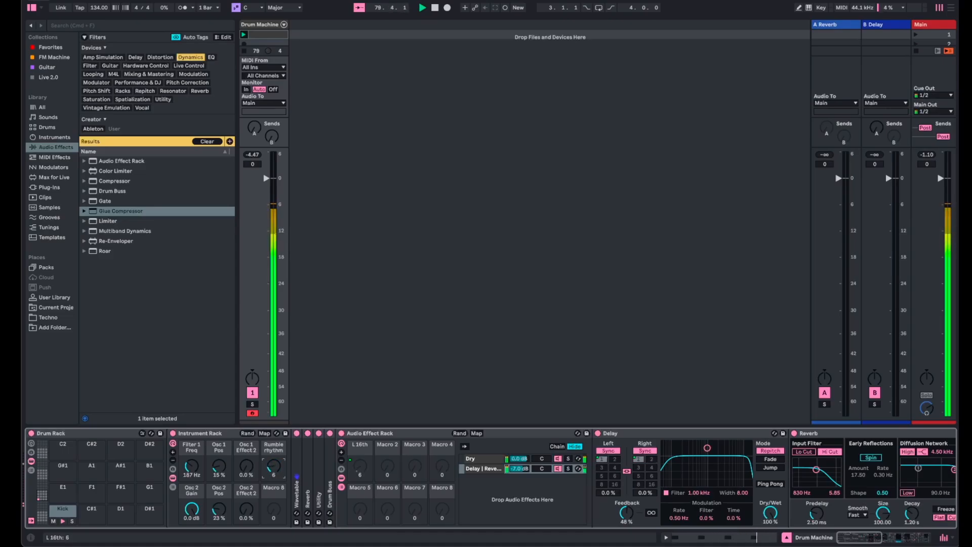
pyautogui.moveTo(191, 467)
pyautogui.mouseDown()
pyautogui.moveTo(192, 450)
pyautogui.moveTo(193, 470)
pyautogui.mouseUp()
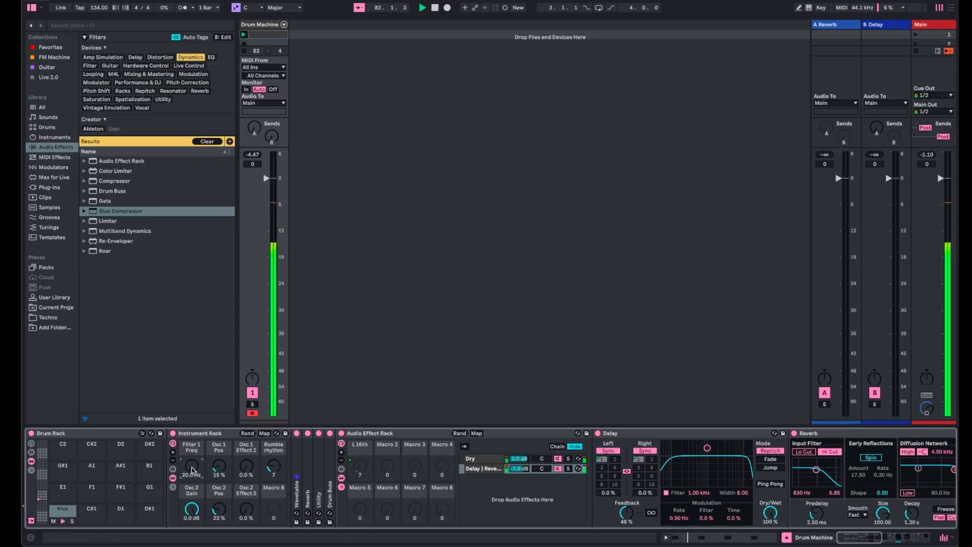
pyautogui.hscroll(10, 193, 470)
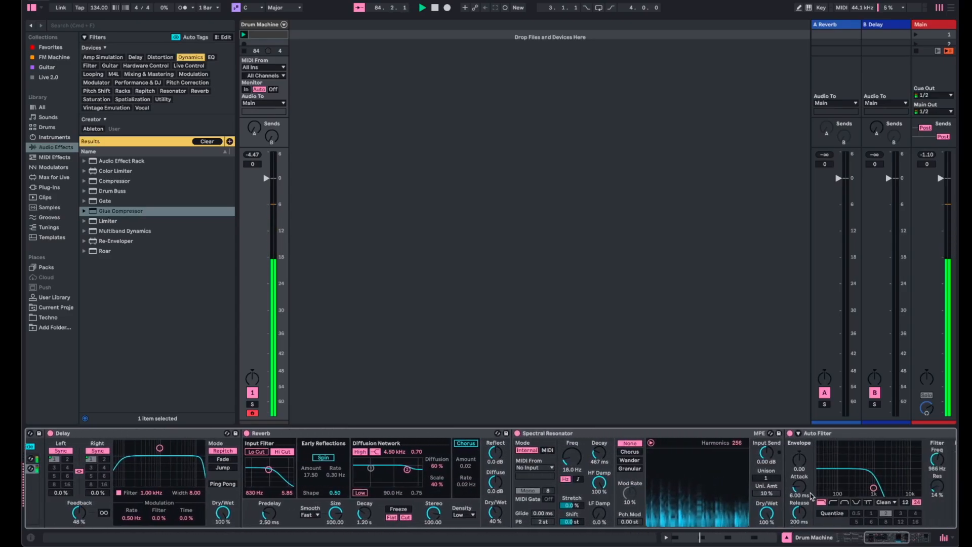
# - Lower the rumble chain's Auto Filter frequency to 225 Hz and raise the Instrument Rack's Filter 1 Freq macro
pyautogui.moveTo(940, 460); pyautogui.dragTo(940, 476)
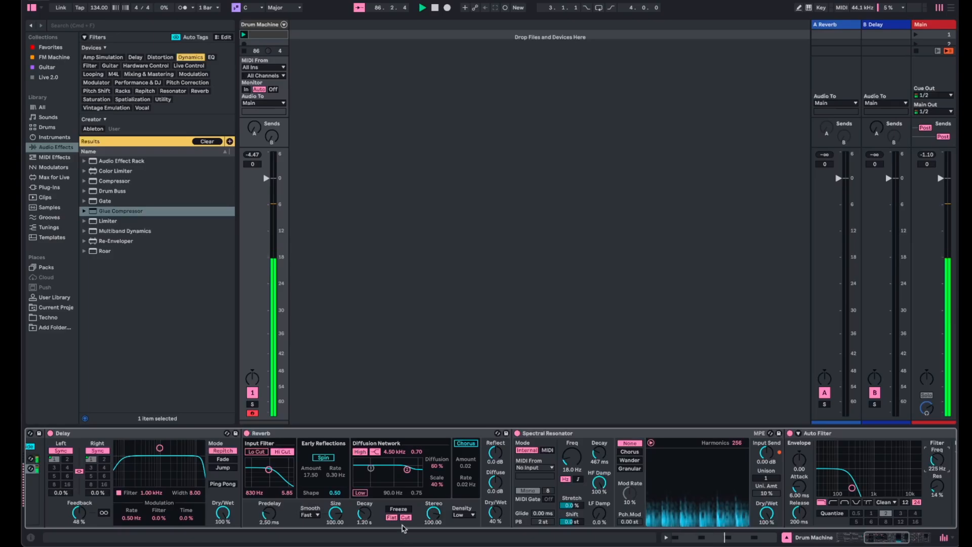
pyautogui.hscroll(-10, 342, 476)
pyautogui.moveTo(191, 465); pyautogui.dragTo(191, 460)
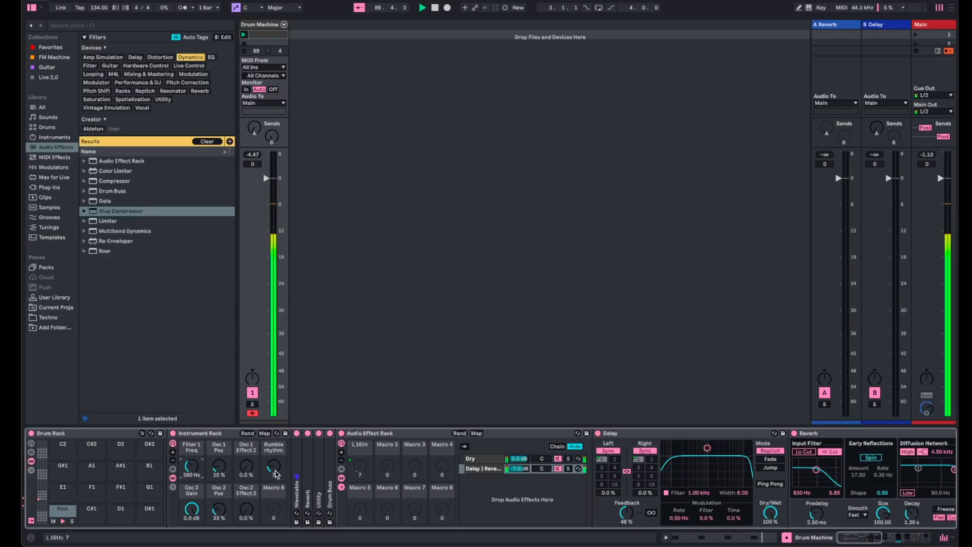
# - Try the Rumble rhythm macro at 12 and 35, reset it to 0, and lower Filter 1 Freq to 209 Hz
pyautogui.moveTo(277, 467); pyautogui.dragTo(277, 463)
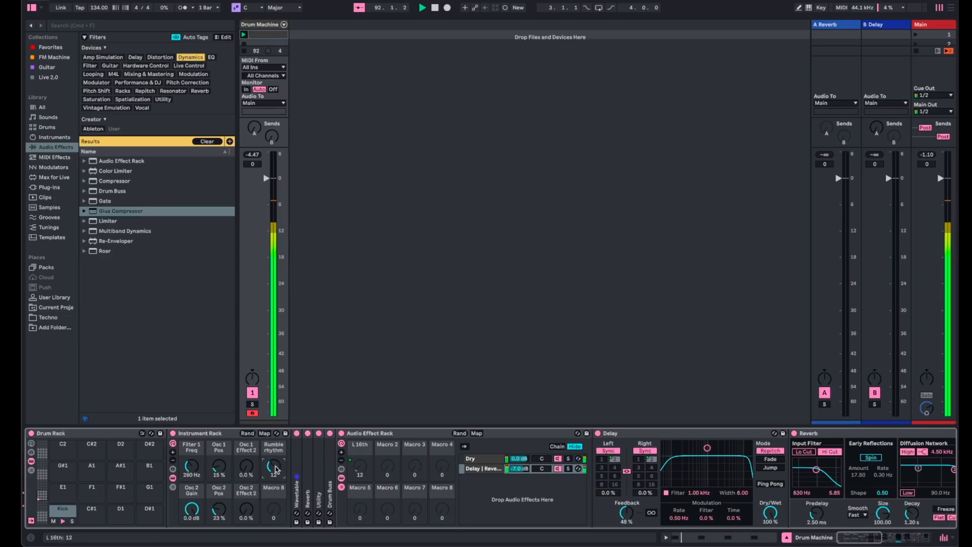
pyautogui.moveTo(276, 468); pyautogui.dragTo(277, 463)
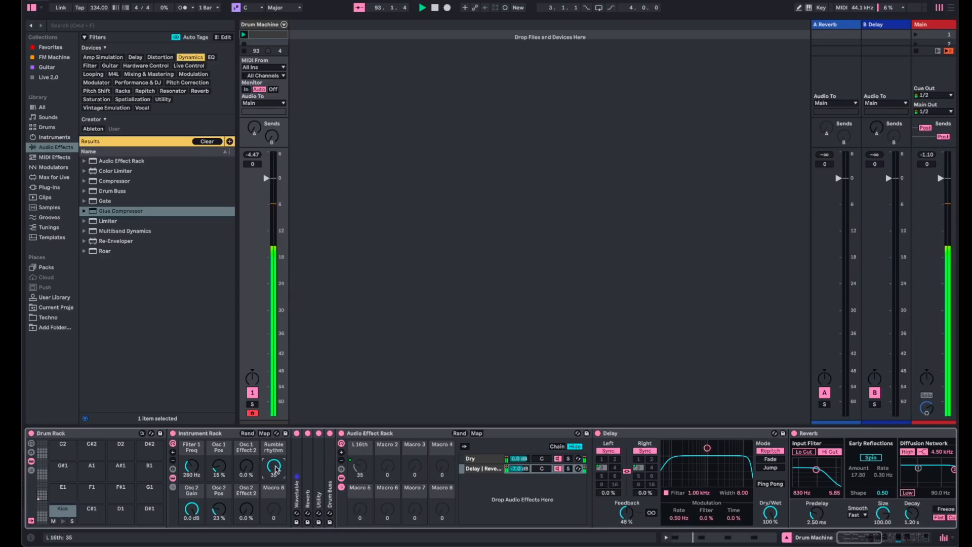
pyautogui.moveTo(192, 467); pyautogui.dragTo(191, 466)
pyautogui.doubleClick(273, 469)
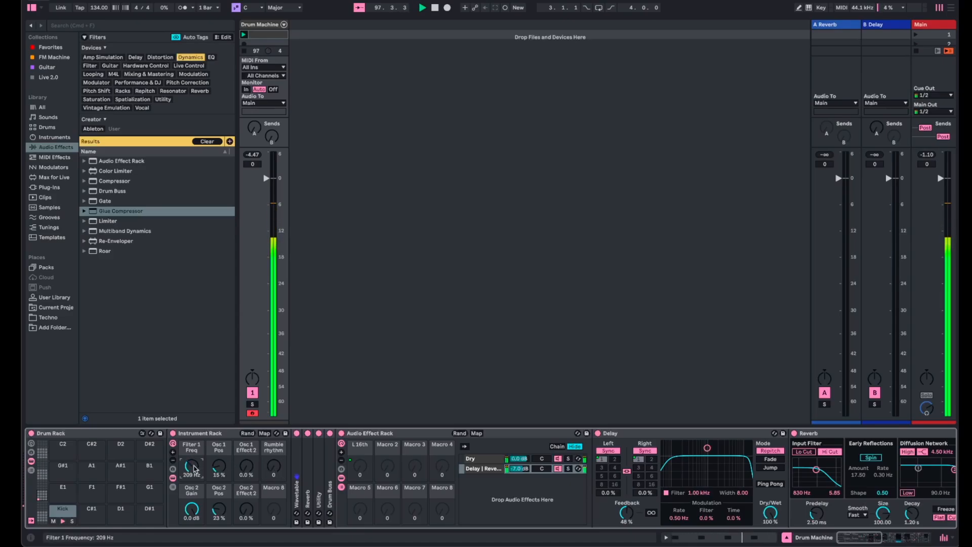
# - Set the Instrument Rack macros Filter 1 Freq to 115 Hz, Osc 2 Pos to 46 % and Osc 2 Effect 2 to 69 %
pyautogui.moveTo(191, 467); pyautogui.dragTo(192, 471)
pyautogui.moveTo(221, 511); pyautogui.dragTo(246, 476)
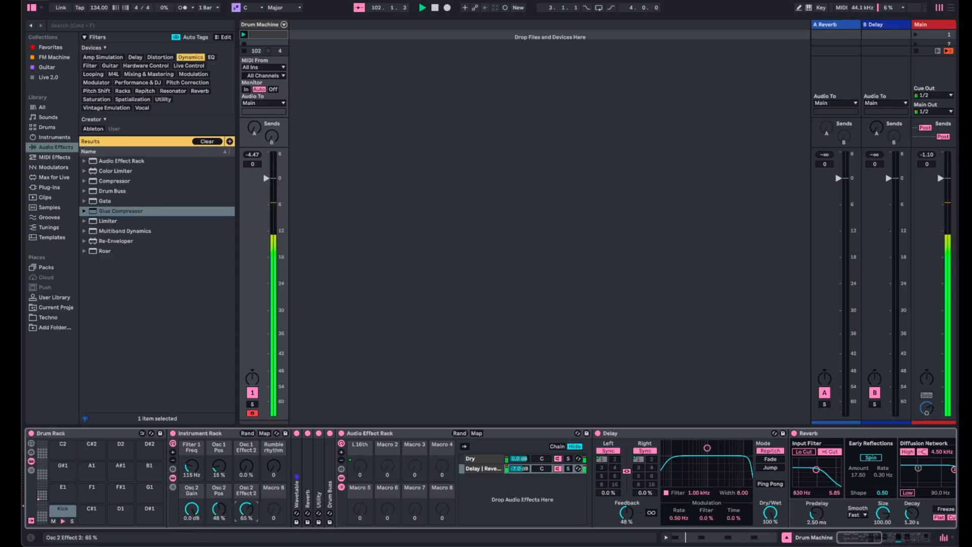
pyautogui.moveTo(246, 509); pyautogui.dragTo(246, 508)
# - Map the Delay/Reverb chain's volume to Macro 2 of the Audio Effect Rack and that macro to Macro 8 of the Instrument Rack
pyautogui.click(276, 517)
pyautogui.rightClick(523, 471)
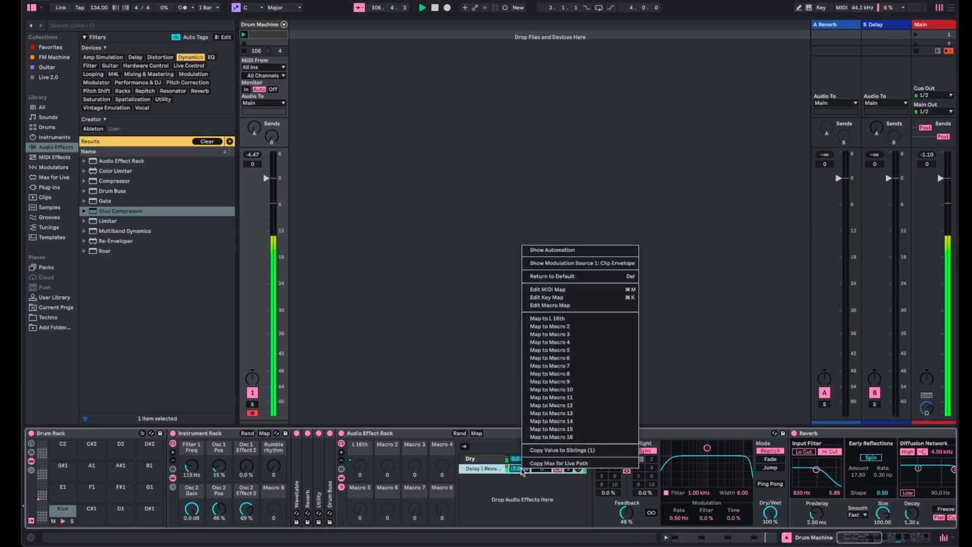
pyautogui.click(585, 328)
pyautogui.rightClick(386, 469)
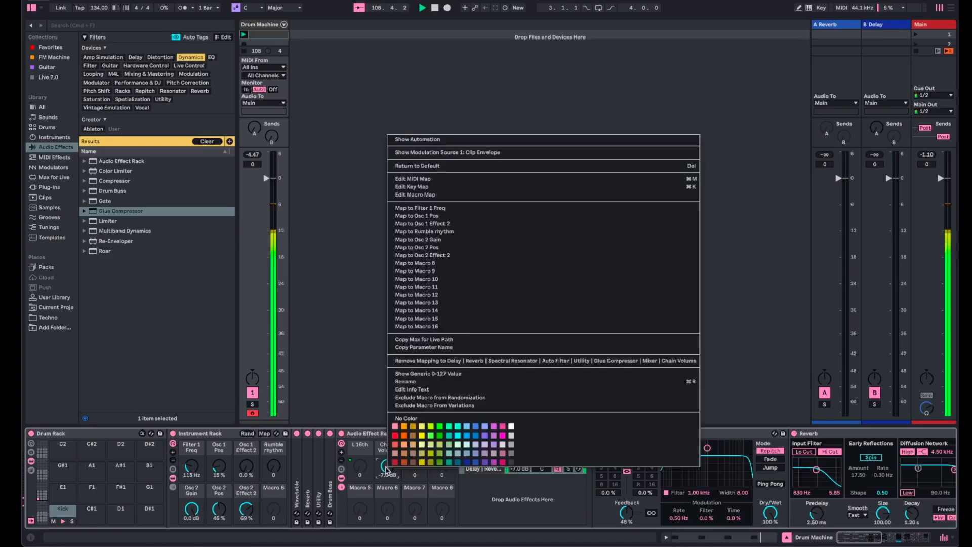
pyautogui.click(521, 263)
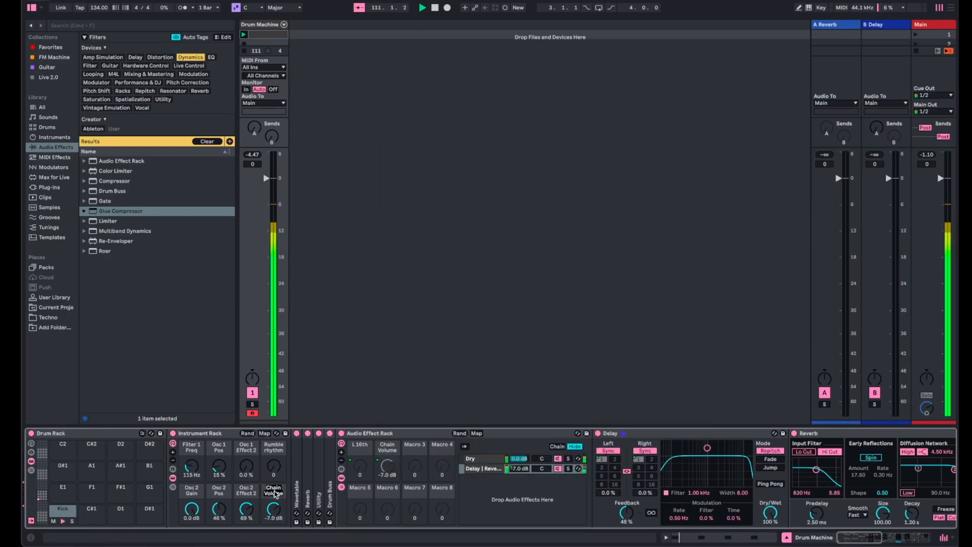
# - Rename the Instrument Rack's Chain Volume macro as "Rumble lvl"
pyautogui.write('Rumble lvl')
pyautogui.press('Return')
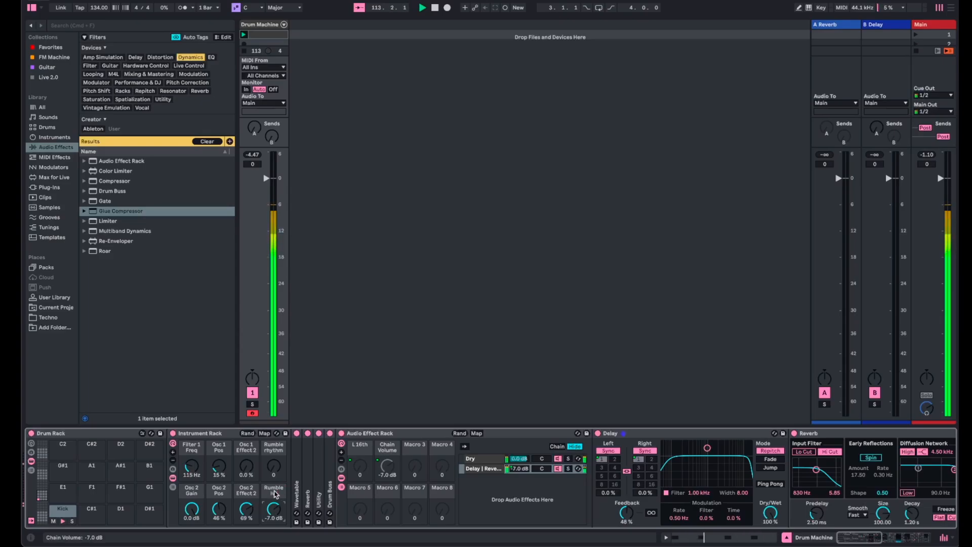
# - Limit the Rumble lvl macro mapping to a maximum of 0 dB and audition the macro at 0.0 and about -7 dB
pyautogui.click(264, 433)
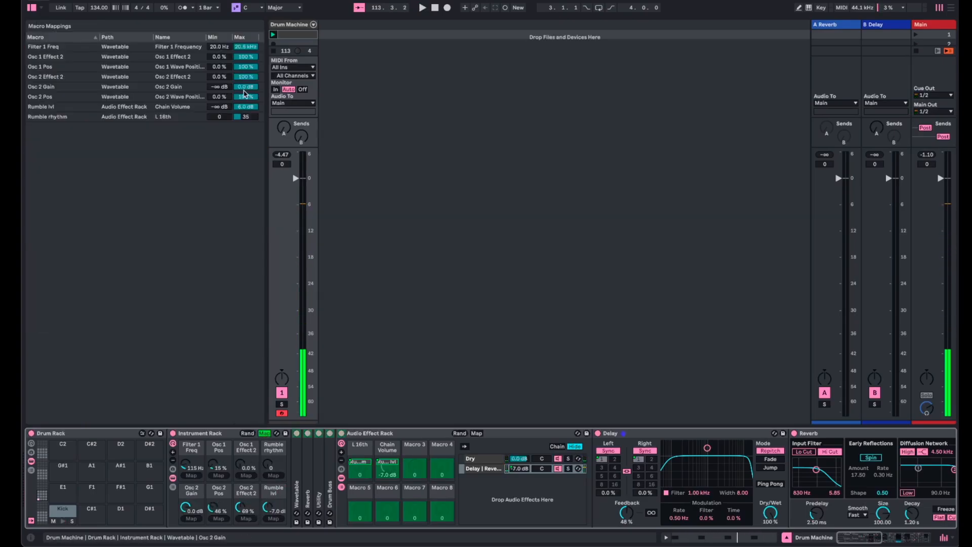
pyautogui.click(251, 110)
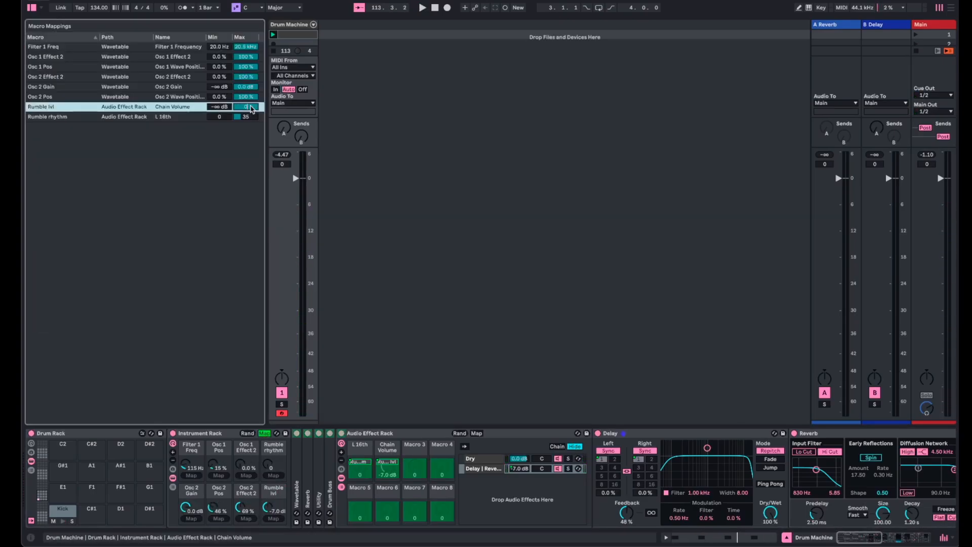
pyautogui.write('0')
pyautogui.press('Return')
pyautogui.press('space')
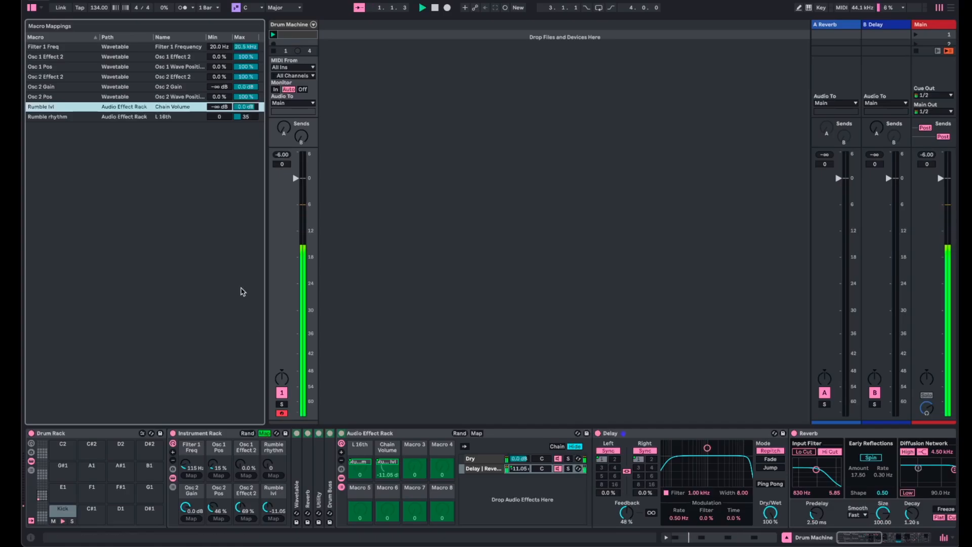
pyautogui.click(264, 433)
pyautogui.moveTo(277, 513); pyautogui.dragTo(276, 476)
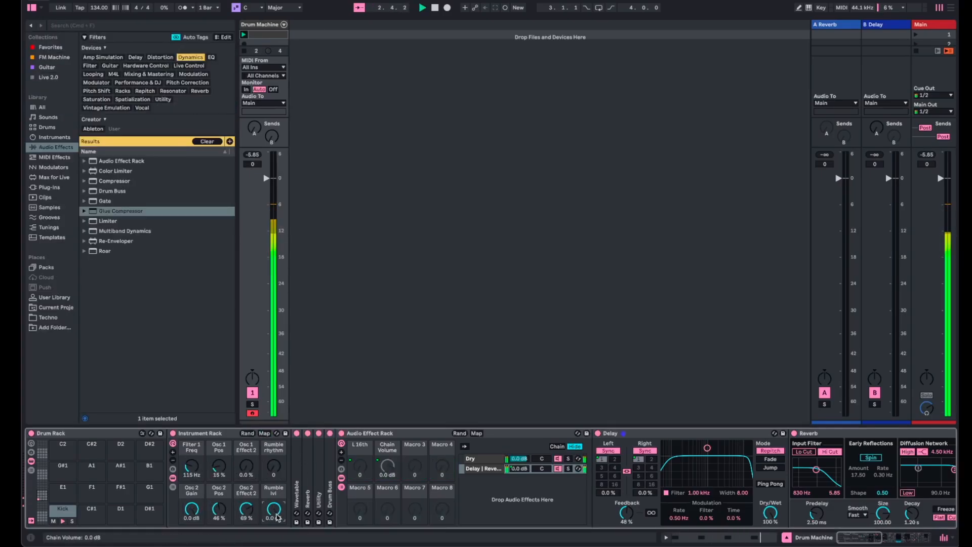
pyautogui.moveTo(277, 515); pyautogui.dragTo(277, 529)
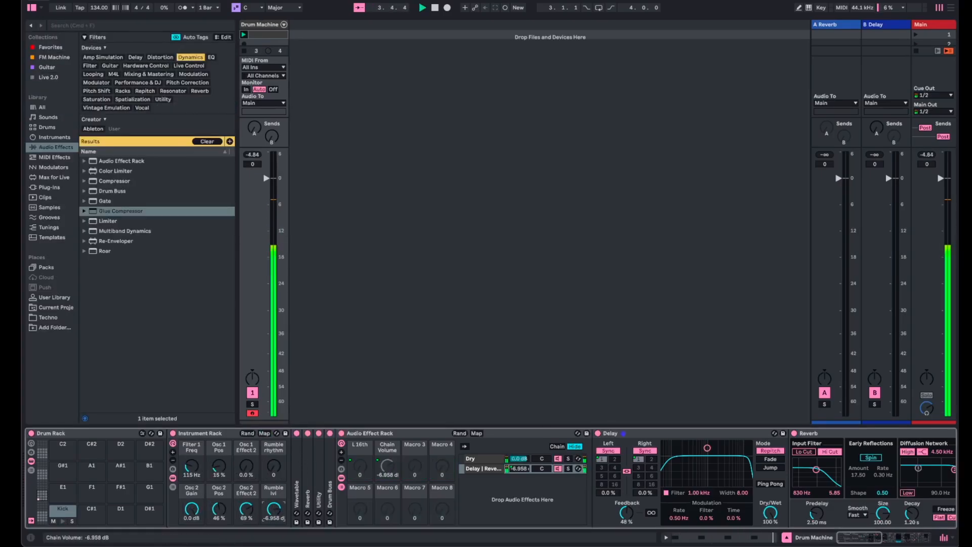
# - Limit the Rumble lvl macro mapping to a maximum of -6 dB and turn the macro up to -6.0 dB
pyautogui.click(264, 434)
pyautogui.click(251, 111)
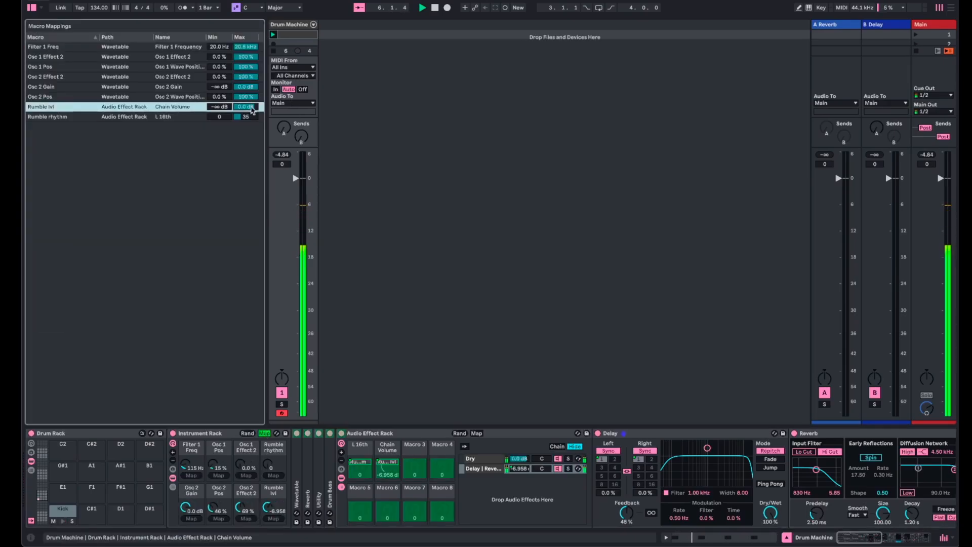
pyautogui.write('-6')
pyautogui.press('Return')
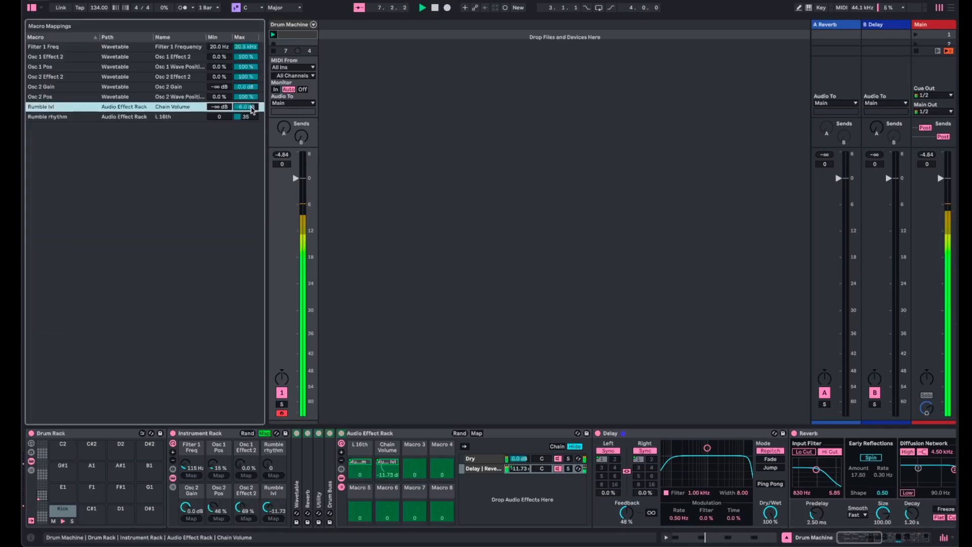
pyautogui.click(264, 434)
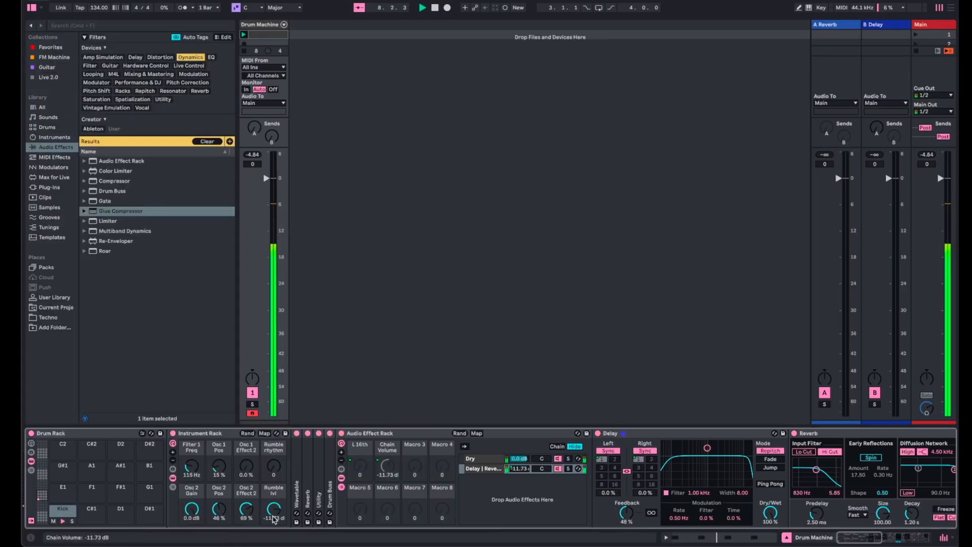
pyautogui.moveTo(276, 511); pyautogui.dragTo(276, 488)
# - Set the macros Rumble rhythm to 34, Rumble lvl and Osc 2 Gain to -∞ dB, Filter 1 Freq to 1.34 kHz and Osc 1 Pos to 0.0 %
pyautogui.moveTo(191, 466)
pyautogui.mouseDown()
pyautogui.moveTo(191, 421)
pyautogui.moveTo(191, 476)
pyautogui.mouseUp()
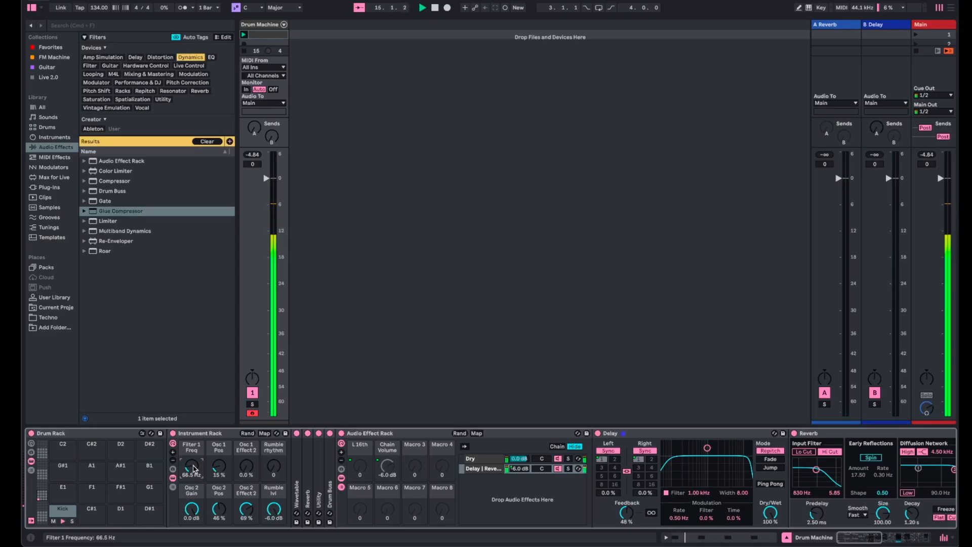
pyautogui.moveTo(273, 466)
pyautogui.mouseDown()
pyautogui.moveTo(273, 448)
pyautogui.moveTo(274, 467)
pyautogui.mouseUp()
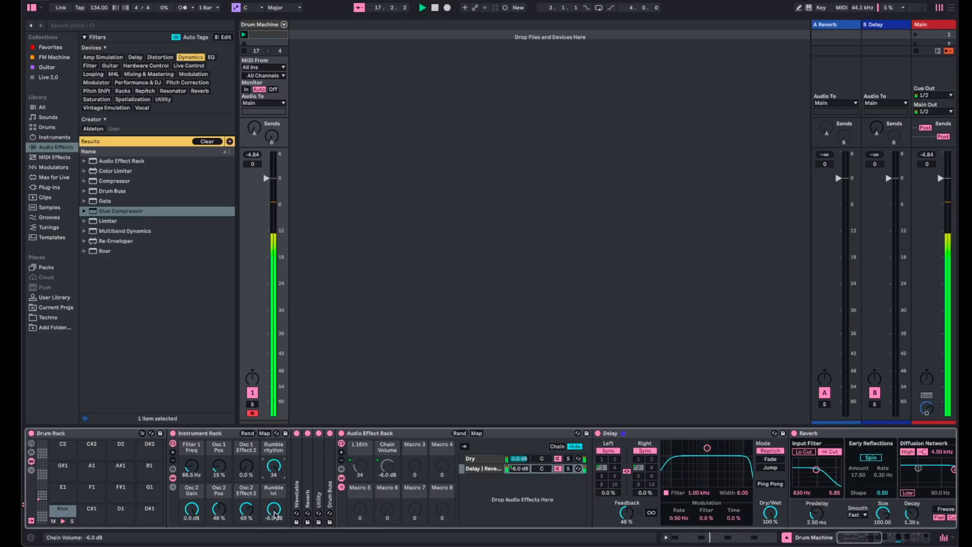
pyautogui.moveTo(274, 509); pyautogui.dragTo(274, 527)
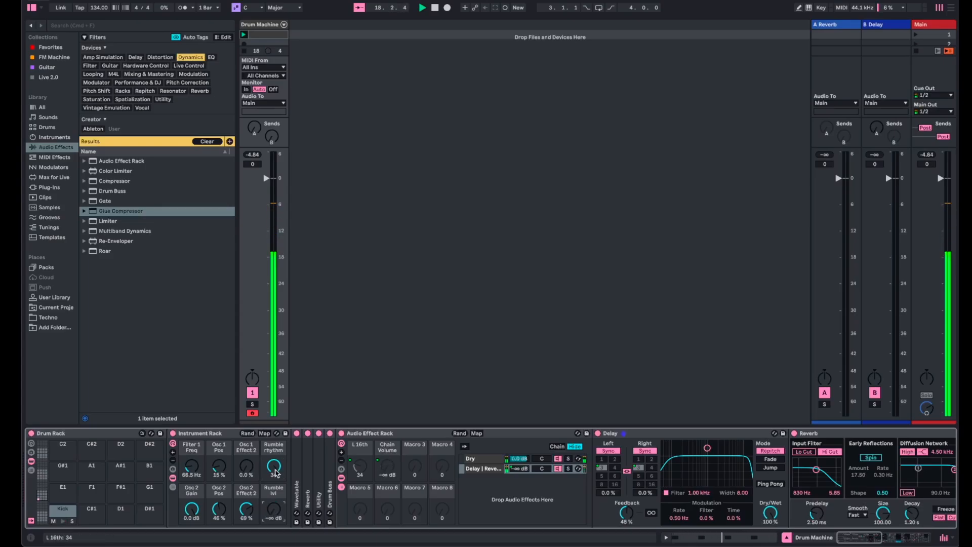
pyautogui.moveTo(192, 508); pyautogui.dragTo(191, 529)
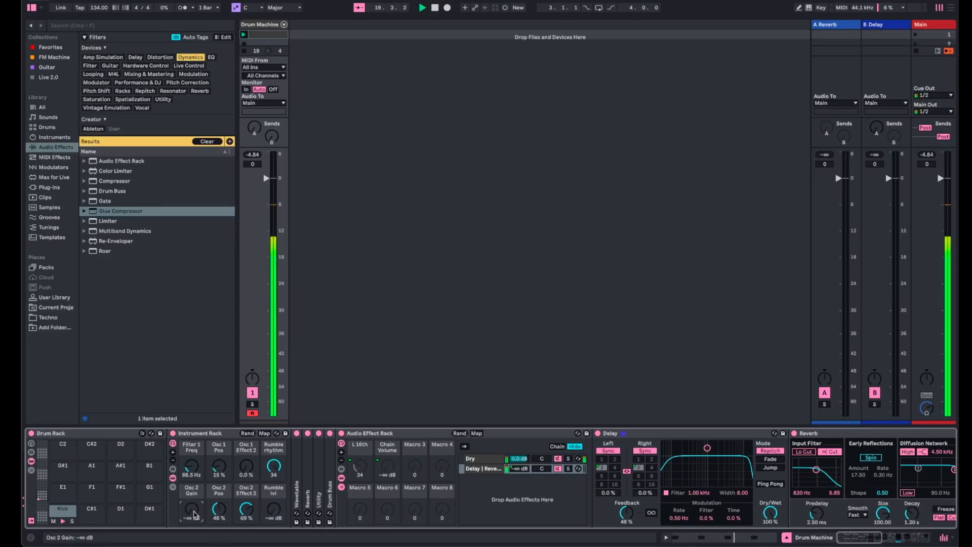
pyautogui.moveTo(192, 465); pyautogui.dragTo(219, 481)
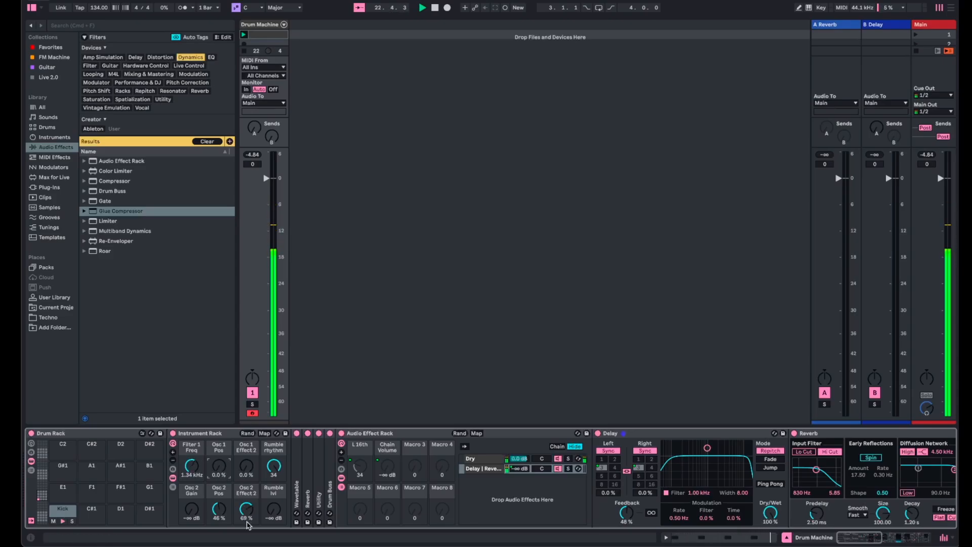
# - Reset the track's peak level, restart playback and bring the rumble chain volume back up to -6.0 dB
pyautogui.click(256, 157)
pyautogui.press('space')
pyautogui.press('space')
pyautogui.moveTo(387, 466); pyautogui.dragTo(388, 449)
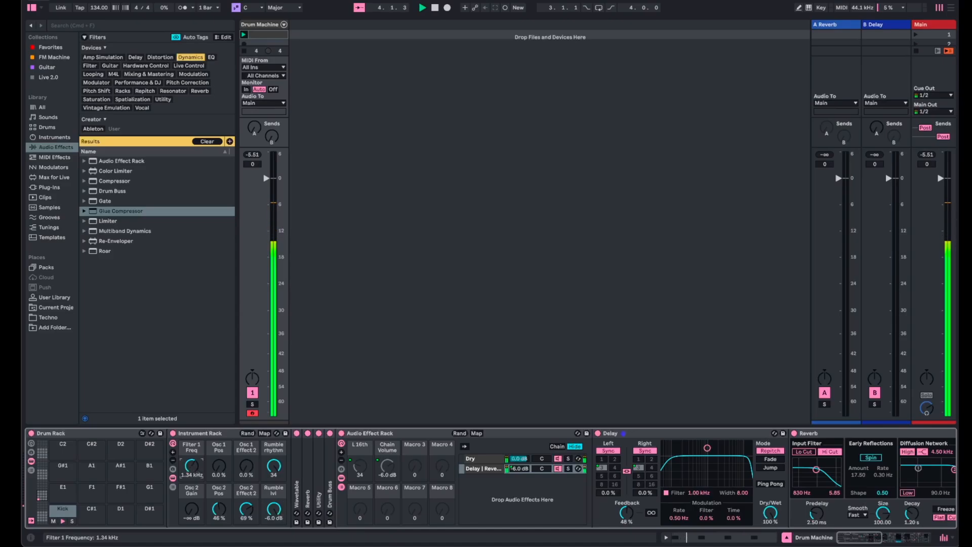
# - Sweep the Filter 1 Freq macro and settle it at 151 Hz, with Osc 1 Pos at 12 %
pyautogui.moveTo(191, 466); pyautogui.dragTo(191, 476)
pyautogui.moveTo(192, 466); pyautogui.dragTo(191, 455)
pyautogui.moveTo(191, 466); pyautogui.dragTo(192, 532)
pyautogui.moveTo(219, 467); pyautogui.dragTo(192, 464)
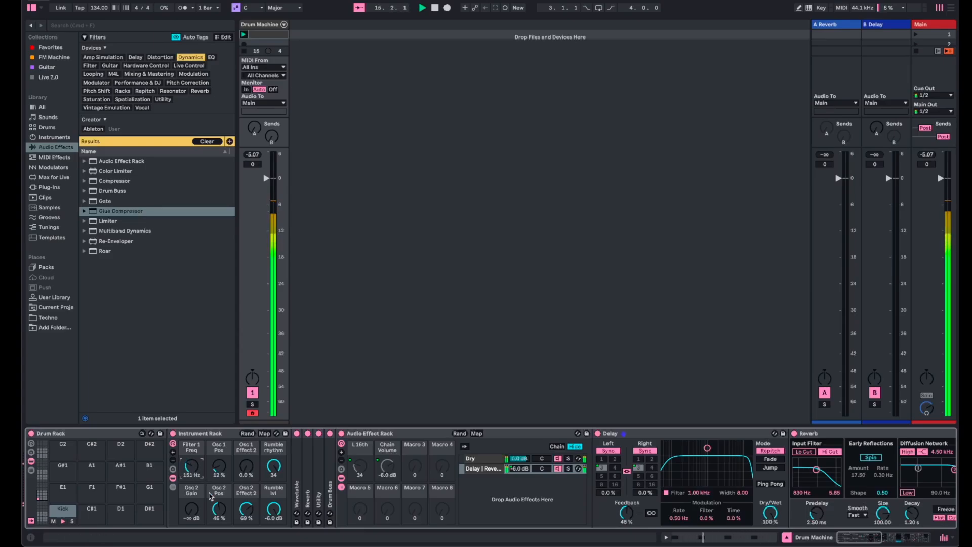